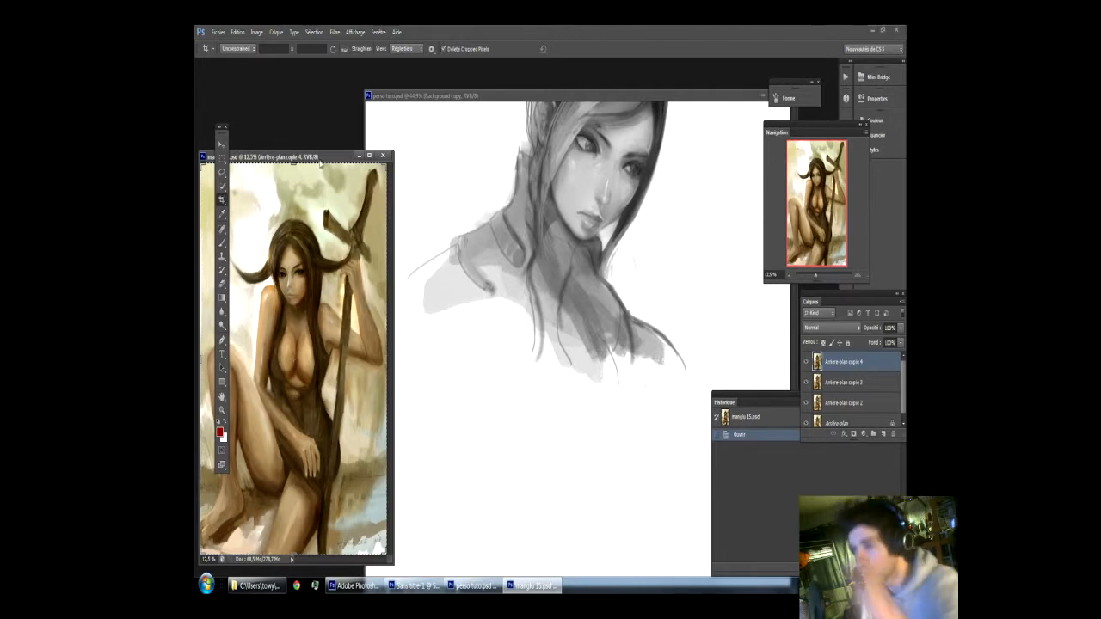
Step: Arrange the reference painting and the portrait sketch side by side, and enlarge the reference on the woman's face
drag(322, 159, 316, 112)
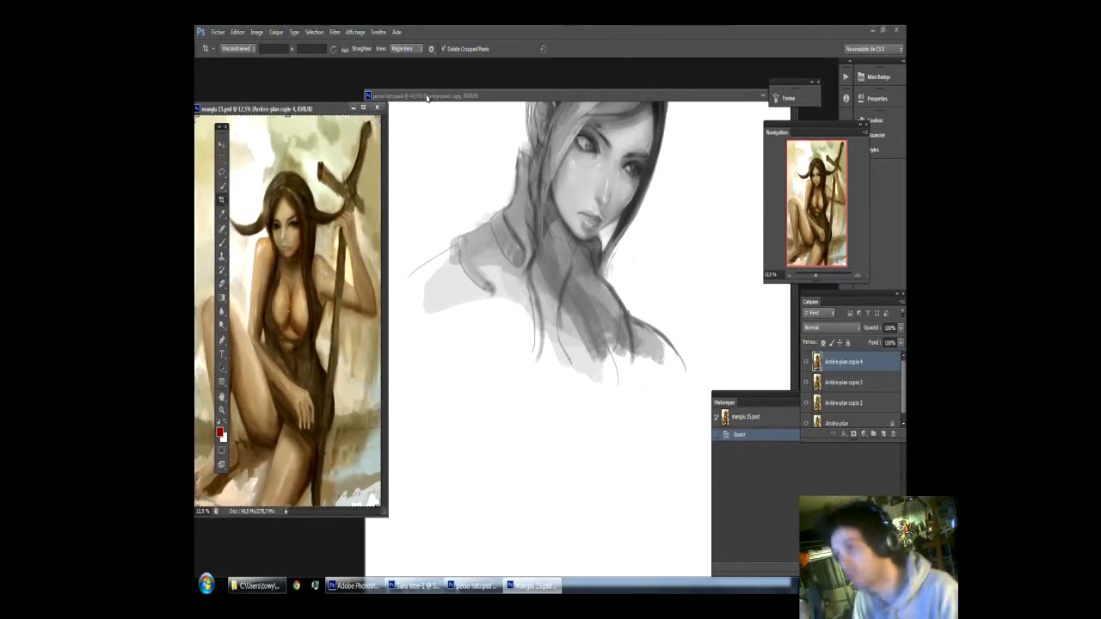
drag(428, 95, 425, 125)
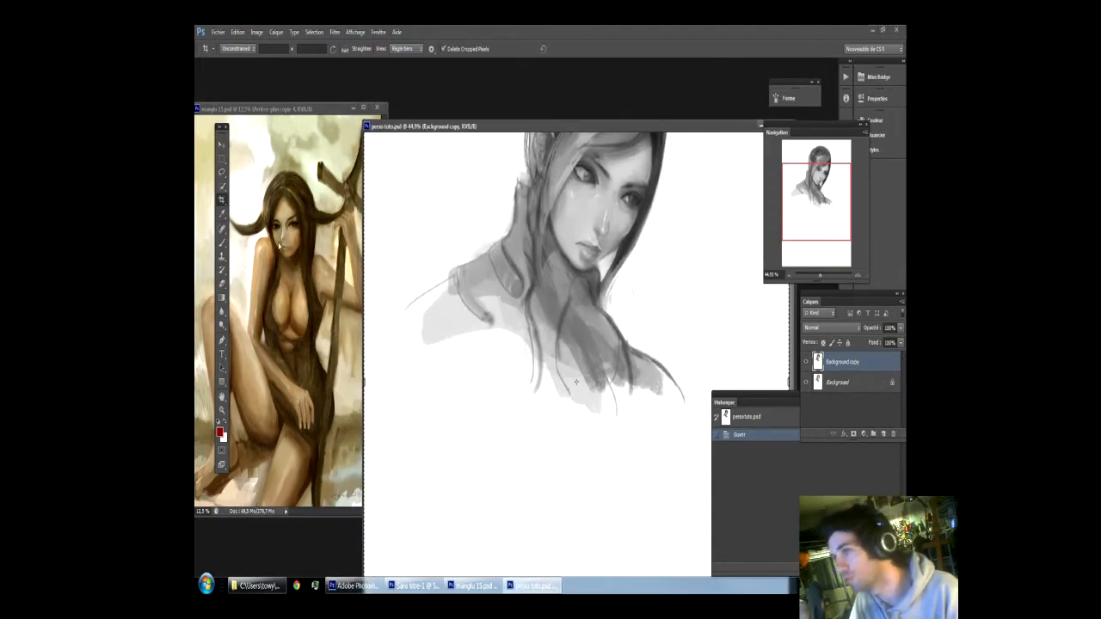
click(288, 110)
drag(815, 275, 822, 275)
mouse_move(821, 194)
mouse_down()
mouse_move(817, 179)
mouse_move(807, 187)
mouse_move(815, 177)
mouse_up()
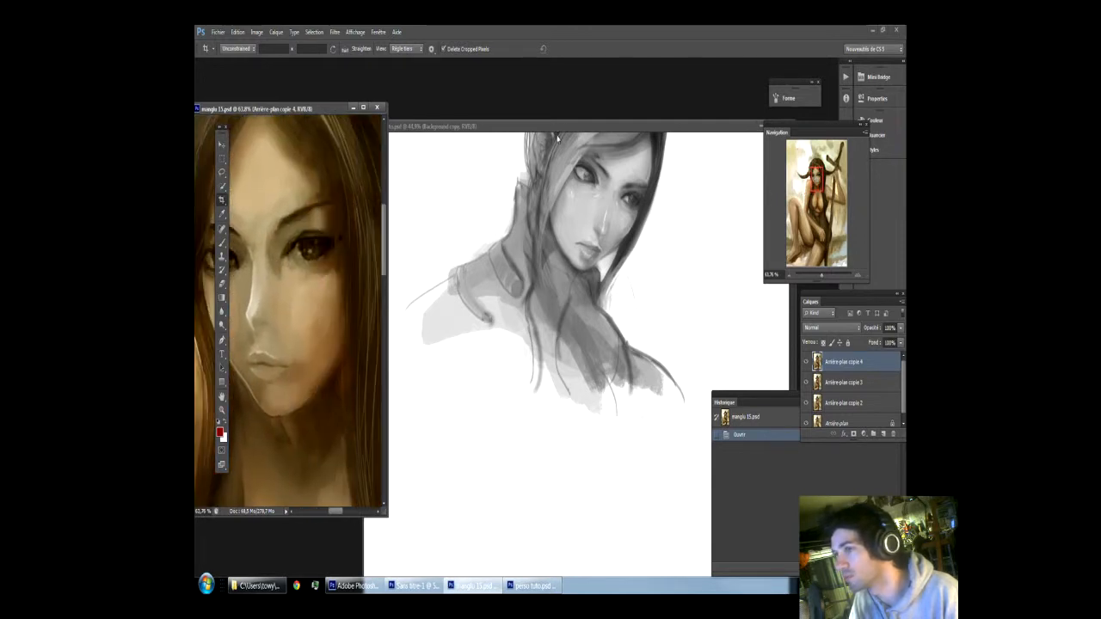
Step: Reposition and widen the portrait sketch window over the reference, with the sketched face enlarged to fill it
drag(558, 127, 580, 116)
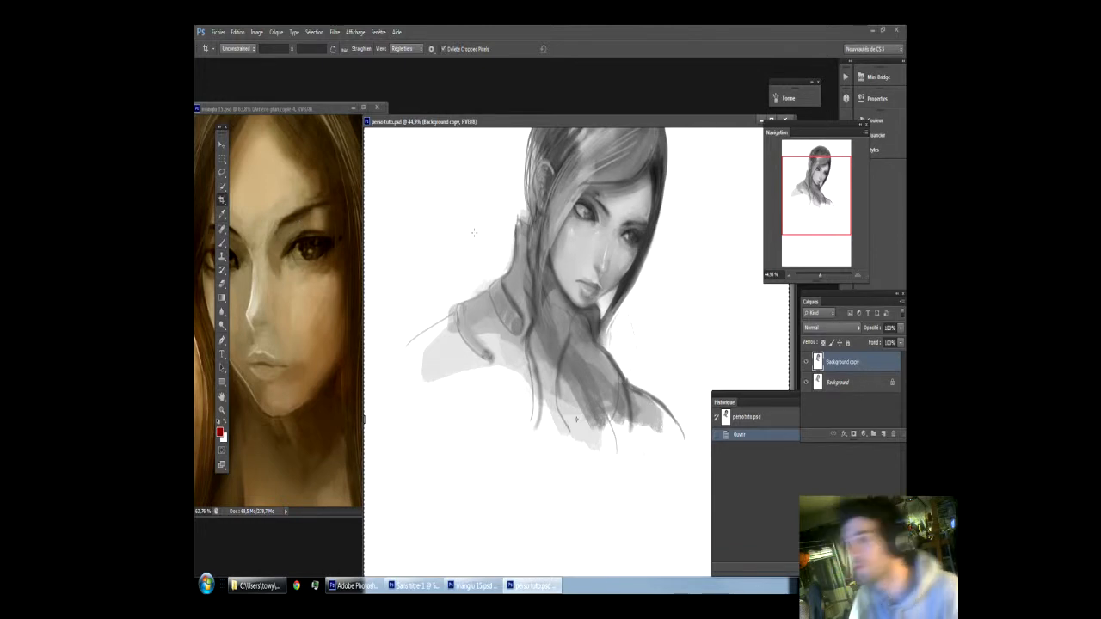
scroll(546, 231, up, 9)
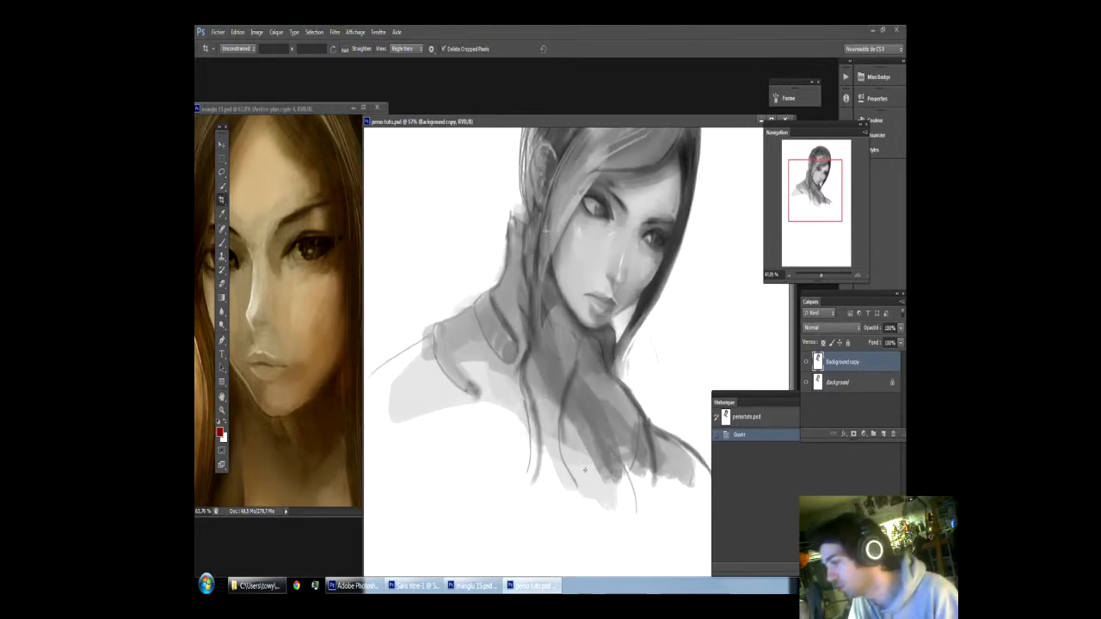
scroll(546, 230, up, 2)
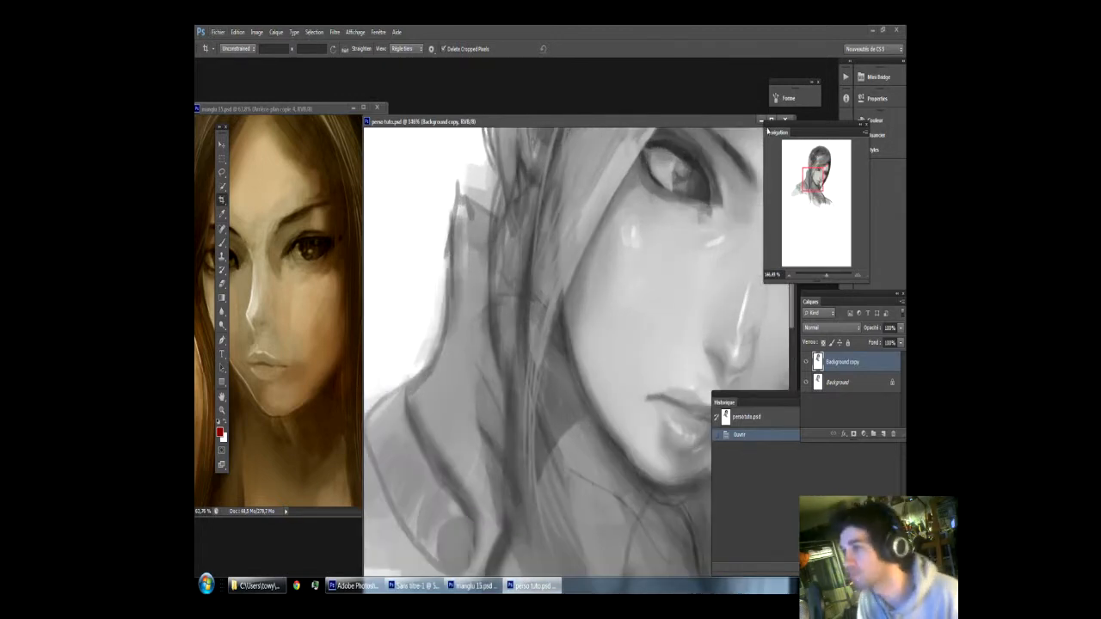
mouse_move(816, 172)
mouse_down()
mouse_move(816, 191)
mouse_move(817, 169)
mouse_up()
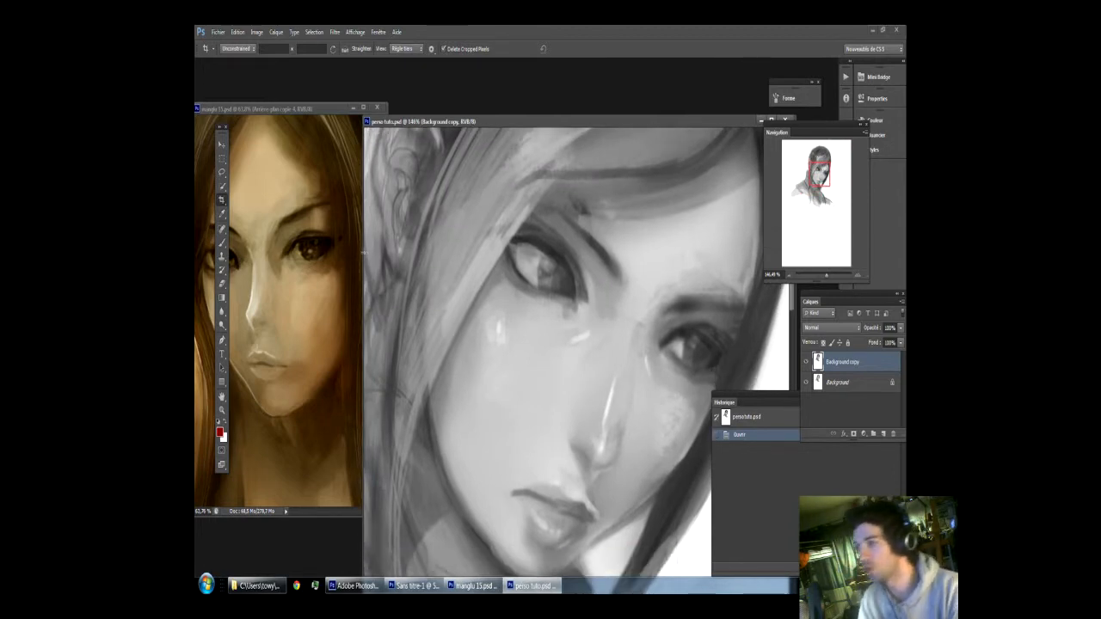
drag(362, 252, 214, 237)
drag(824, 176, 819, 180)
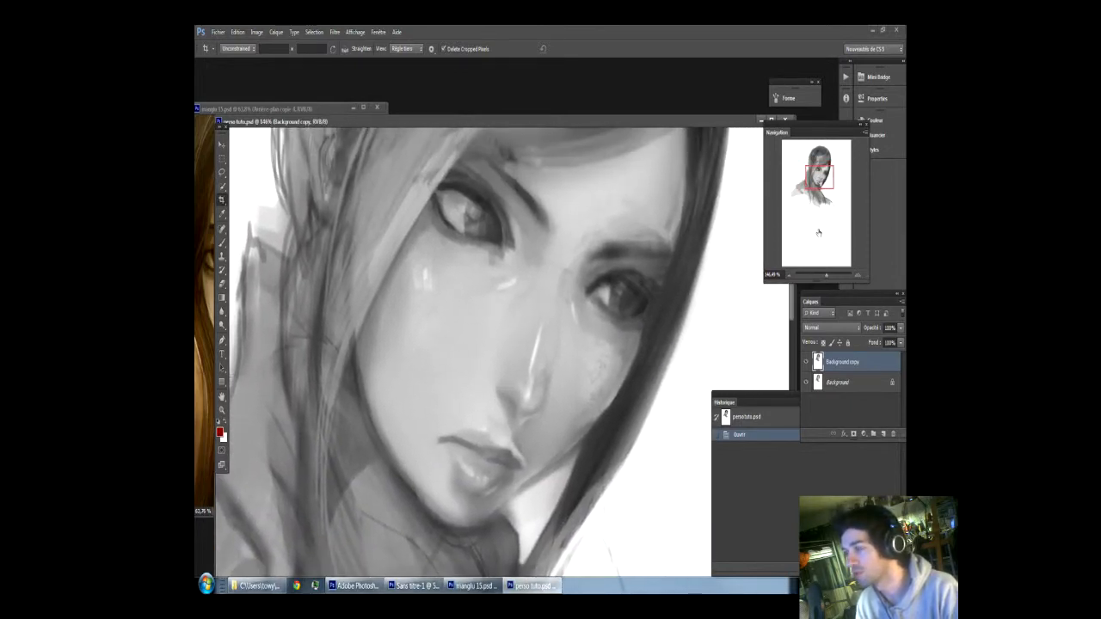
Step: Compare the sketch with the Background copy layer hidden and shown, and examine the portrait's eyes, nose, lips and hair
scroll(415, 276, up, 4)
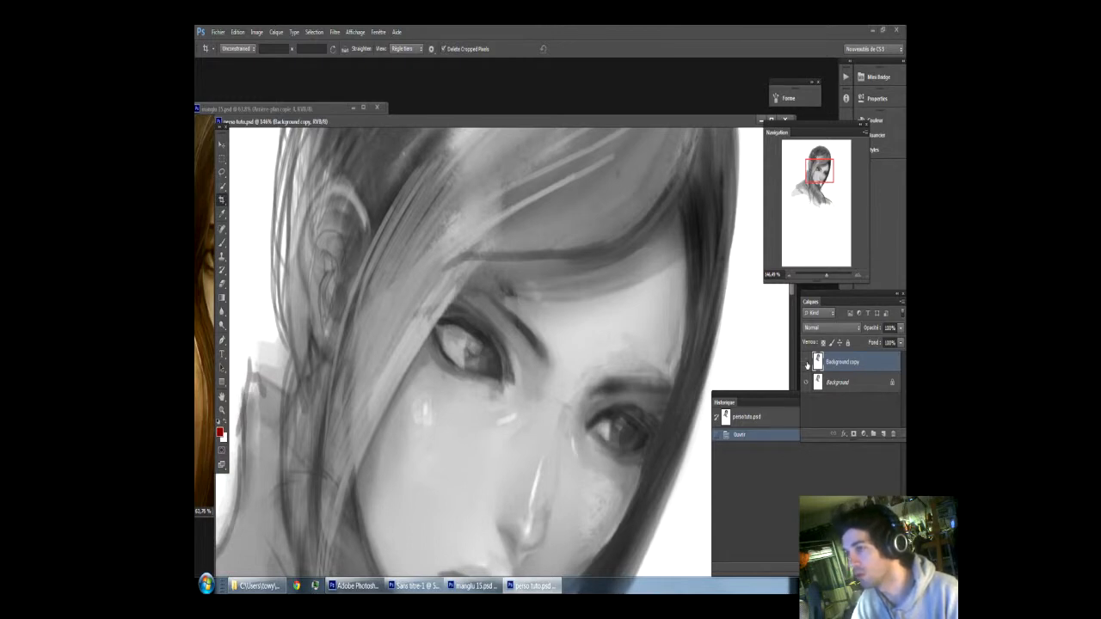
click(806, 362)
click(806, 362)
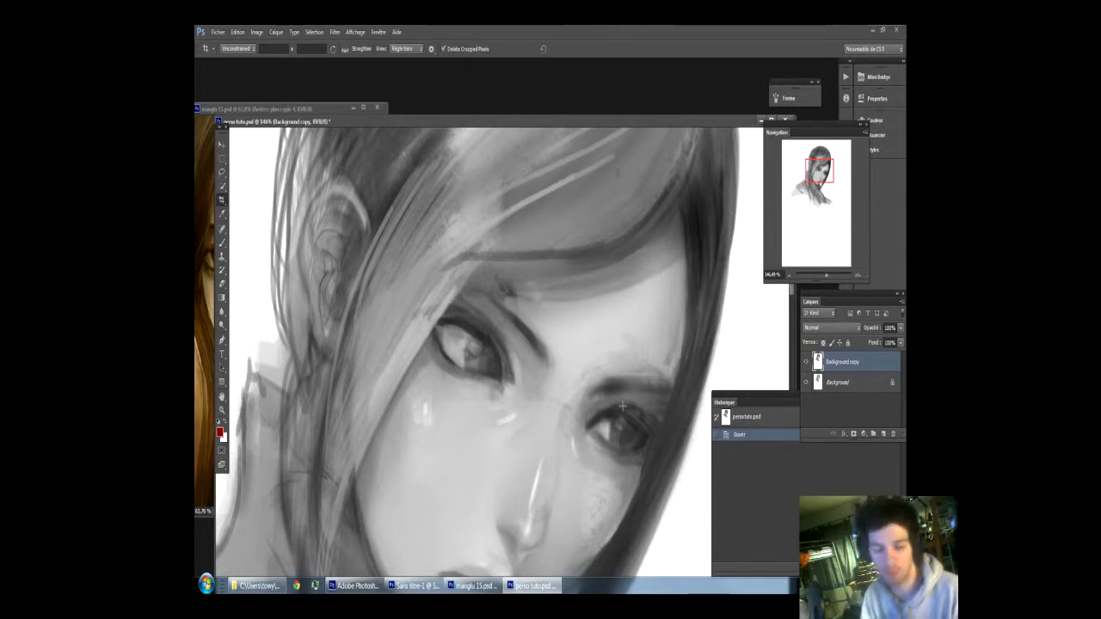
scroll(628, 413, down, 2)
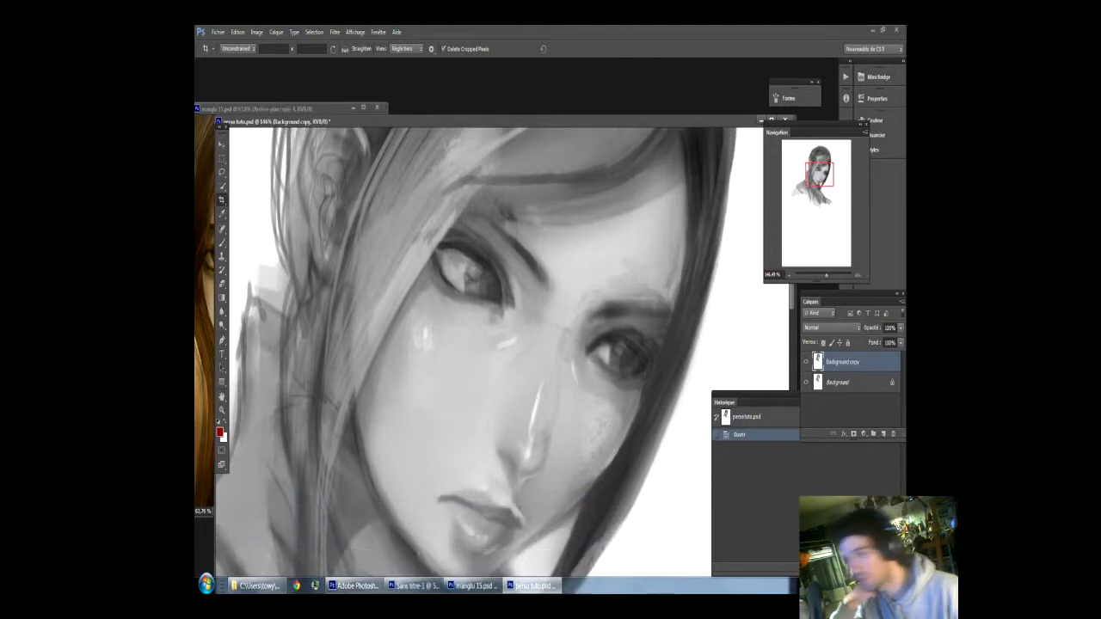
scroll(614, 369, down, 2)
scroll(600, 342, down, 4)
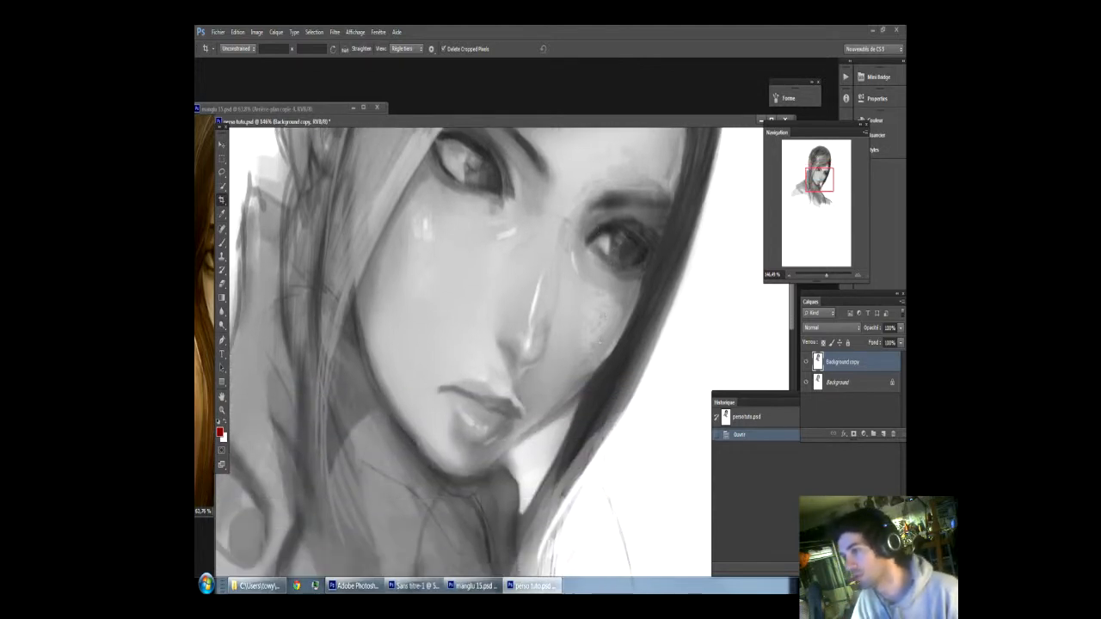
scroll(551, 344, up, 9)
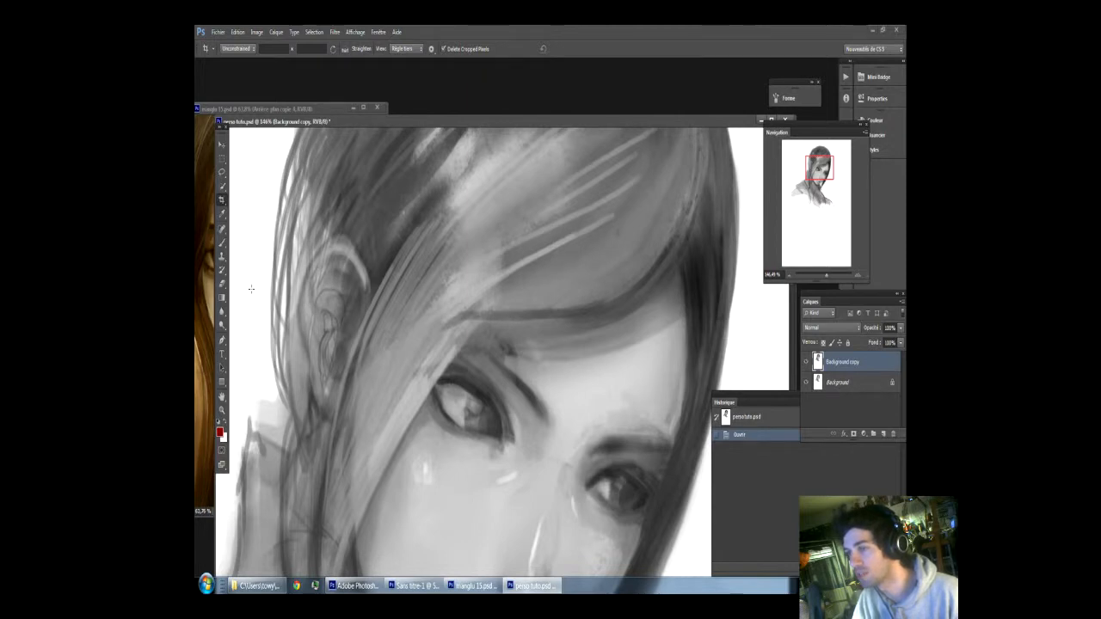
scroll(551, 352, down, 2)
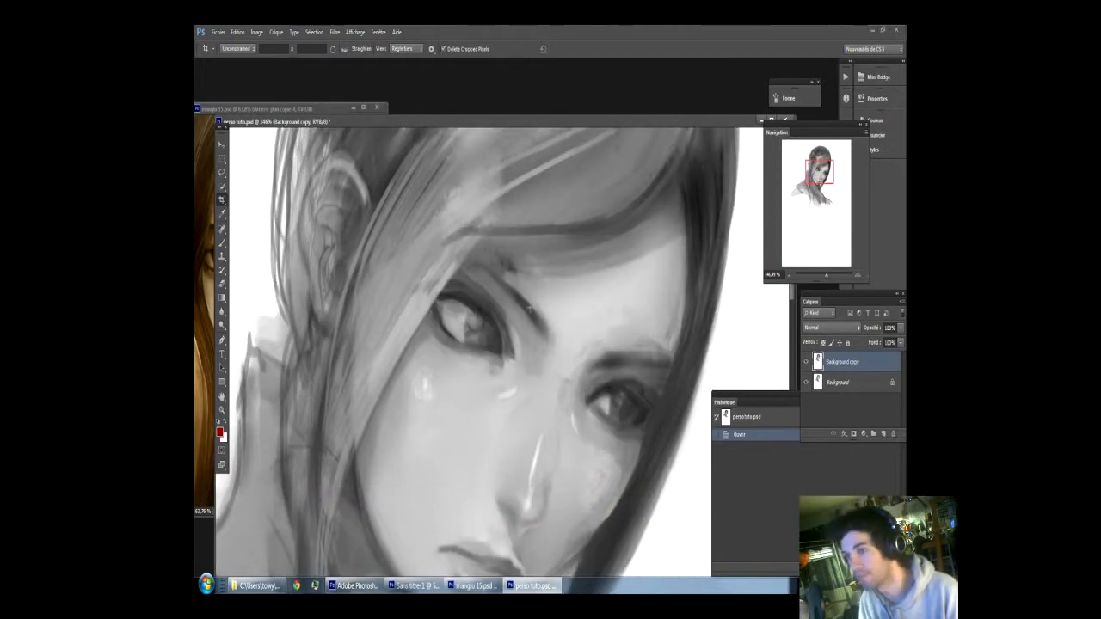
scroll(526, 306, down, 3)
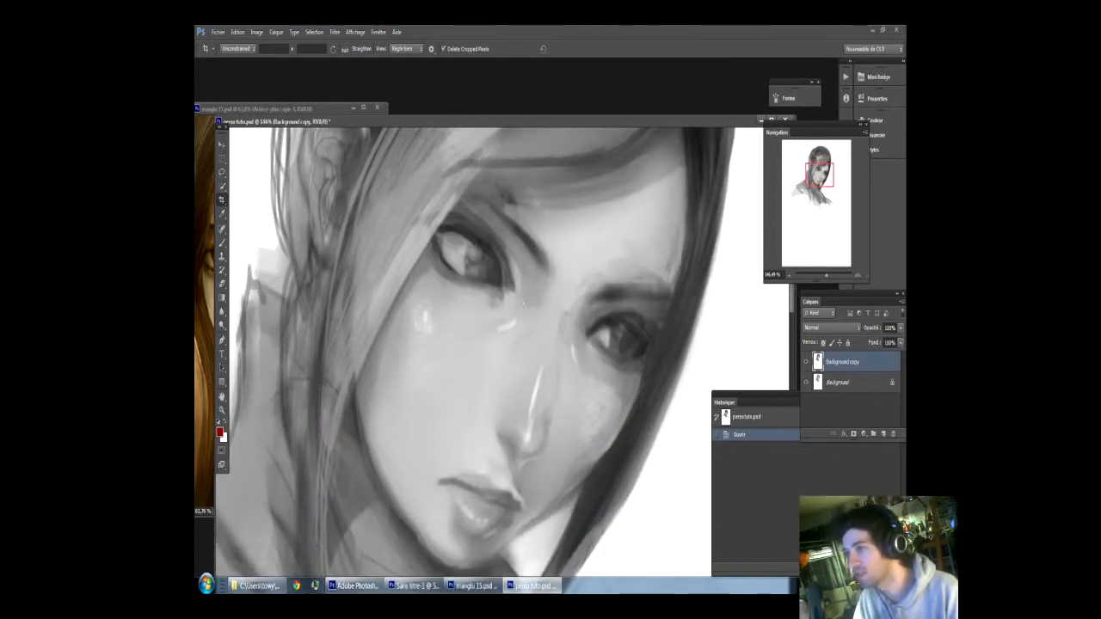
scroll(563, 240, down, 2)
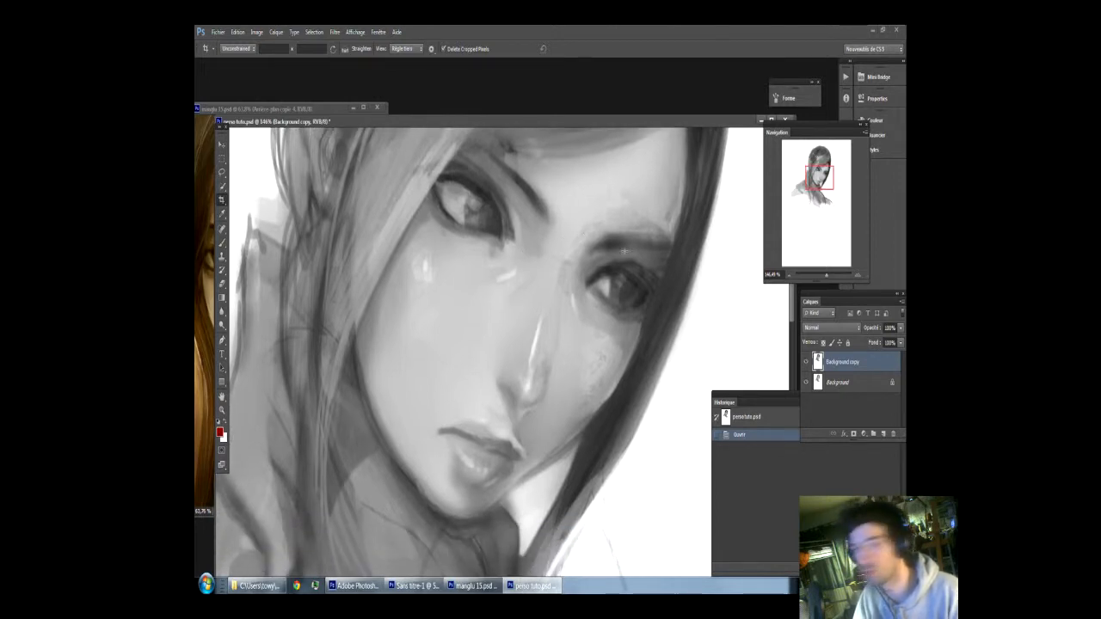
scroll(584, 236, up, 4)
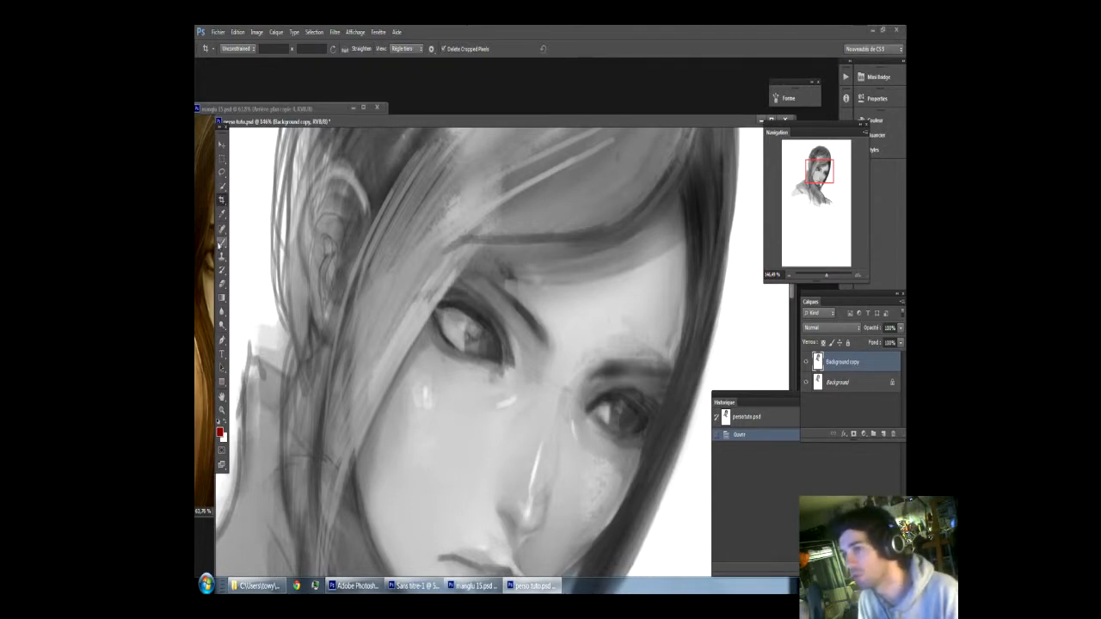
Step: Activate the Brush tool and switch its cursor between the precise crosshair and the brush-tip outline
click(222, 243)
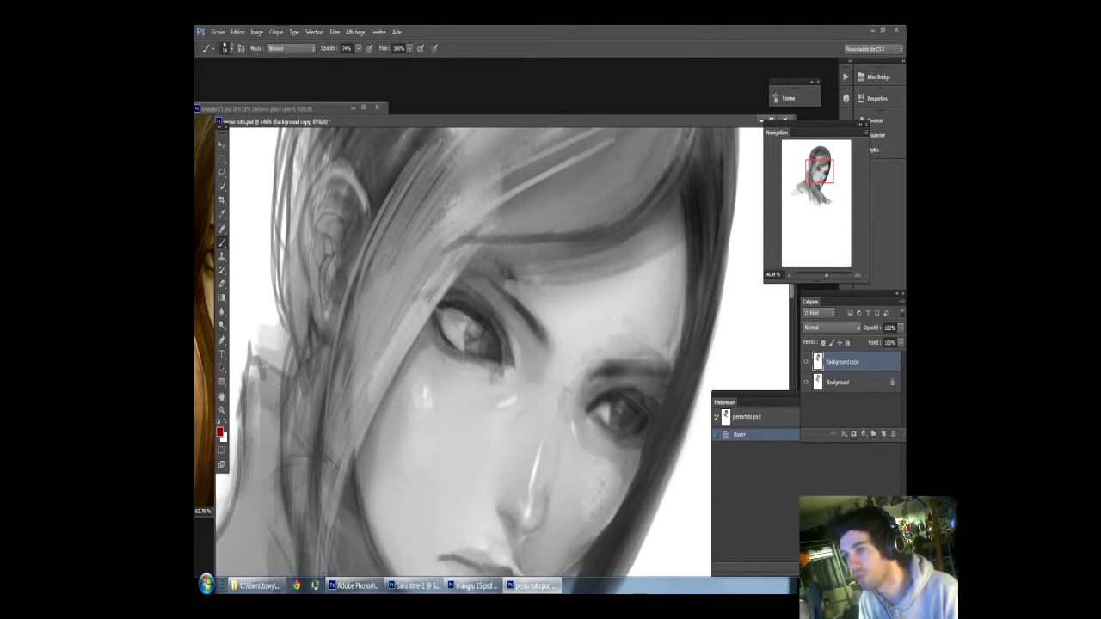
key(Caps_Lock)
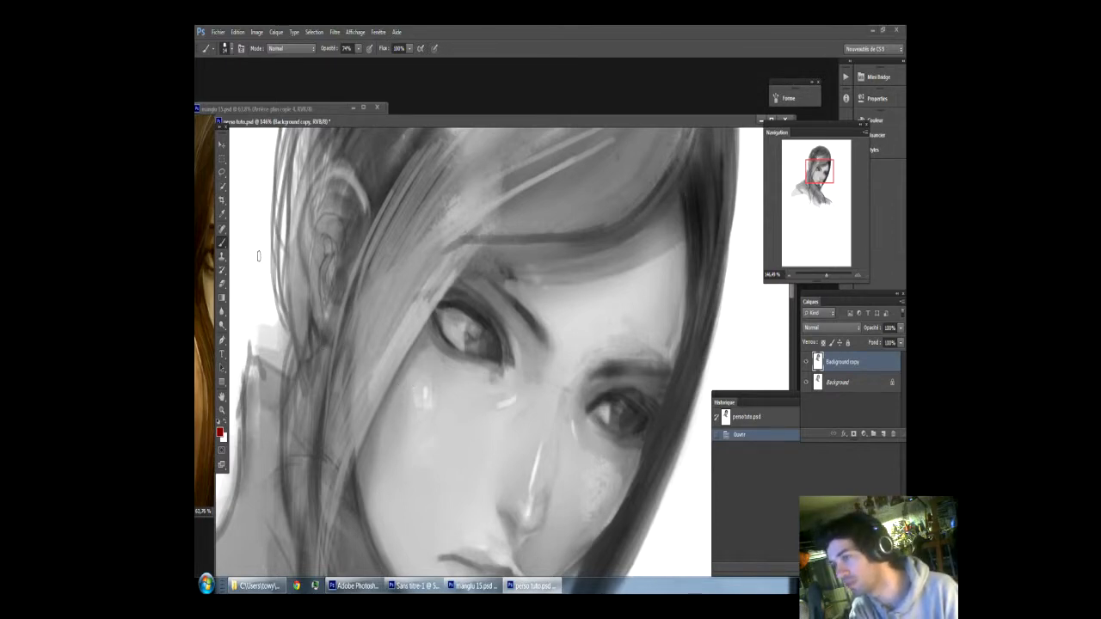
key(Caps_Lock)
key(Caps_Lock)
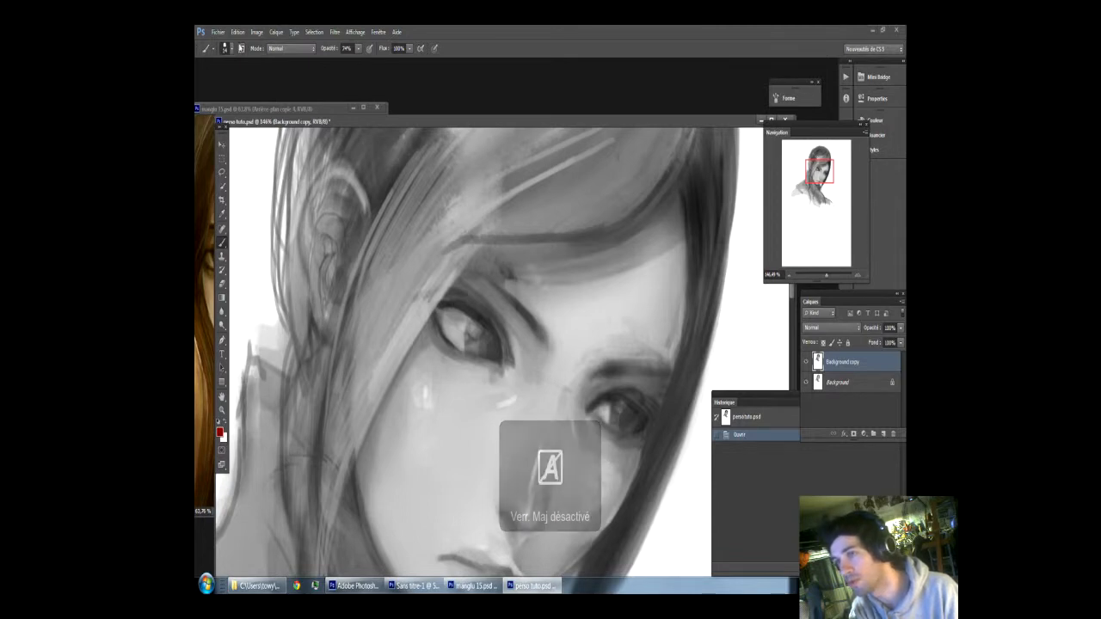
Step: Paint two red test dabs over the fringe above the forehead and undo the last one
click(229, 49)
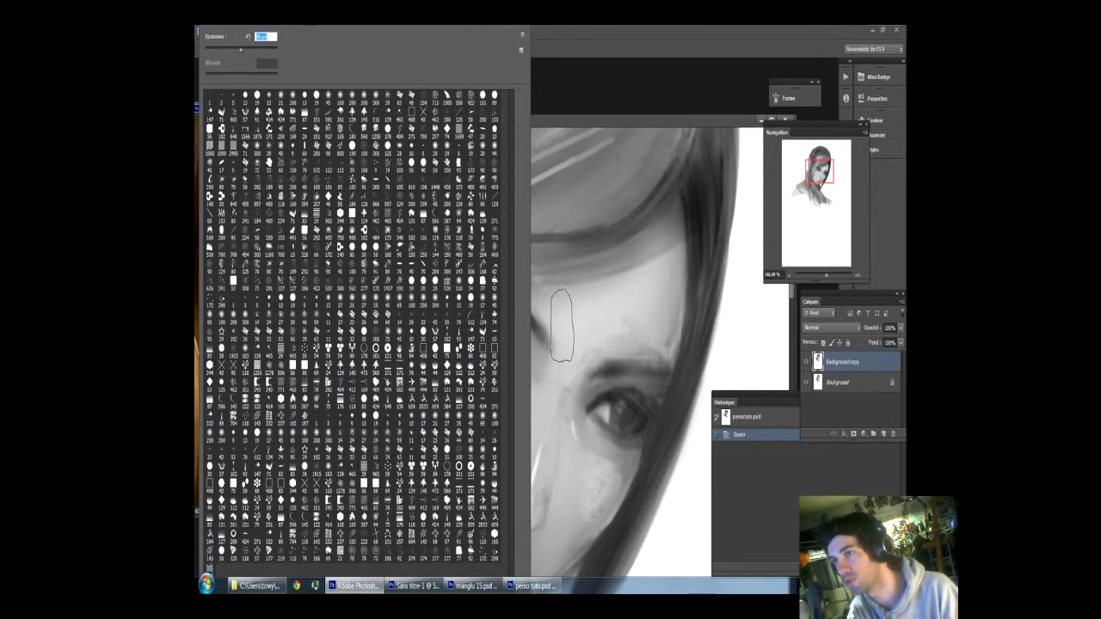
key(Caps_Lock)
click(571, 168)
click(572, 175)
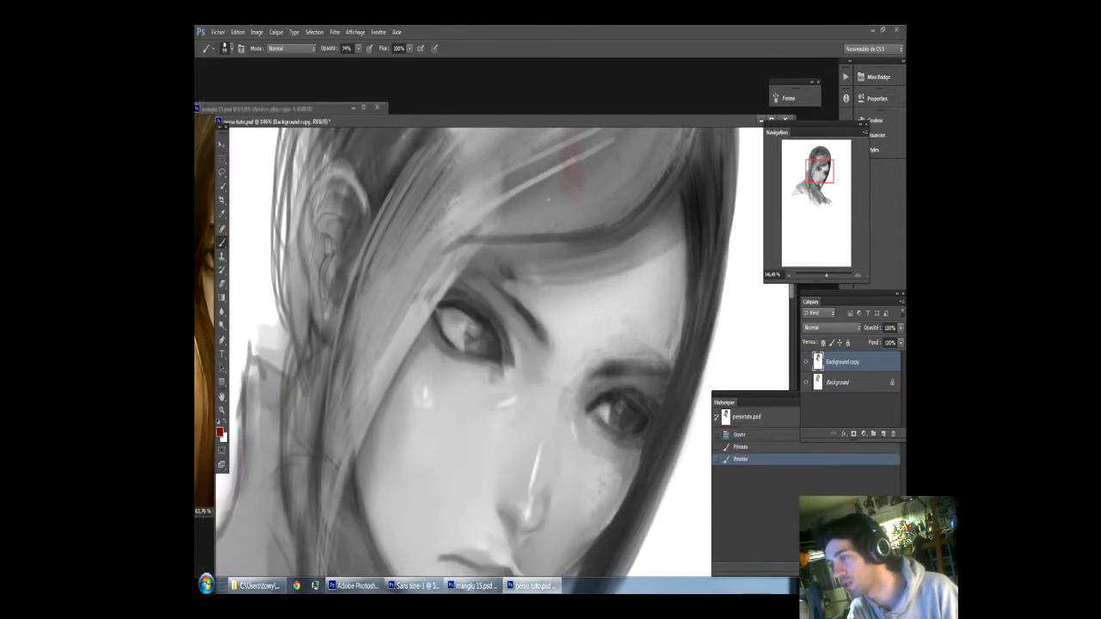
key(ctrl+z)
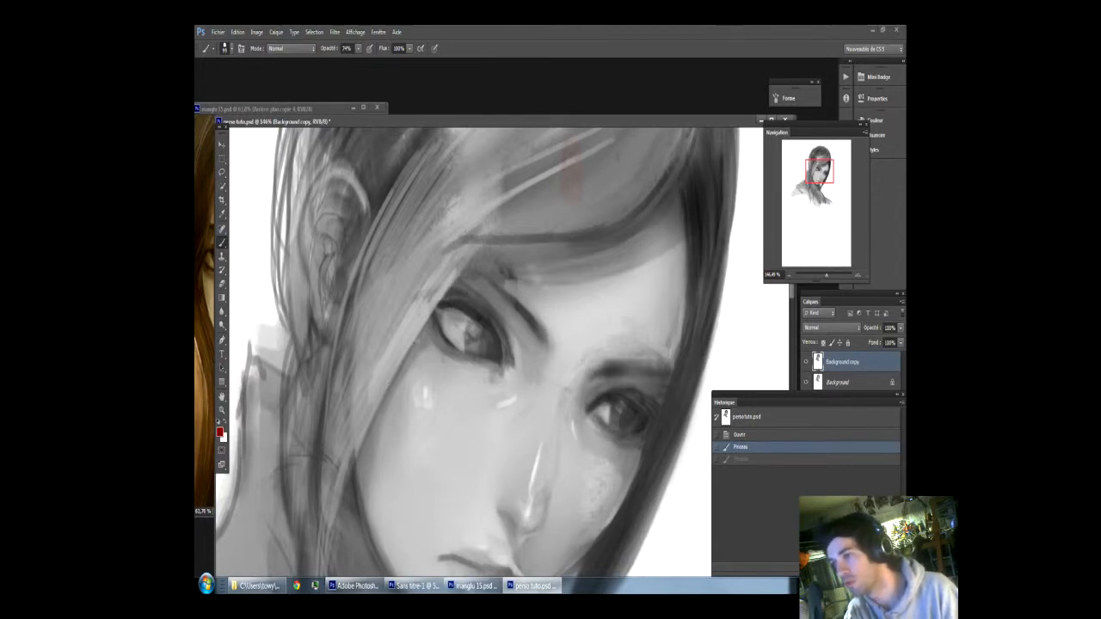
Step: Compare the precise and brush-tip cursors over the cheek, and look through the available brush presets
key(Caps_Lock)
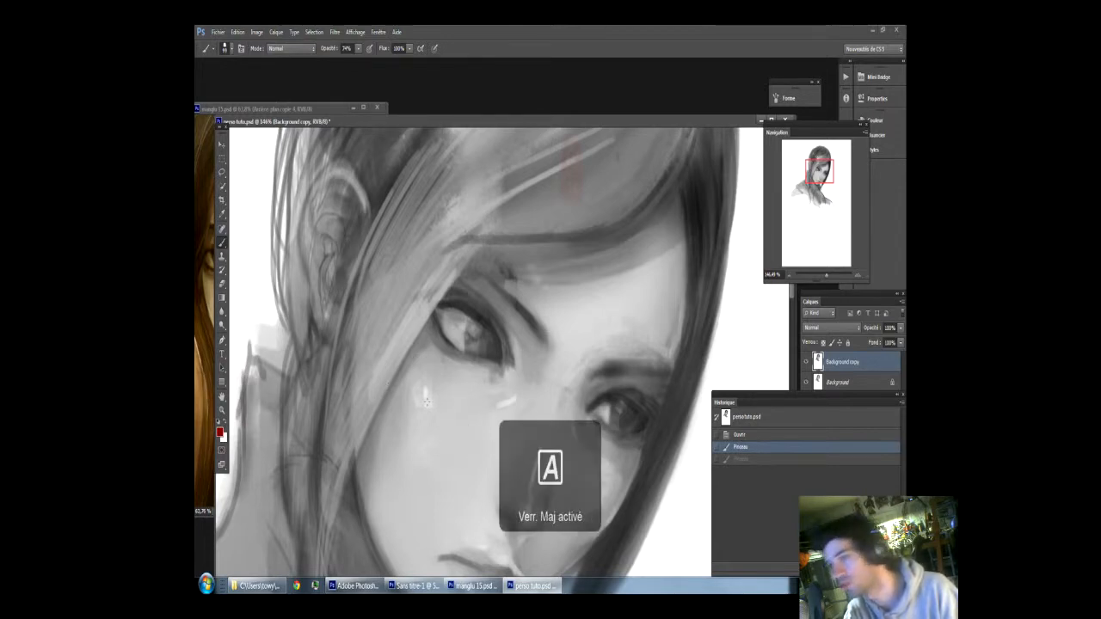
key(Caps_Lock)
key(Caps_Lock)
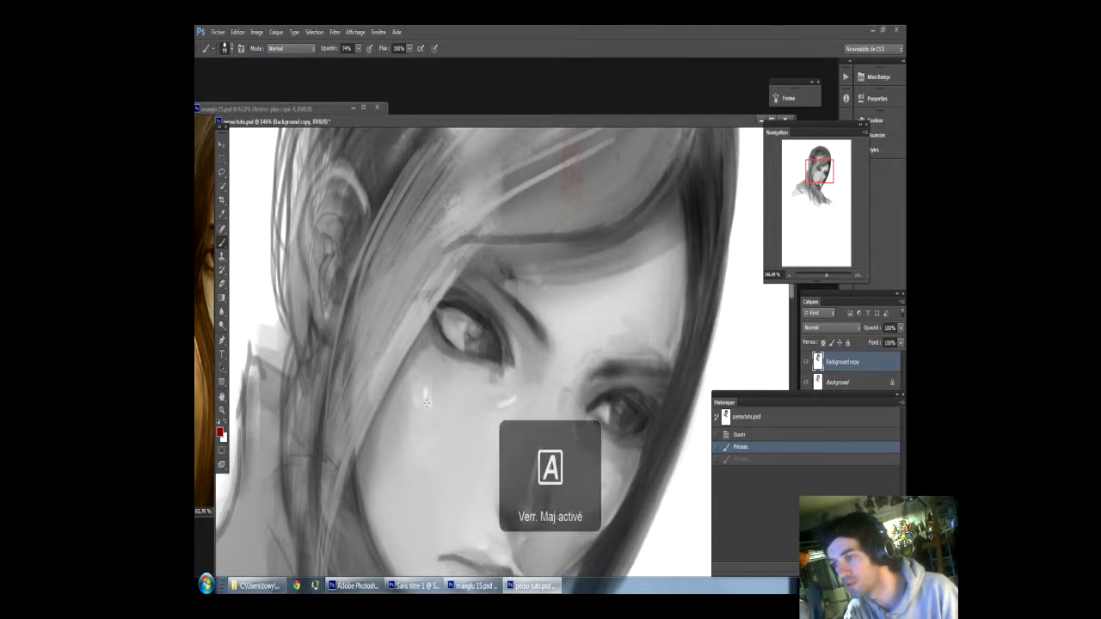
key(Caps_Lock)
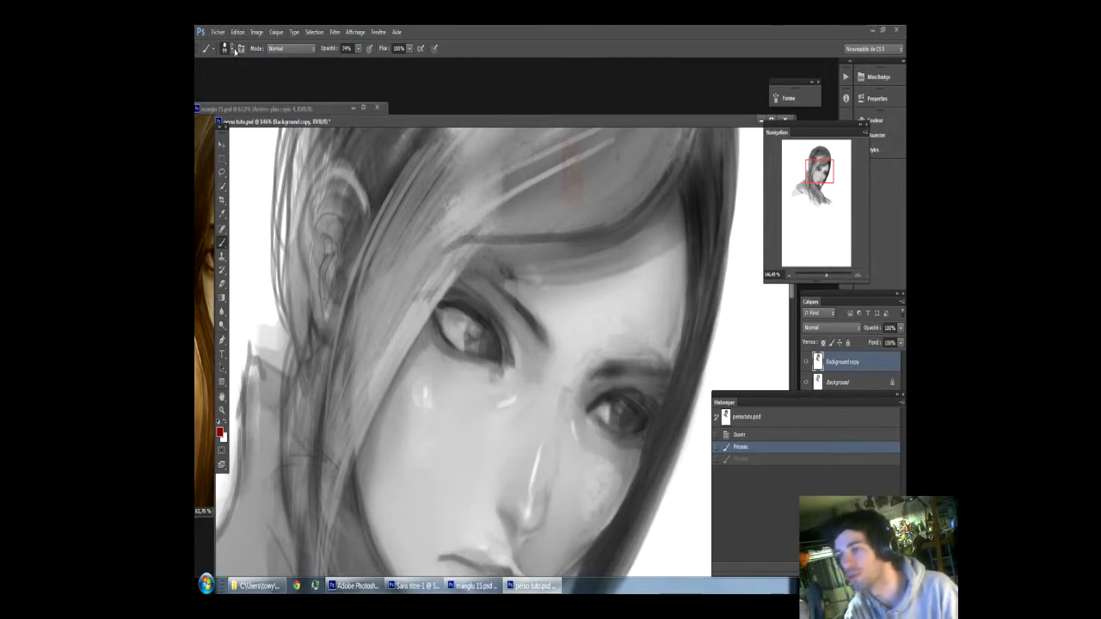
click(232, 49)
click(231, 49)
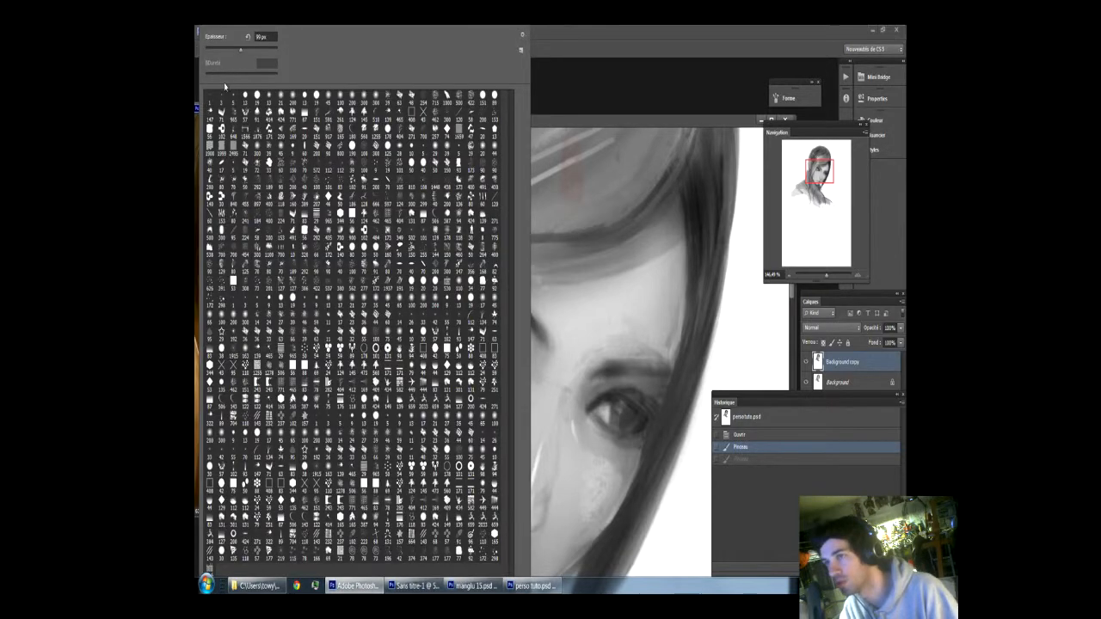
click(626, 126)
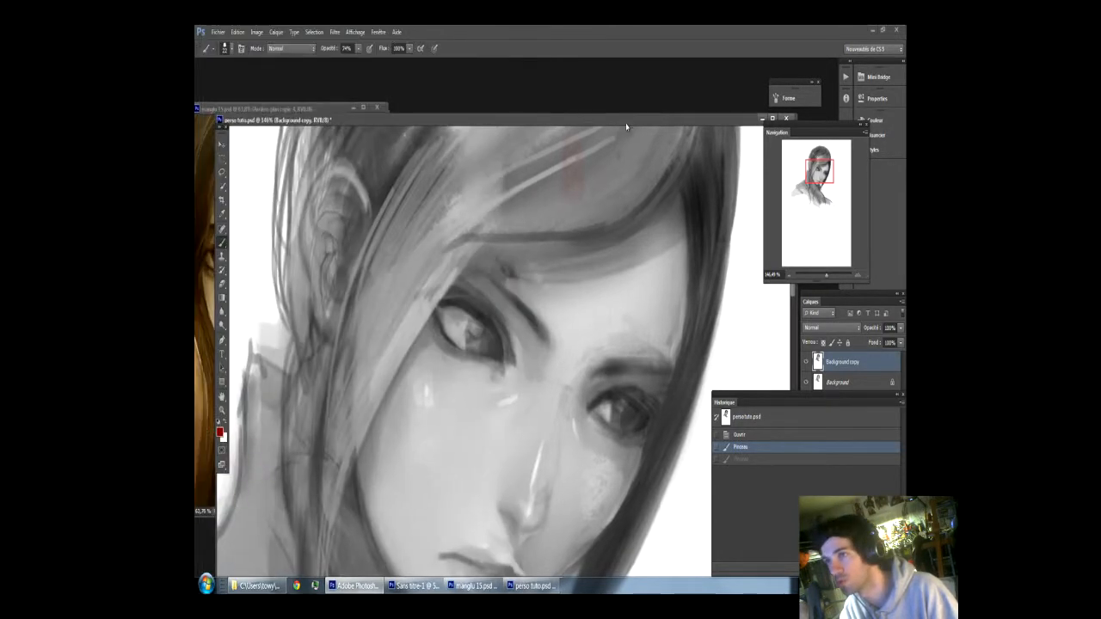
Step: Revert the sketch to its opening history snapshot to discard the red test dab
click(739, 417)
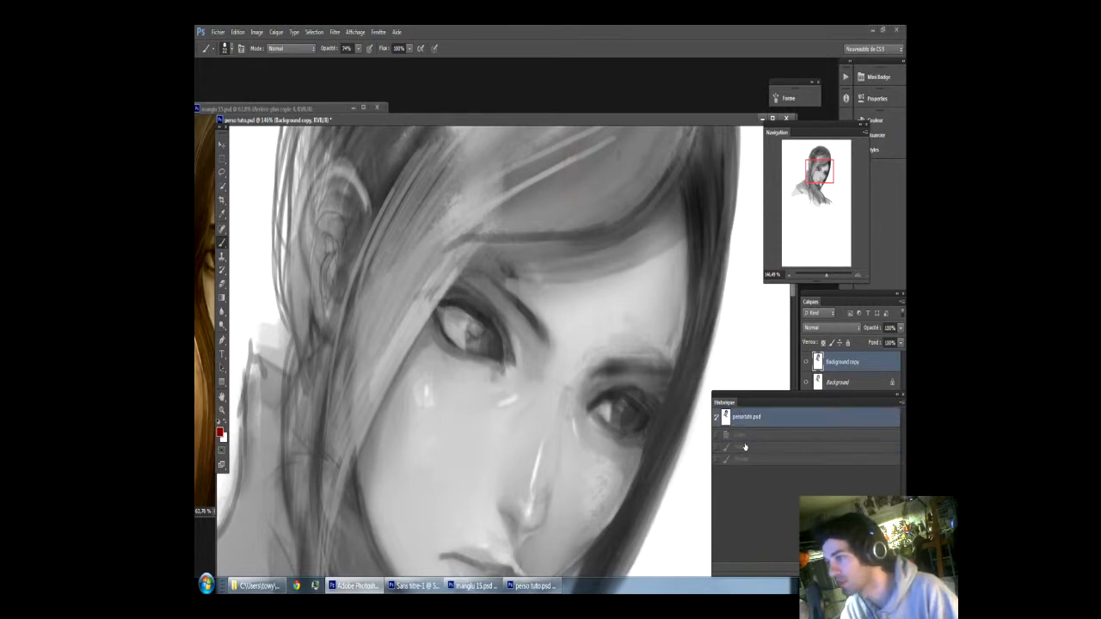
Step: Rearrange the floating History, Layers and Navigator panels so that they no longer overlap each other
mouse_move(745, 410)
mouse_down()
mouse_move(745, 435)
mouse_move(745, 418)
mouse_up()
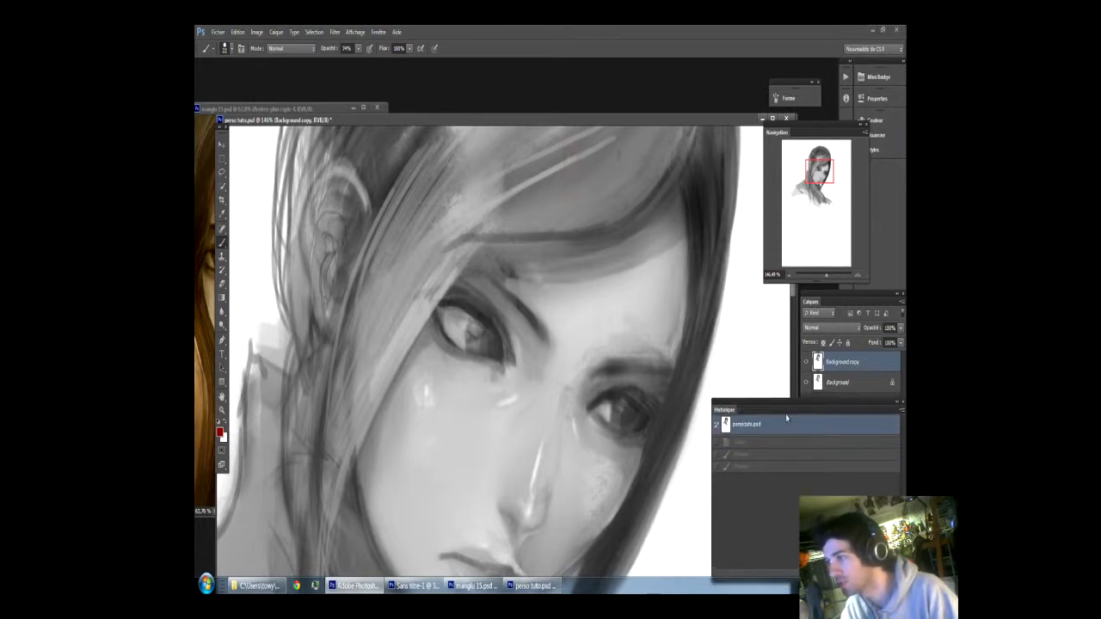
drag(832, 295, 776, 267)
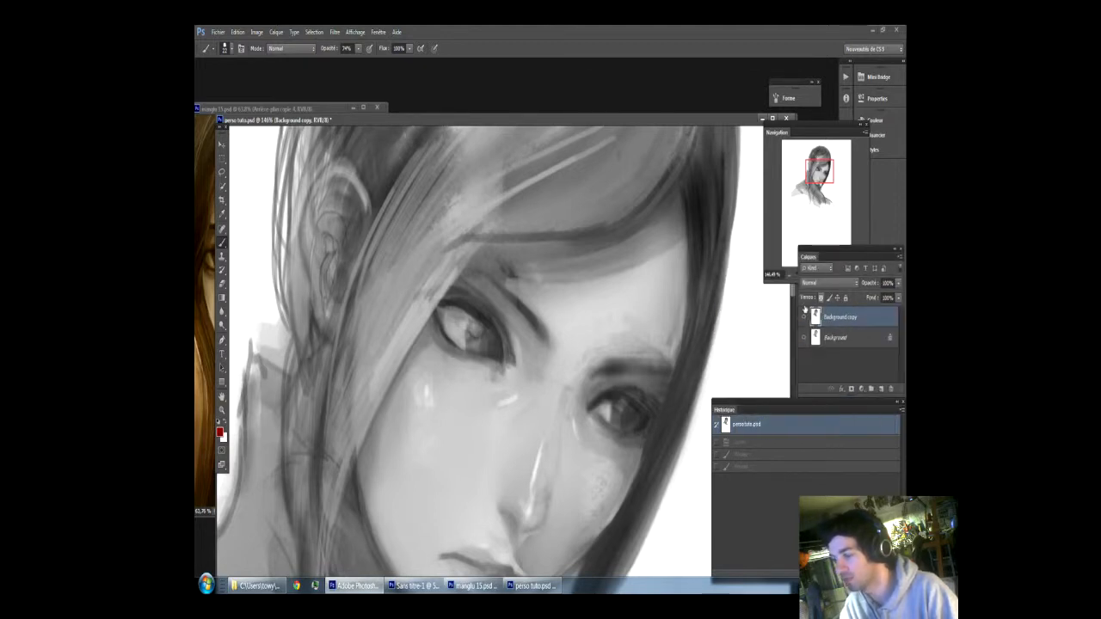
click(804, 316)
click(803, 317)
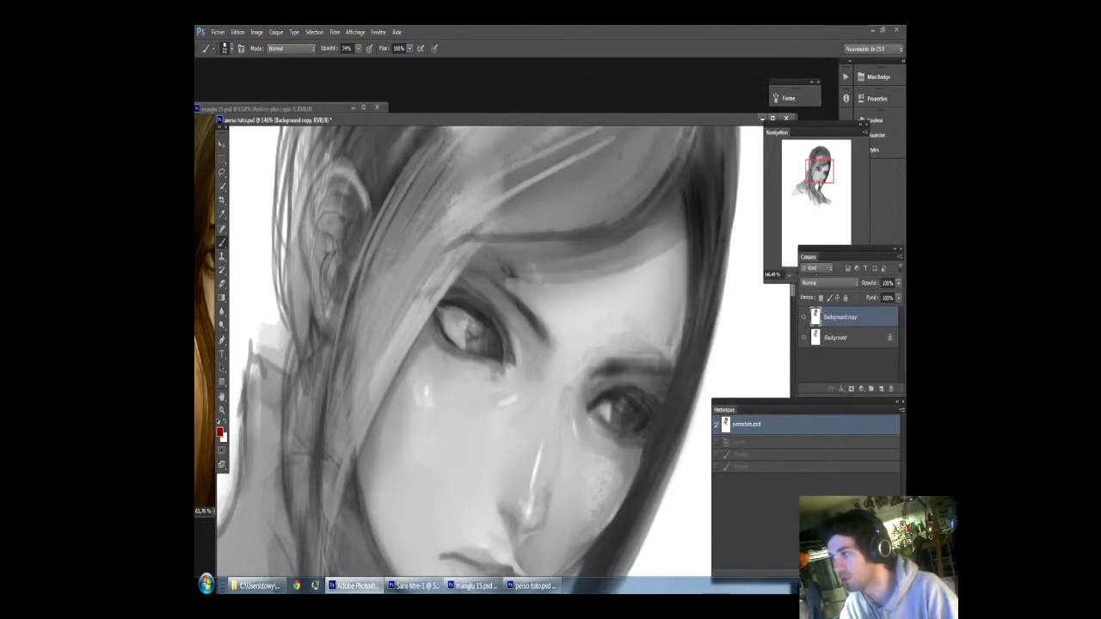
drag(812, 131, 818, 82)
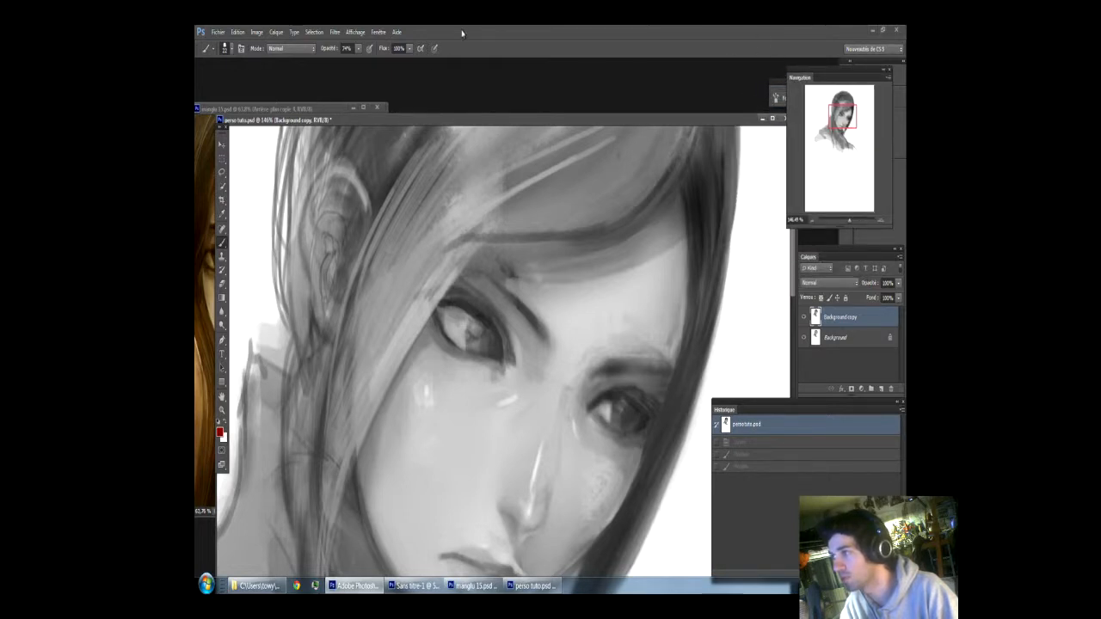
Step: Move the toolbox and the reference painting clear of each other, and bring the perso tuto.psd sketch to the front
drag(222, 109, 202, 95)
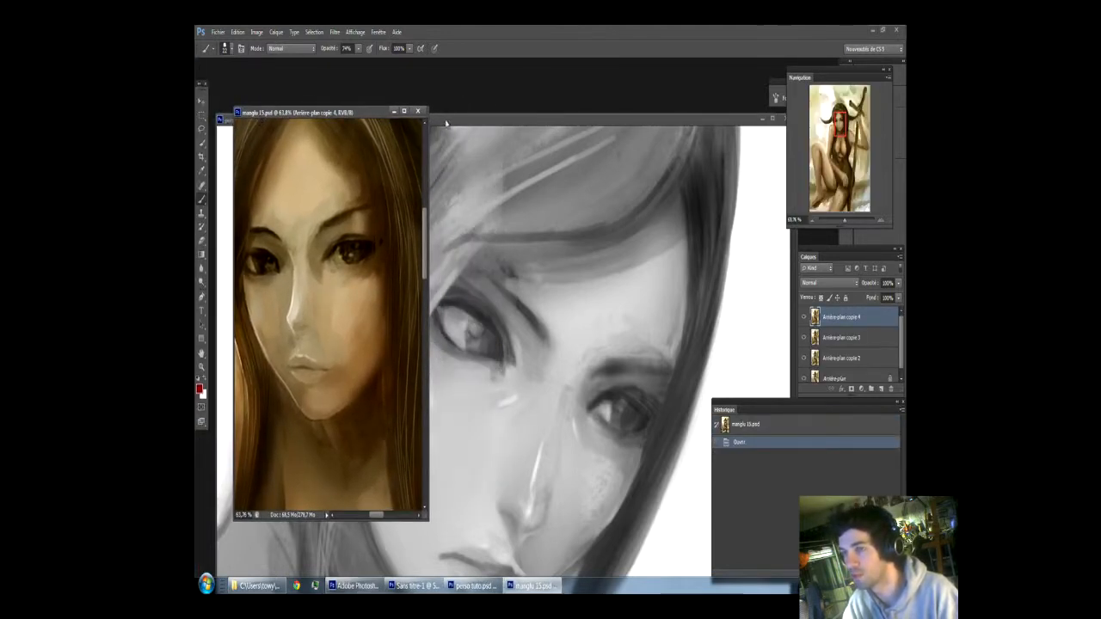
click(454, 125)
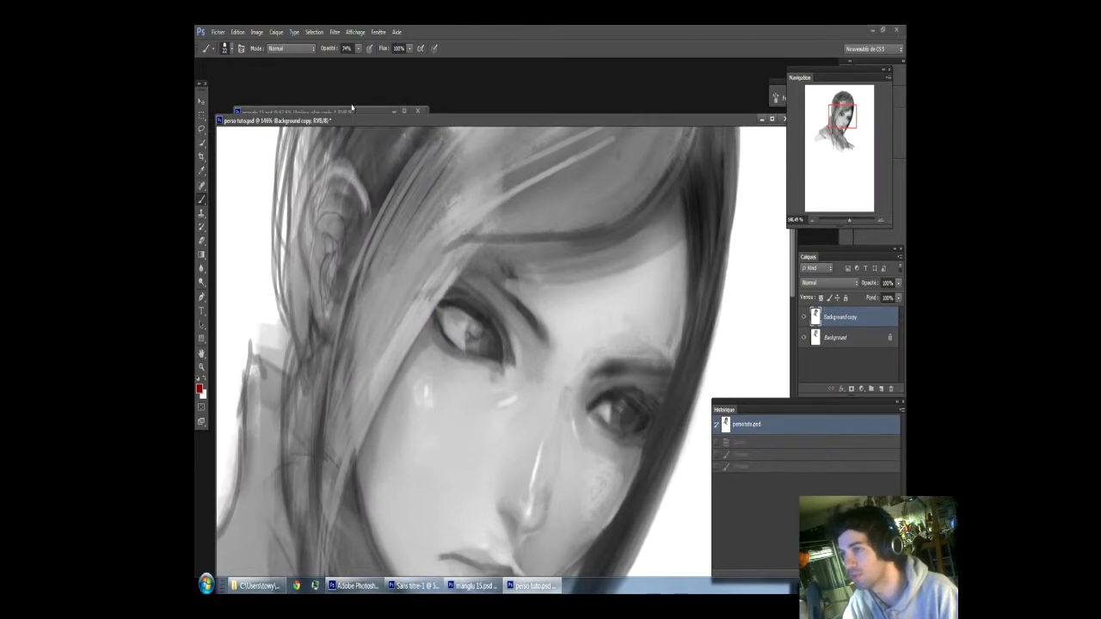
Step: Flip the canvas of the portrait horizontally and inspect the mirrored face and hair
click(256, 32)
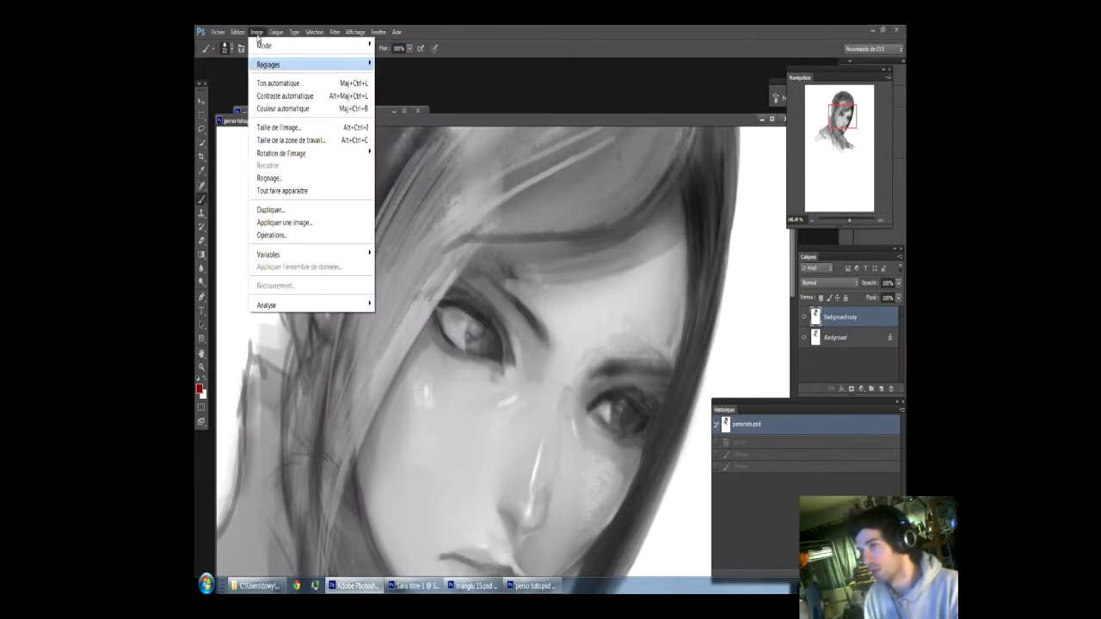
mouse_move(261, 69)
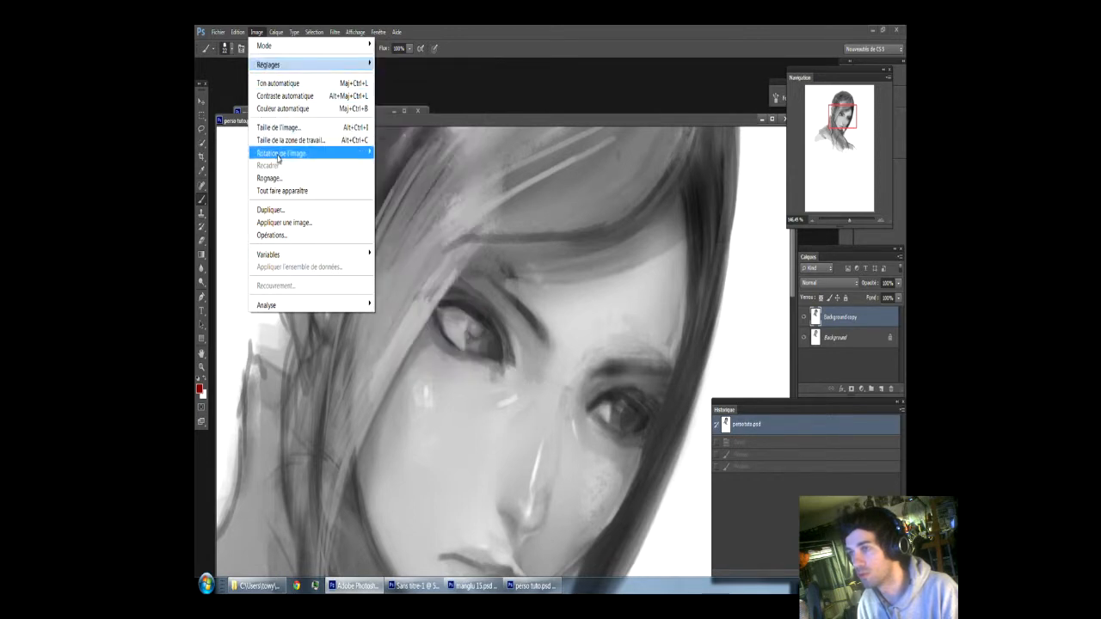
mouse_move(280, 154)
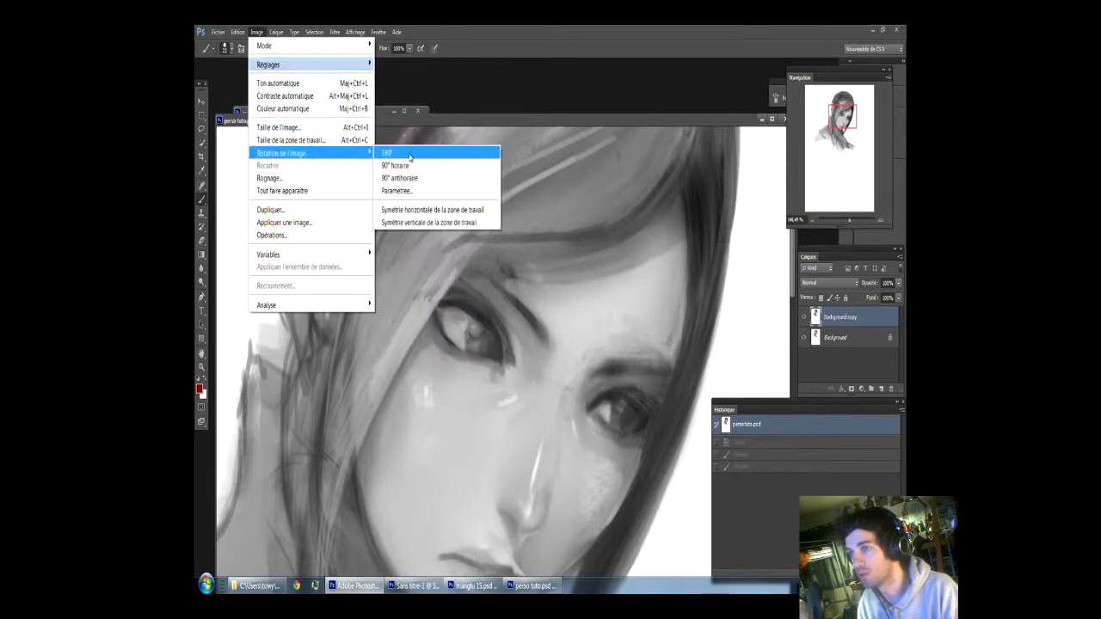
click(427, 212)
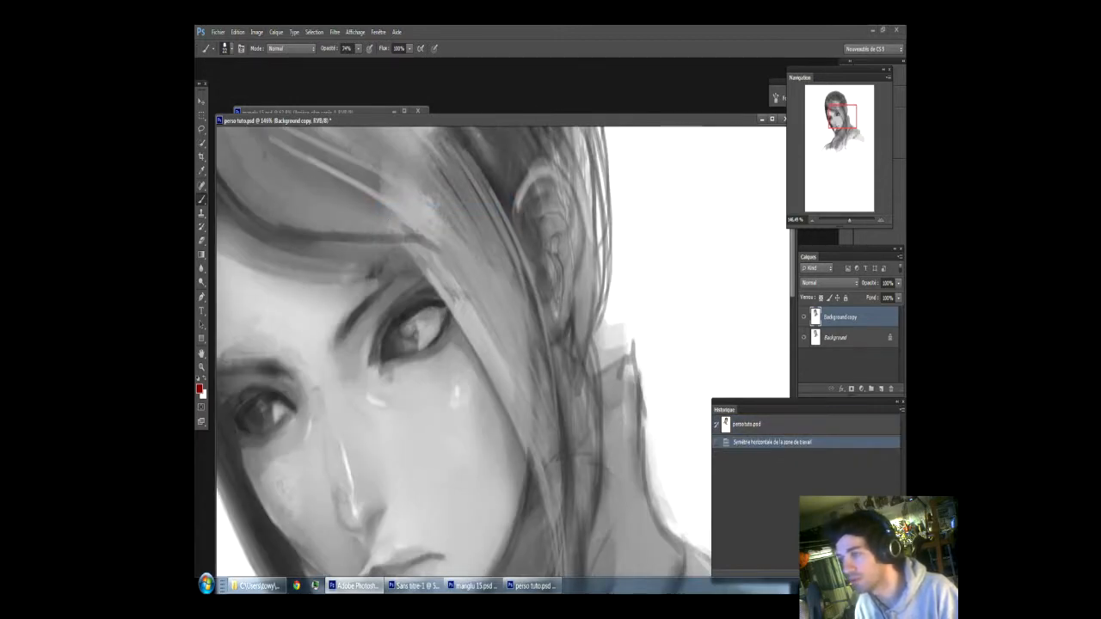
drag(569, 174, 727, 97)
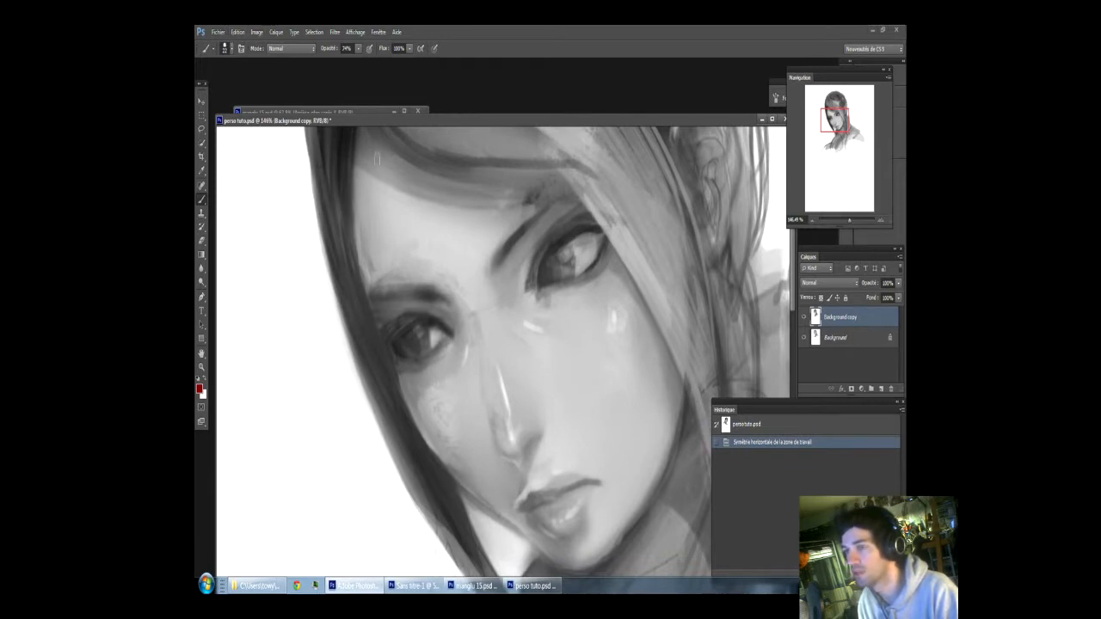
scroll(602, 271, up, 2)
scroll(602, 271, down, 5)
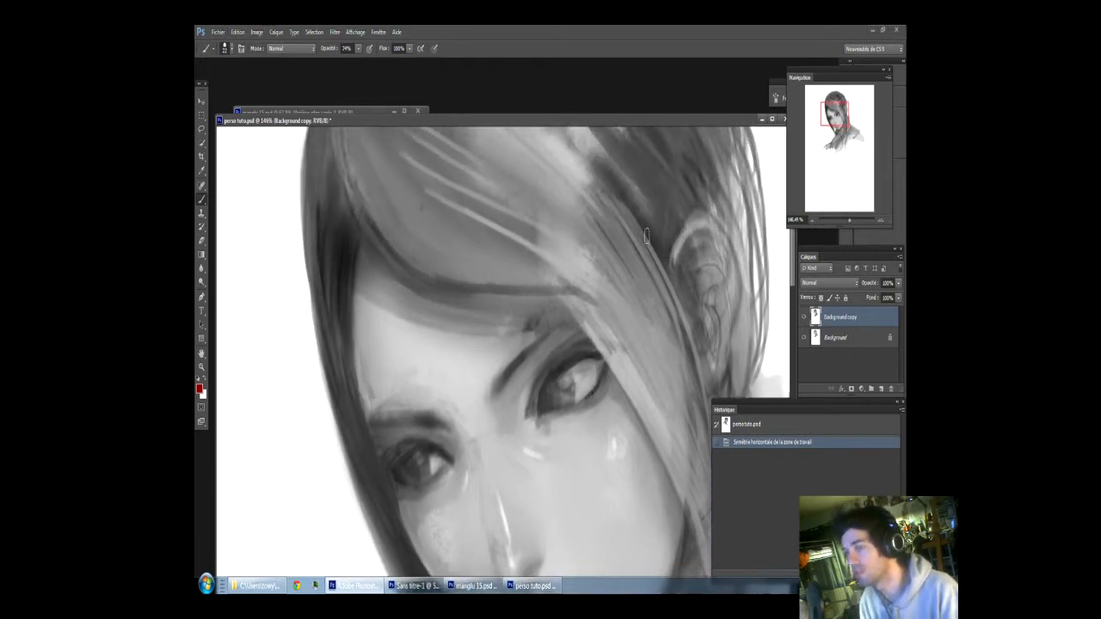
mouse_move(841, 127)
mouse_down()
mouse_move(835, 104)
mouse_move(846, 105)
mouse_up()
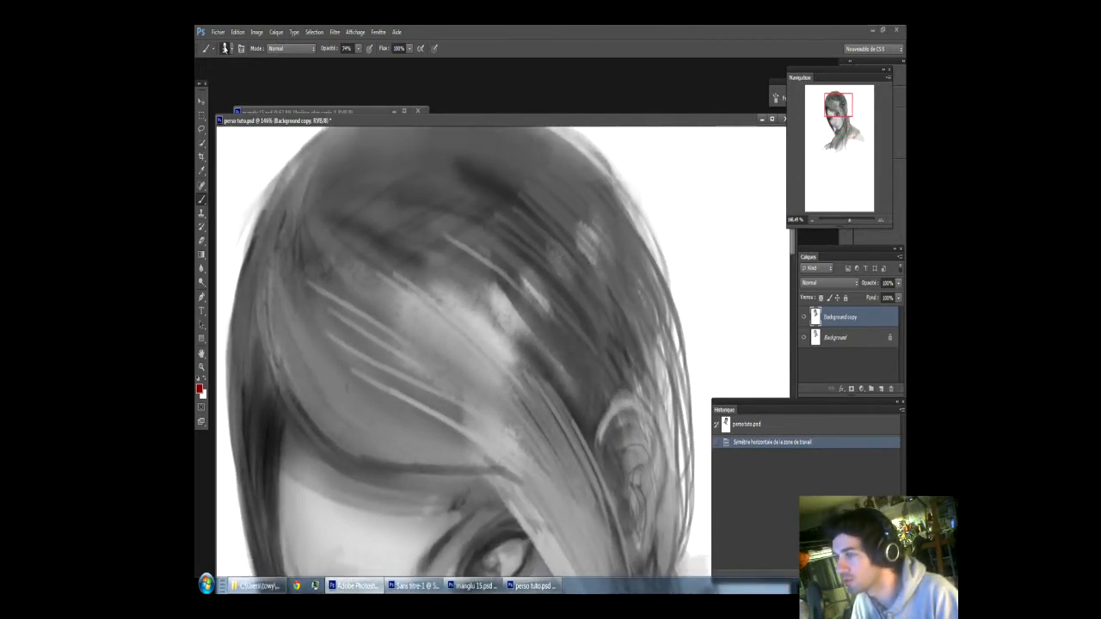
Step: Choose the brush tip labelled 77 at the end of the preset list, and move the perso tuto.psd window higher
click(233, 50)
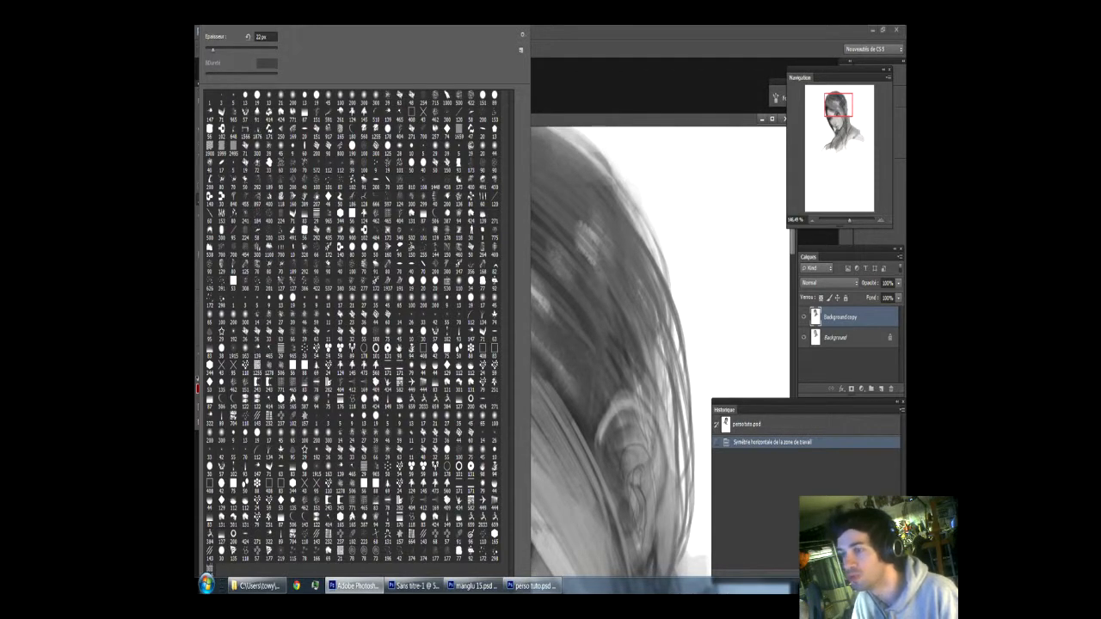
click(458, 553)
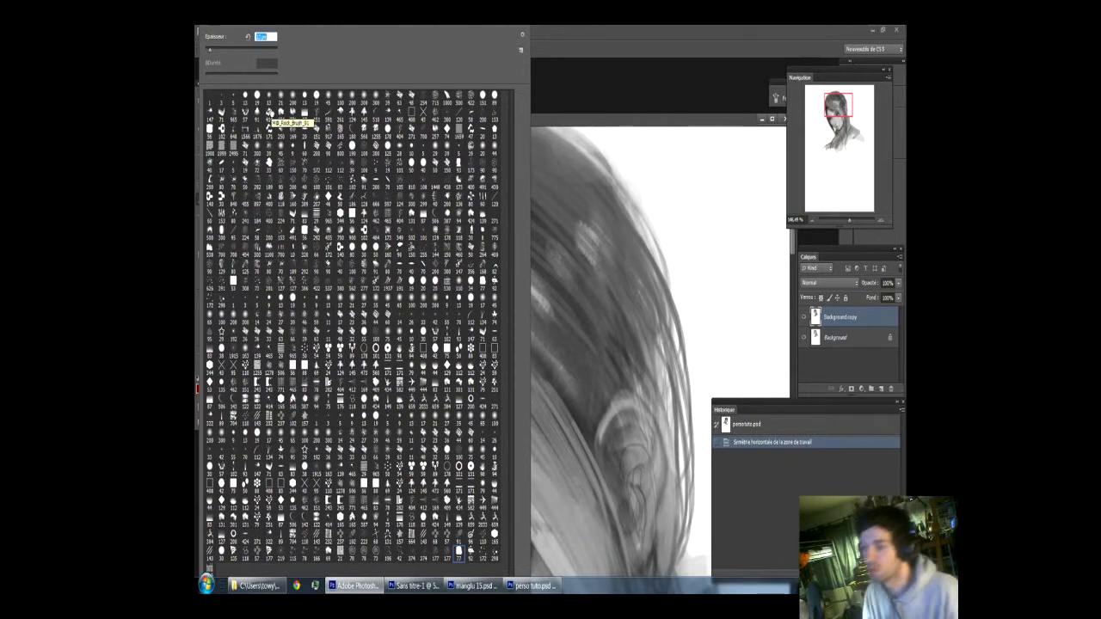
key(alt)
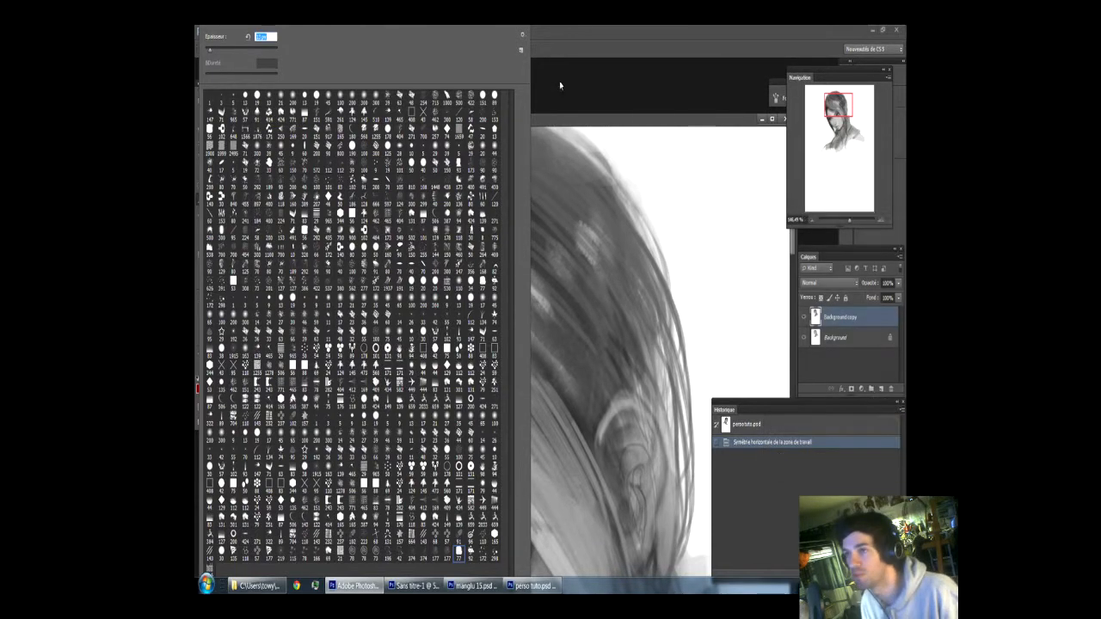
click(548, 133)
drag(540, 121, 545, 86)
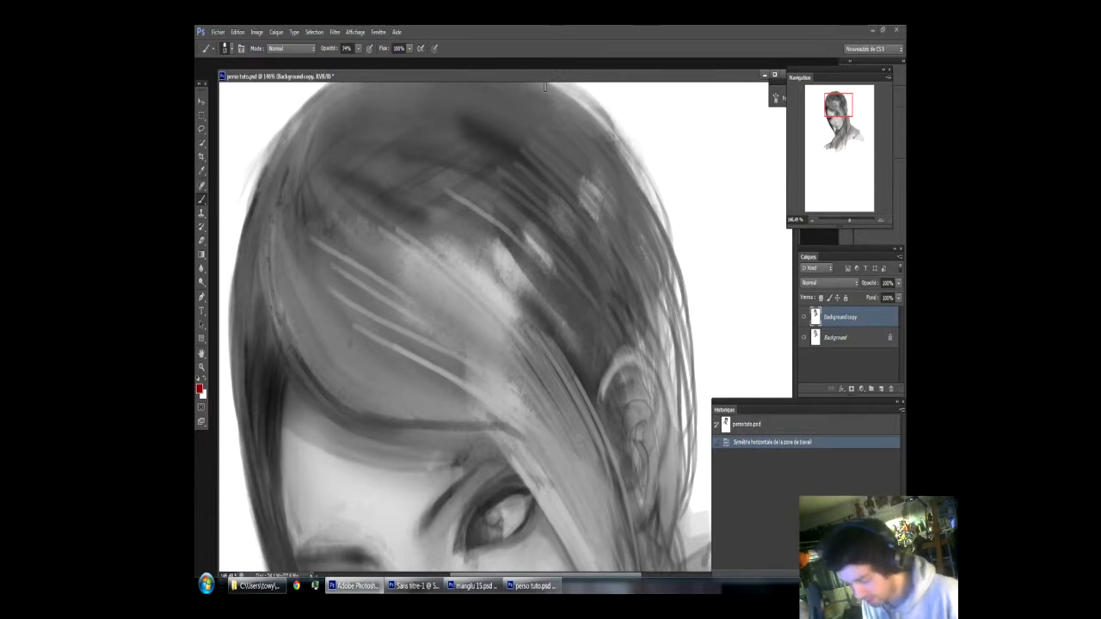
scroll(545, 86, down, 2)
scroll(545, 86, up, 1)
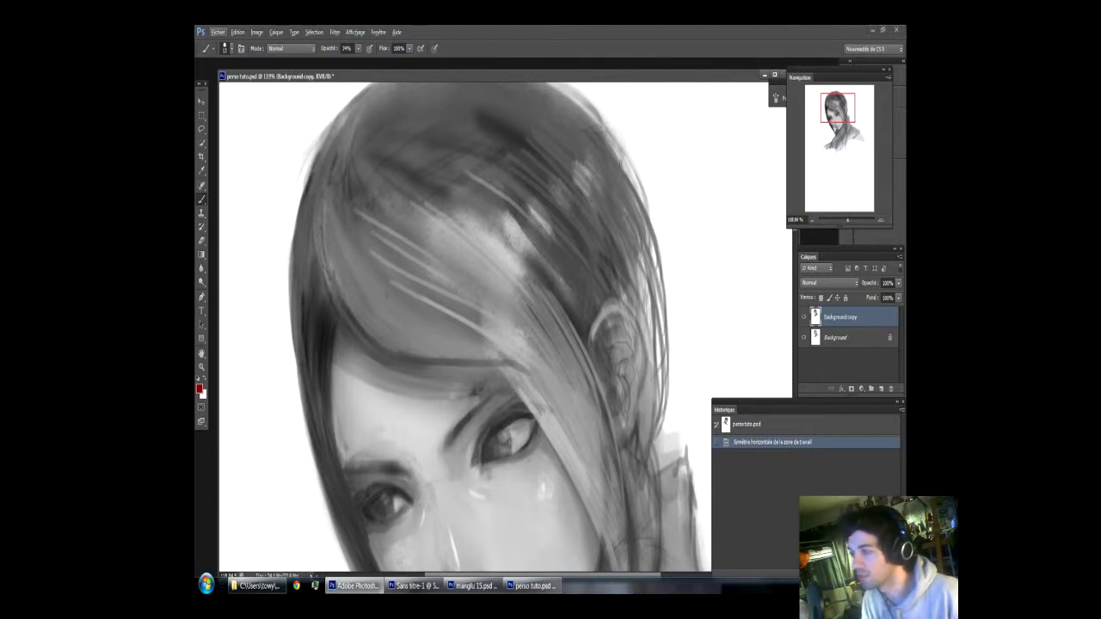
Step: Paint small strands in the dark hair beside the forehead, using grey tones sampled from the fringe and surrounding hair
key(alt)
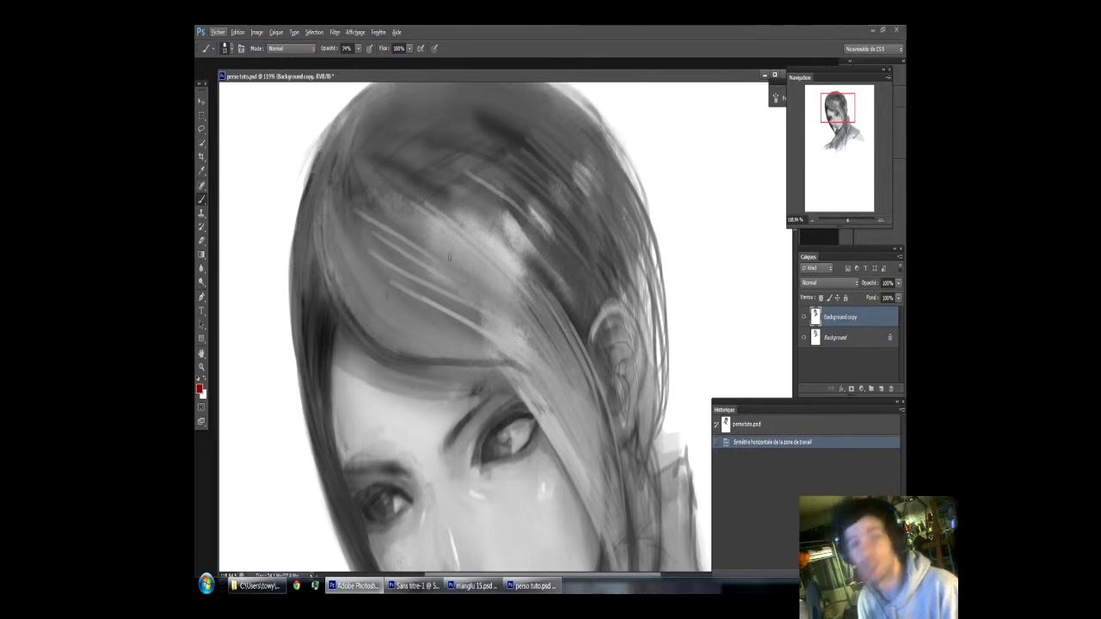
alt+click(319, 273)
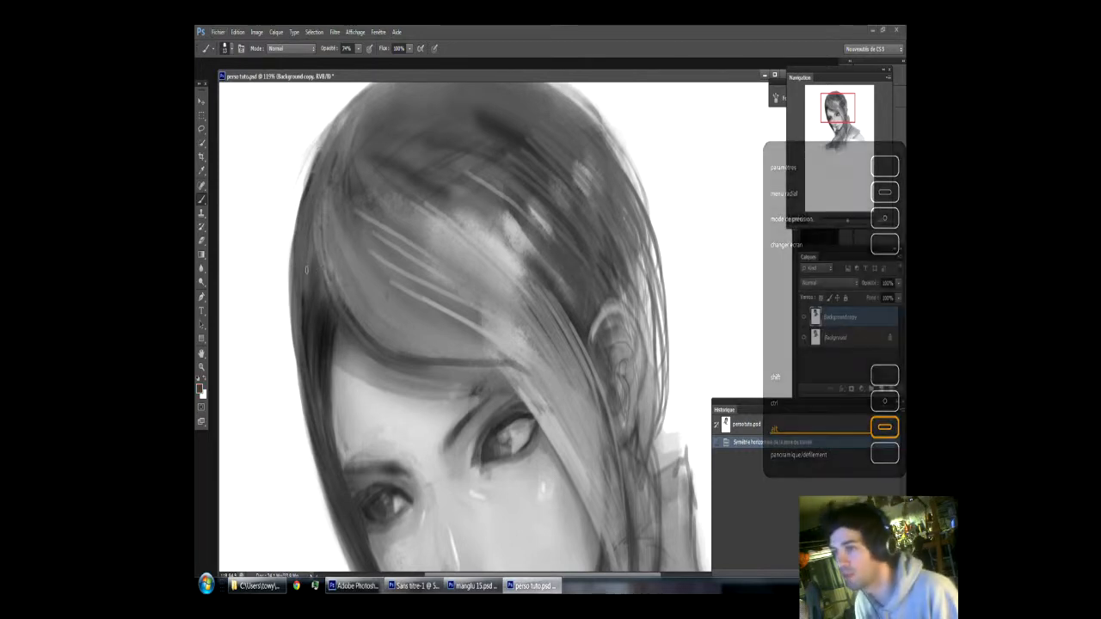
drag(306, 253, 306, 266)
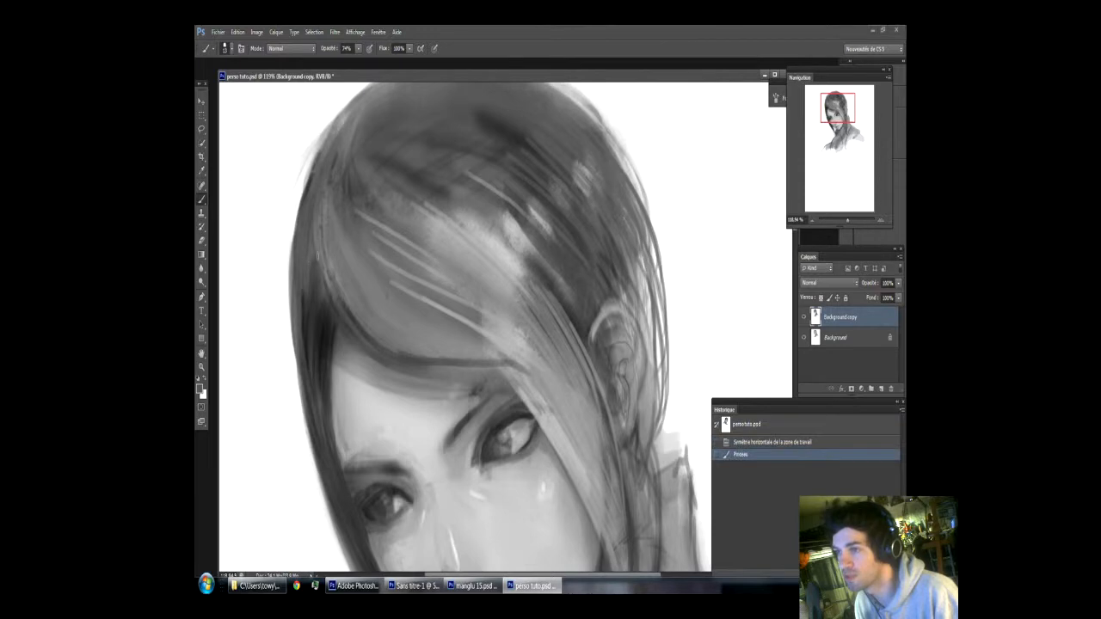
alt+click(411, 239)
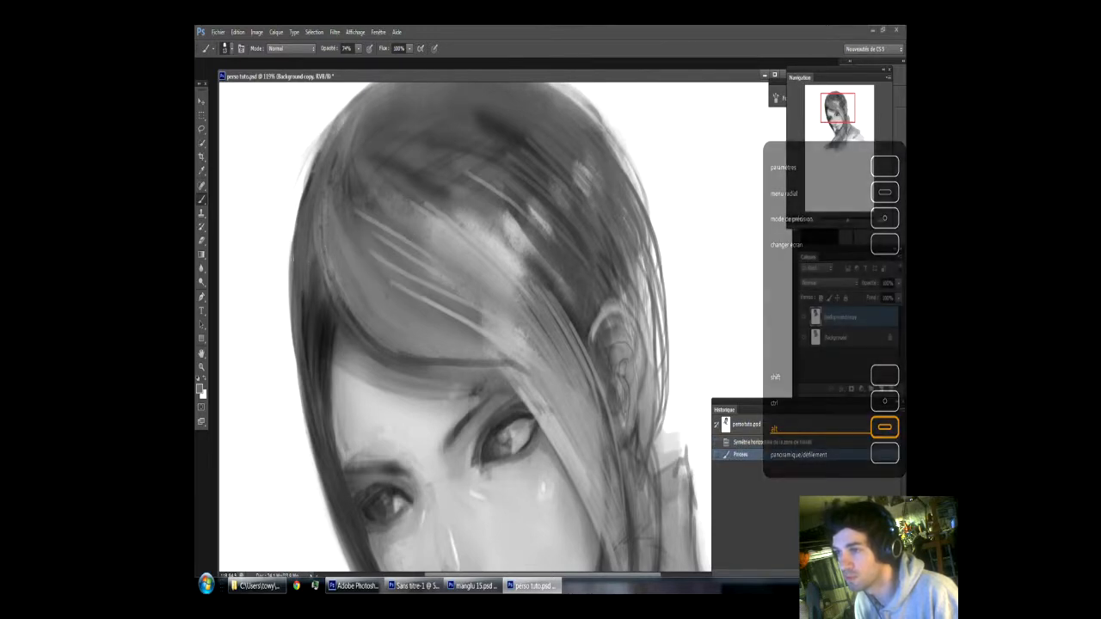
mouse_move(293, 257)
mouse_down()
mouse_move(301, 330)
mouse_move(301, 258)
mouse_move(305, 347)
mouse_move(312, 273)
mouse_up()
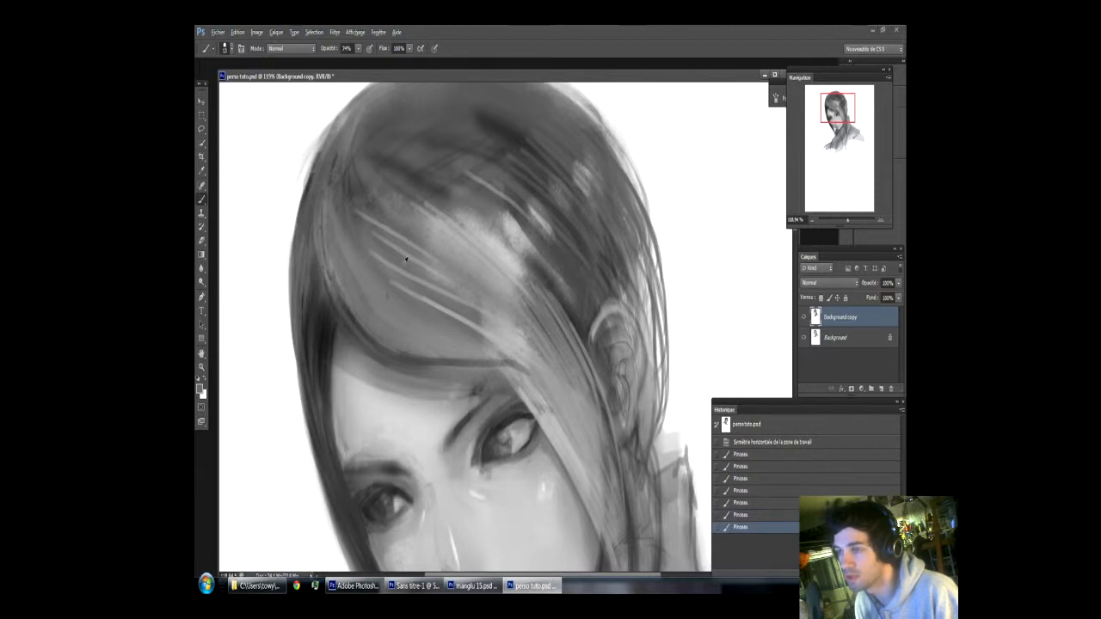
alt+click(465, 246)
mouse_move(305, 324)
mouse_down()
mouse_move(304, 282)
mouse_move(312, 348)
mouse_up()
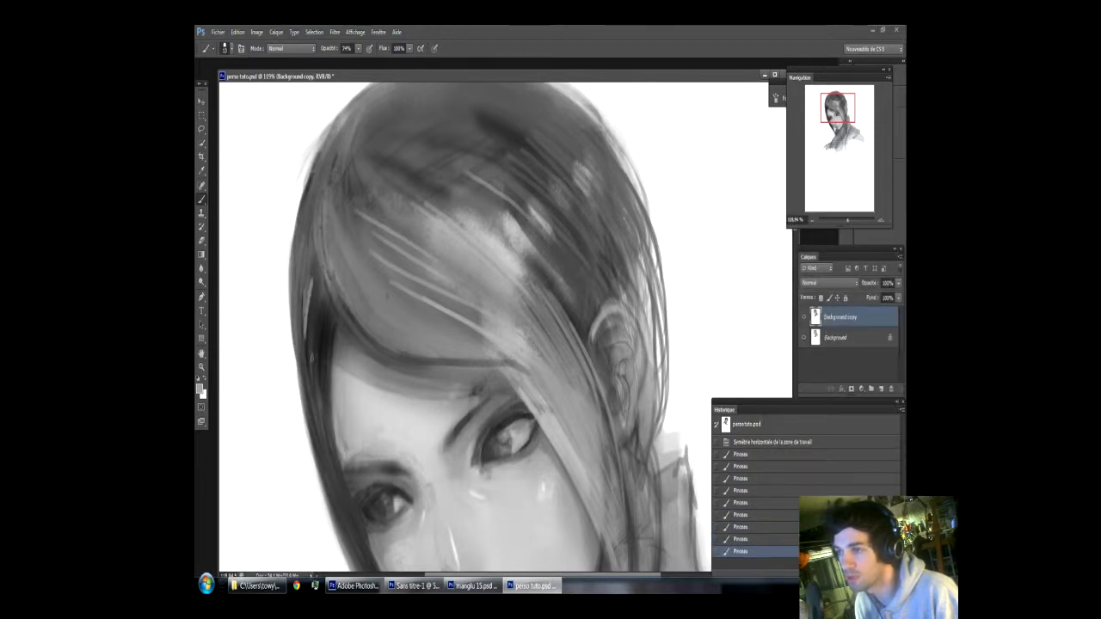
Step: Sample a dark hair grey, set the brush opacity to 47%, and blend the light strands beside the forehead
alt+click(317, 273)
click(359, 49)
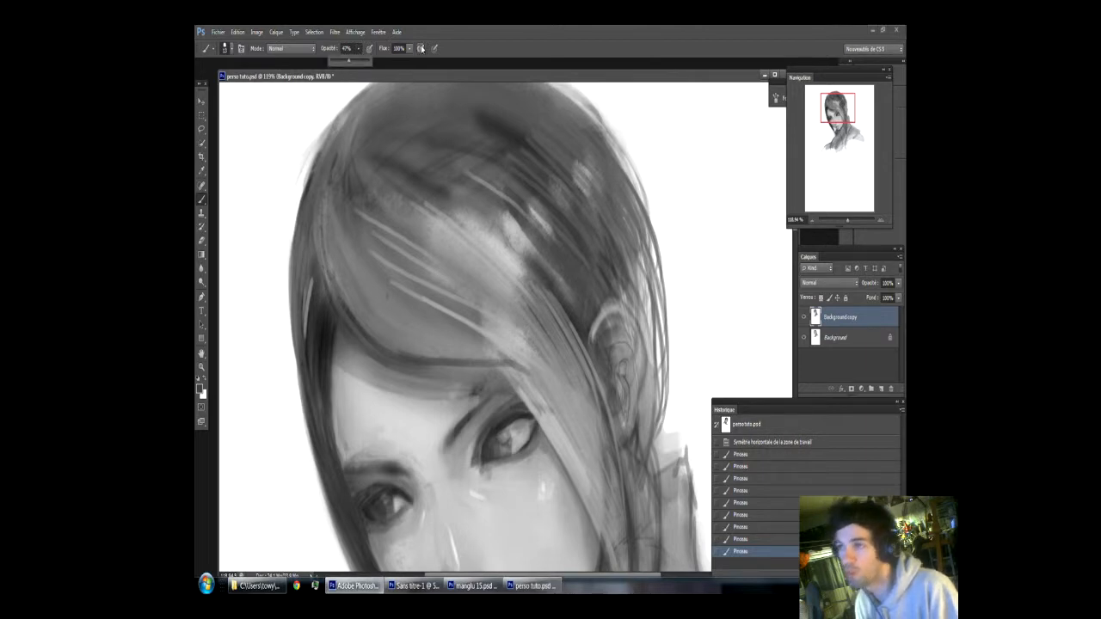
click(311, 271)
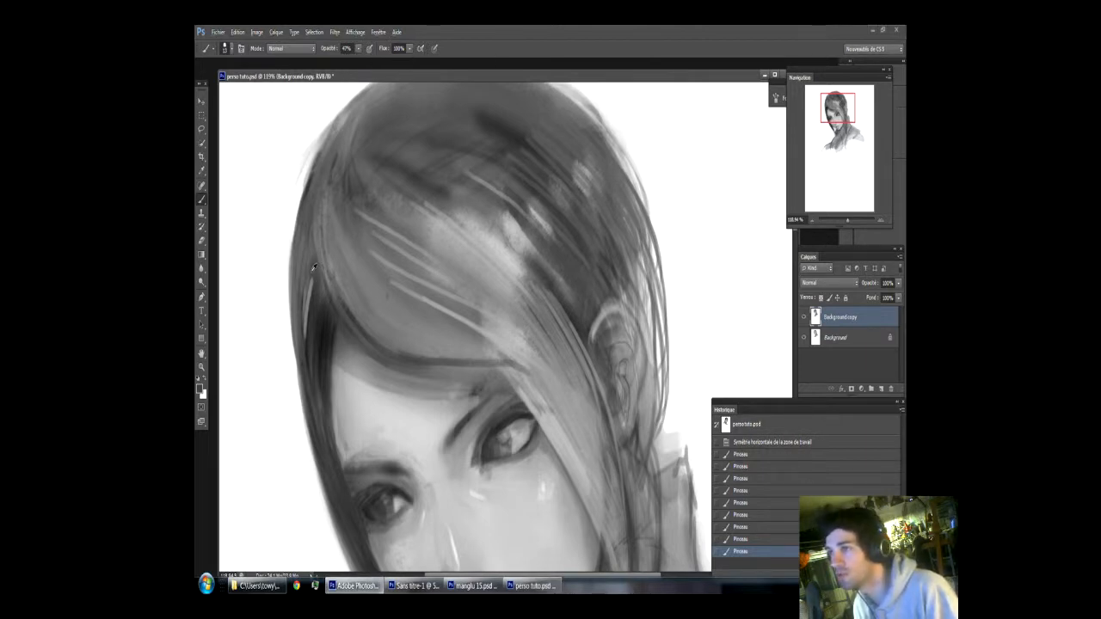
mouse_move(312, 270)
mouse_down()
mouse_move(311, 312)
mouse_move(314, 267)
mouse_move(304, 357)
mouse_move(322, 384)
mouse_up()
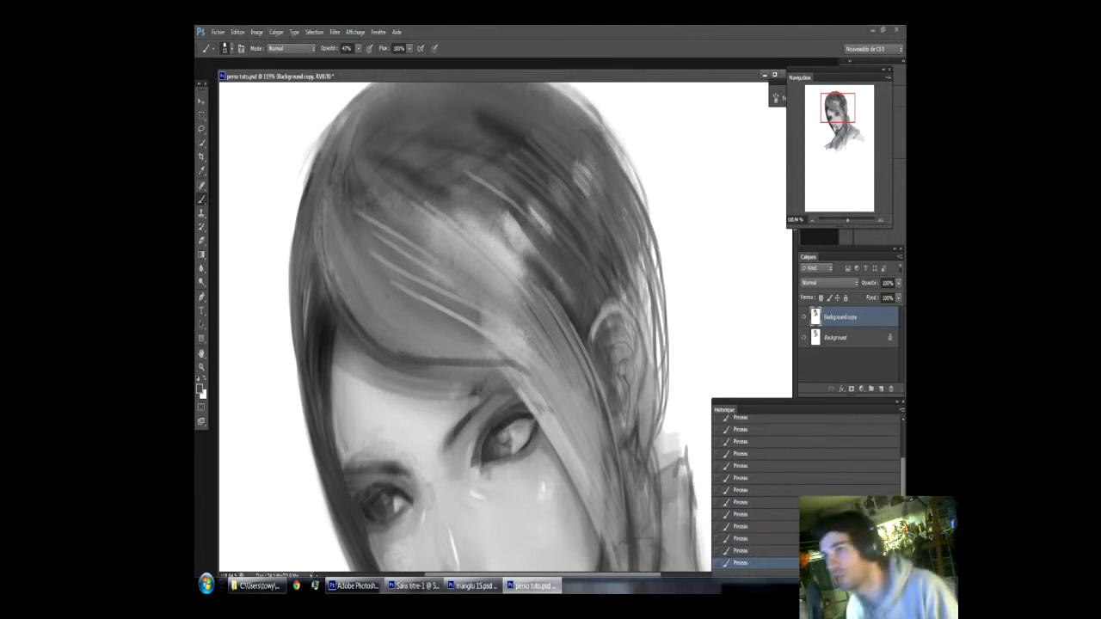
Step: Look through the blending modes offered for the brush and for the Background copy layer
click(285, 50)
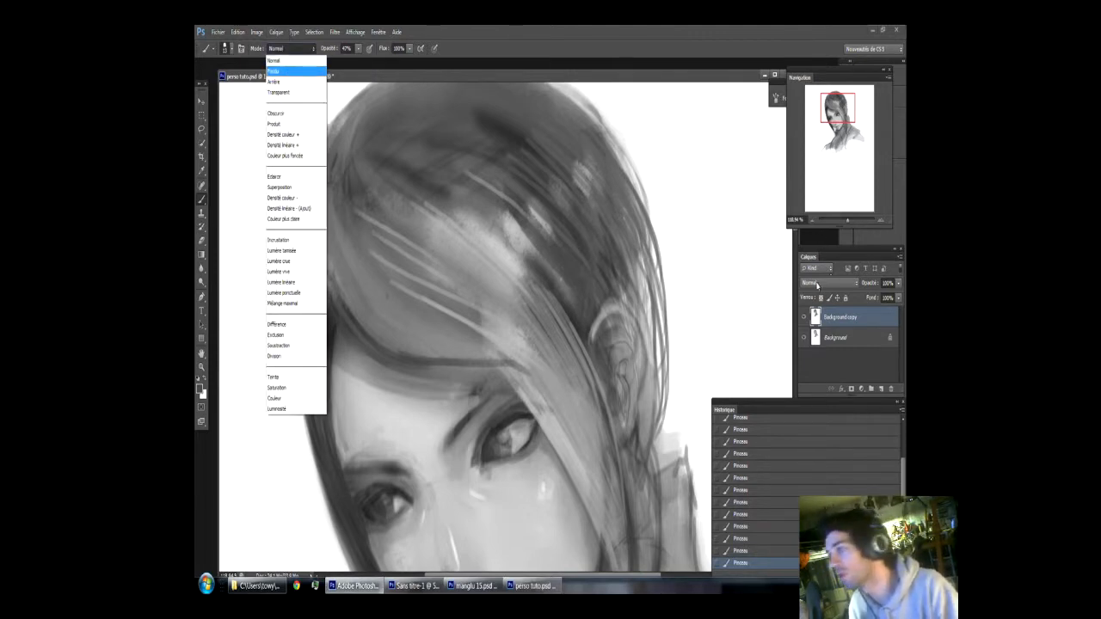
click(813, 285)
click(816, 286)
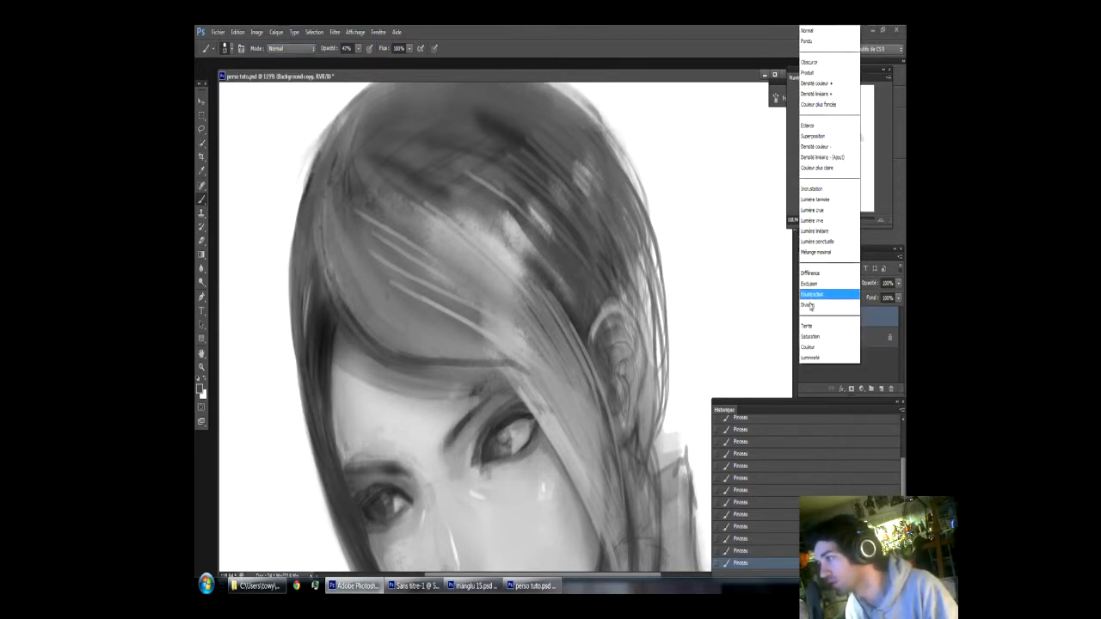
click(281, 50)
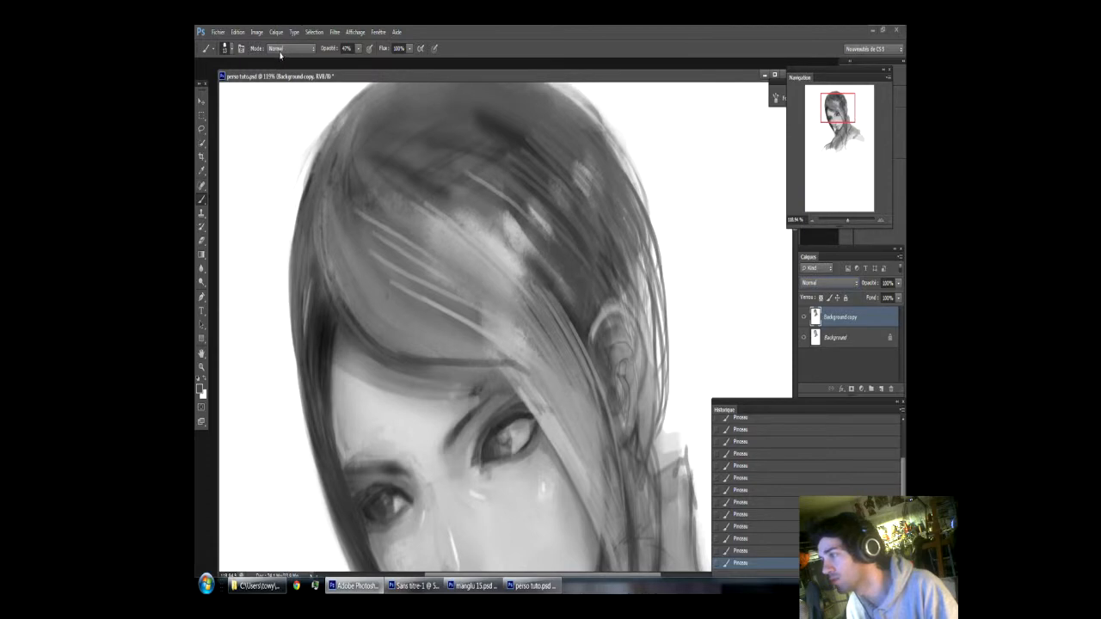
click(279, 51)
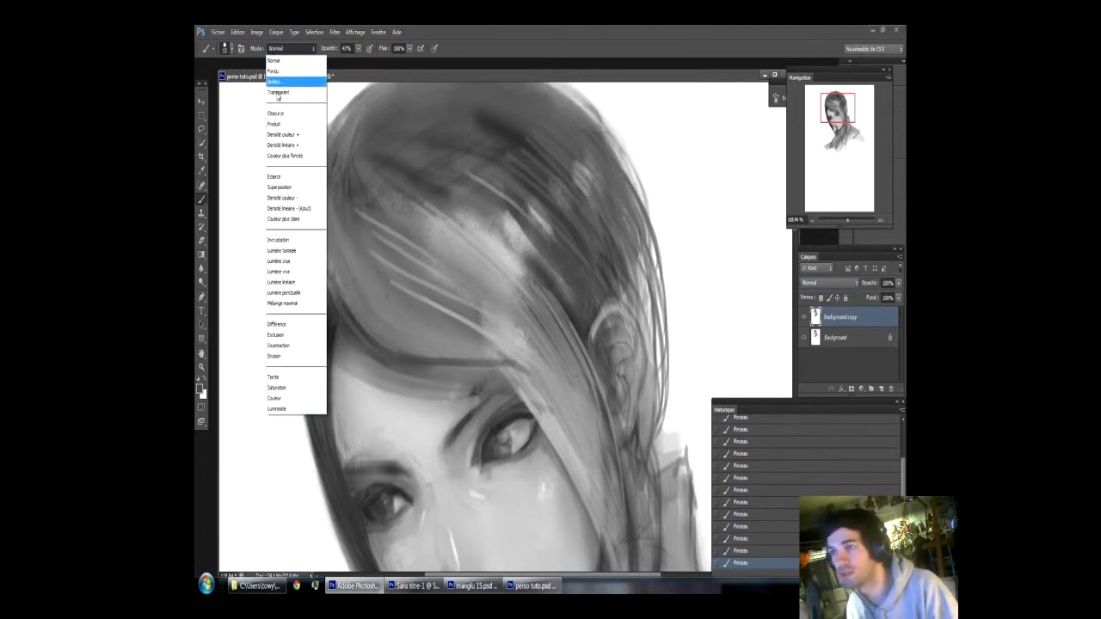
click(550, 263)
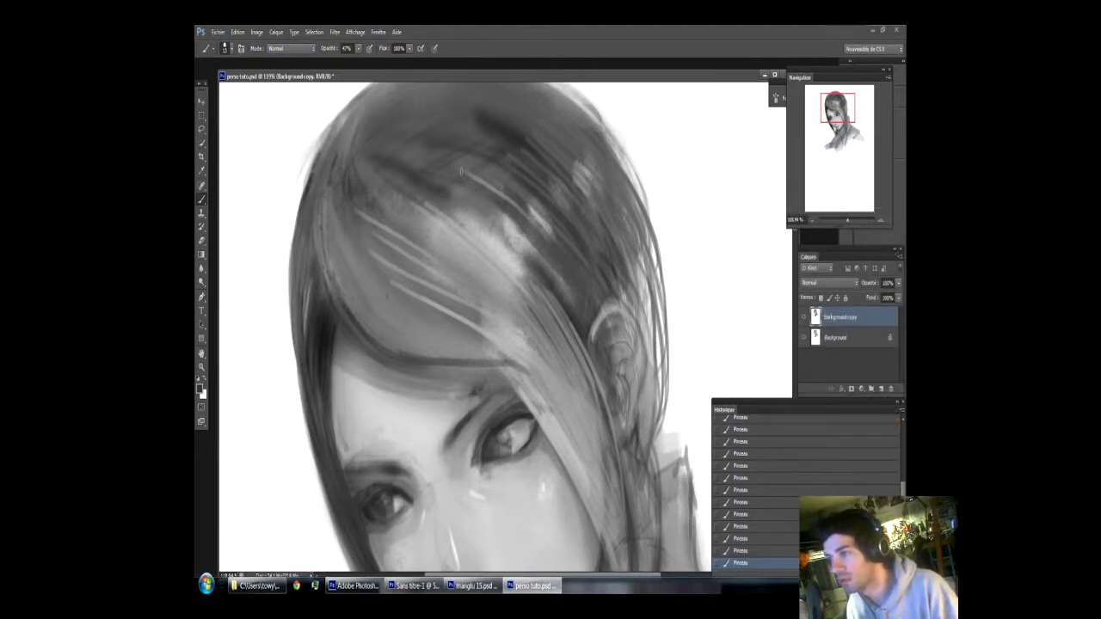
Step: Stroke the hair on the crown, dab a light and a dark grey swatch beside the head, and sample the dark one
drag(438, 160, 414, 161)
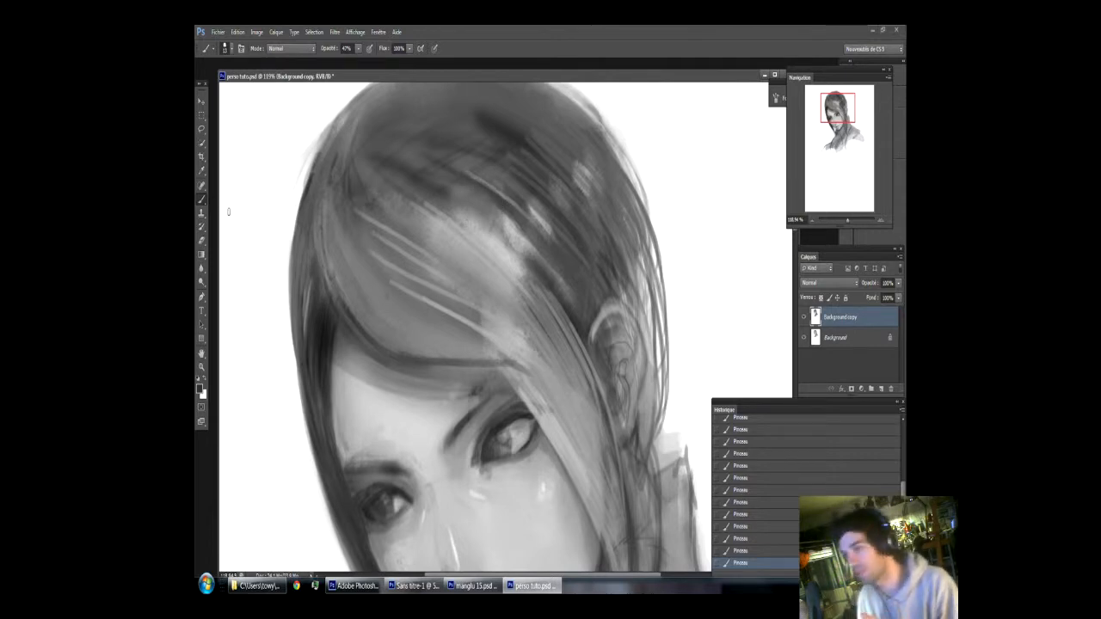
mouse_move(238, 219)
mouse_down()
mouse_move(233, 203)
mouse_move(234, 217)
mouse_move(252, 187)
mouse_up()
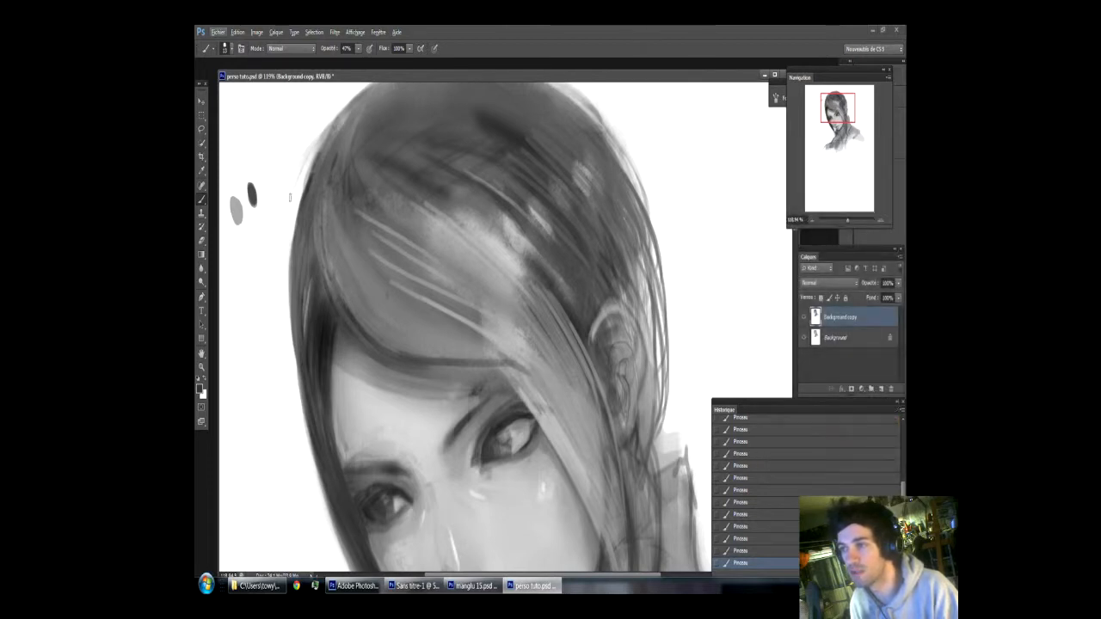
alt+click(252, 191)
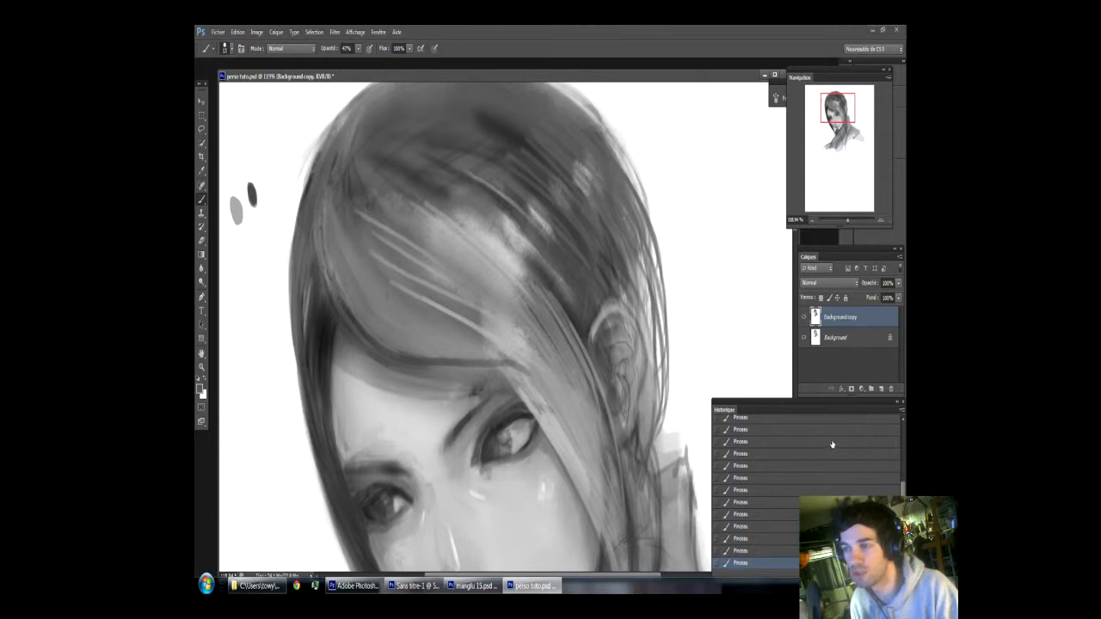
Step: Compare the early brush-stroke history states and revert to the third one, discarding the recent hair strokes and grey test dabs
scroll(759, 457, up, 5)
click(757, 443)
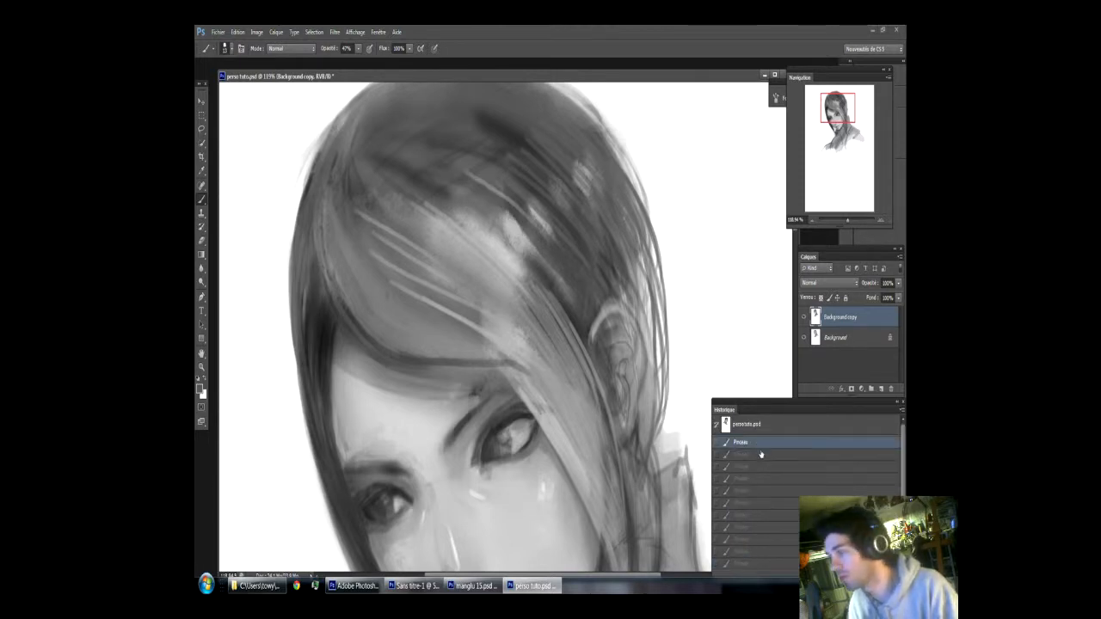
click(758, 468)
scroll(757, 477, down, 3)
scroll(756, 465, up, 3)
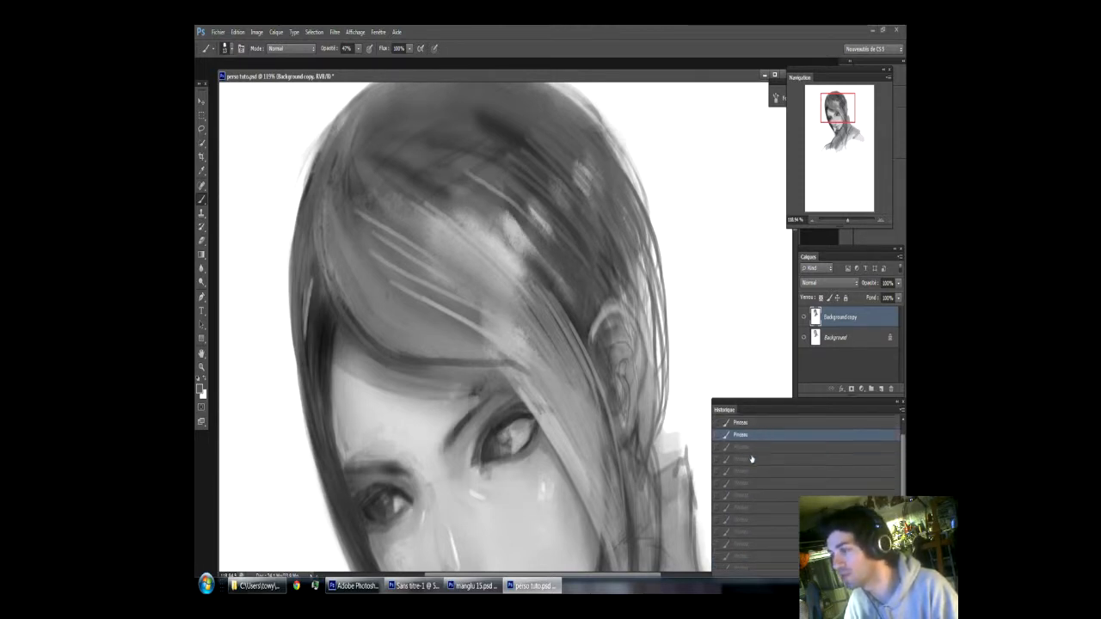
click(753, 454)
click(748, 444)
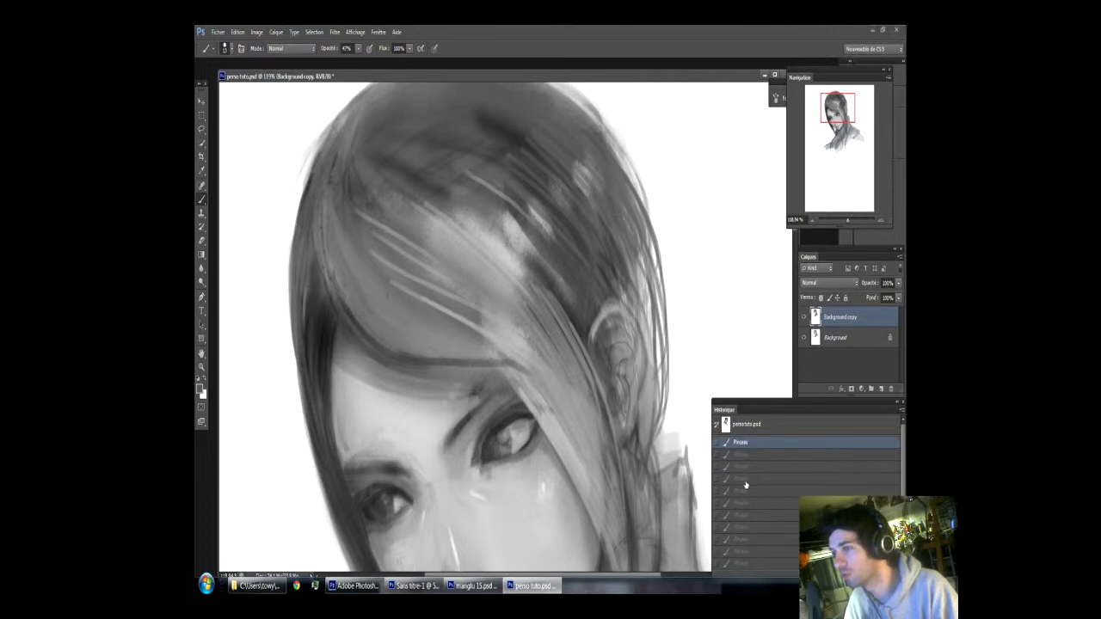
click(745, 479)
click(748, 467)
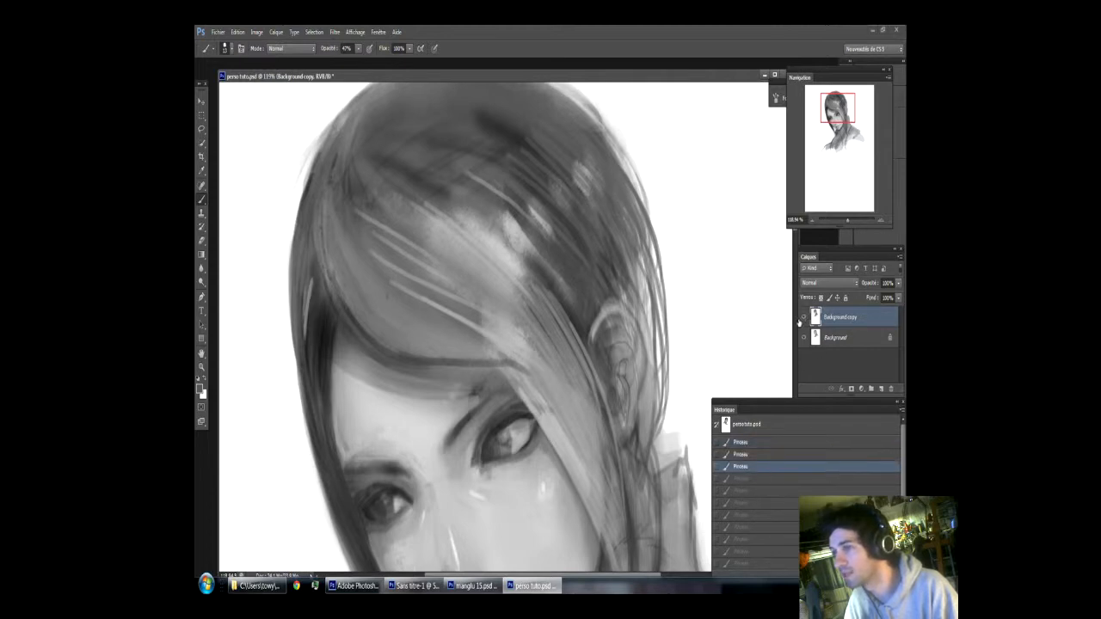
scroll(767, 422, down, 3)
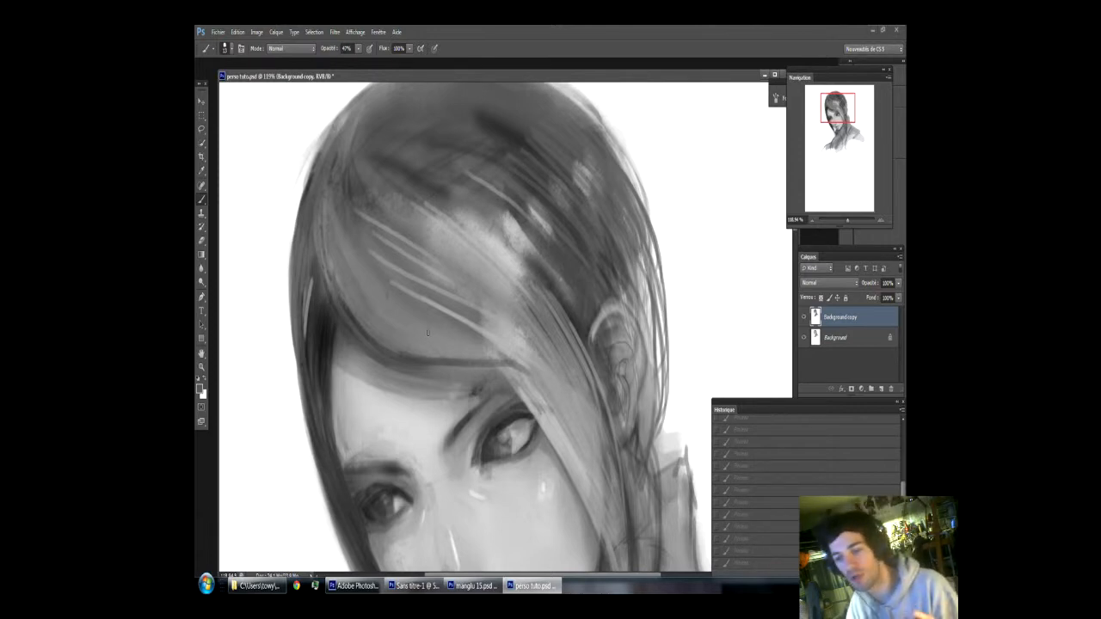
scroll(503, 323, down, 5)
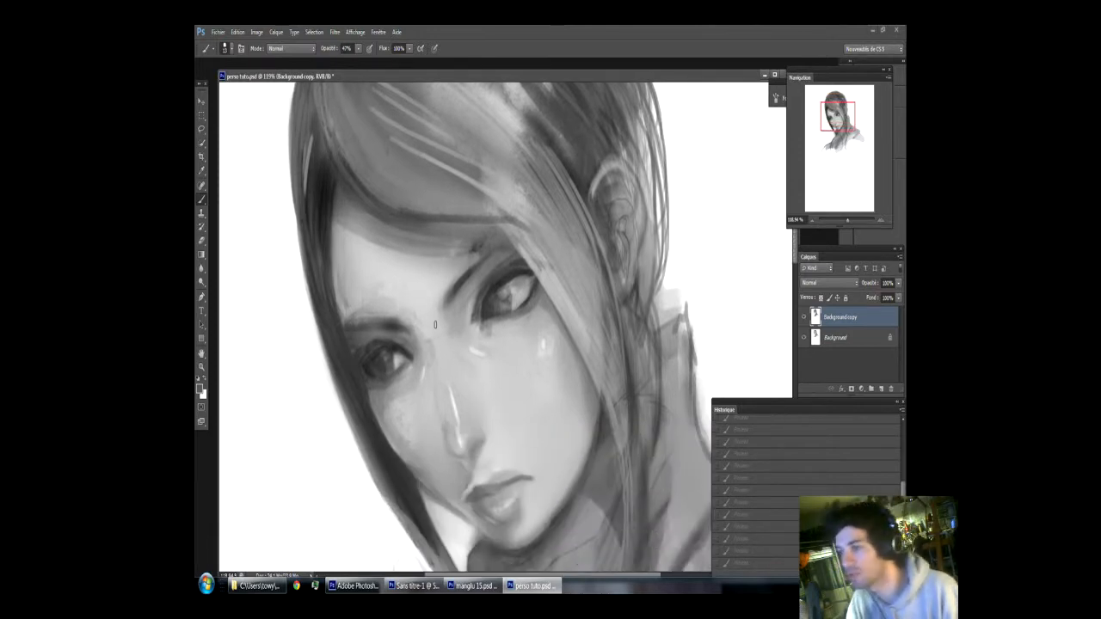
Step: Duplicate the Background copy layer within perso tuto.psd, keeping the suggested name
key(ctrl)
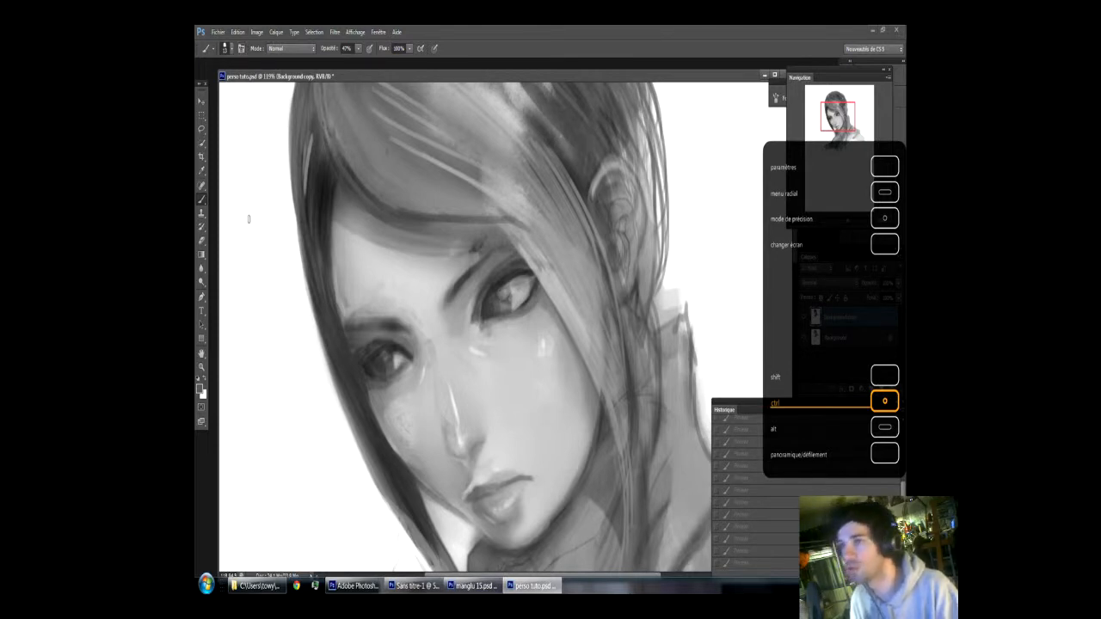
click(275, 34)
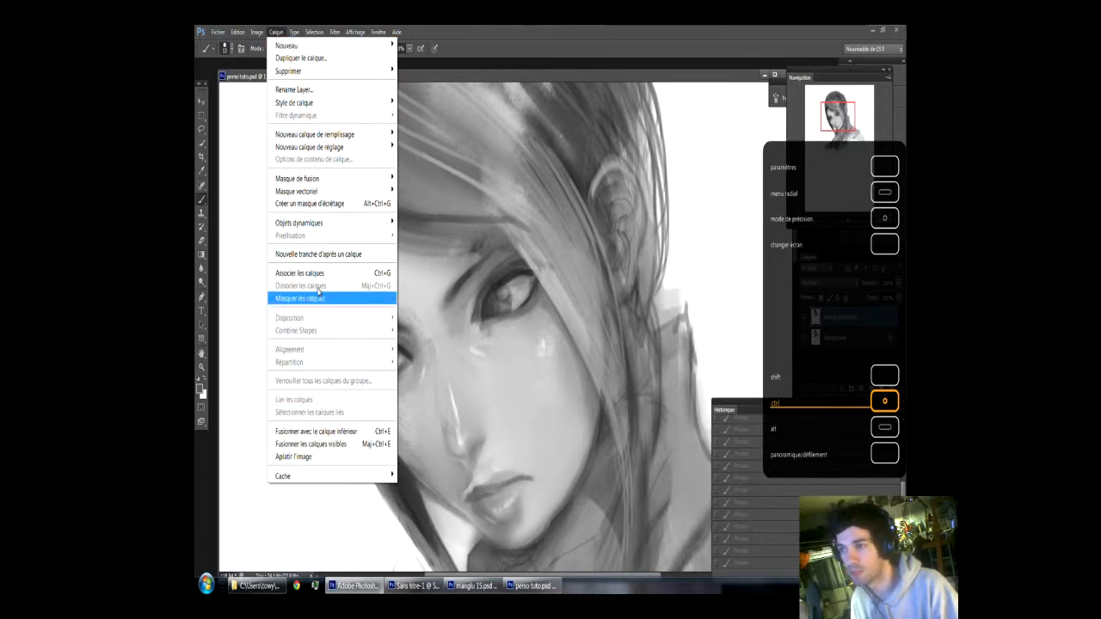
click(314, 58)
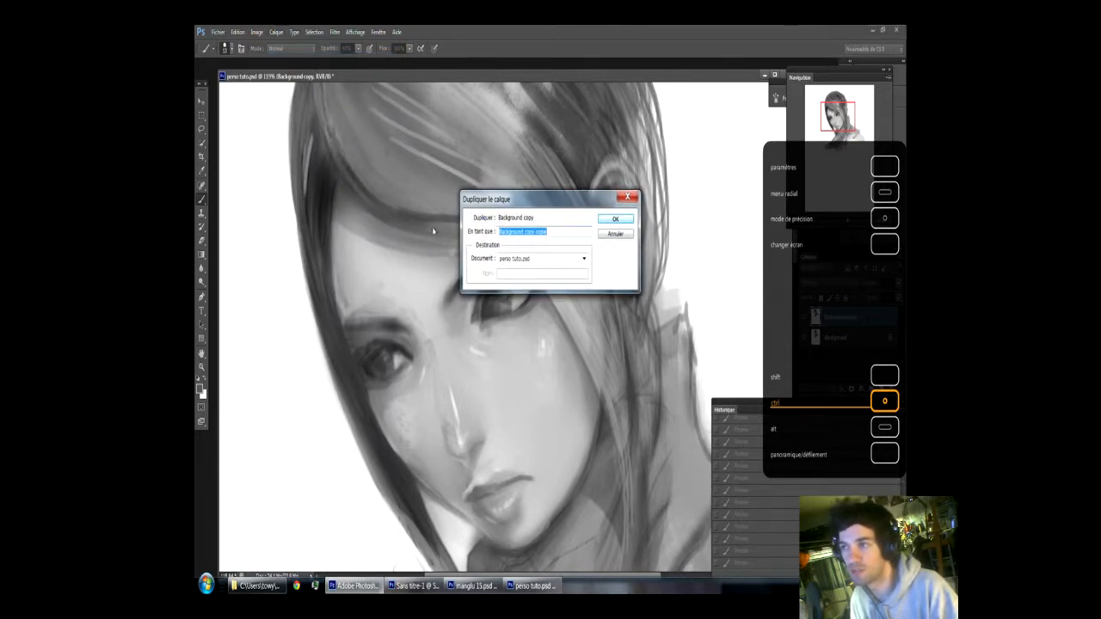
click(614, 220)
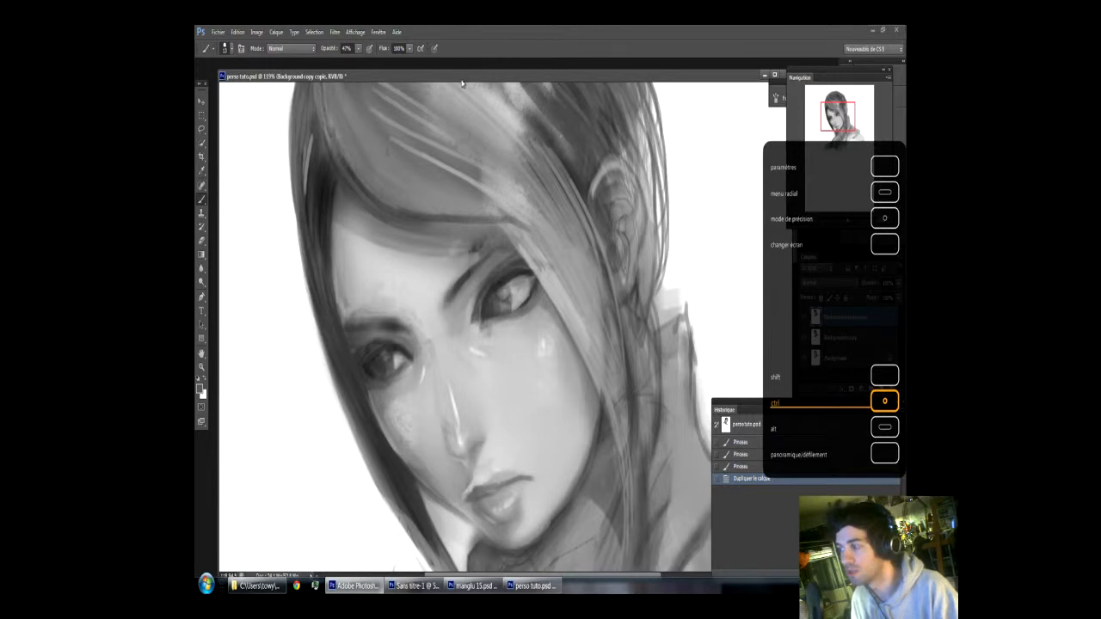
drag(450, 77, 446, 79)
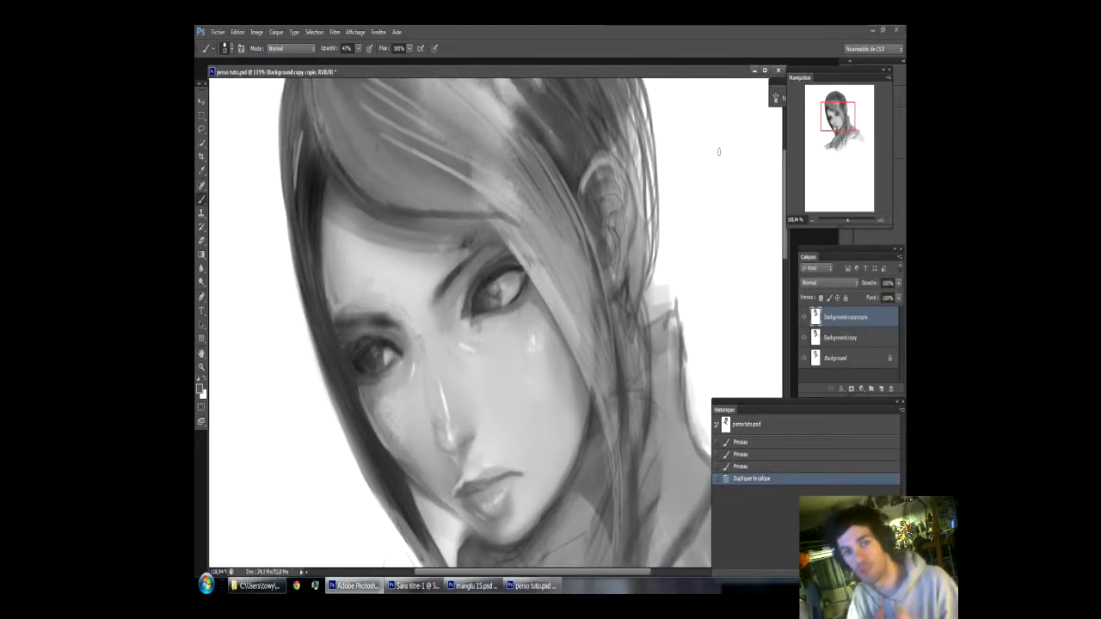
Step: Switch the duplicate layer off and on to compare it, and select each layer in turn, ending on the duplicate
click(803, 318)
click(803, 318)
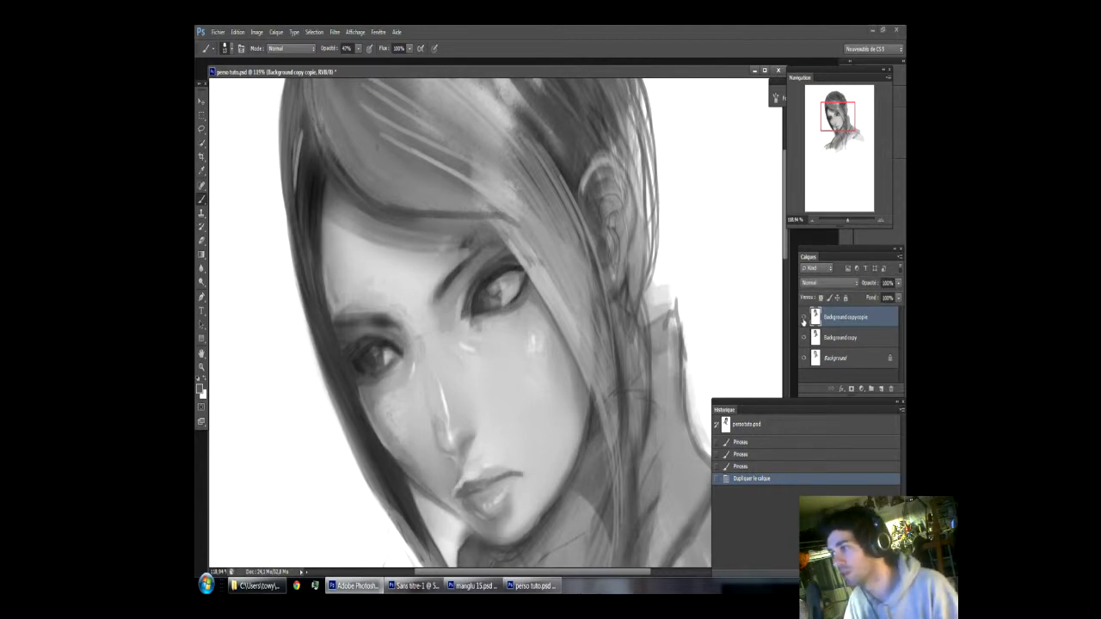
click(803, 318)
click(804, 318)
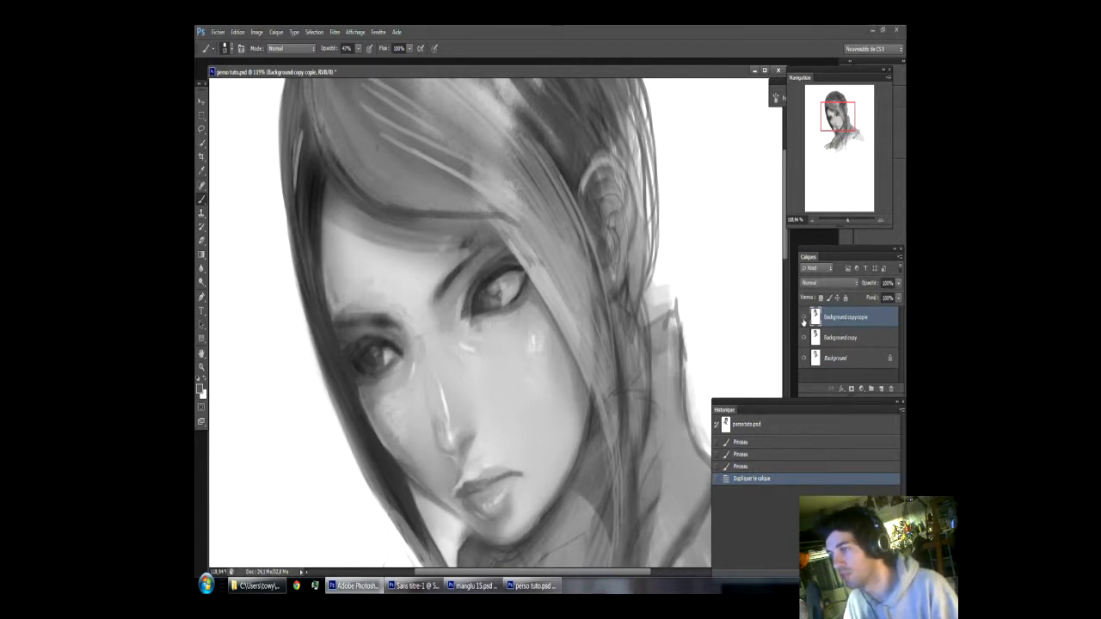
click(803, 318)
click(803, 318)
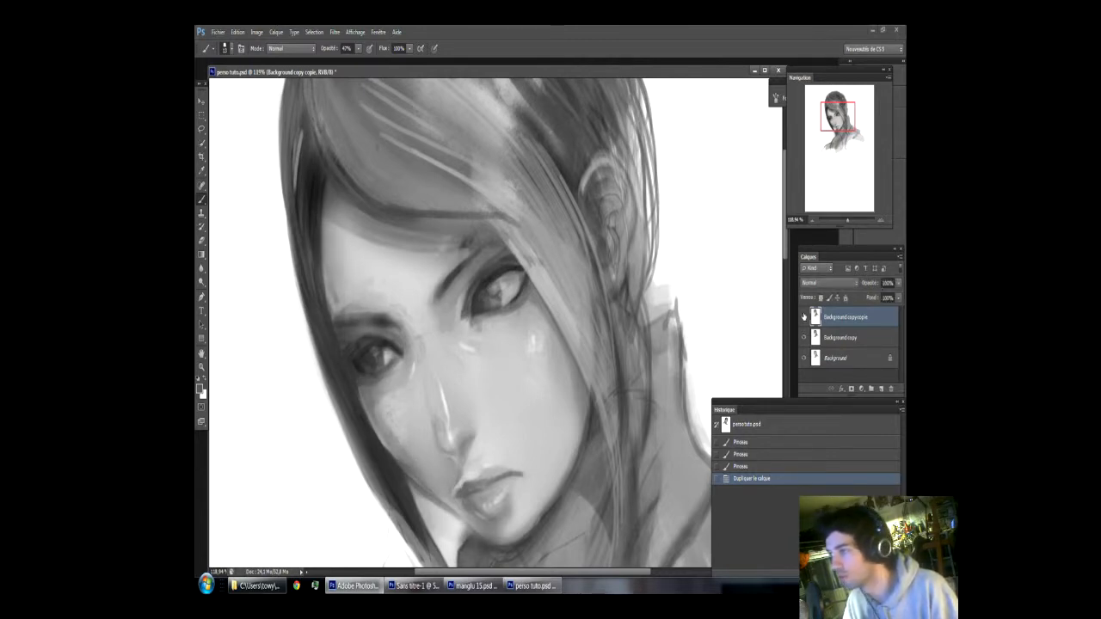
click(839, 340)
click(834, 359)
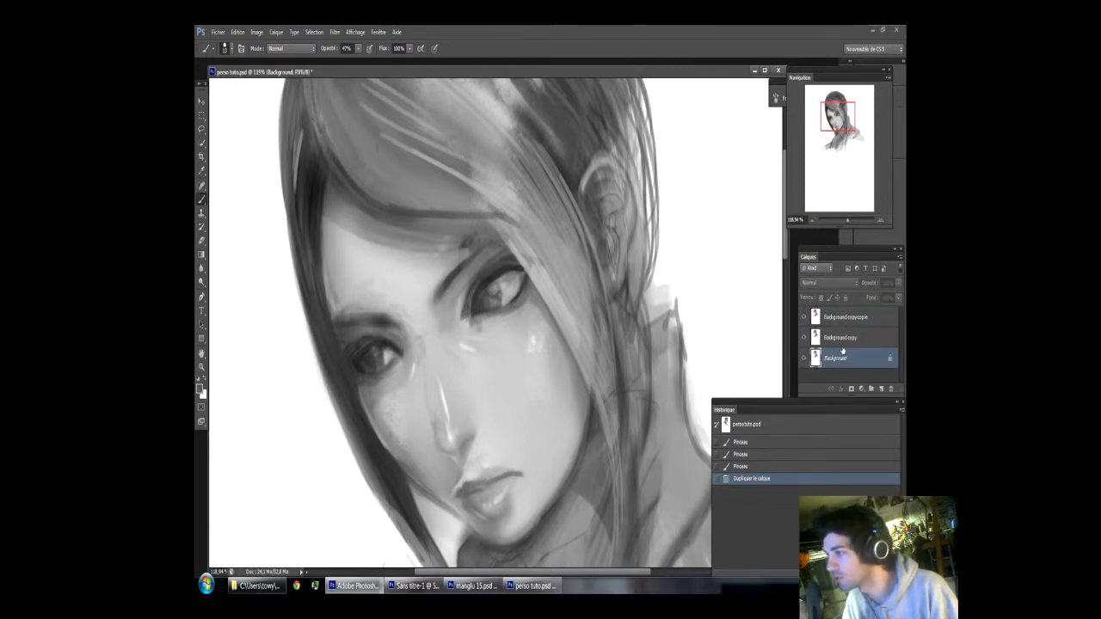
click(841, 339)
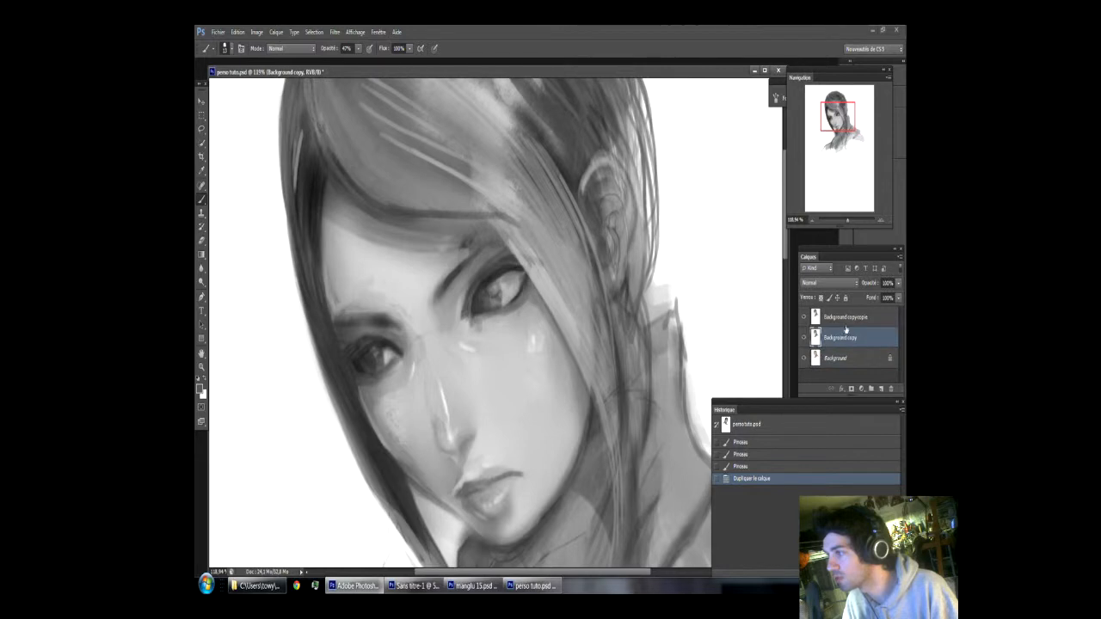
click(846, 318)
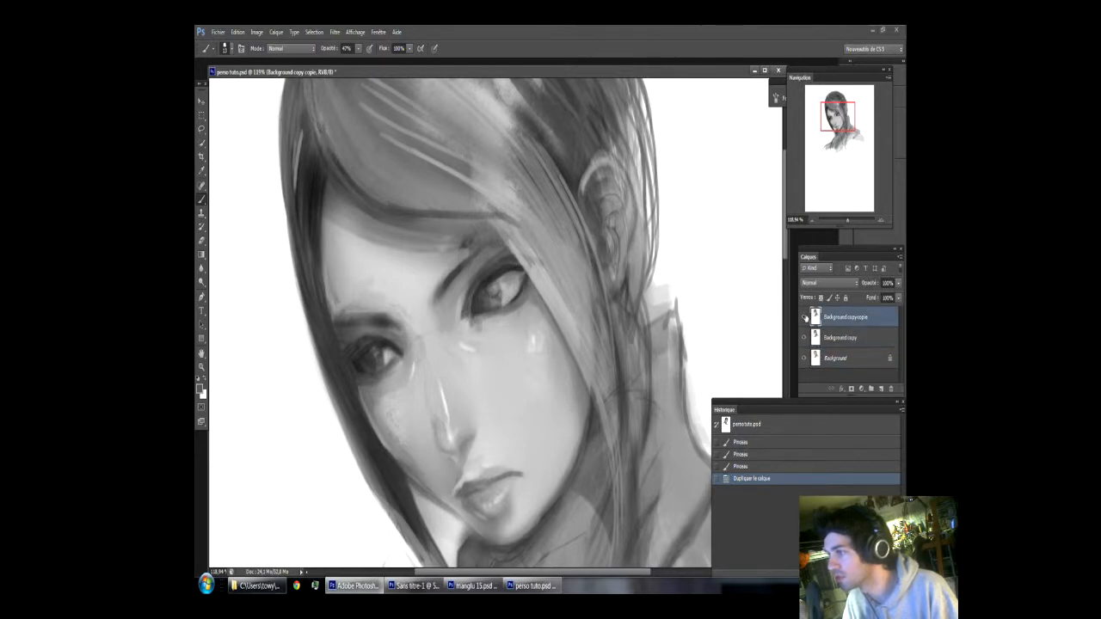
Step: Hide and restore the two copy layers to compare the painting with the original Background layer
click(804, 317)
click(805, 318)
click(805, 317)
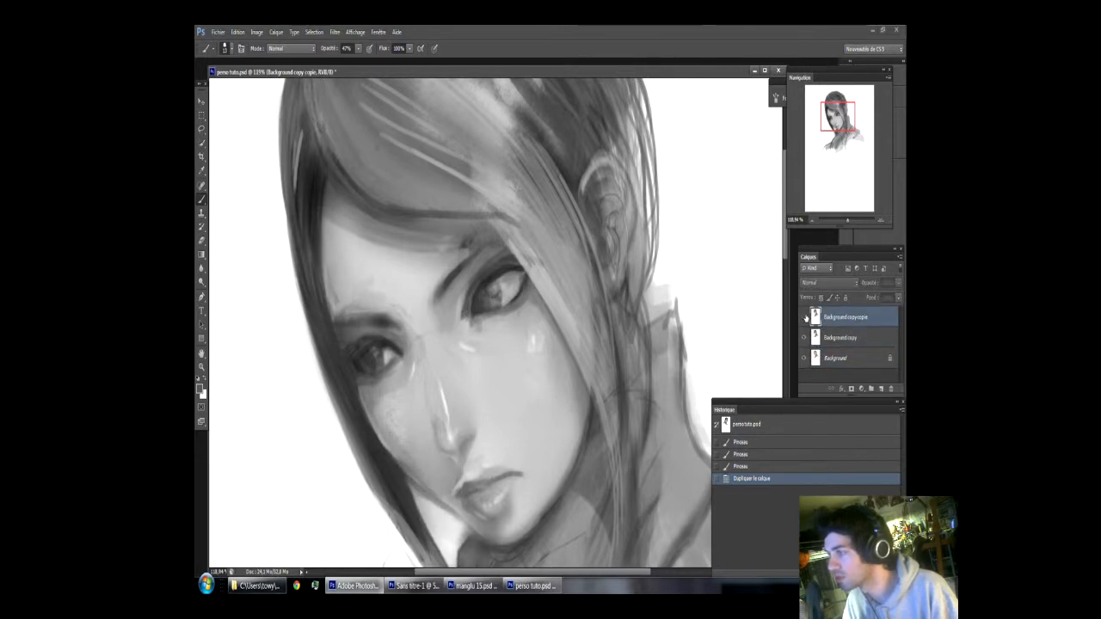
click(805, 317)
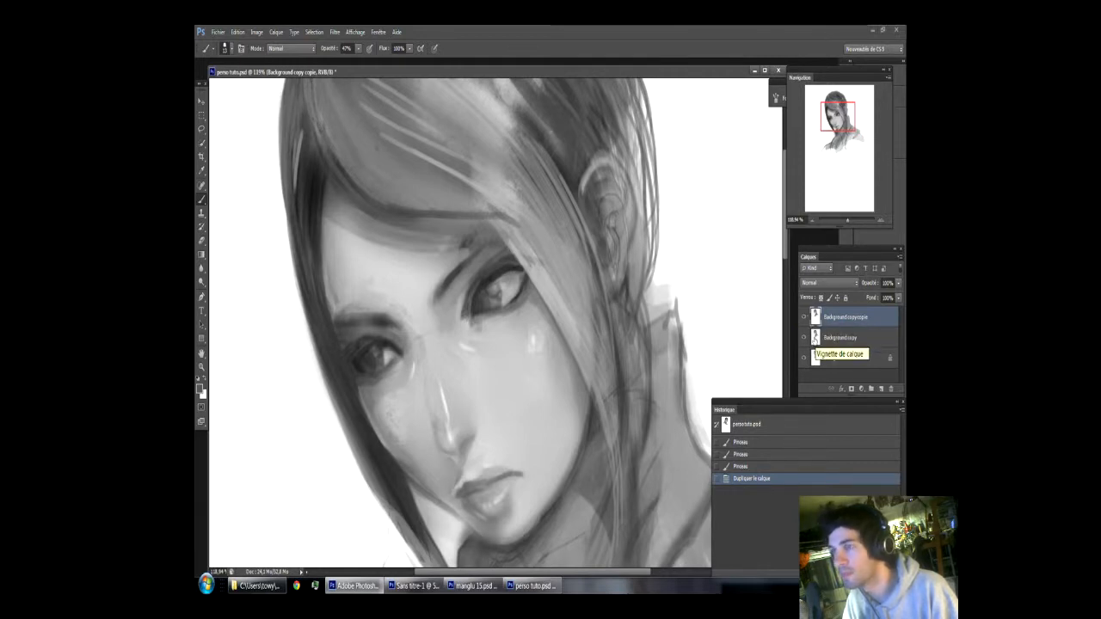
click(804, 319)
click(804, 337)
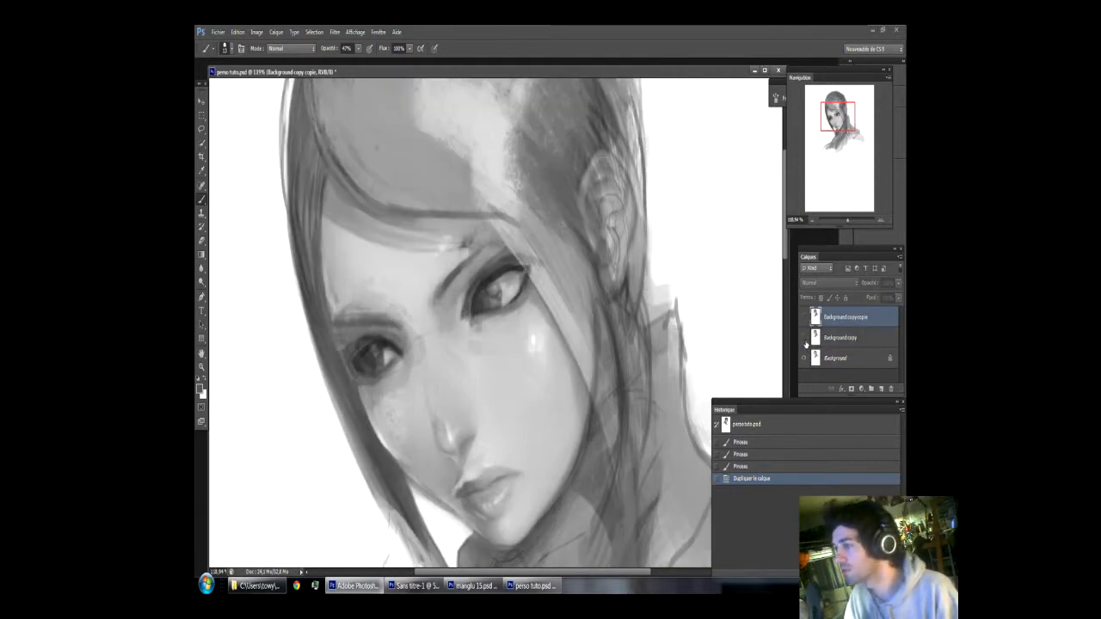
click(804, 338)
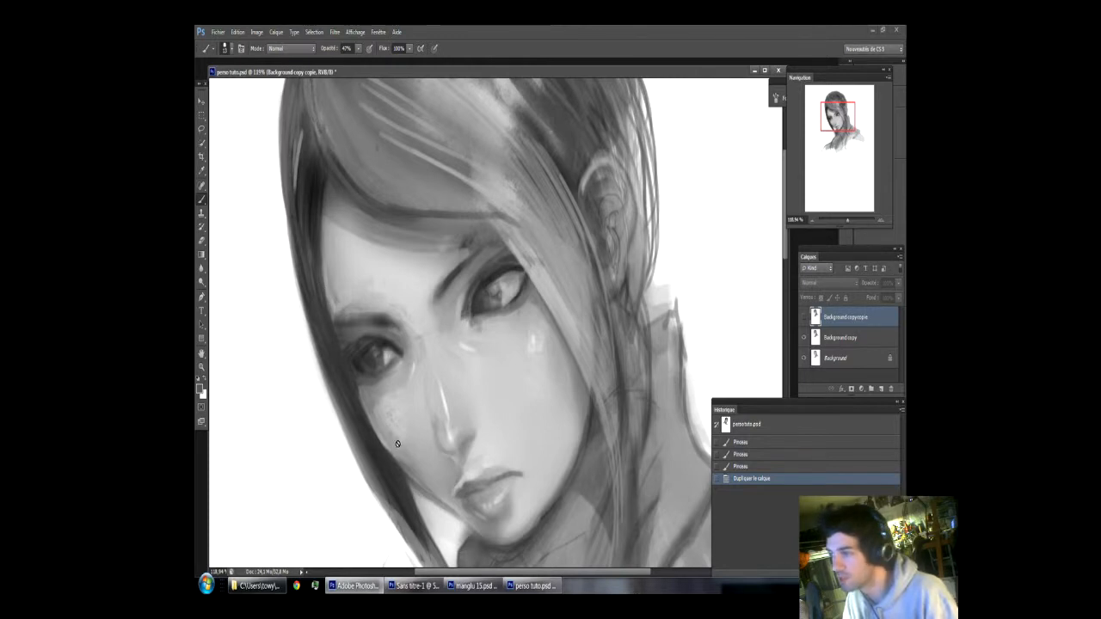
click(803, 317)
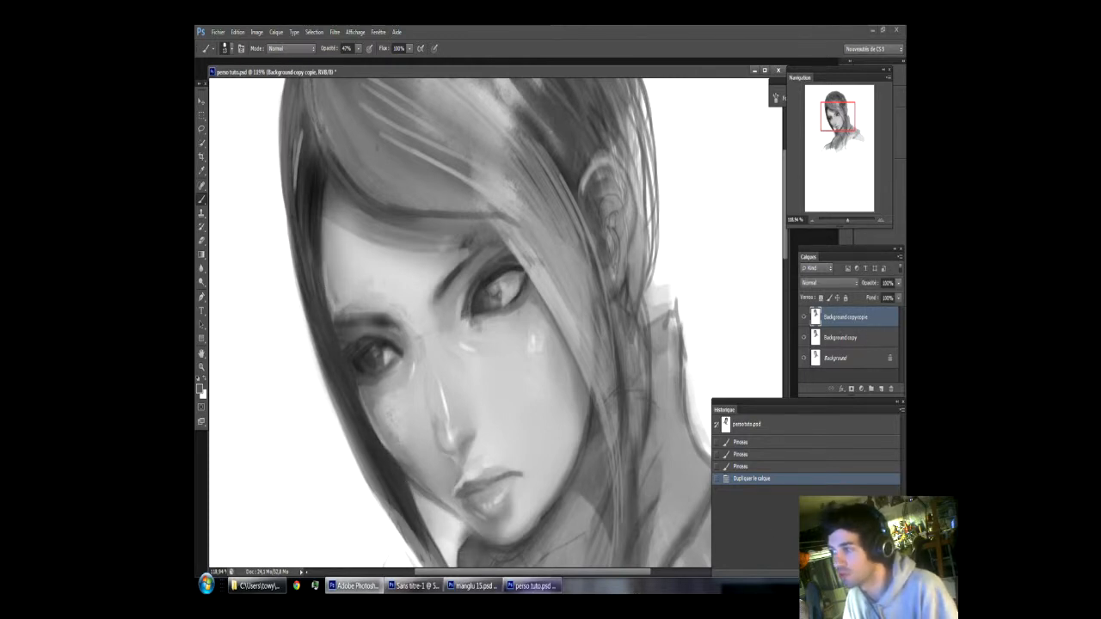
Step: Brush light grey along the ear's upper rim and outer edge, and brighten the earlobe, sampling tones from the picture
mouse_move(422, 586)
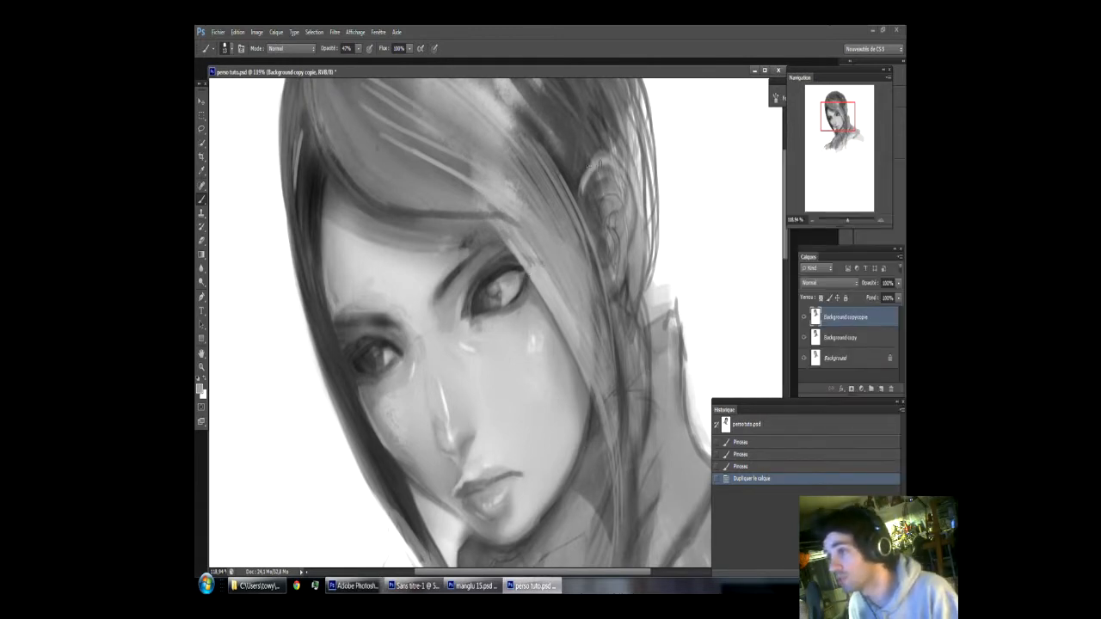
mouse_move(599, 163)
mouse_down()
mouse_move(608, 155)
mouse_move(625, 172)
mouse_up()
drag(619, 182, 623, 177)
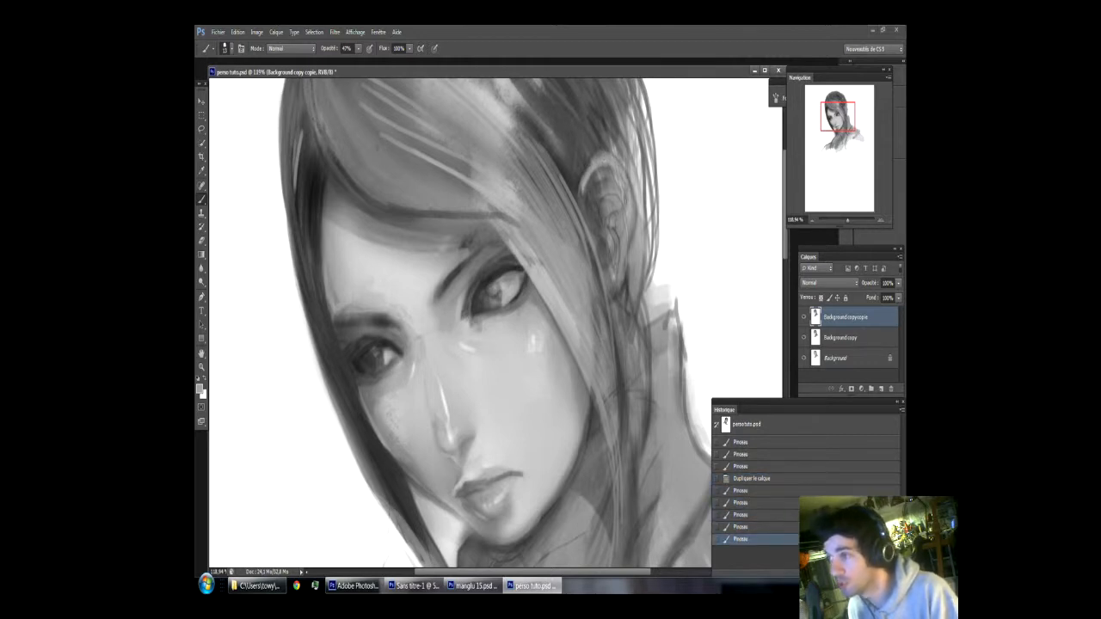
drag(626, 233, 629, 224)
drag(626, 231, 629, 224)
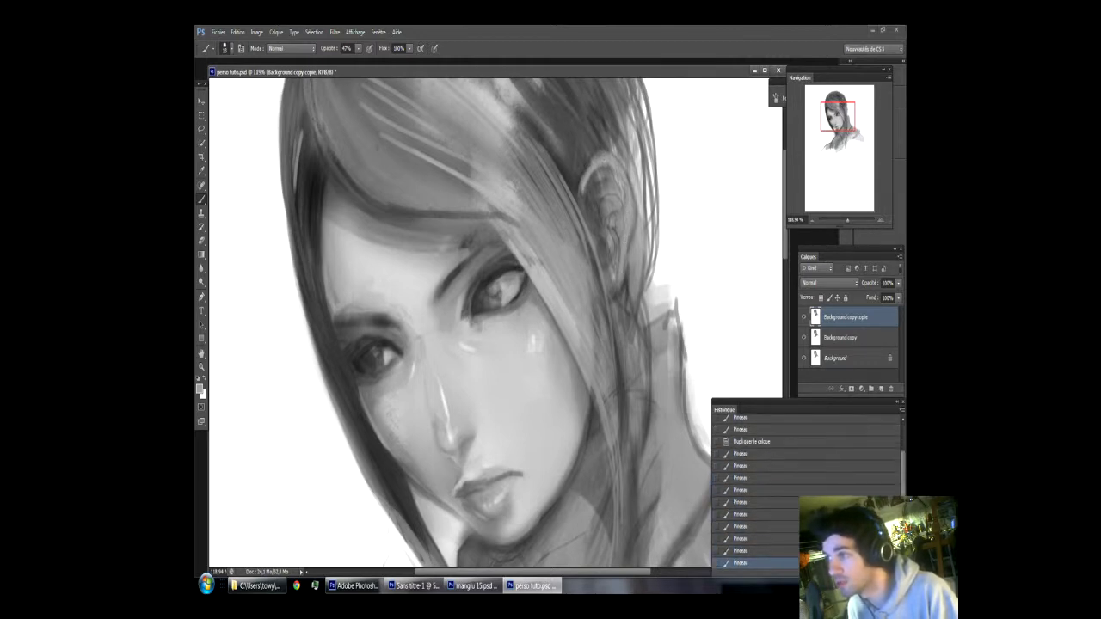
drag(620, 284, 617, 290)
drag(619, 284, 612, 294)
mouse_move(618, 287)
mouse_down()
mouse_move(614, 297)
mouse_move(621, 271)
mouse_up()
alt+click(697, 242)
alt+click(622, 279)
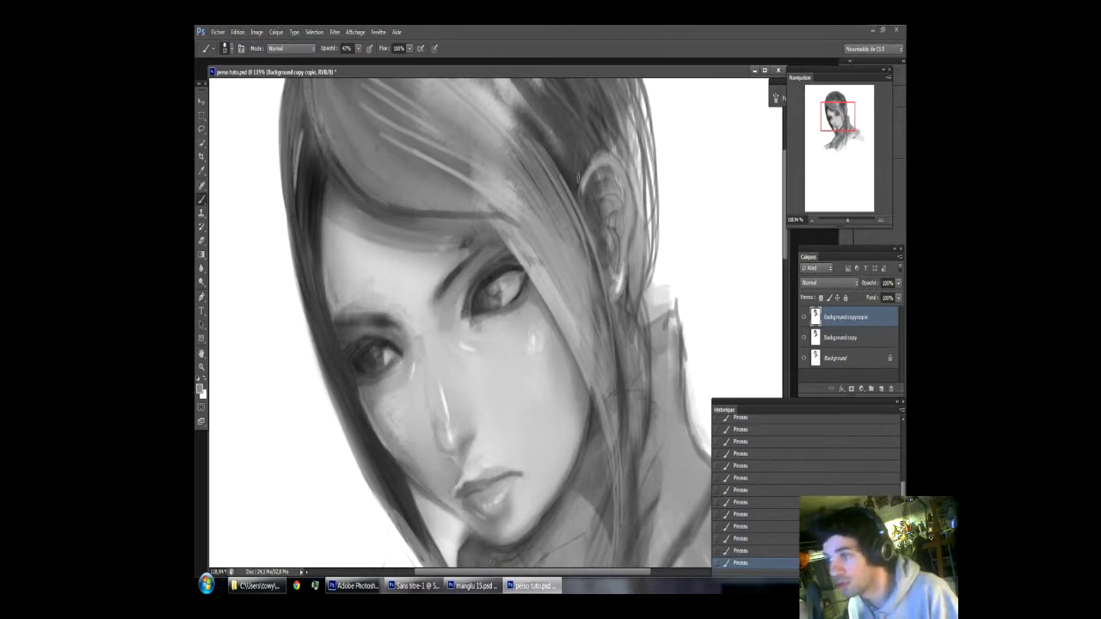
Step: Shade the inner edge of the ear with sampled greys, and highlight its upper rim in near-white
alt+click(585, 178)
mouse_move(584, 182)
mouse_down()
mouse_move(595, 212)
mouse_move(601, 189)
mouse_move(587, 187)
mouse_move(594, 226)
mouse_up()
alt+click(586, 187)
alt+click(592, 205)
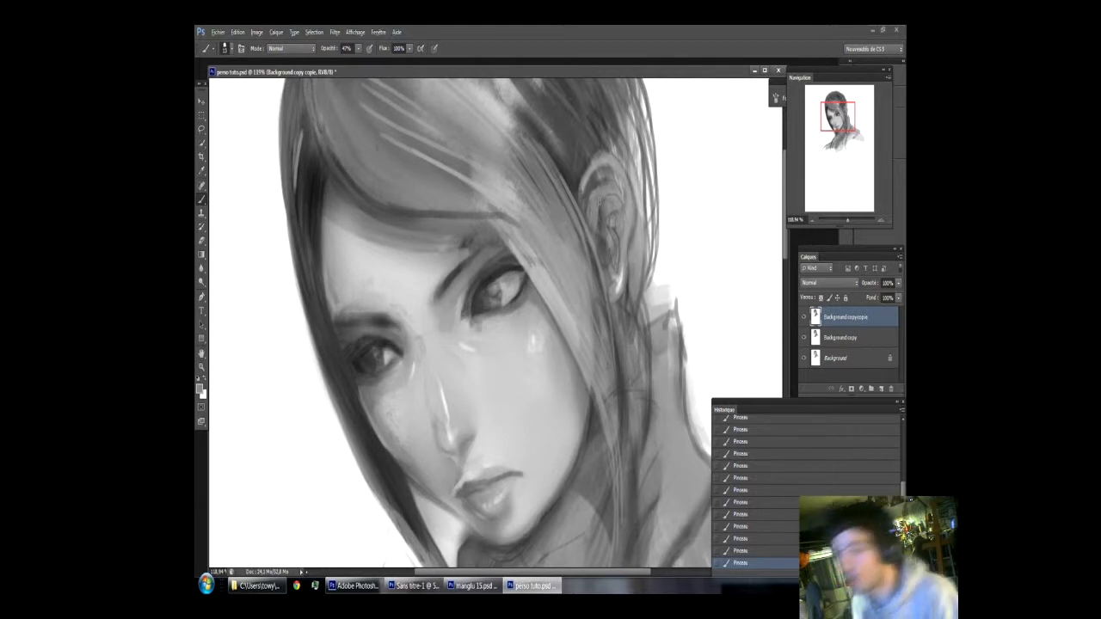
alt+click(622, 273)
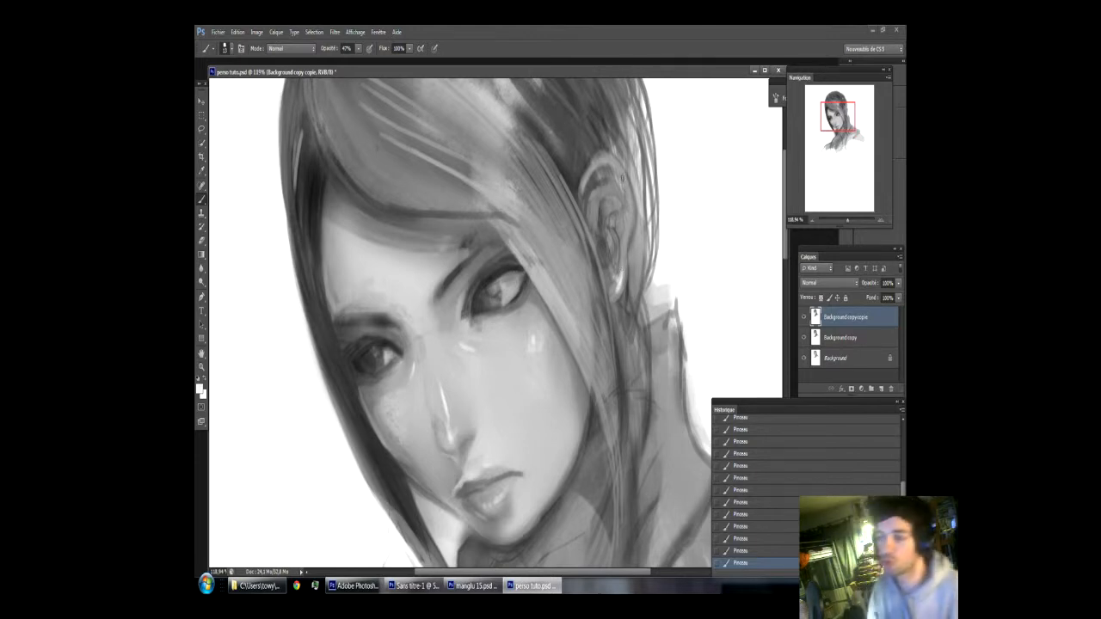
mouse_move(622, 176)
mouse_down()
mouse_move(617, 165)
mouse_move(629, 212)
mouse_move(627, 179)
mouse_move(608, 157)
mouse_move(596, 159)
mouse_up()
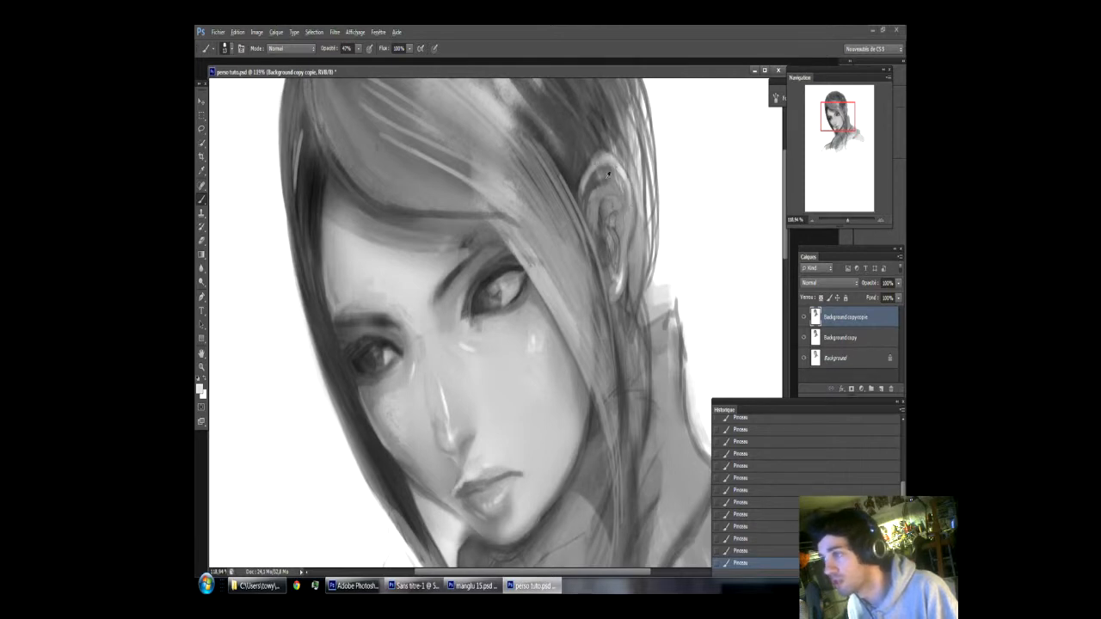
Step: Flip the whole canvas horizontally
key(alt)
click(256, 32)
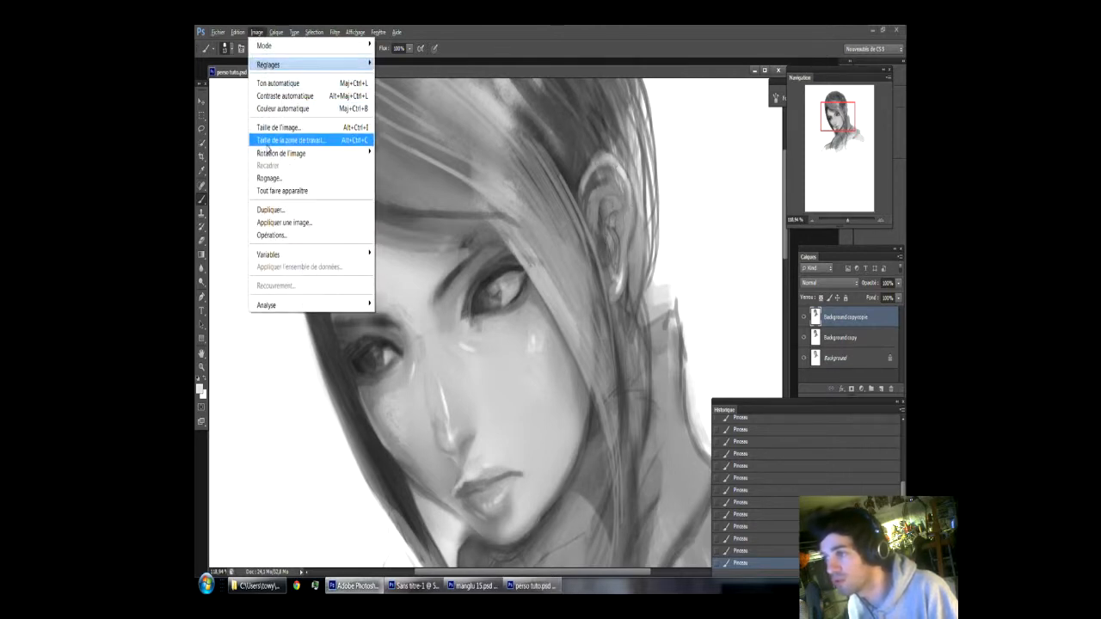
mouse_move(281, 153)
click(415, 210)
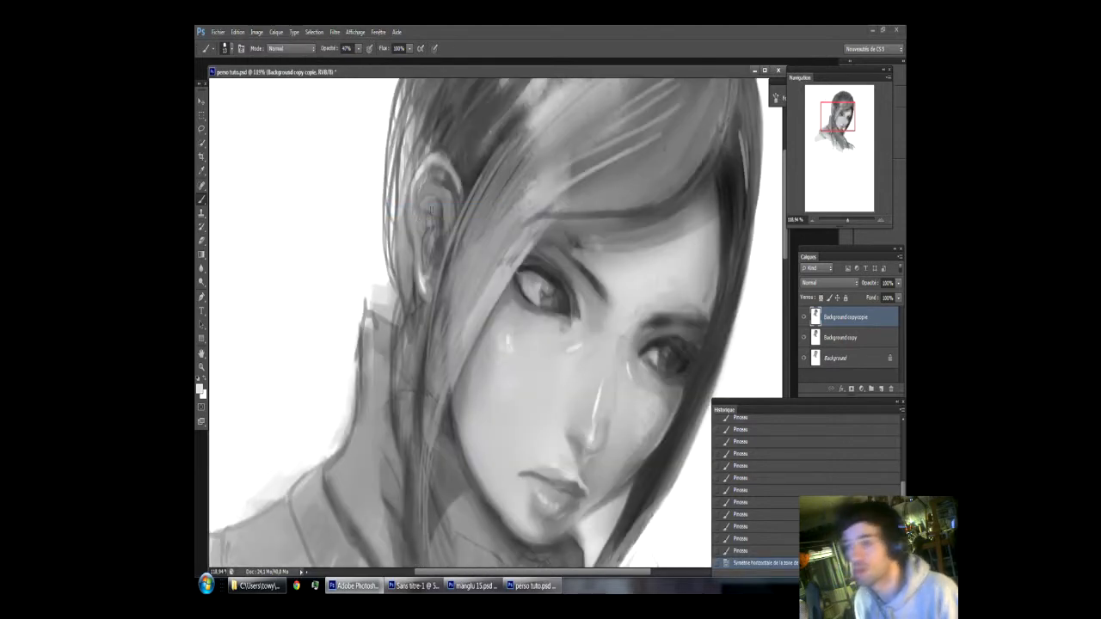
Step: Smooth the ear's outer edge with sampled light greys, strengthen the rim highlight, and touch up the cheek highlight under the eye
alt+click(420, 175)
drag(412, 191, 422, 277)
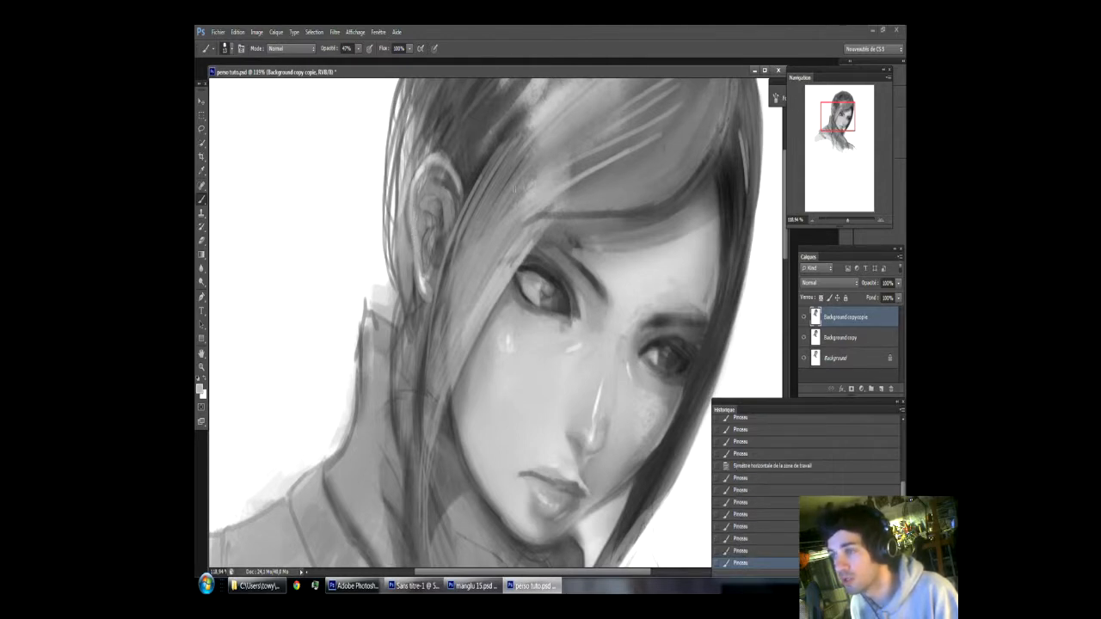
alt+click(425, 163)
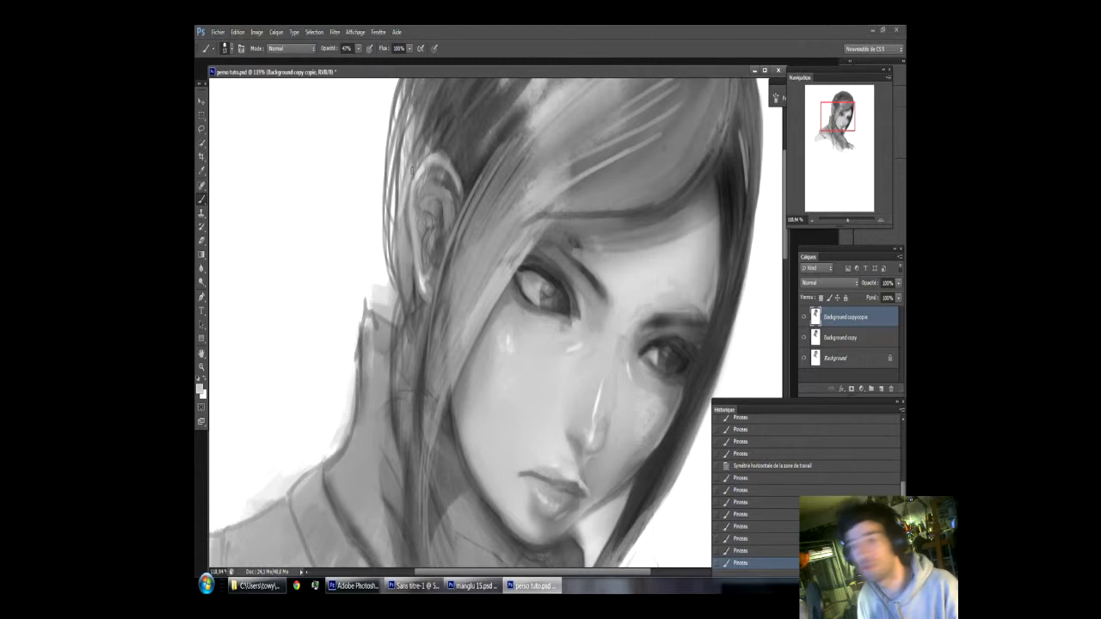
alt+click(329, 192)
mouse_move(420, 177)
mouse_down()
mouse_move(439, 158)
mouse_move(454, 184)
mouse_up()
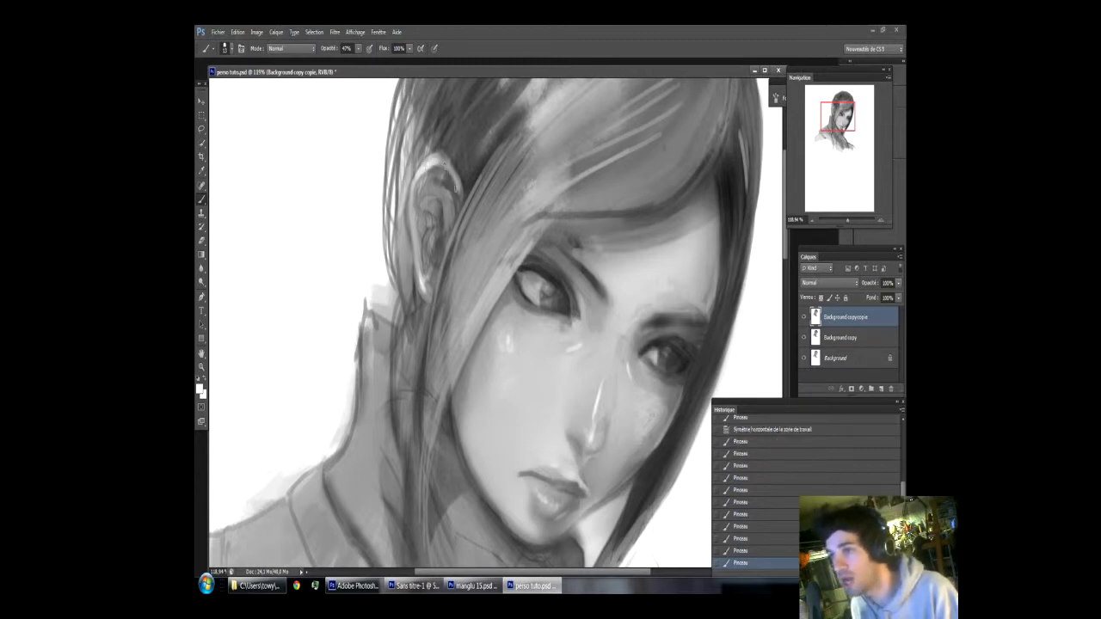
drag(502, 349, 507, 343)
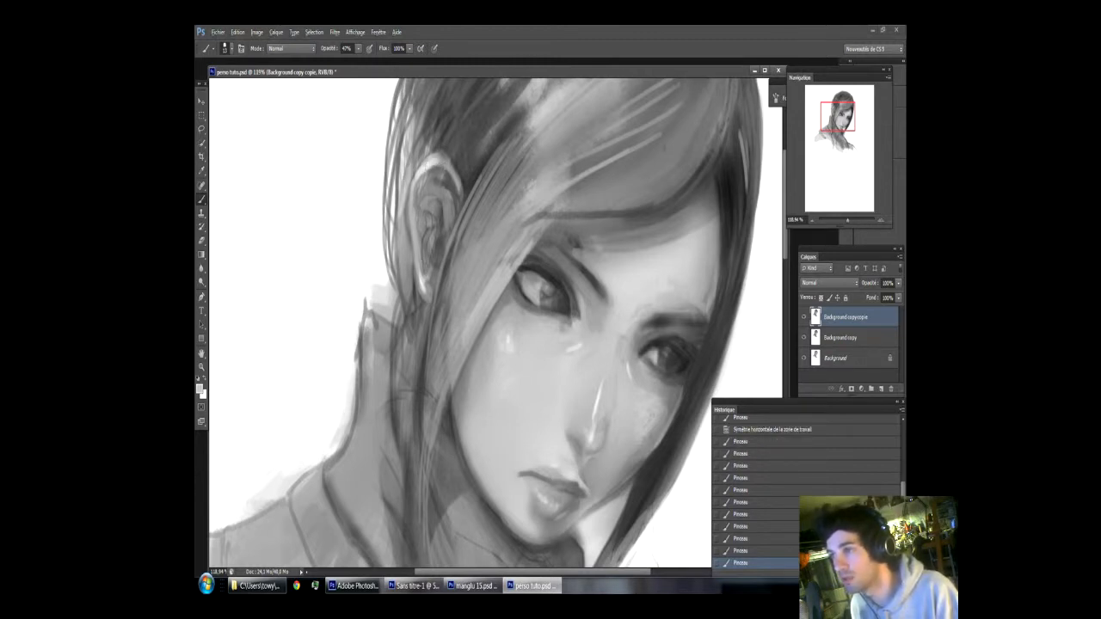
mouse_move(417, 240)
mouse_down()
mouse_move(412, 218)
mouse_move(416, 226)
mouse_up()
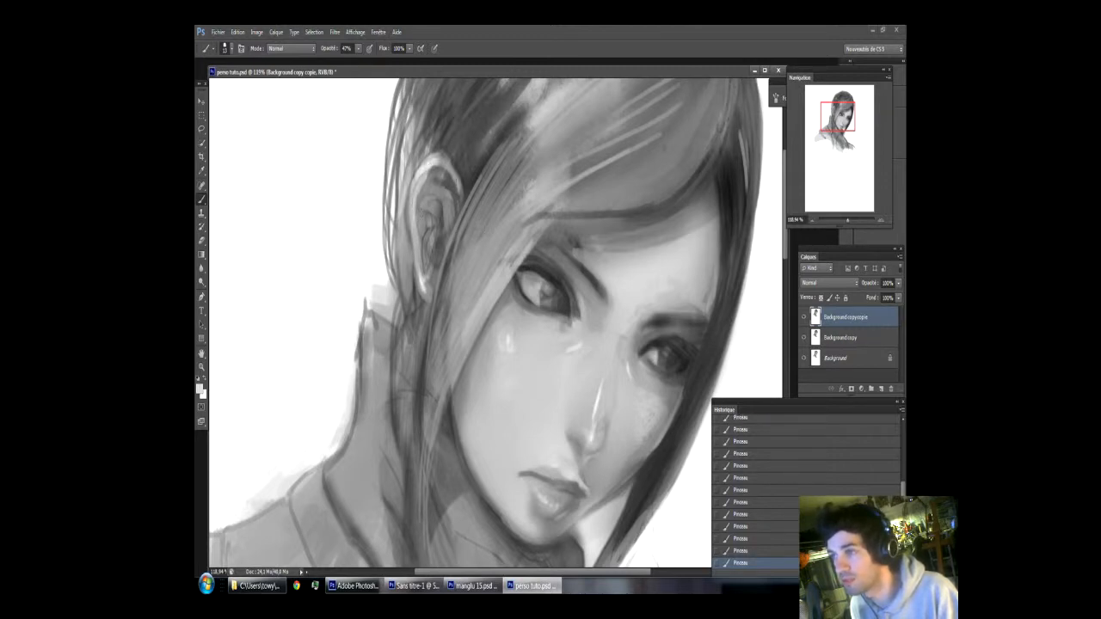
Step: Sample darker greys from around the ear and shade the hollow inside it
alt+click(446, 162)
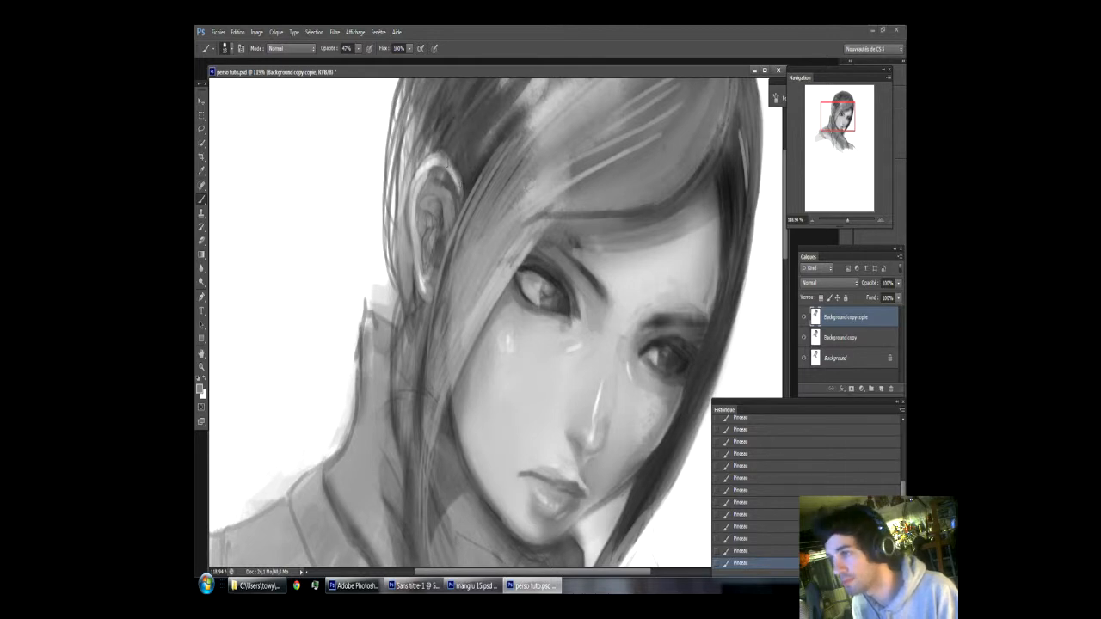
alt+click(444, 184)
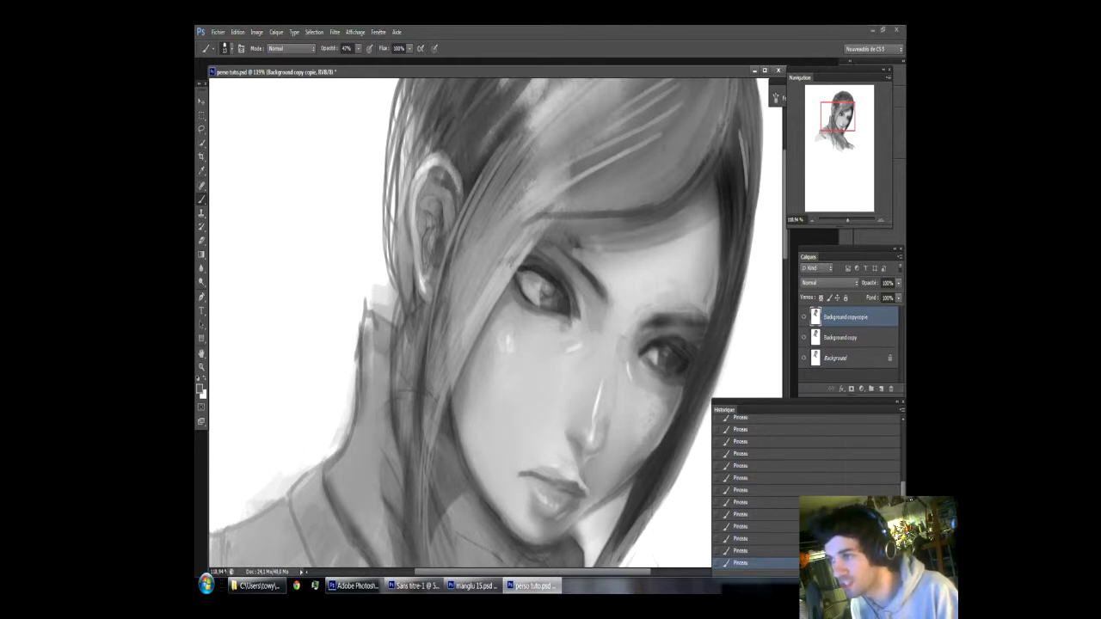
mouse_move(428, 189)
mouse_down()
mouse_move(418, 208)
mouse_move(420, 262)
mouse_up()
Step: Lighten the ear's inner fold with a sampled light grey, and blend its interior using sampled mid greys
alt+click(420, 200)
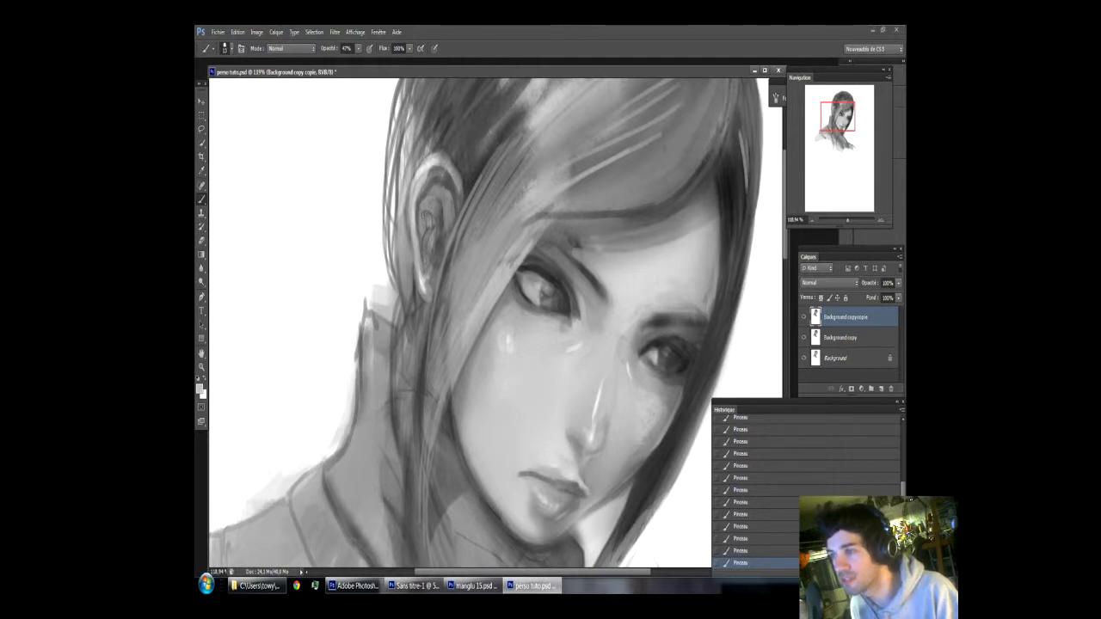
drag(423, 196, 422, 252)
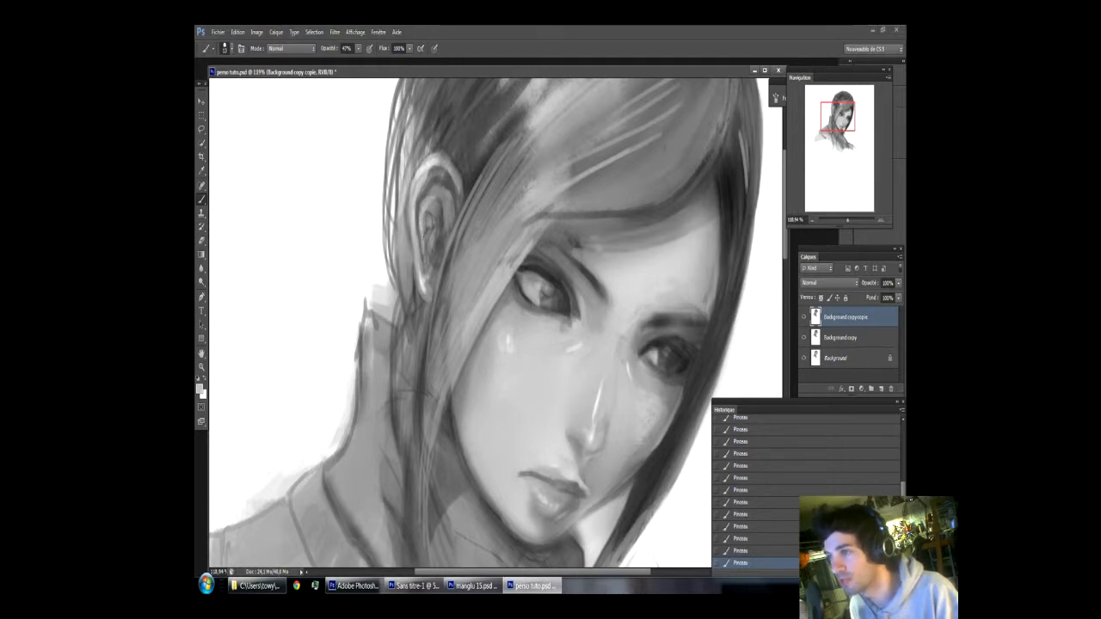
mouse_move(428, 209)
mouse_down()
mouse_move(422, 240)
mouse_move(434, 263)
mouse_move(431, 254)
mouse_up()
alt+click(447, 207)
alt+click(439, 238)
alt+click(434, 244)
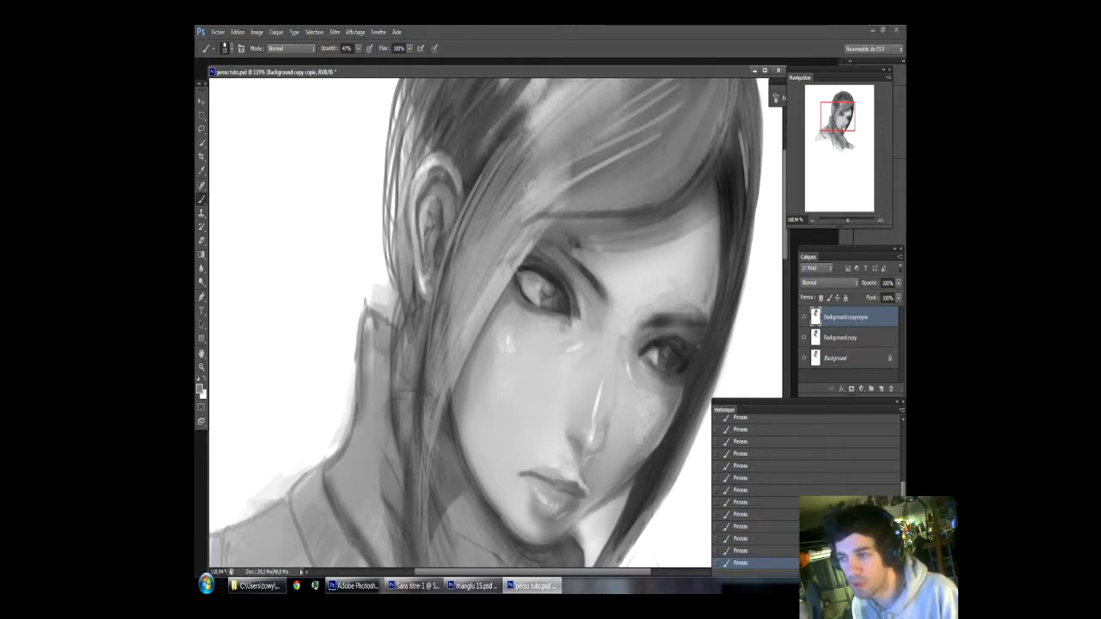
Step: Clean up the collar's upper tip and back edge behind the neck, using white and greys sampled nearby
drag(366, 302, 387, 322)
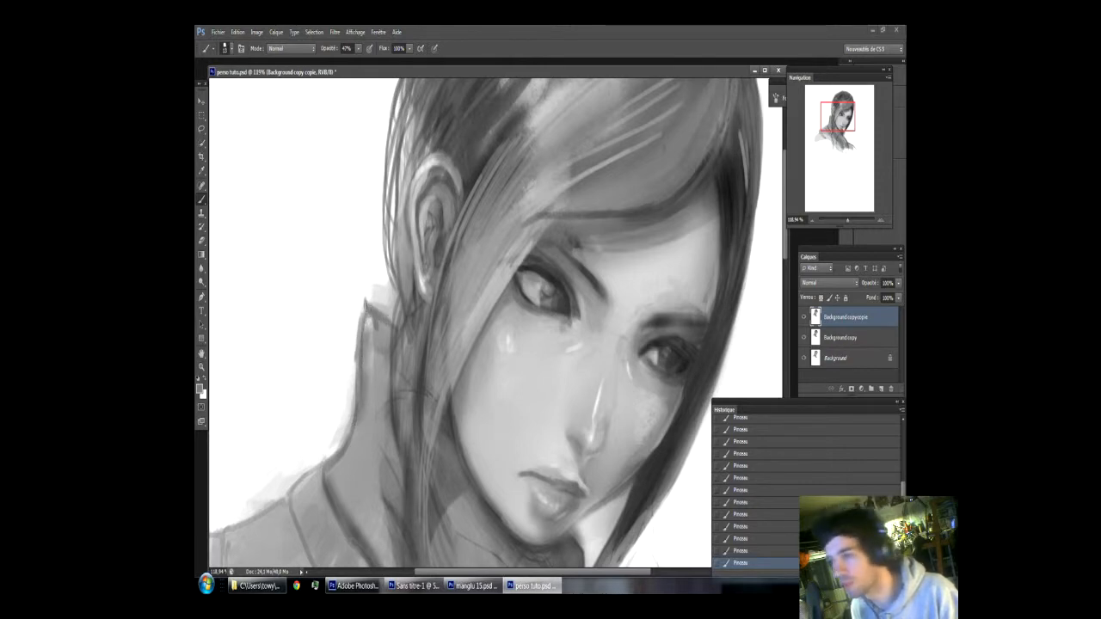
alt+click(365, 276)
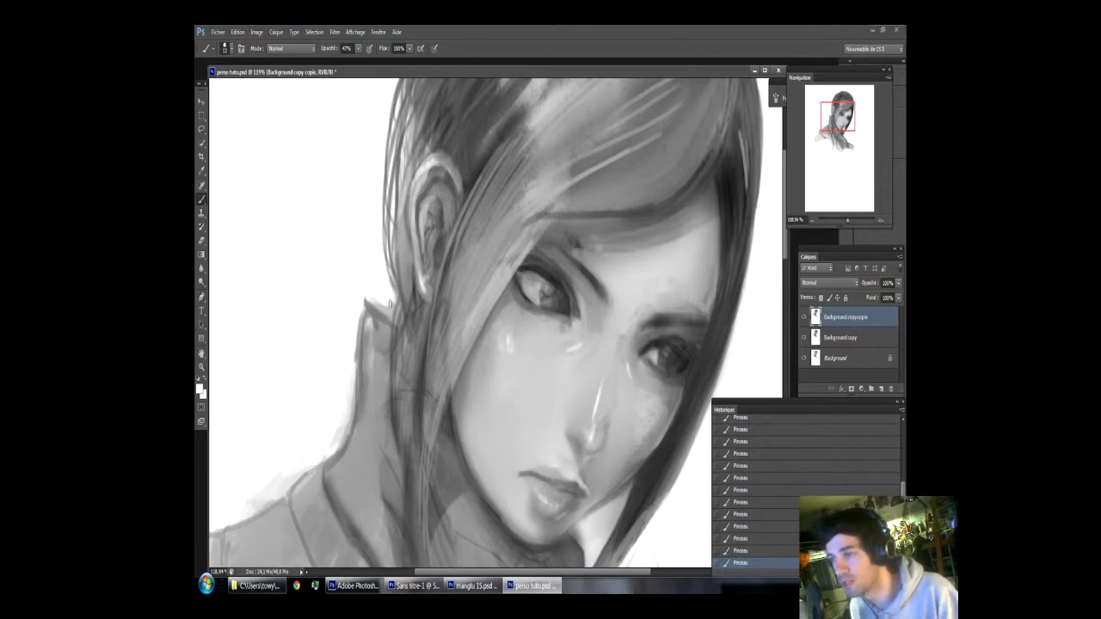
alt+click(387, 305)
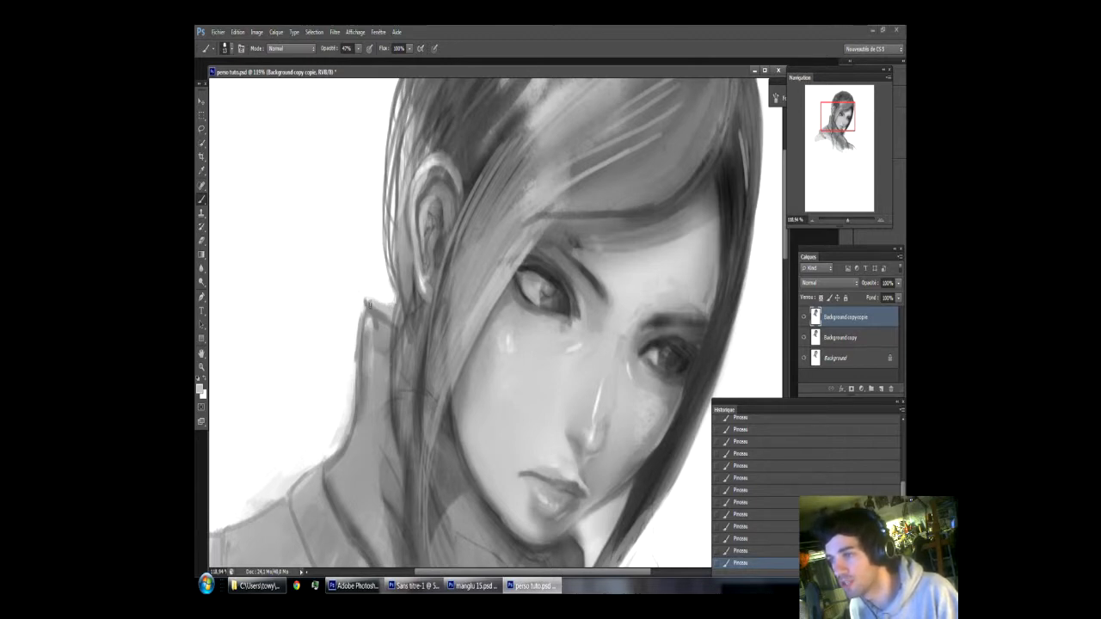
alt+click(368, 312)
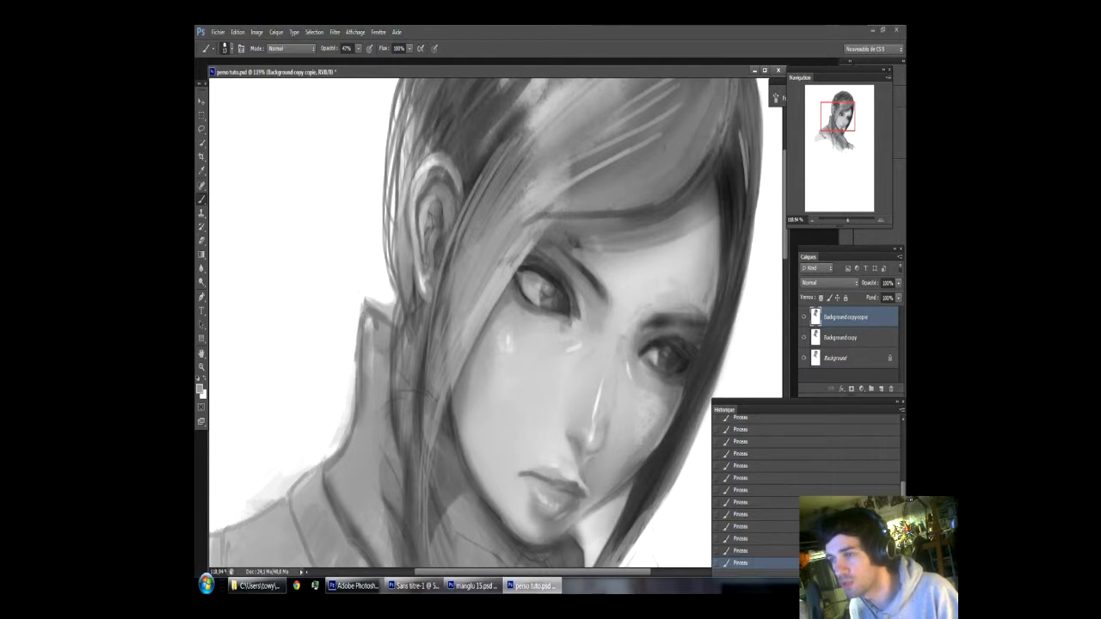
alt+click(358, 292)
mouse_move(354, 352)
mouse_down()
mouse_move(363, 296)
mouse_move(356, 372)
mouse_up()
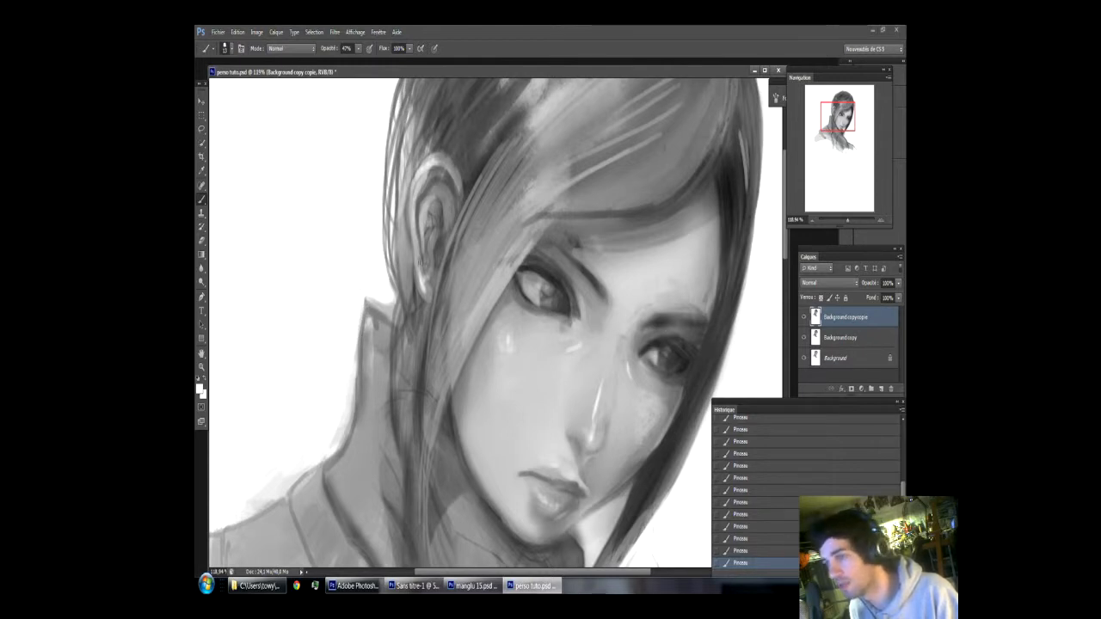
Step: Touch up the ear's outer contour with grey tones sampled from its rim
alt+click(420, 202)
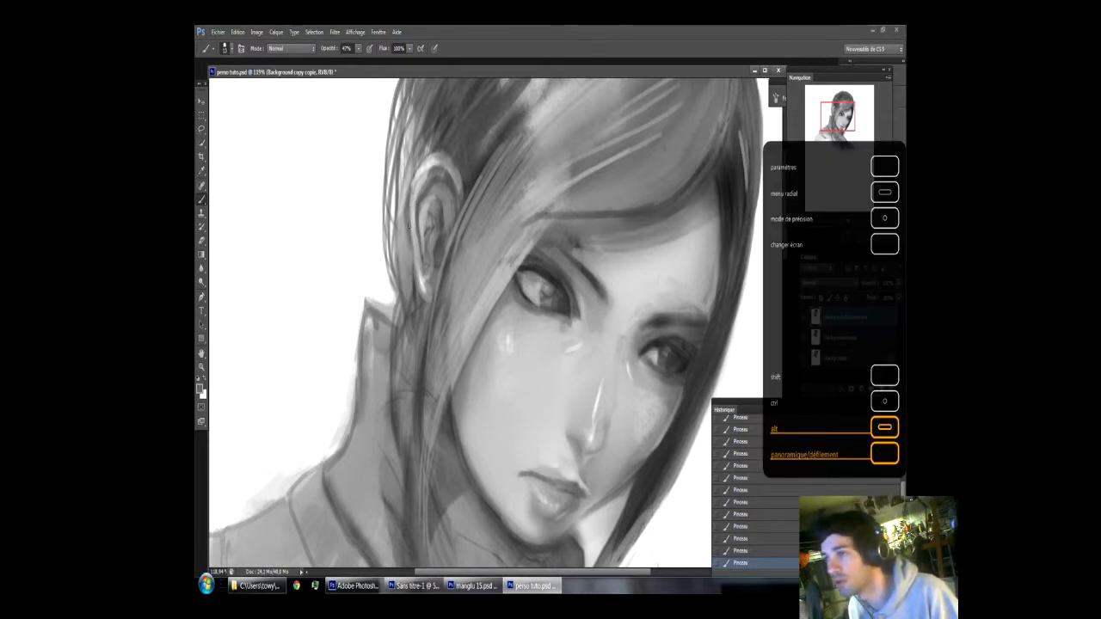
alt+click(410, 187)
key(alt)
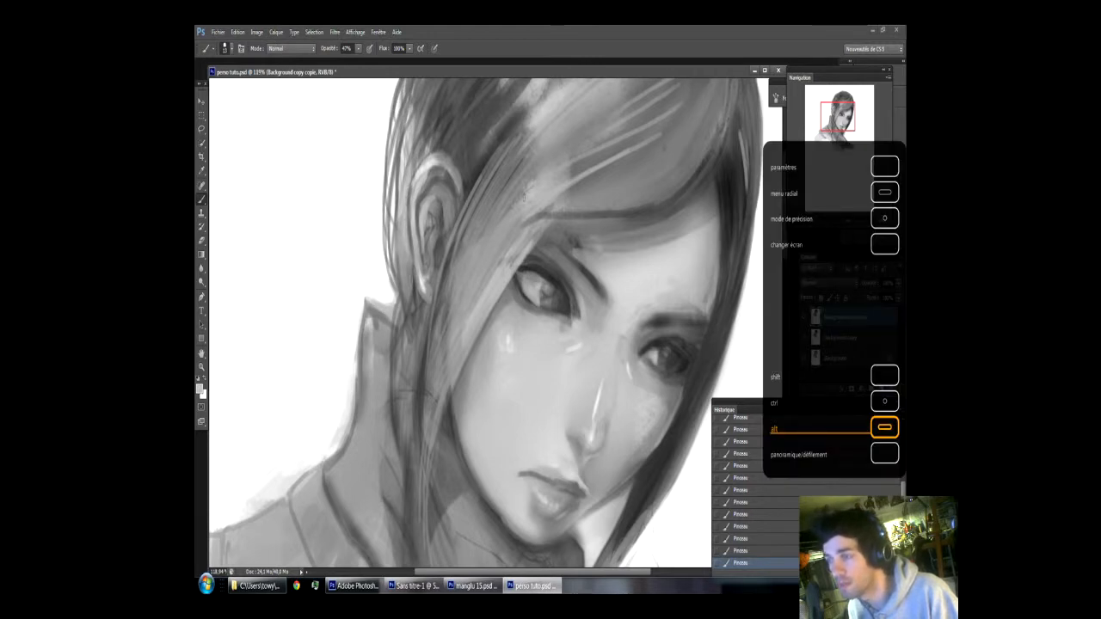
Step: Blend the light patch of hair above the ear into the side-swept fringe with strokes of sampled greys
alt+click(534, 129)
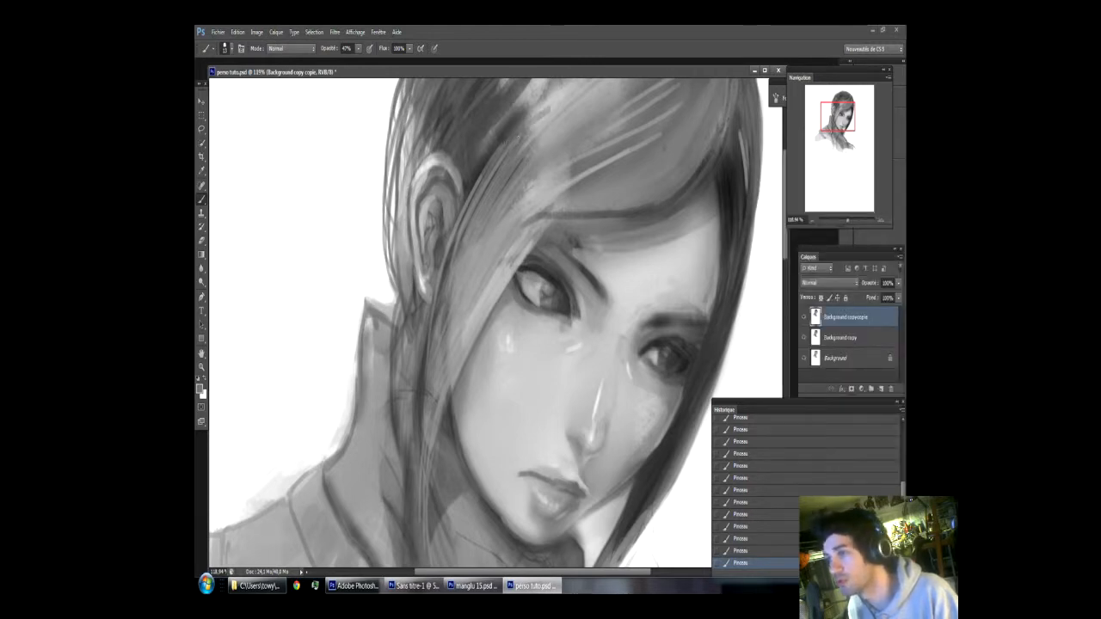
drag(528, 133, 556, 98)
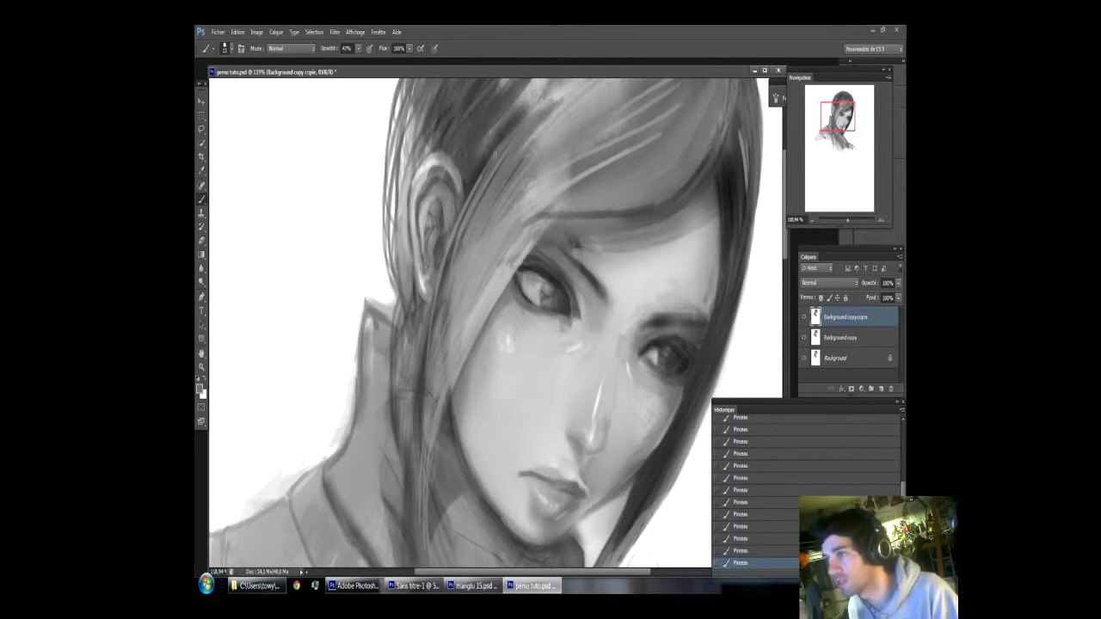
alt+click(549, 128)
drag(533, 133, 513, 163)
drag(547, 113, 484, 177)
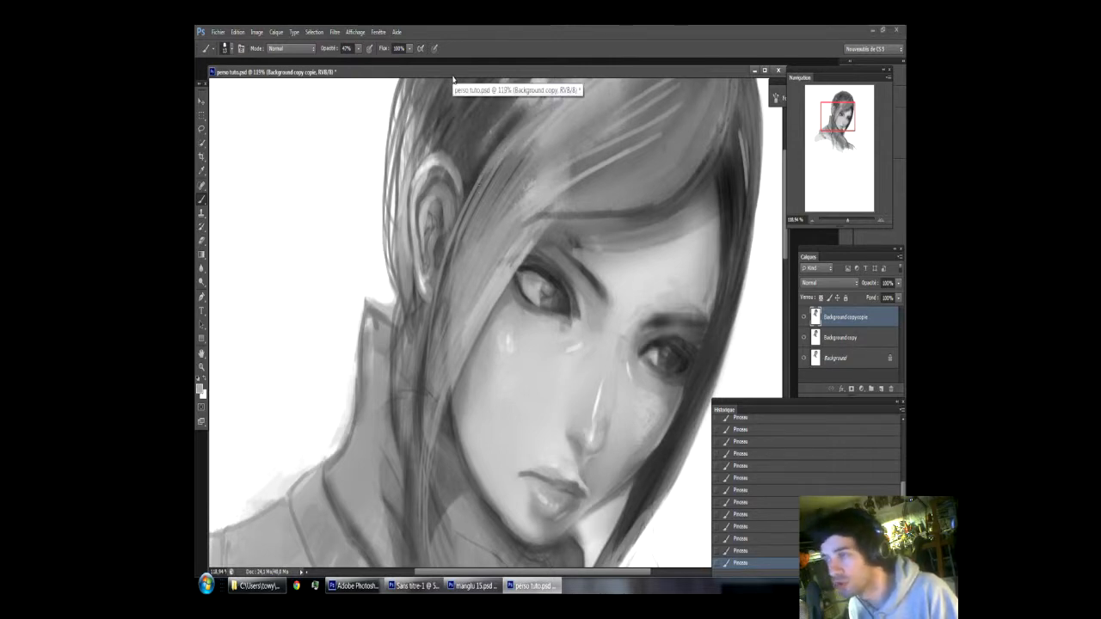
Step: Soften the dark lower edge of the fringe with sampled grey, and carry light strands over it above the eye
alt+click(652, 183)
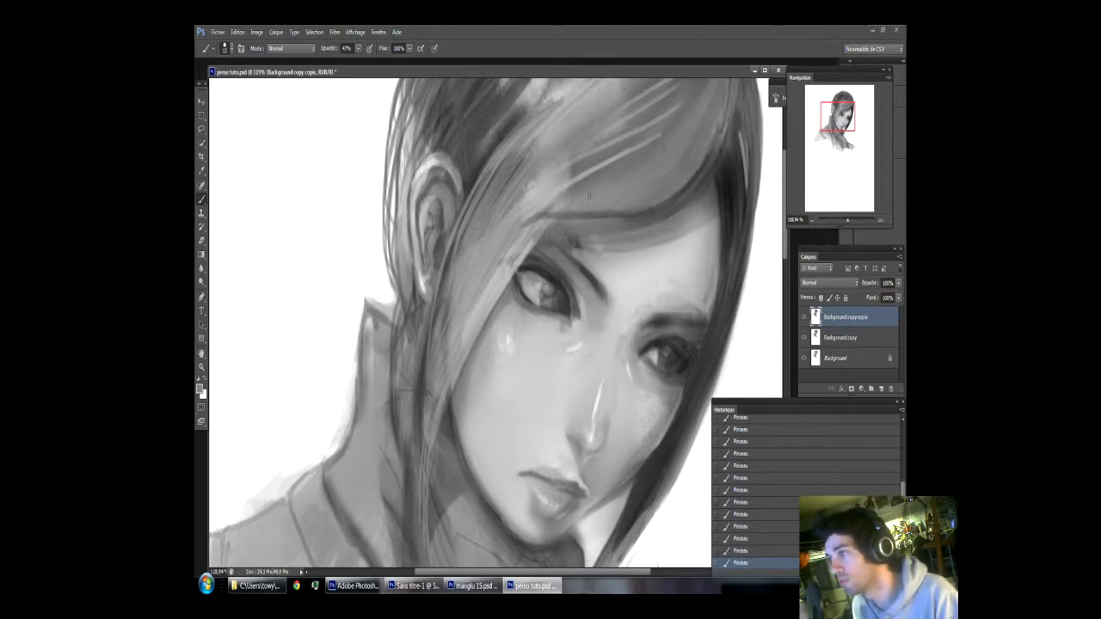
drag(571, 215, 607, 214)
drag(535, 220, 556, 213)
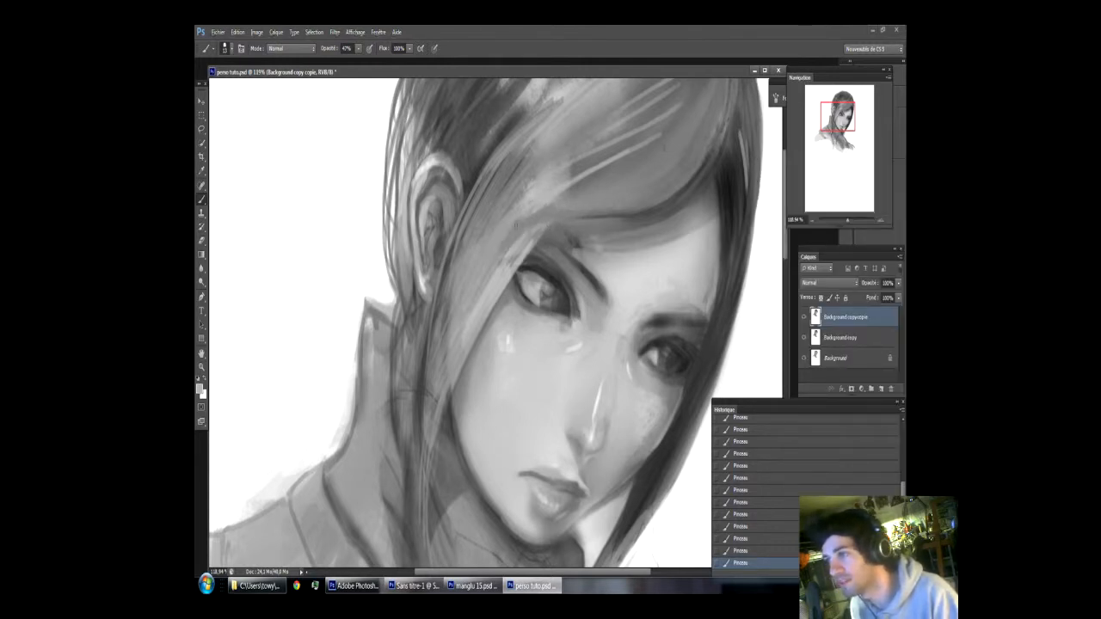
drag(514, 245, 572, 203)
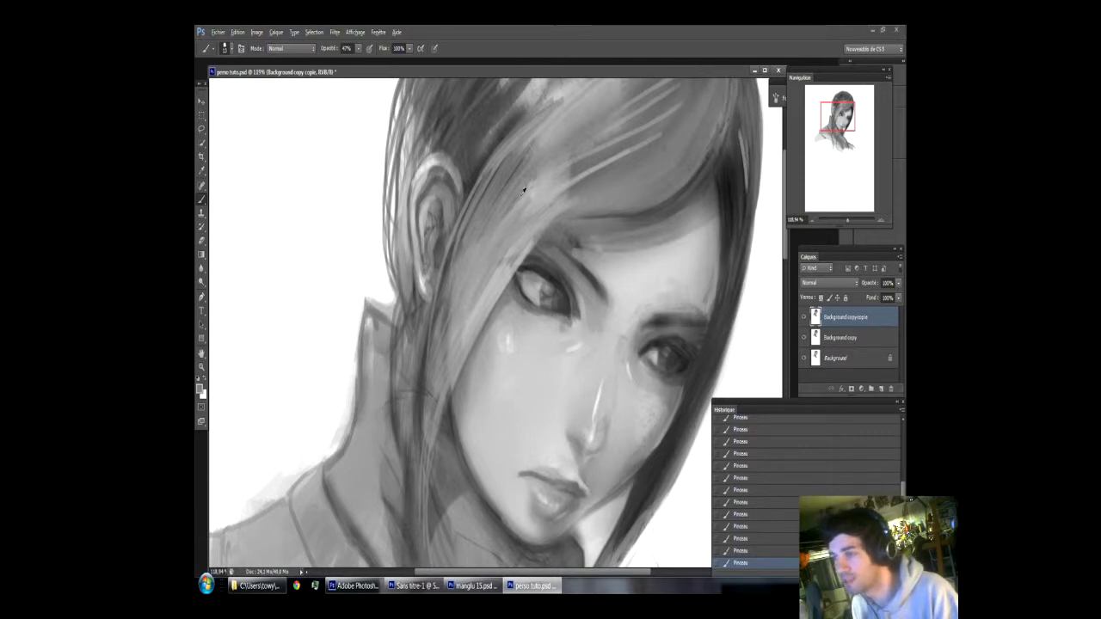
Step: Paint long, fine strands down the side lock, from the fringe past the ear
mouse_move(525, 180)
mouse_down()
mouse_move(499, 234)
mouse_move(474, 243)
mouse_up()
drag(515, 170, 465, 253)
mouse_move(505, 168)
mouse_down()
mouse_move(459, 263)
mouse_move(484, 203)
mouse_up()
drag(481, 207, 456, 258)
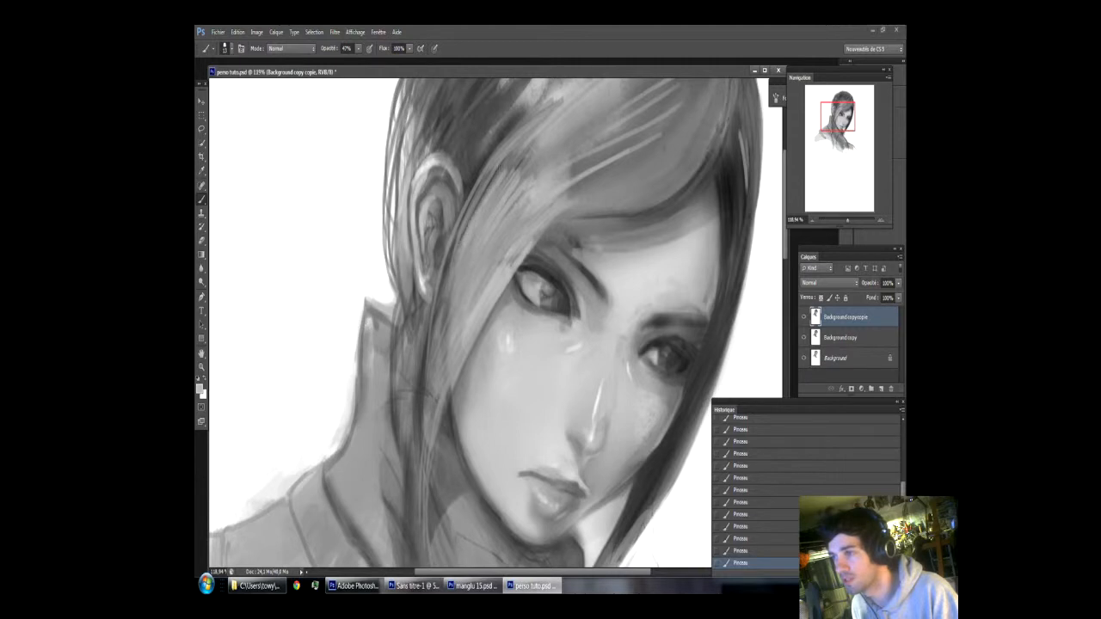
drag(492, 179, 460, 258)
drag(492, 174, 428, 339)
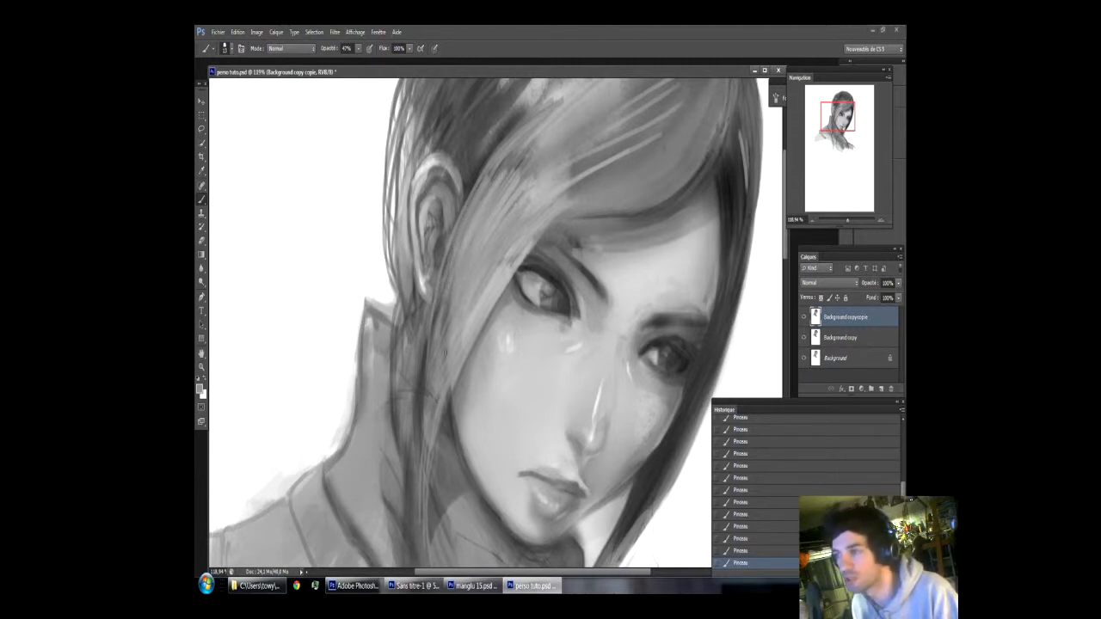
key(alt)
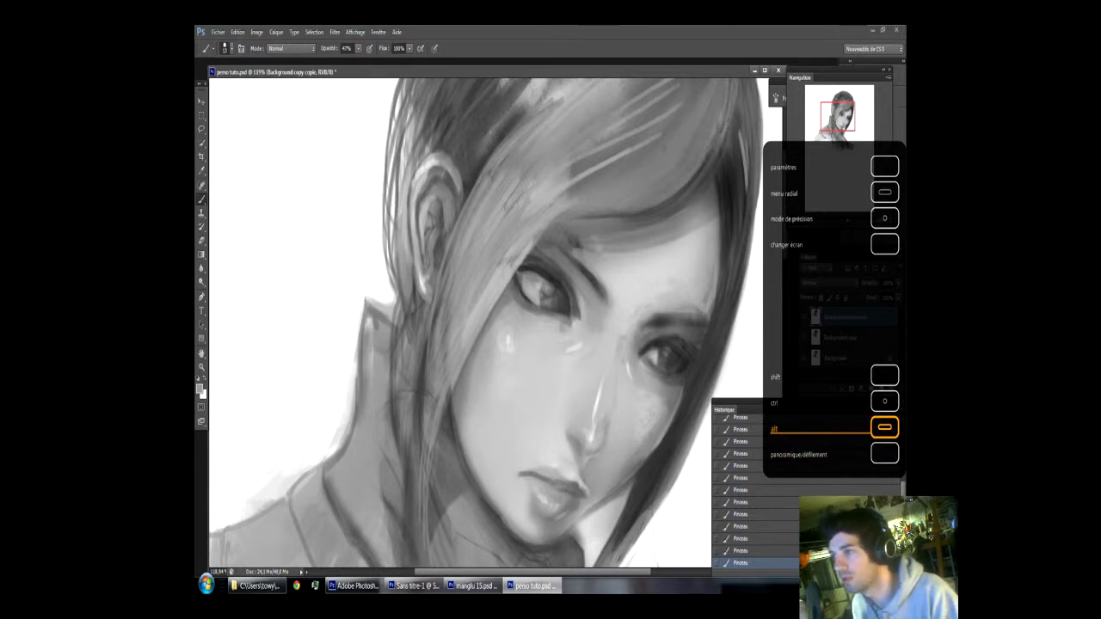
key(space)
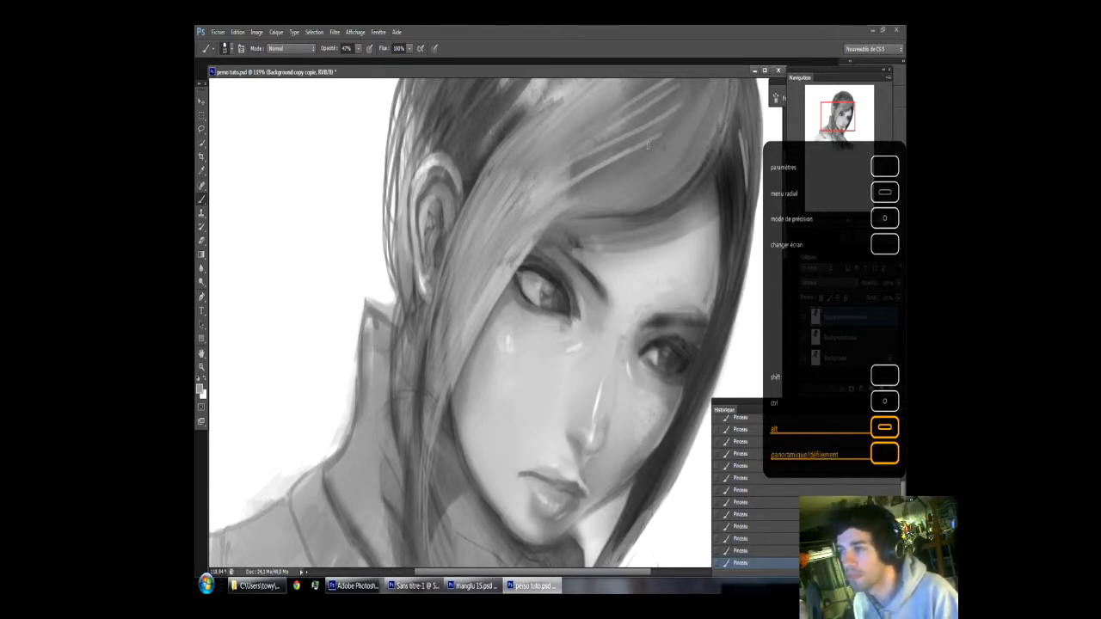
Step: Set up a soft round 100 px brush in Produit blend mode at 17% opacity
click(274, 49)
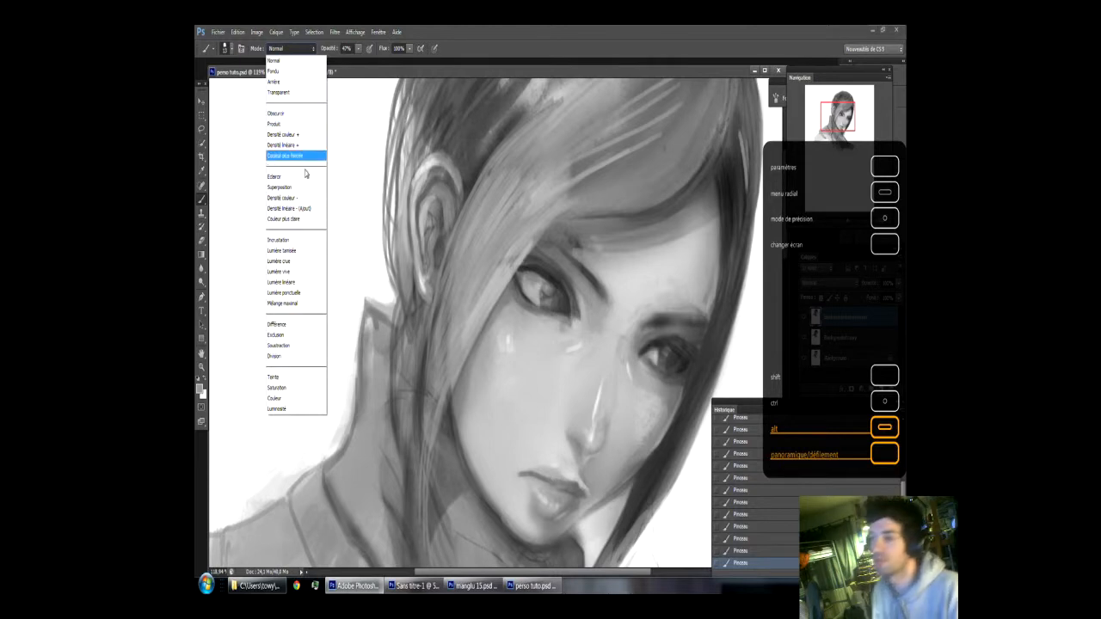
click(272, 124)
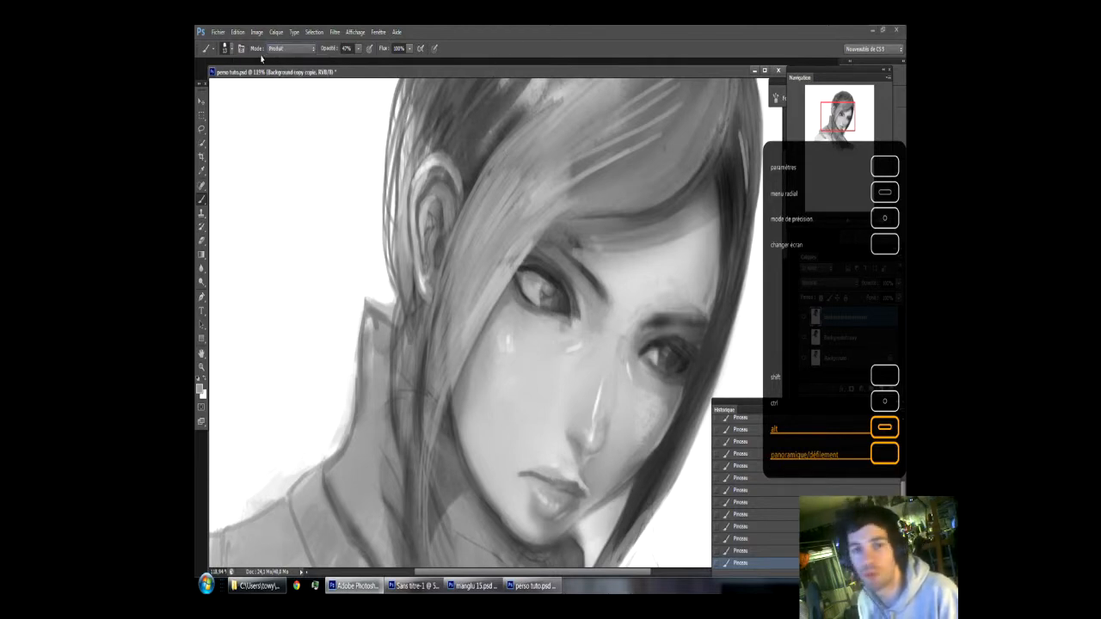
click(233, 50)
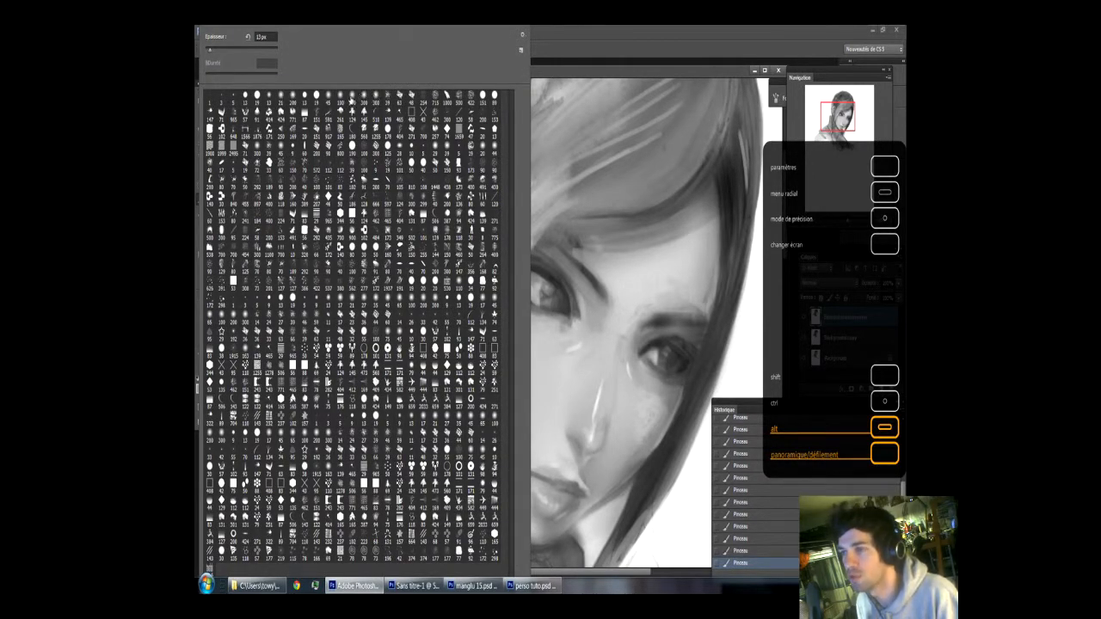
click(351, 100)
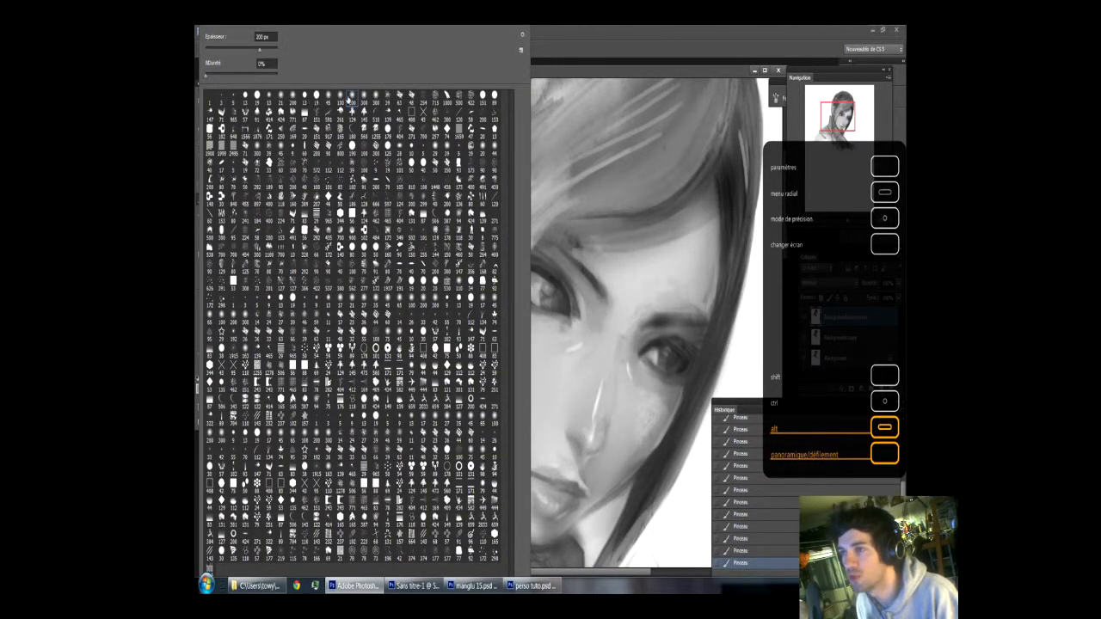
click(557, 57)
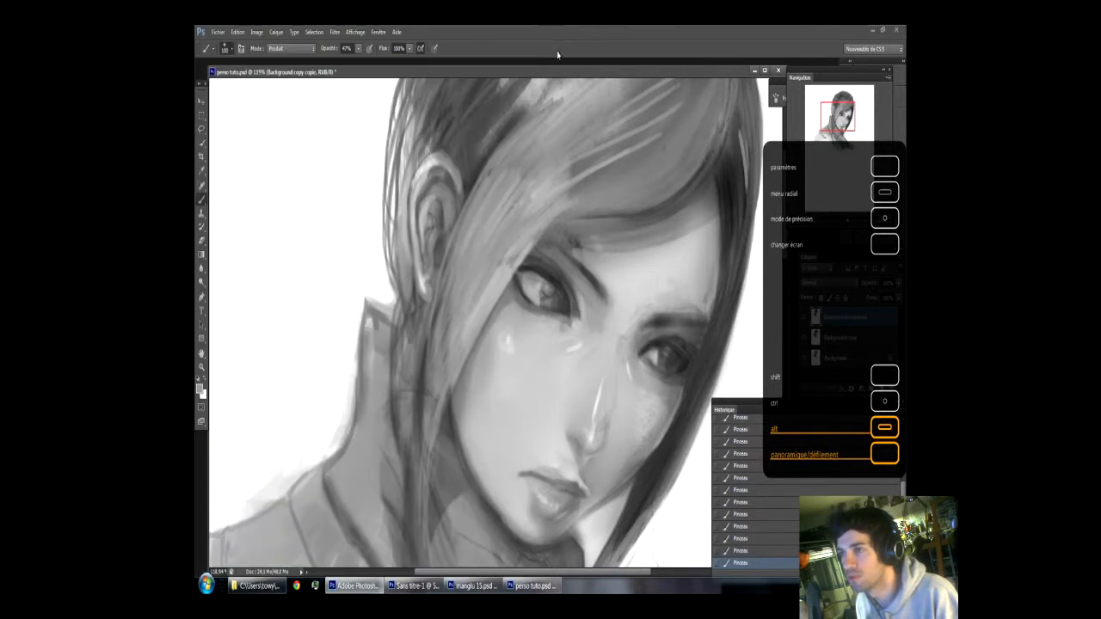
click(358, 48)
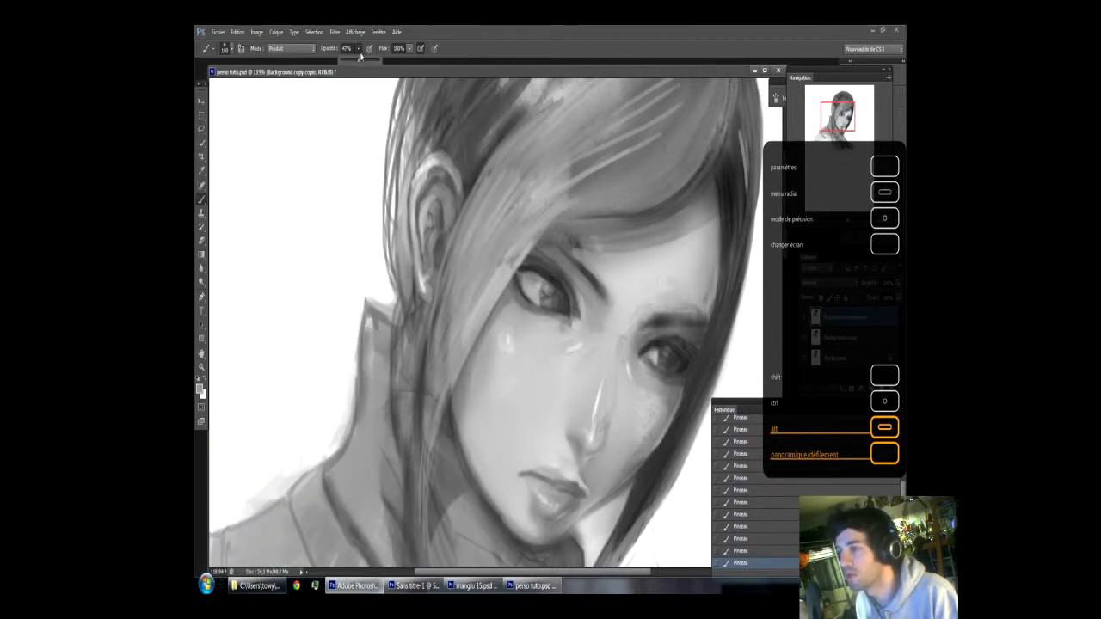
drag(342, 60, 347, 60)
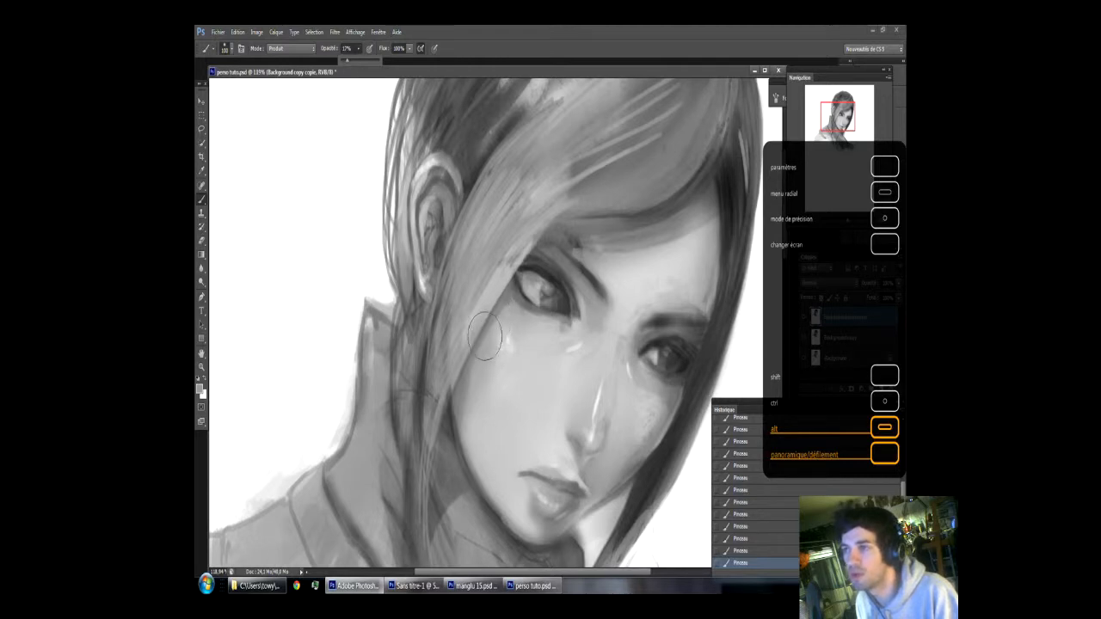
Step: Softly shade the cheek along the side lock, and compare the result by toggling the top layer's visibility
drag(486, 315, 504, 332)
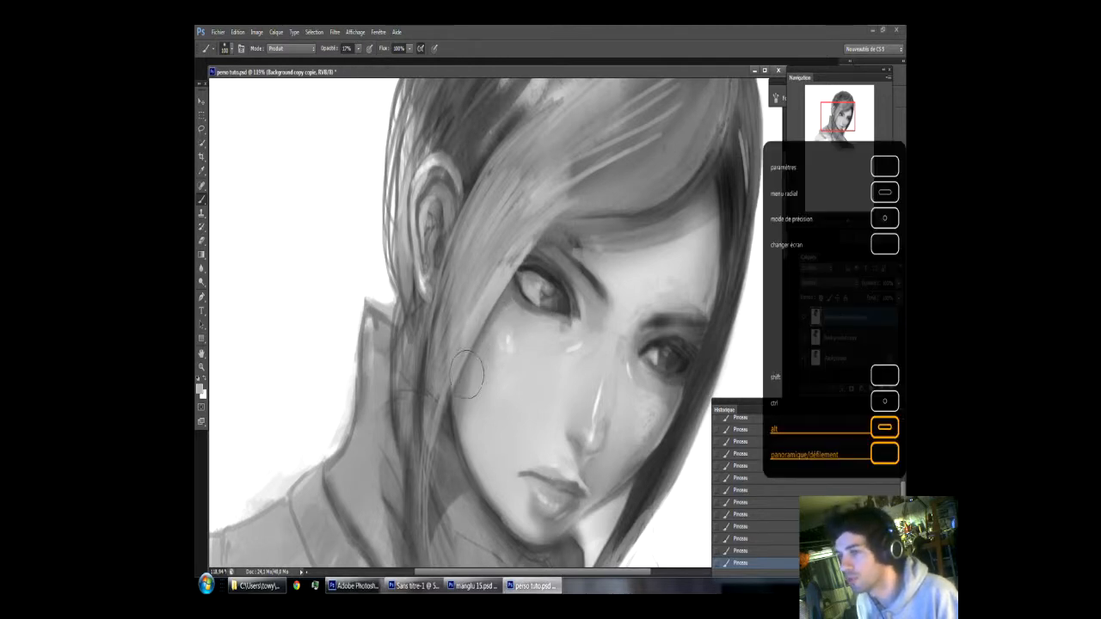
key(alt)
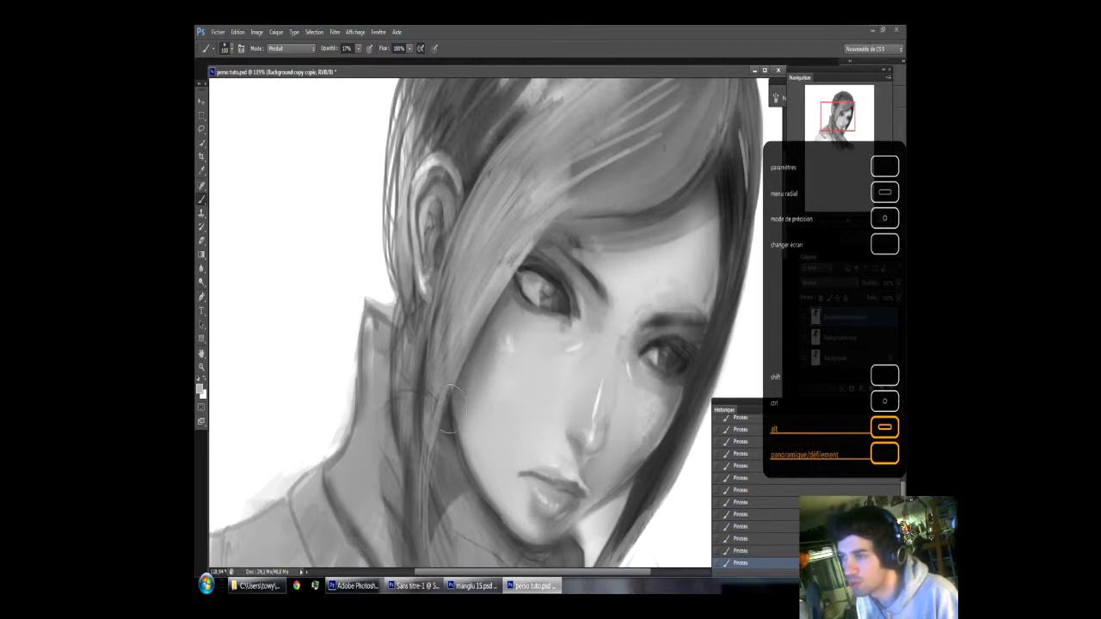
key(alt)
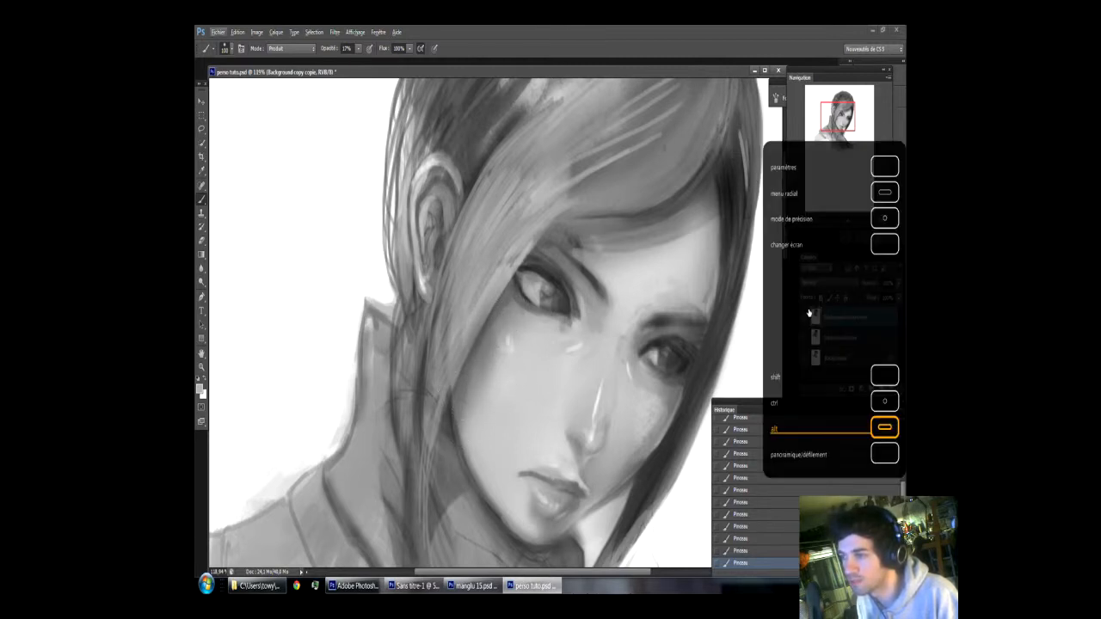
click(802, 321)
click(805, 320)
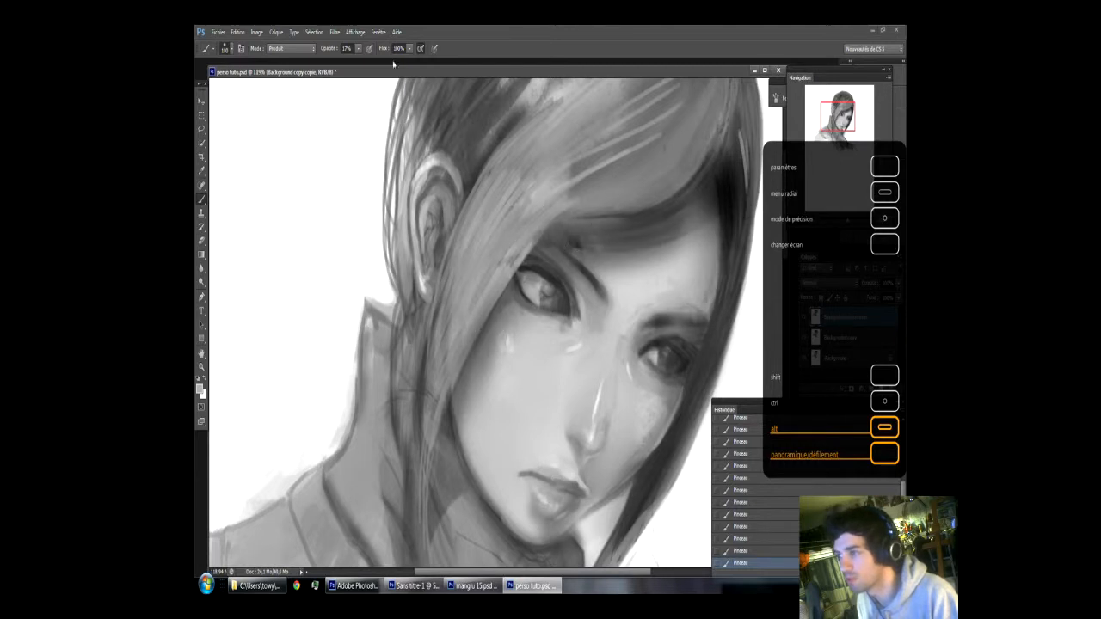
Step: Reduce the soft brush to 14 px and darken individual strands in the side lock
click(226, 48)
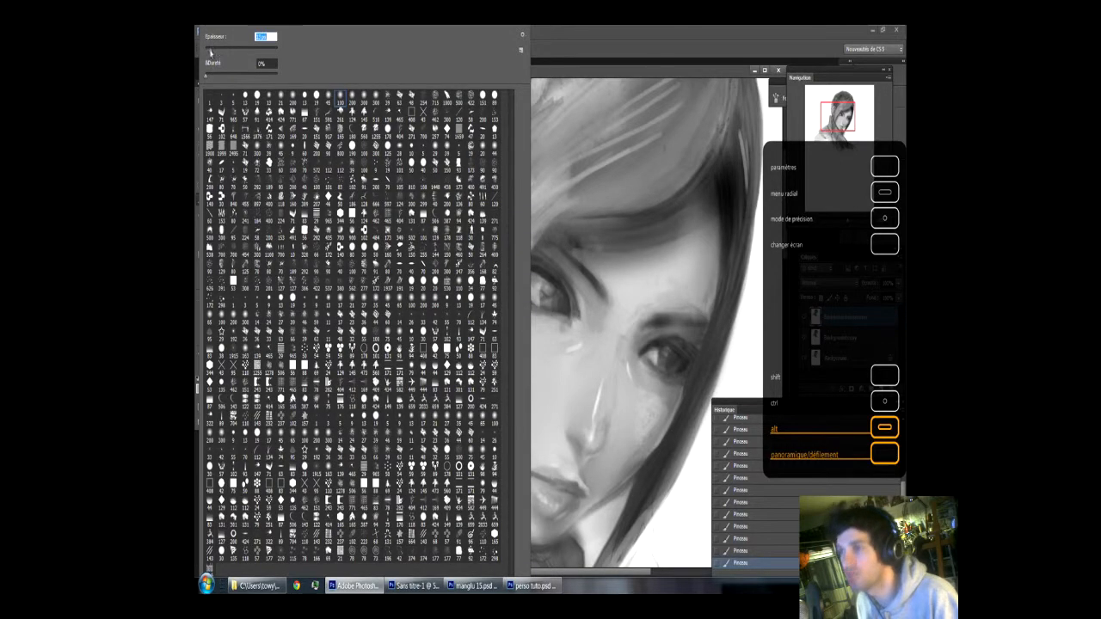
click(549, 200)
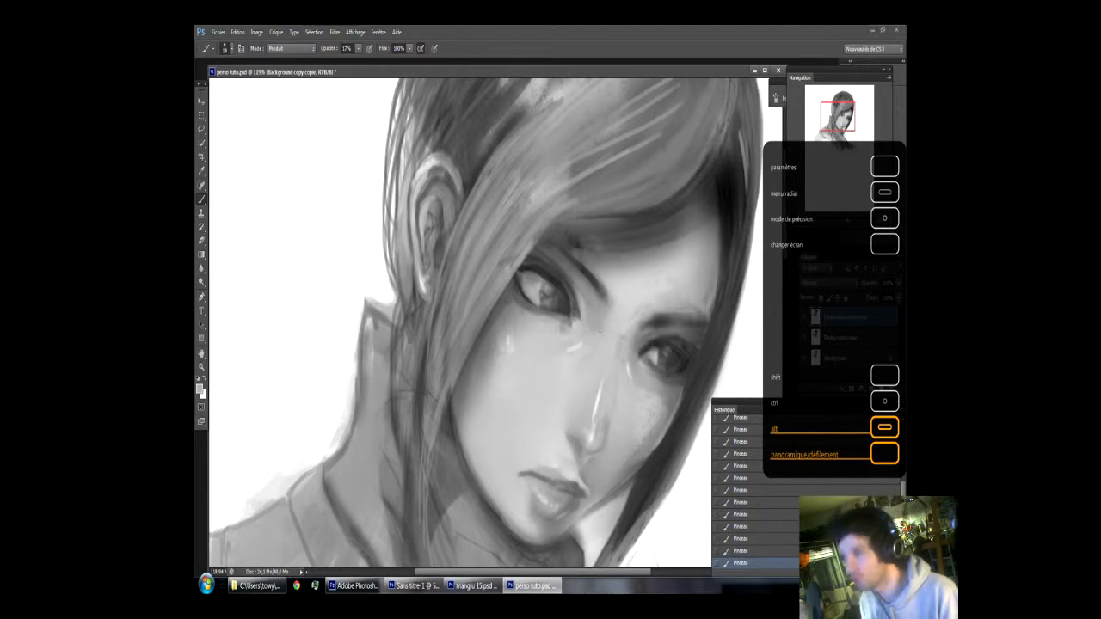
Step: Switch to the Eraser with a hard round tip at 100% hardness
click(201, 240)
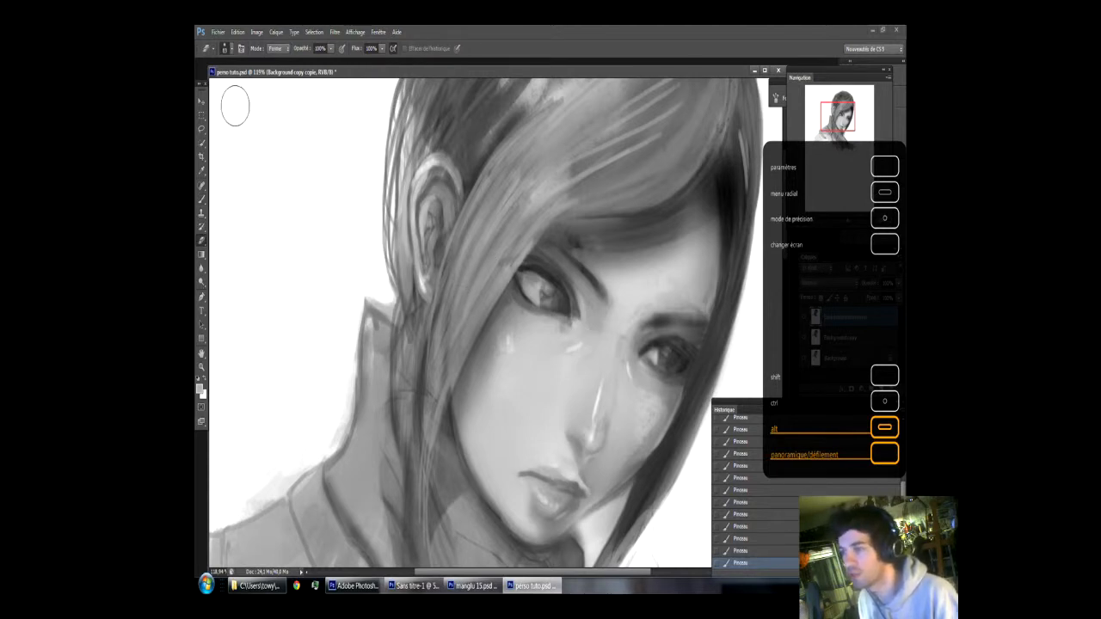
click(227, 48)
click(260, 101)
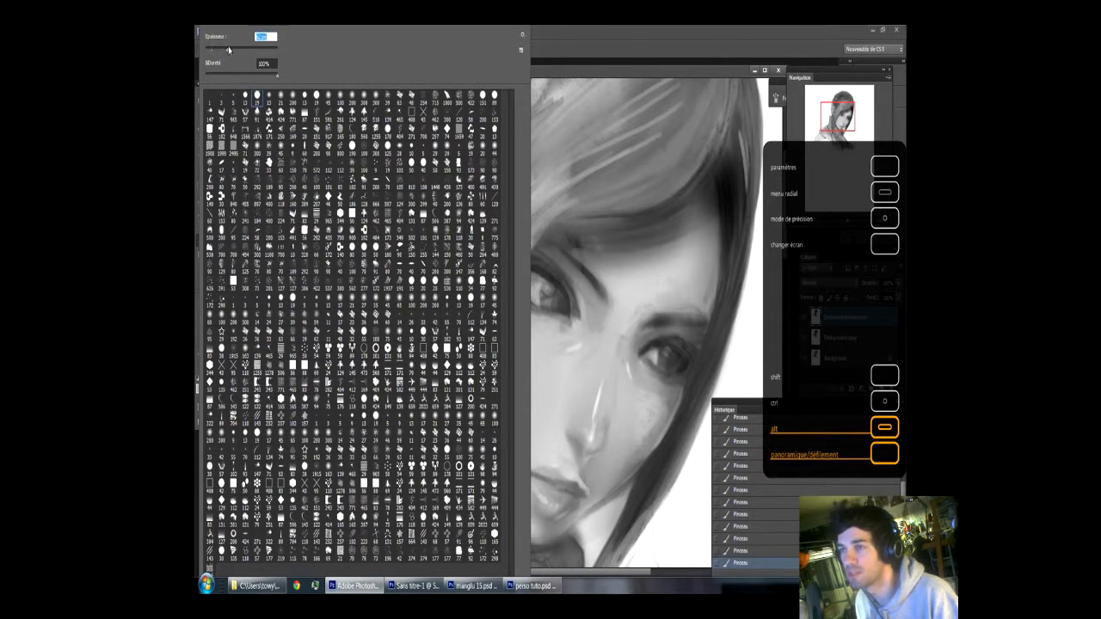
Step: Toggle the top layer's visibility to compare the portrait before and after the new shading
click(804, 320)
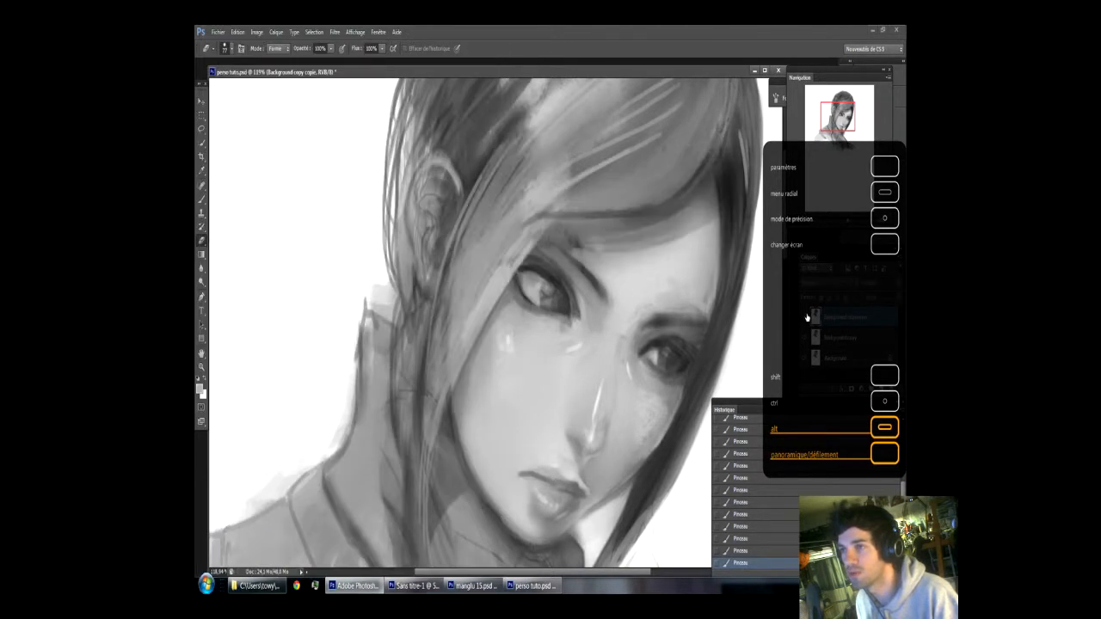
key(alt)
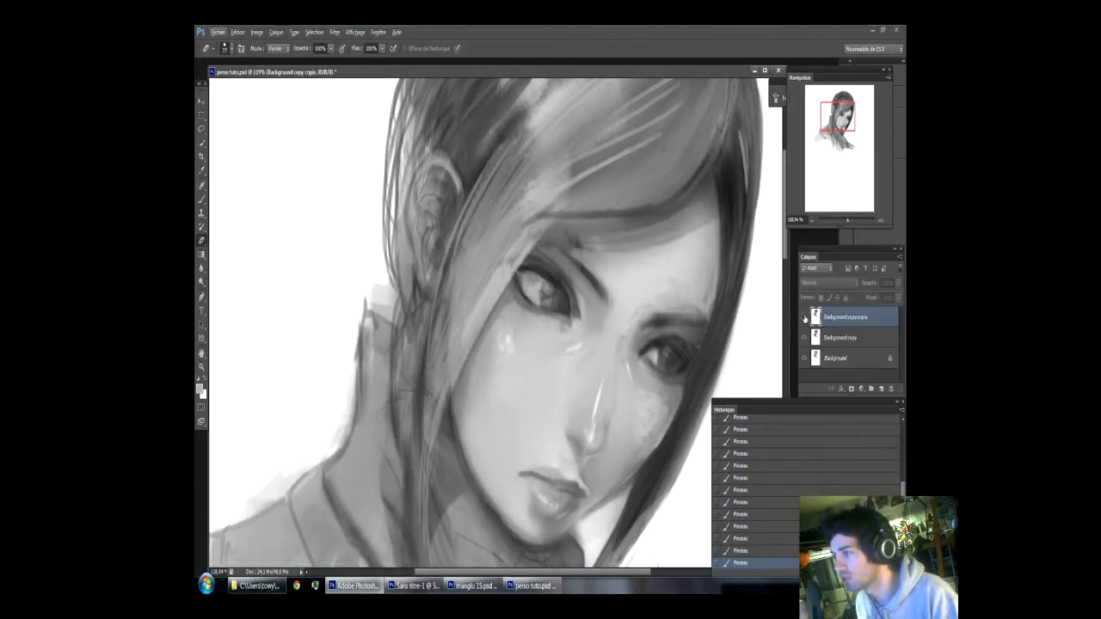
click(805, 318)
click(805, 318)
click(807, 319)
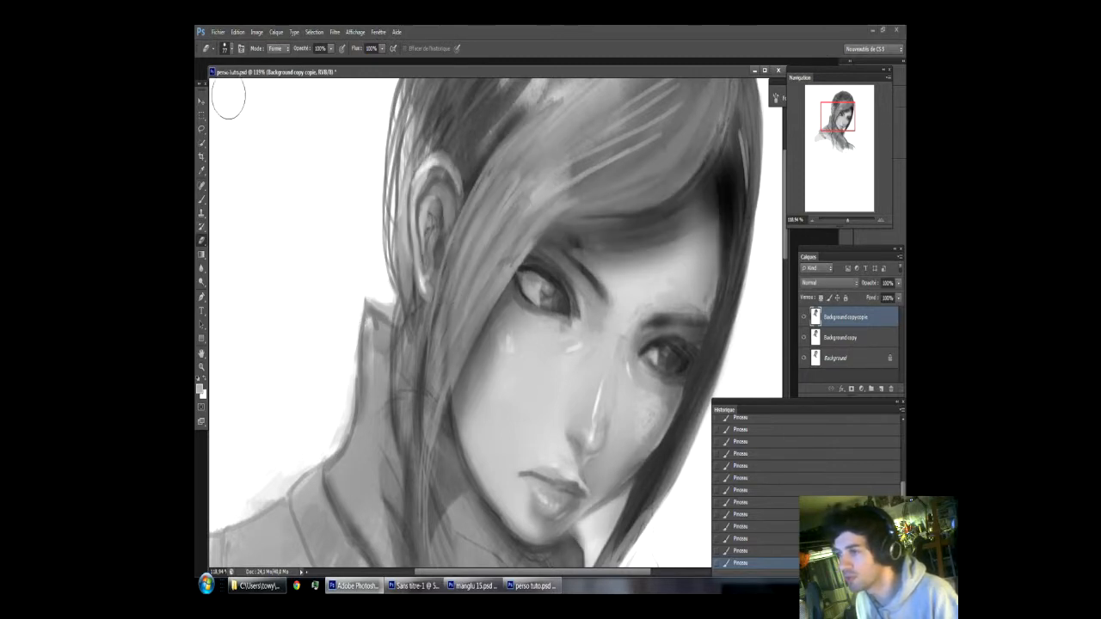
Step: Enlarge the hard round eraser slightly and erase along the side lock's inner edge beside the eye
click(230, 49)
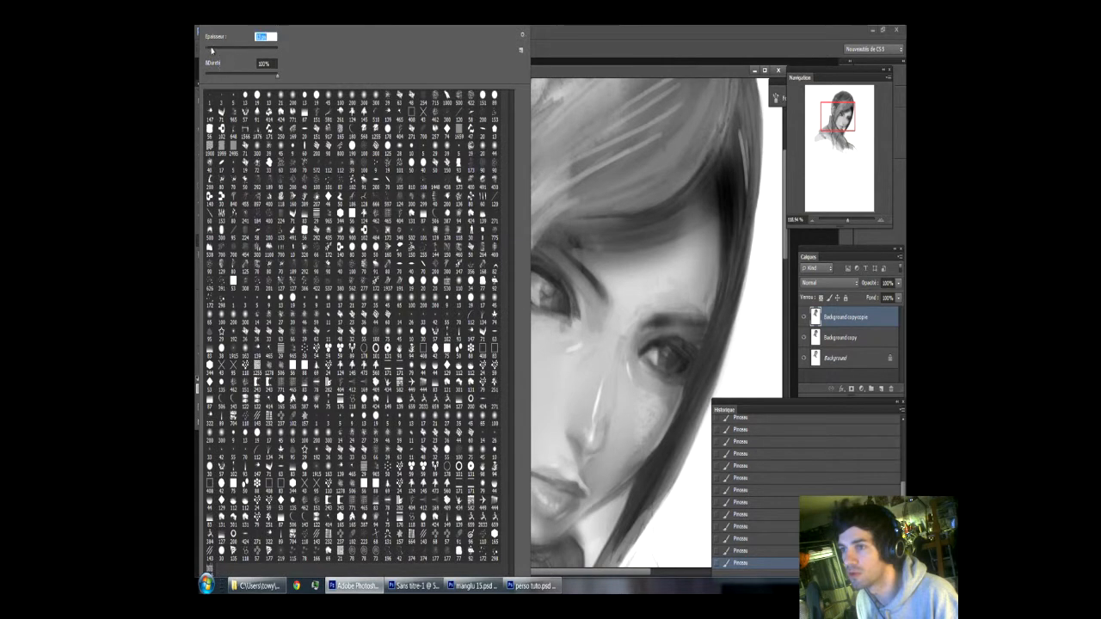
drag(211, 50, 214, 51)
click(534, 223)
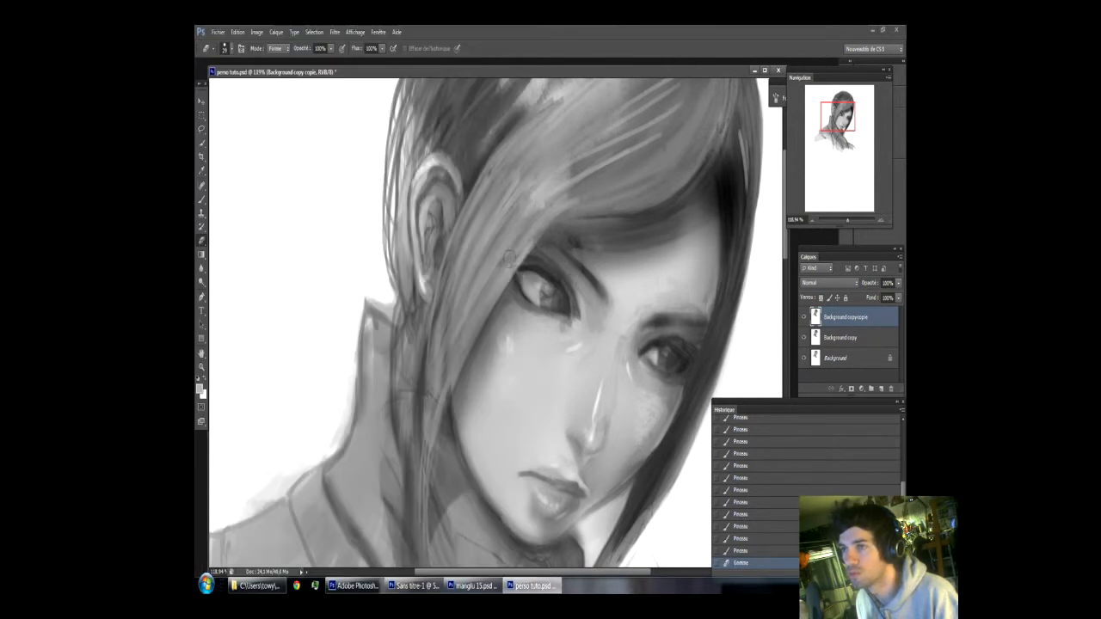
mouse_move(521, 246)
mouse_down()
mouse_move(505, 268)
mouse_move(526, 242)
mouse_move(480, 322)
mouse_up()
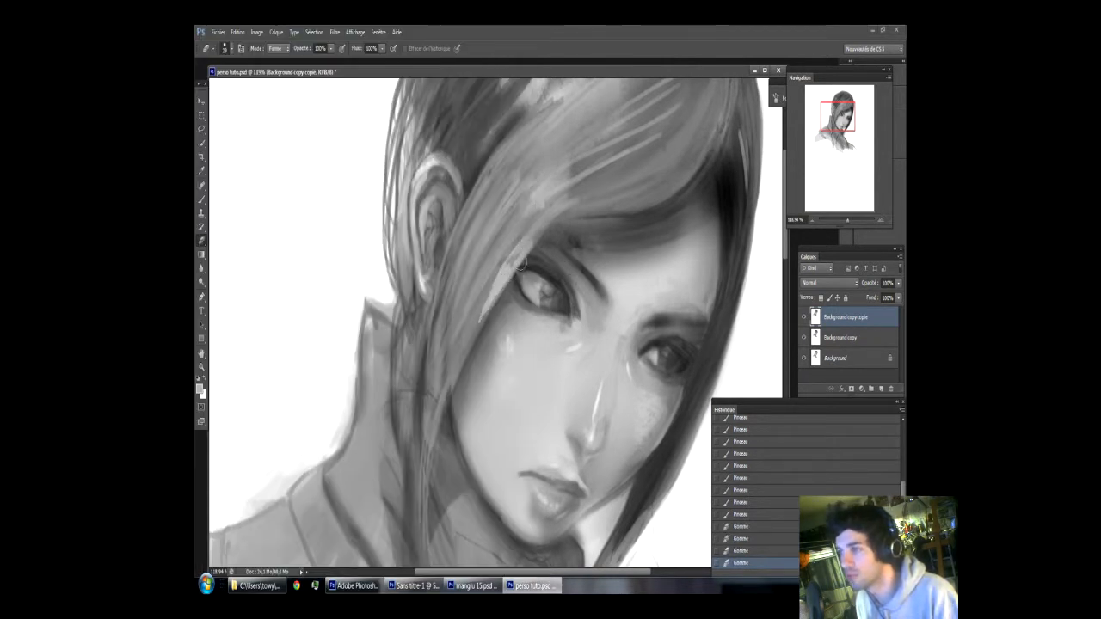
drag(512, 273, 478, 334)
drag(501, 293, 465, 361)
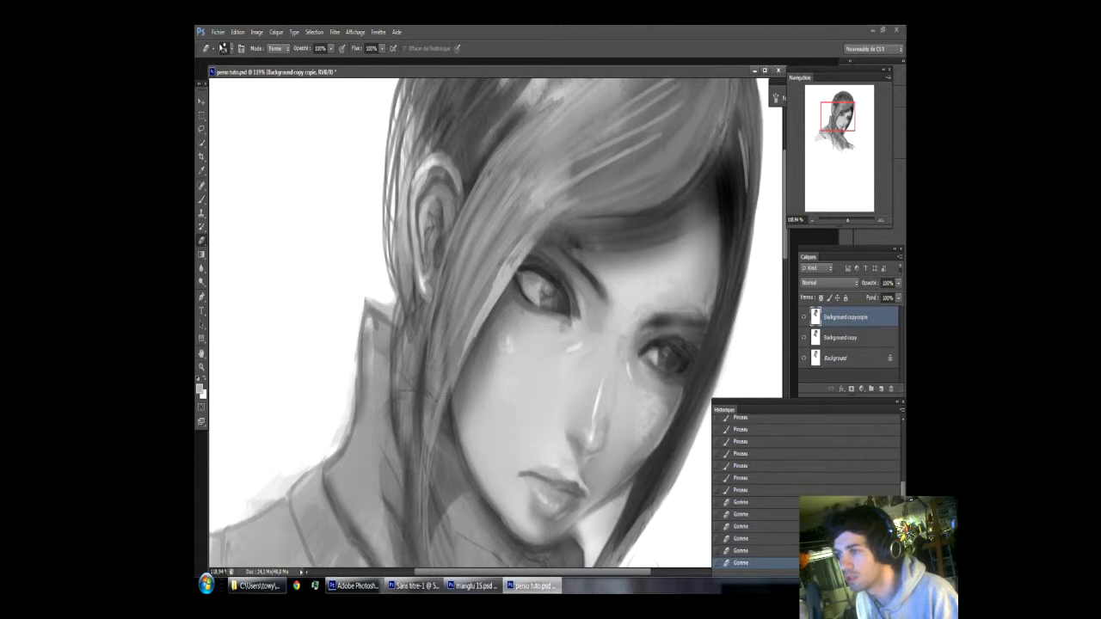
Step: Switch the eraser to the 77 px textured tip, adjust its size, and erase strands down the side lock
click(215, 49)
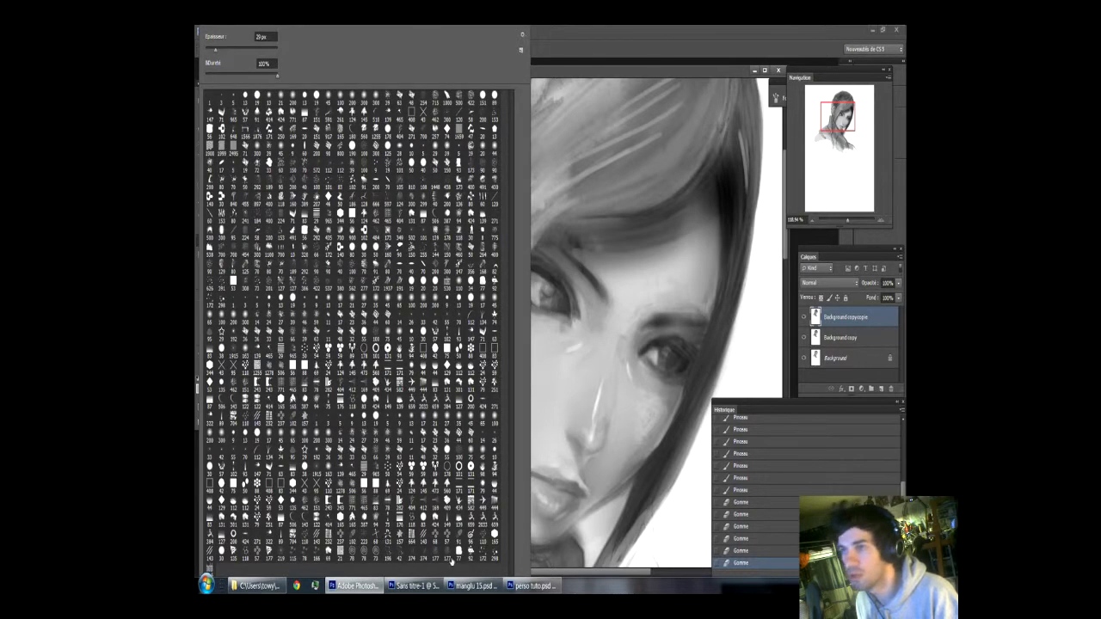
click(458, 551)
drag(233, 54, 248, 50)
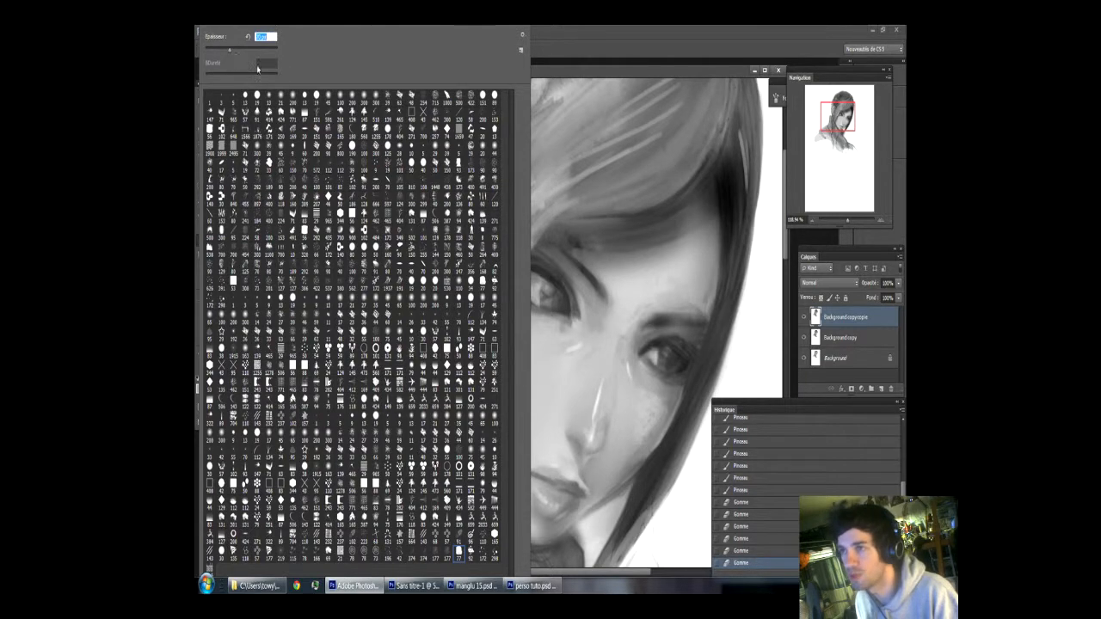
click(541, 217)
drag(499, 277, 443, 381)
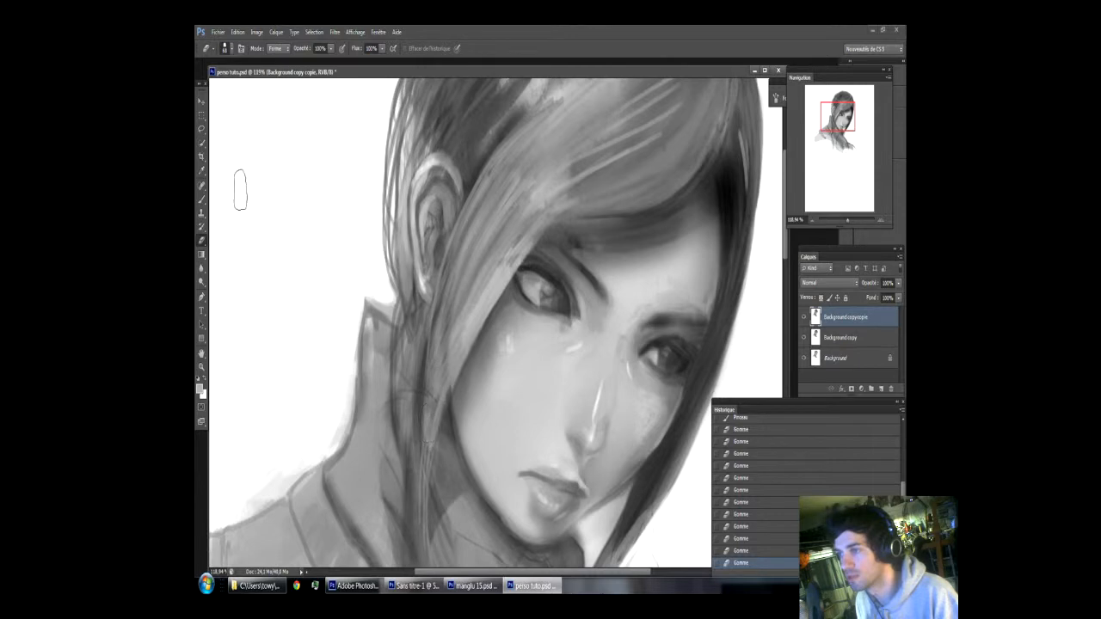
Step: Outline the side lock over the cheek with the Polygonal Lasso, and discard the extra lasso selection
click(202, 129)
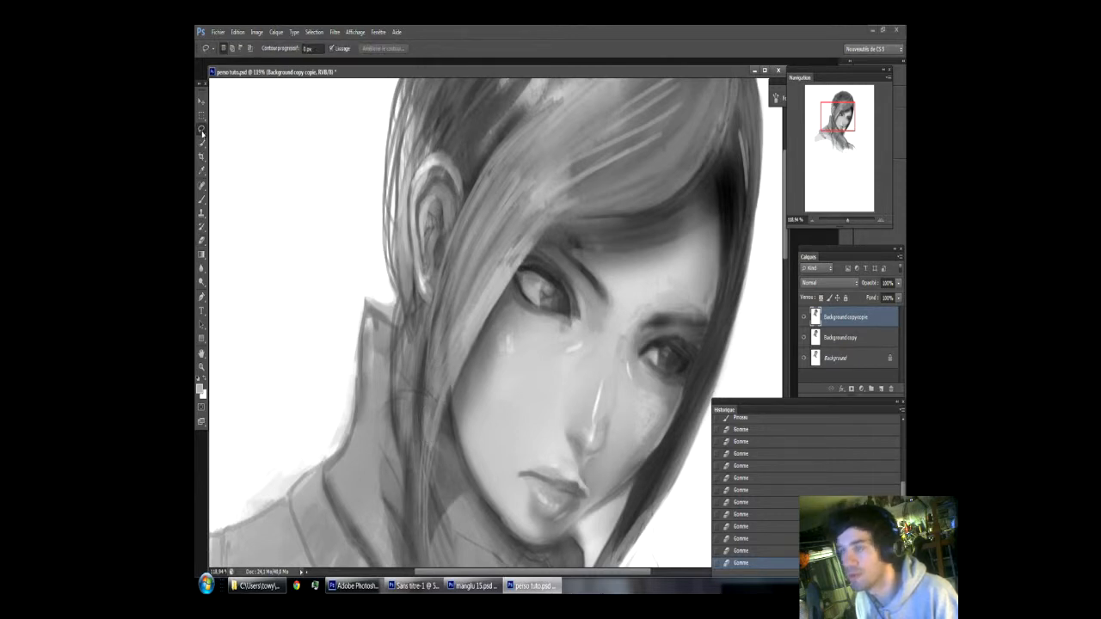
click(201, 130)
click(227, 139)
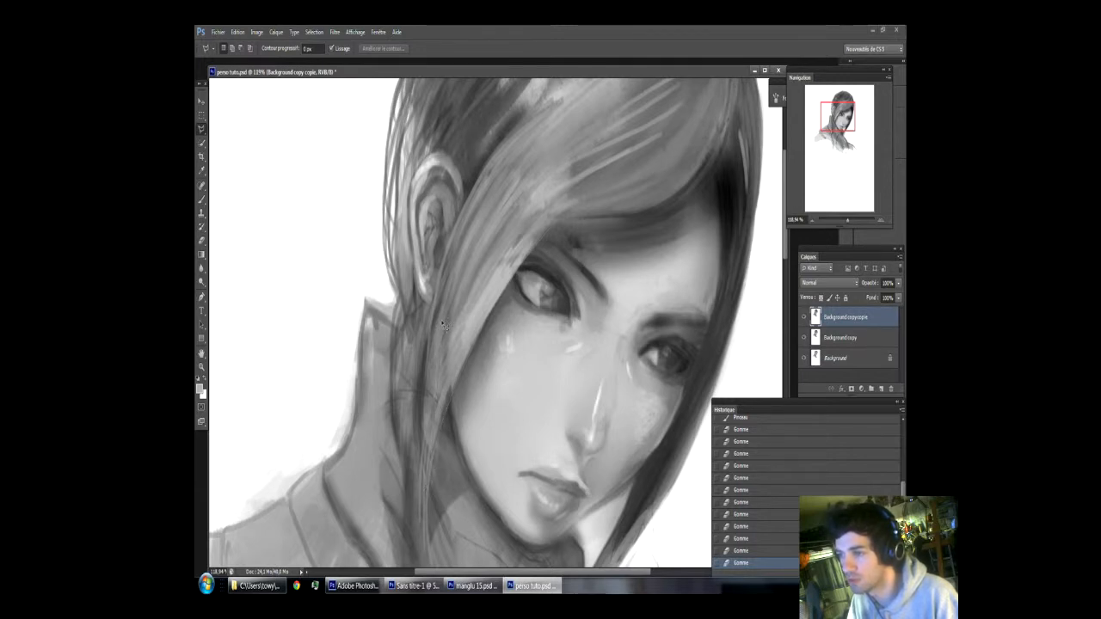
double_click(588, 190)
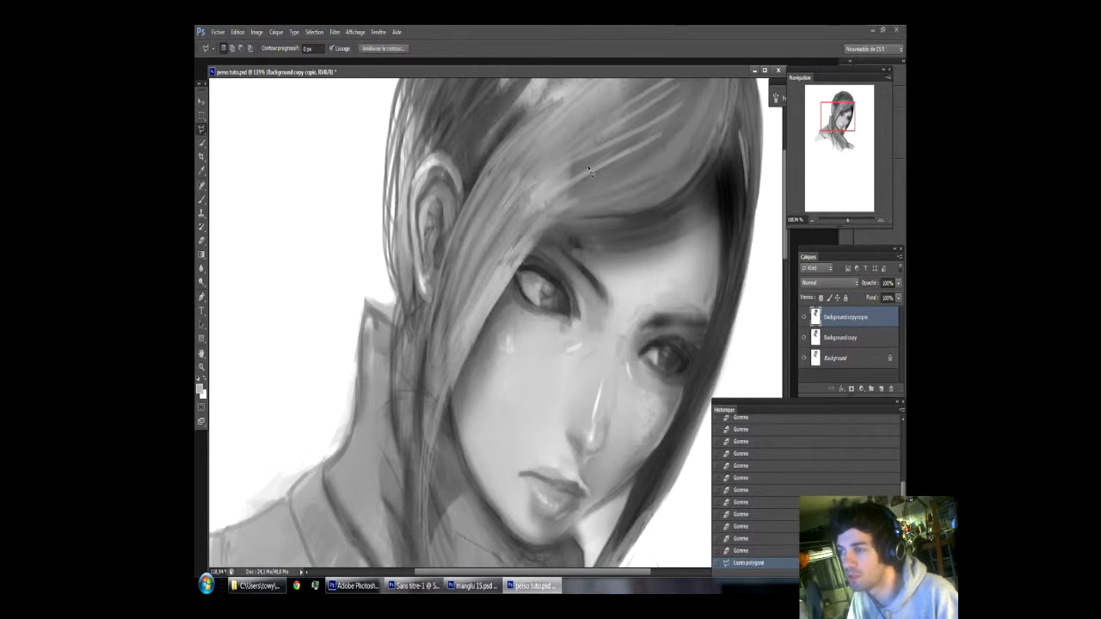
double_click(588, 177)
click(753, 551)
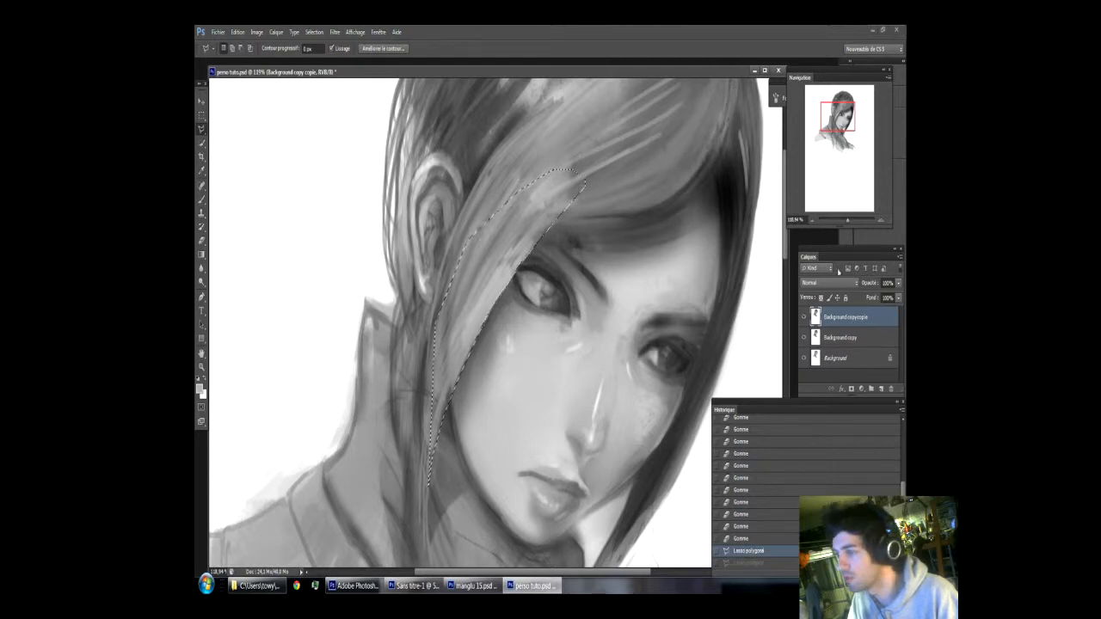
Step: Erase strand-like strokes along the side lock inside the selection with the textured tip, and deselect
drag(848, 214, 857, 214)
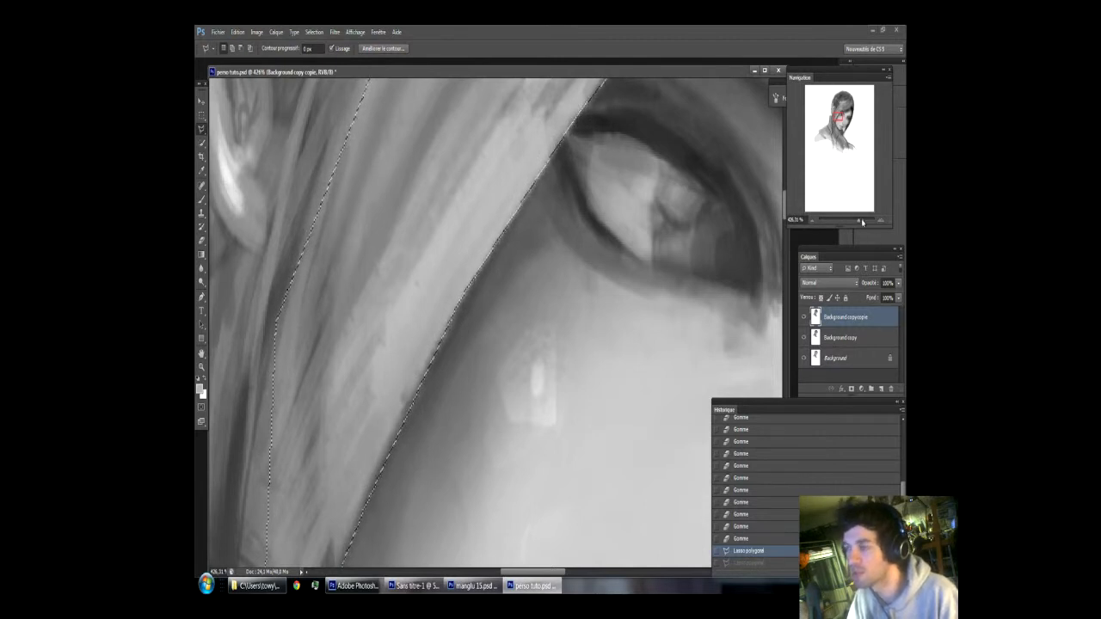
drag(857, 221, 849, 221)
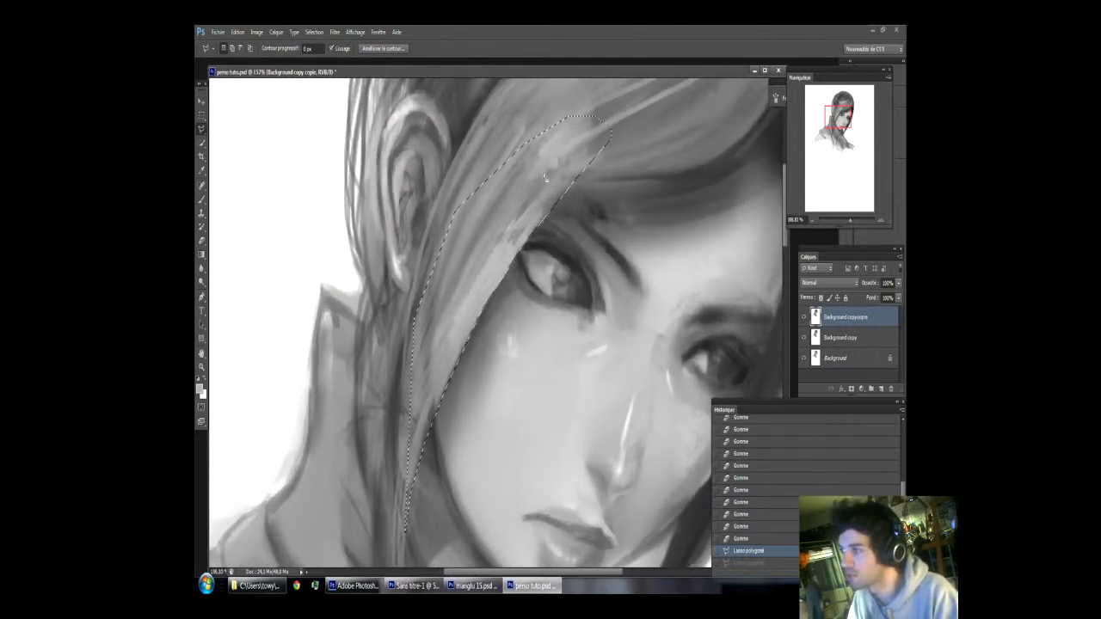
click(201, 200)
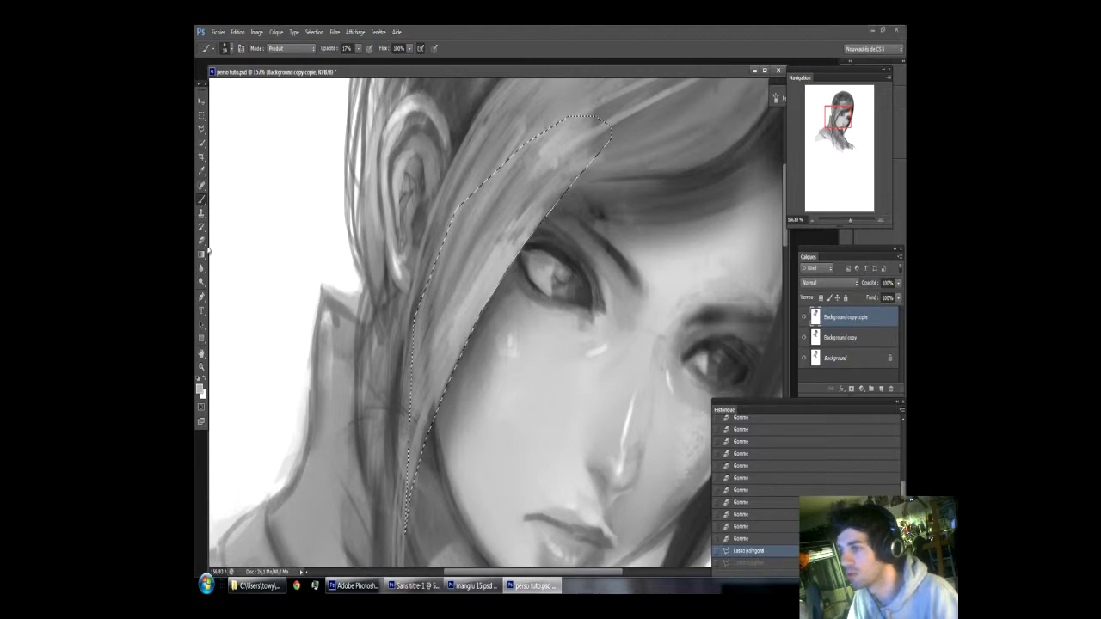
click(201, 241)
drag(541, 222, 523, 260)
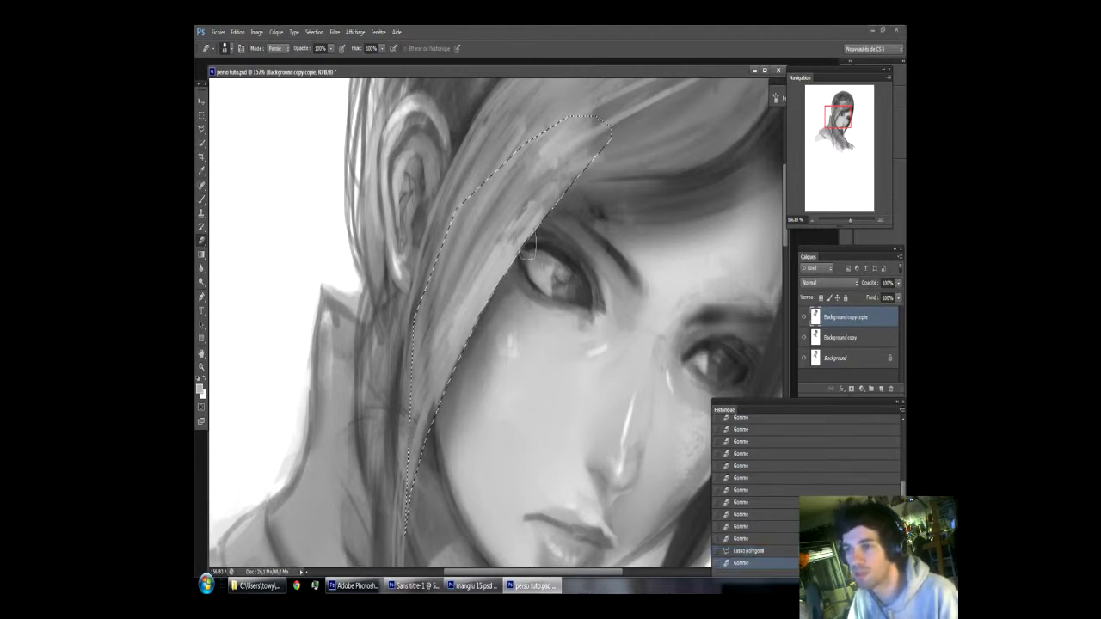
drag(547, 222, 533, 254)
mouse_move(478, 331)
mouse_down()
mouse_move(532, 224)
mouse_move(473, 353)
mouse_up()
drag(499, 164, 494, 180)
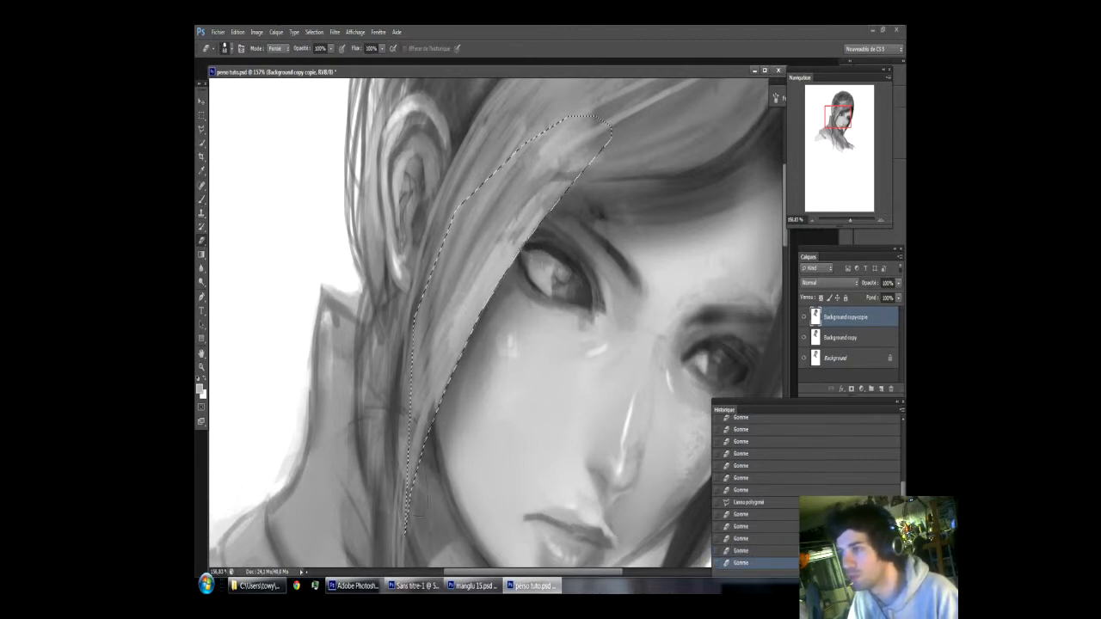
mouse_move(552, 159)
mouse_down()
mouse_move(557, 177)
mouse_move(541, 181)
mouse_up()
drag(537, 225, 527, 250)
drag(534, 228, 482, 335)
drag(426, 443, 422, 486)
click(314, 32)
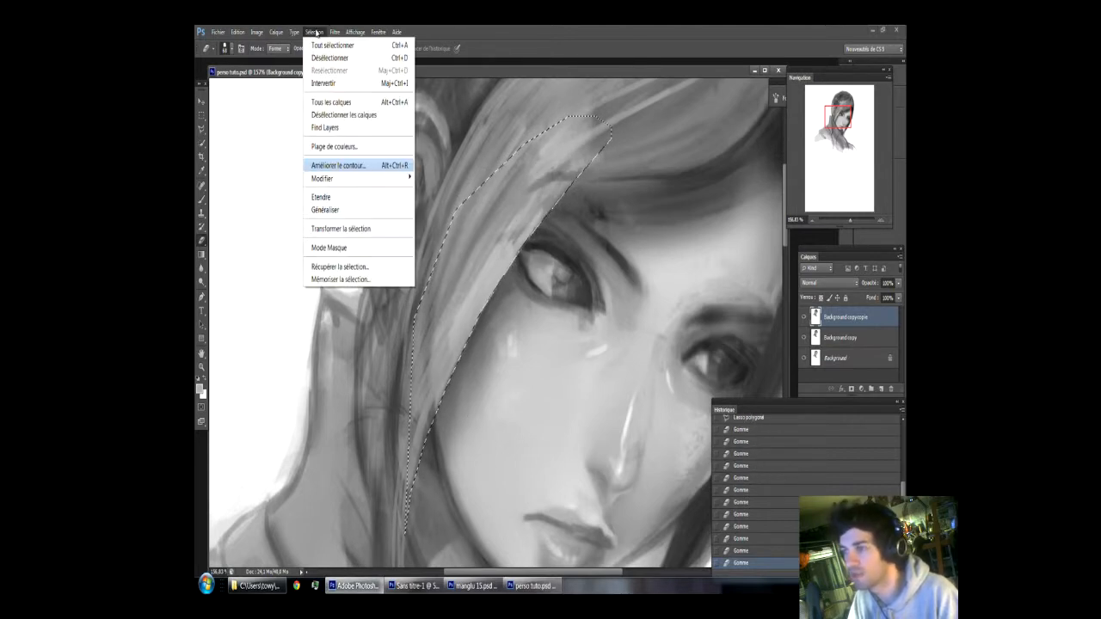
click(330, 59)
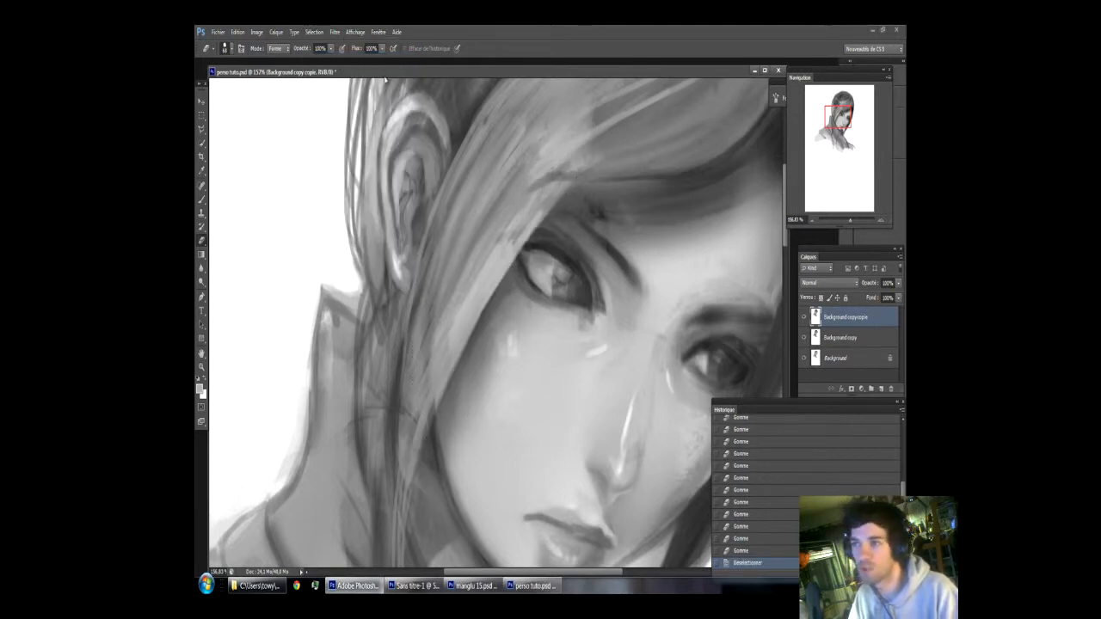
Step: Set the Brush to Normal mode with the 77 px textured tip, and reduce its size
scroll(395, 342, up, 2)
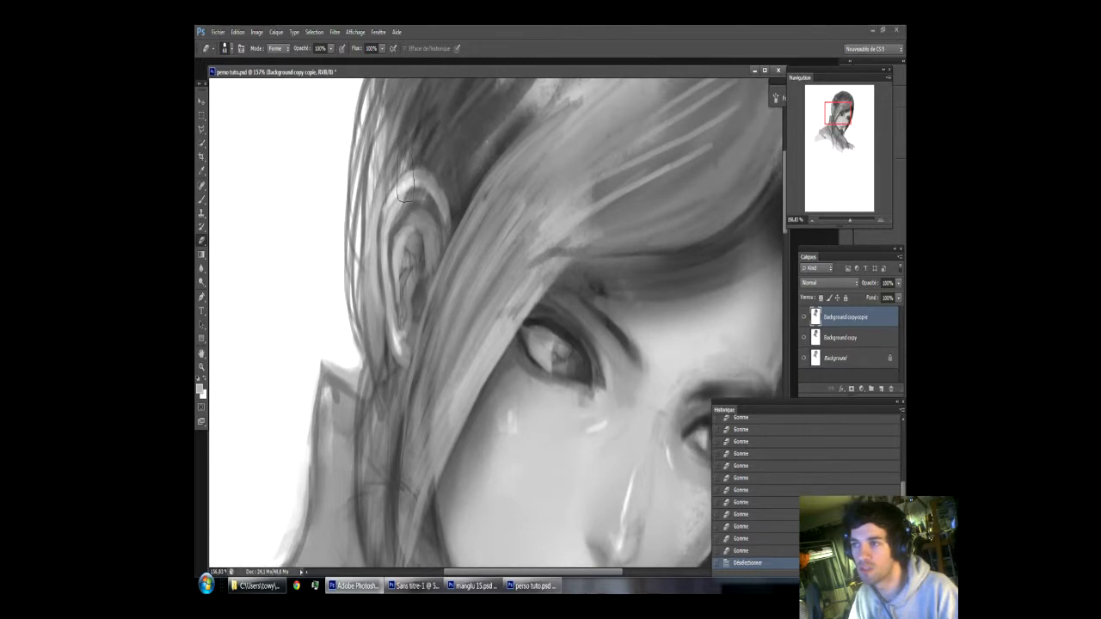
click(201, 200)
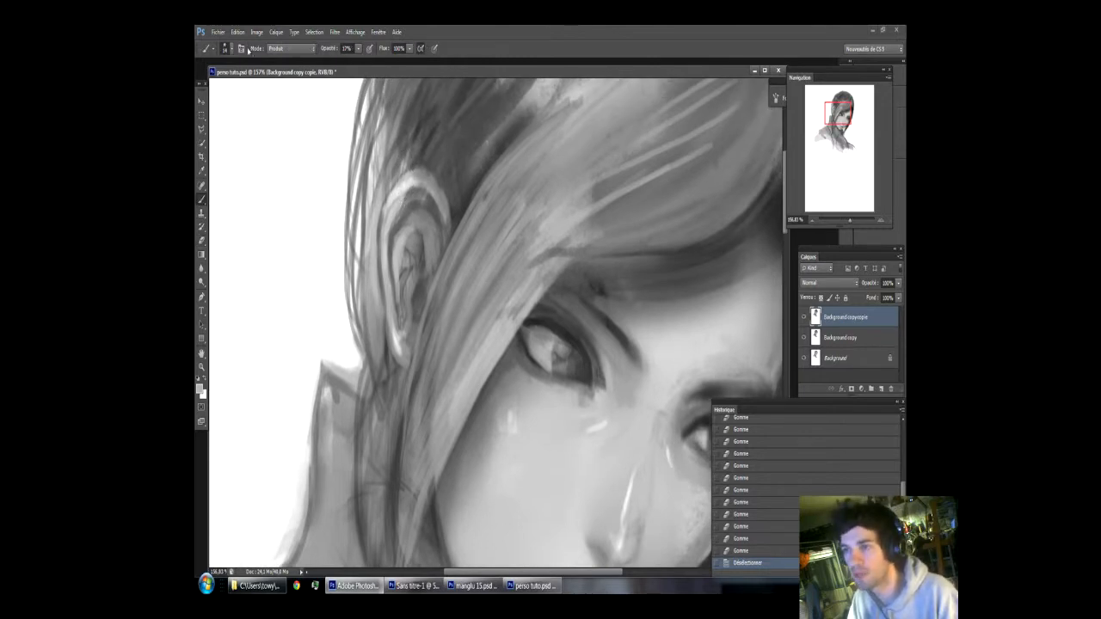
click(282, 49)
click(279, 56)
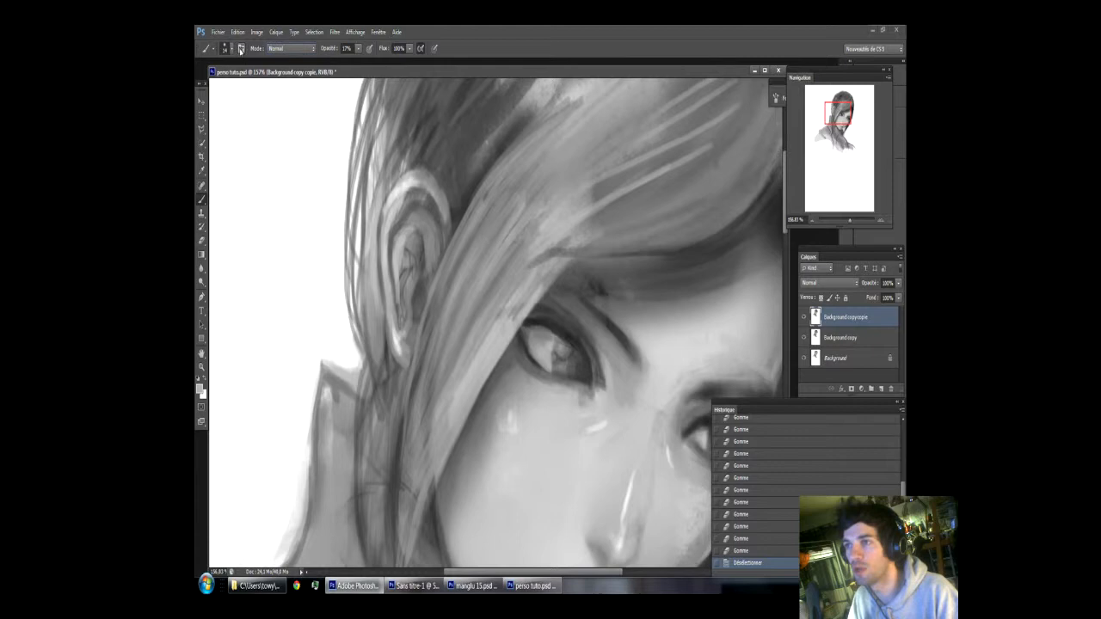
right_click(241, 86)
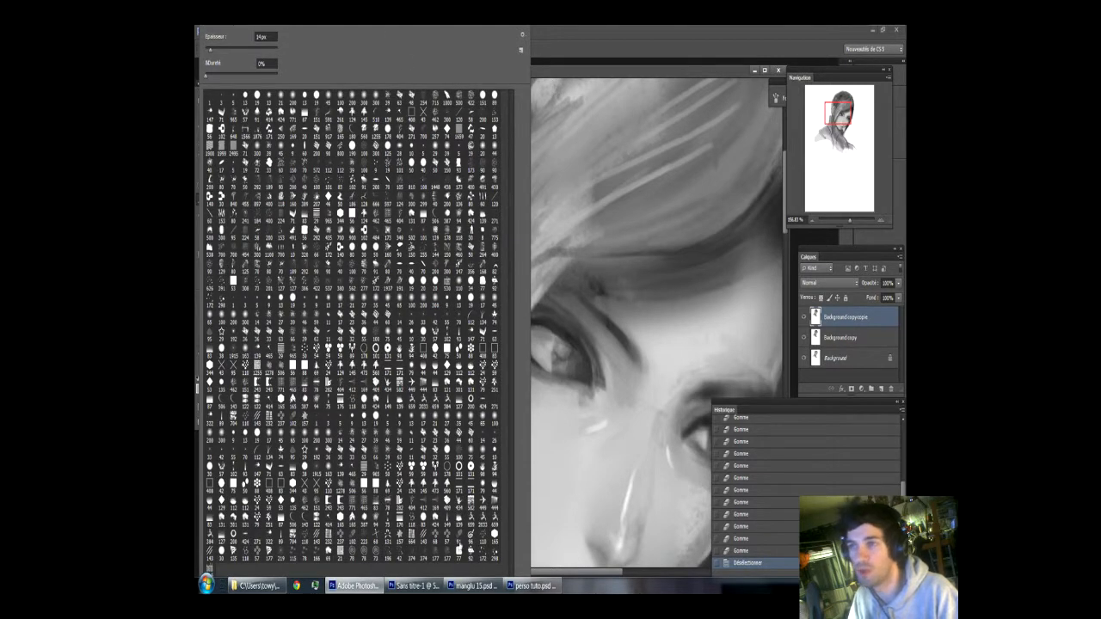
click(461, 551)
drag(230, 54, 222, 53)
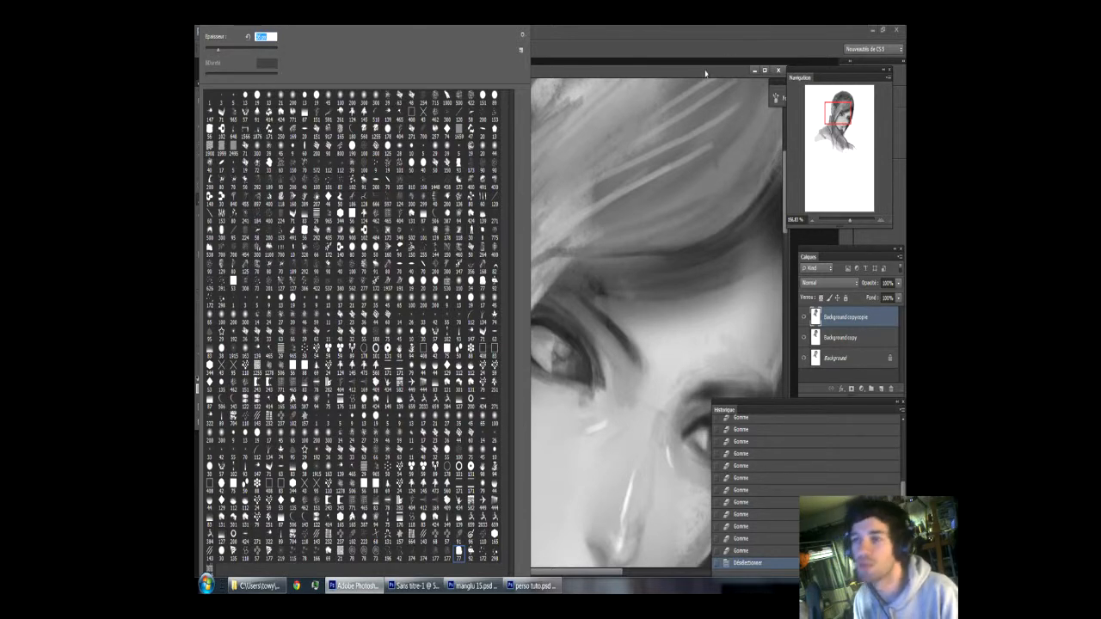
click(605, 49)
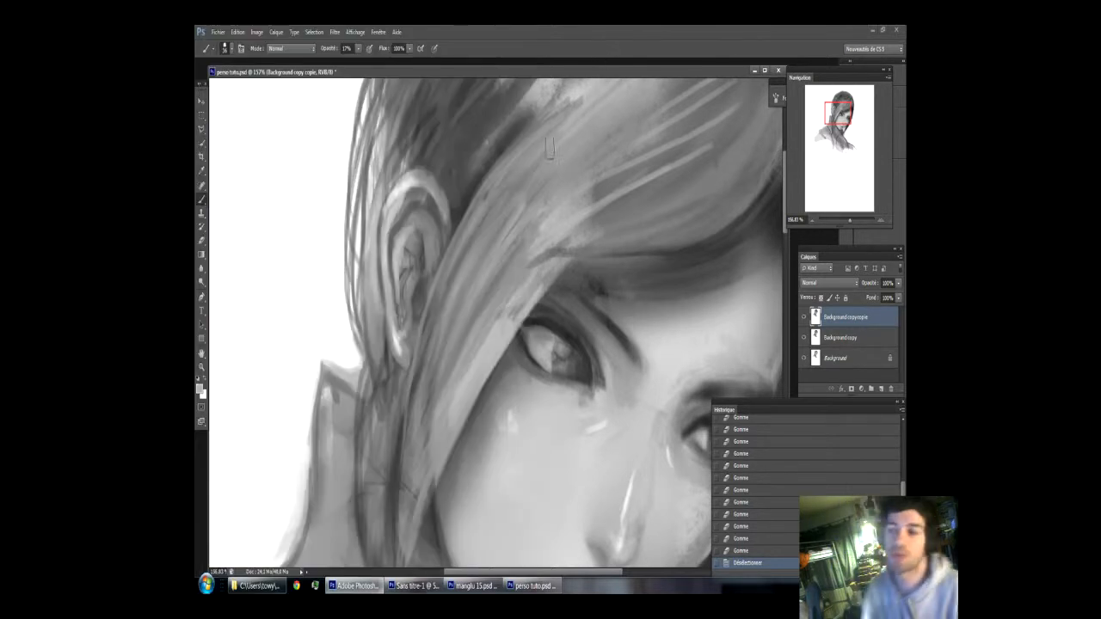
Step: Sample the light hair tone above the eye and paint strands blending the side lock into the fringe
alt+click(562, 235)
drag(558, 237, 622, 208)
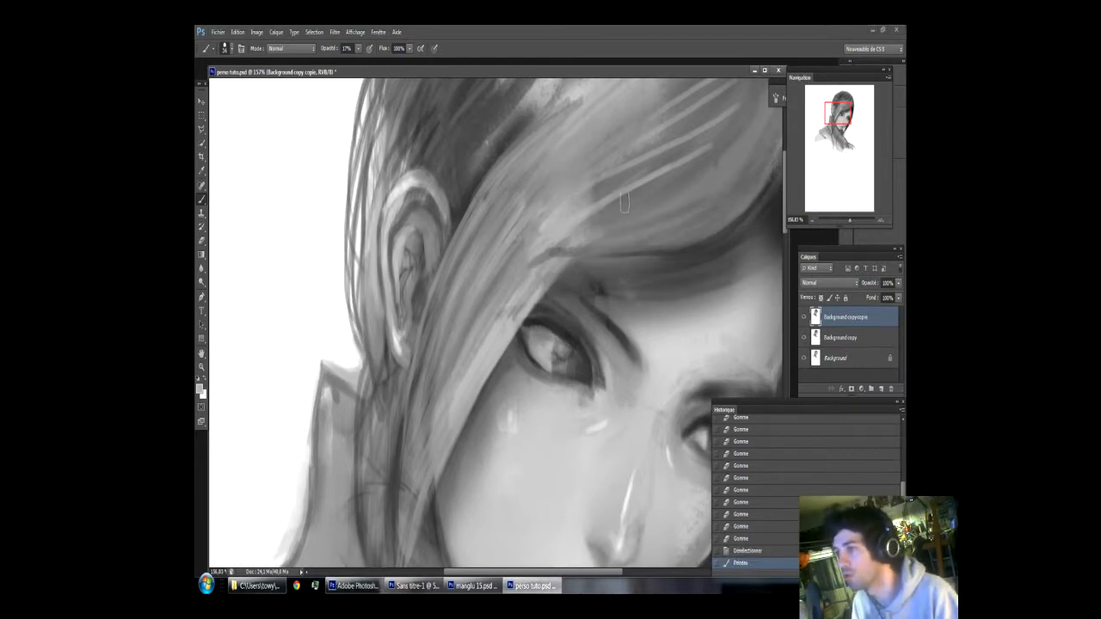
mouse_move(564, 253)
mouse_down()
mouse_move(653, 205)
mouse_move(615, 220)
mouse_up()
drag(559, 246, 610, 219)
mouse_move(506, 294)
mouse_down()
mouse_move(593, 232)
mouse_move(559, 256)
mouse_up()
drag(515, 299, 551, 258)
drag(528, 272, 585, 232)
Step: Sample the light strand tone in the fringe and paint further strands across it with the textured brush
drag(839, 120, 847, 122)
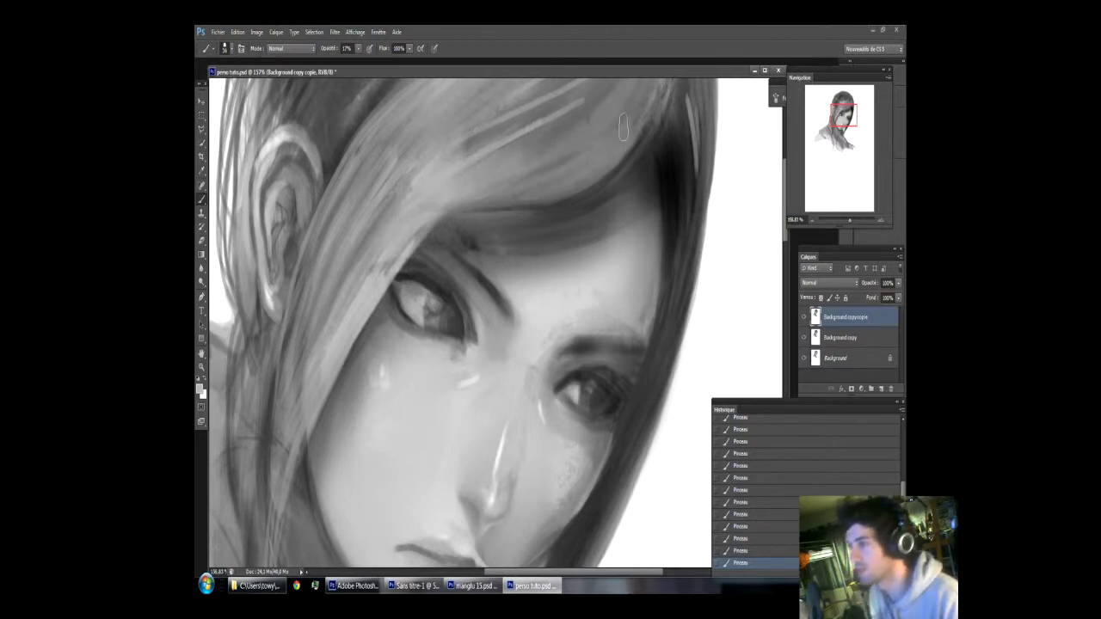
drag(847, 113, 845, 110)
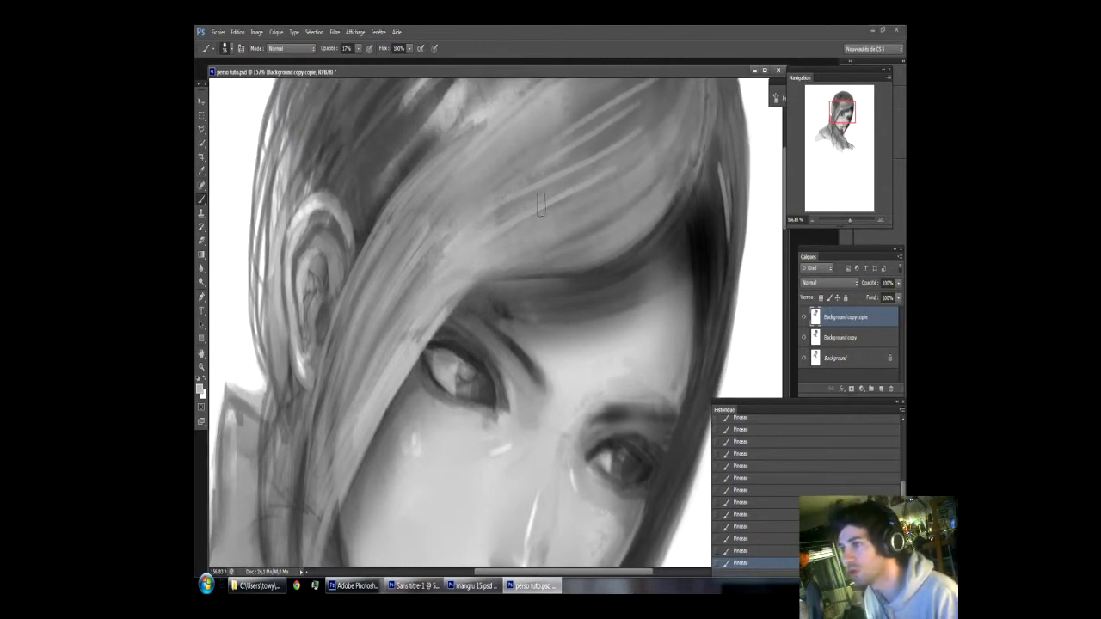
alt+click(631, 166)
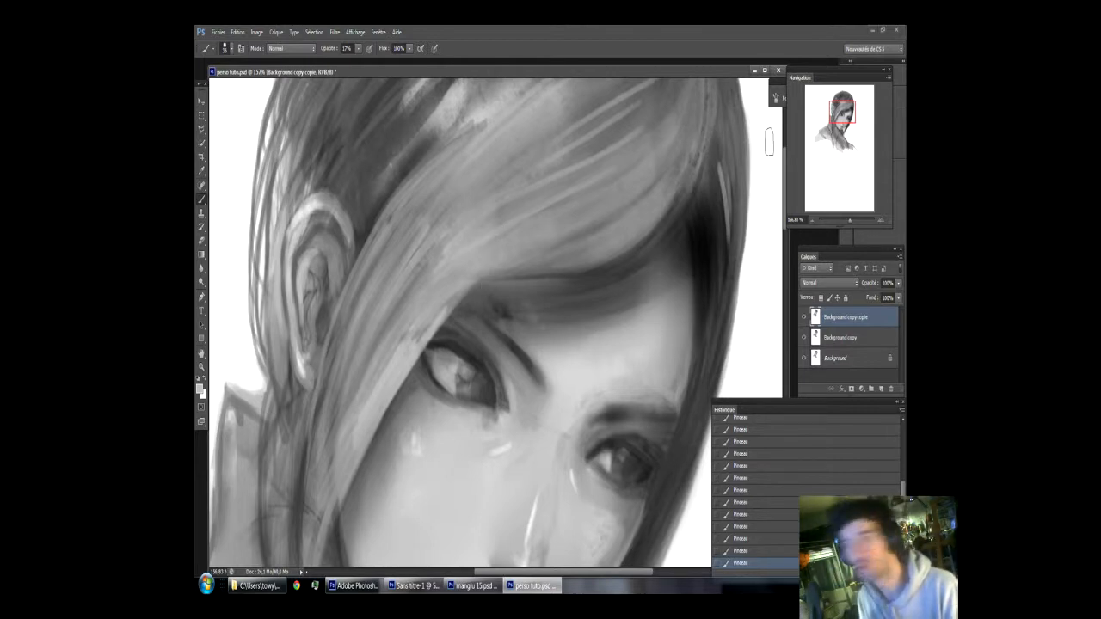
Step: Look through the keyboard shortcut and application menu settings, and close them without making changes
click(237, 32)
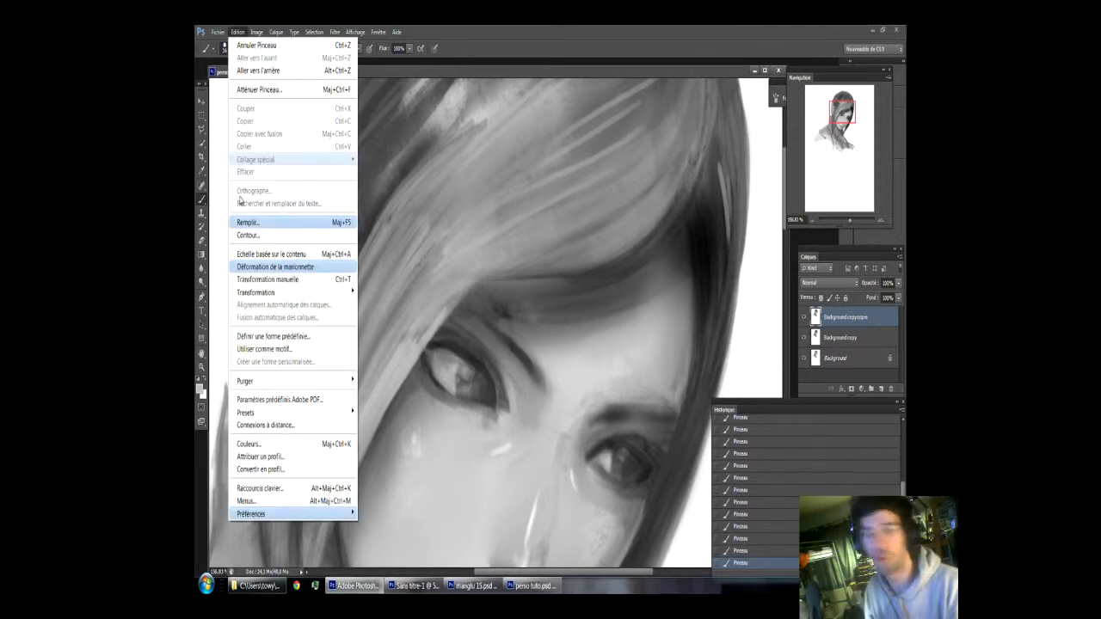
click(253, 488)
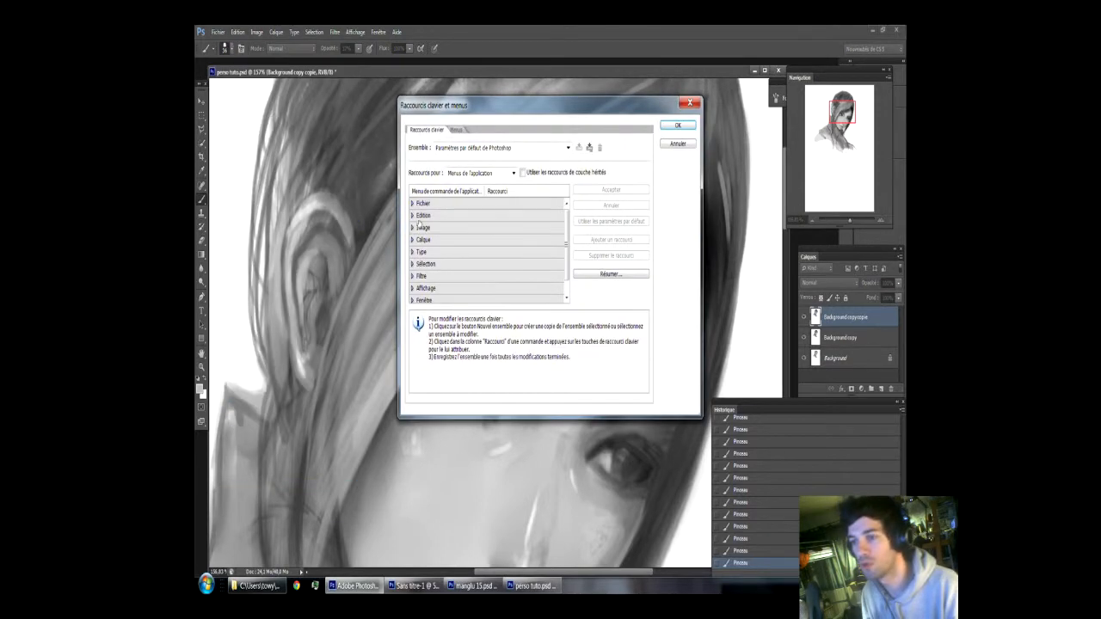
click(457, 130)
click(427, 130)
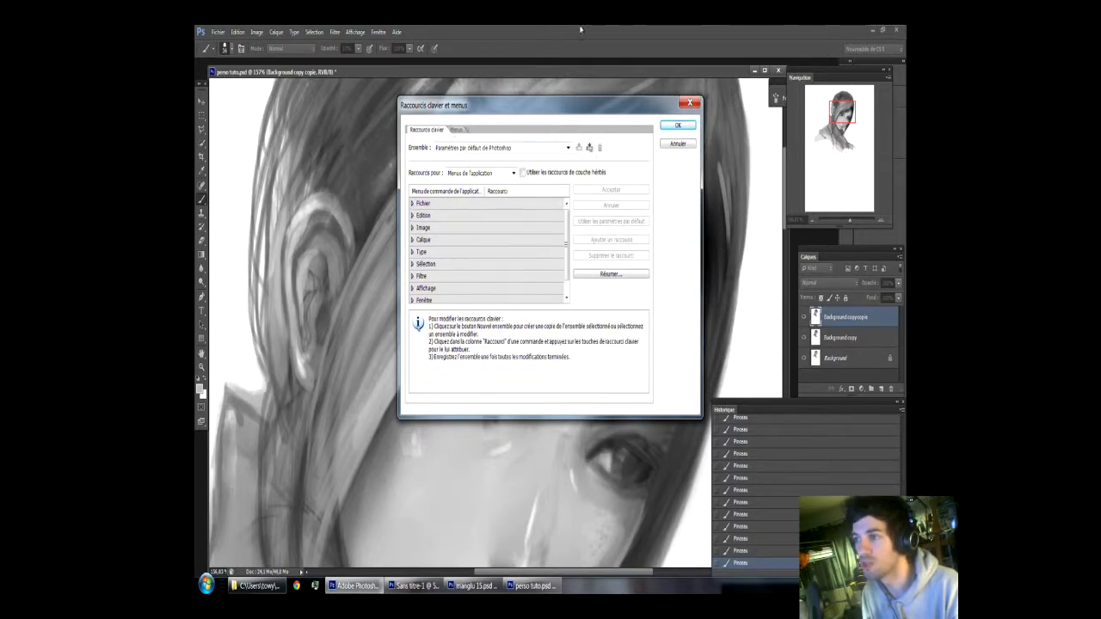
click(458, 130)
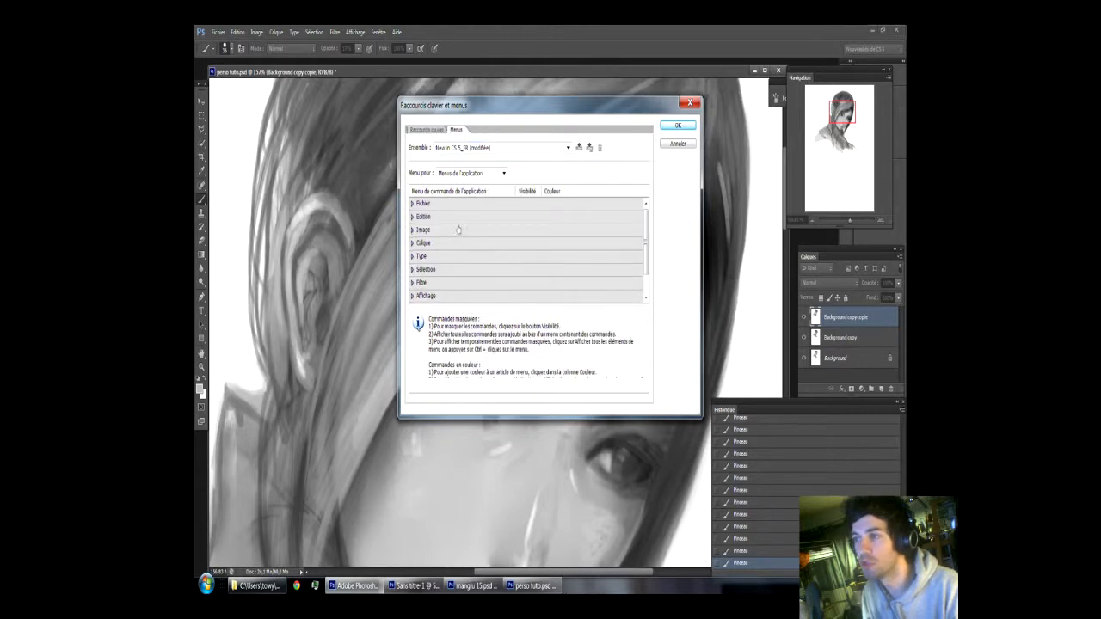
click(449, 175)
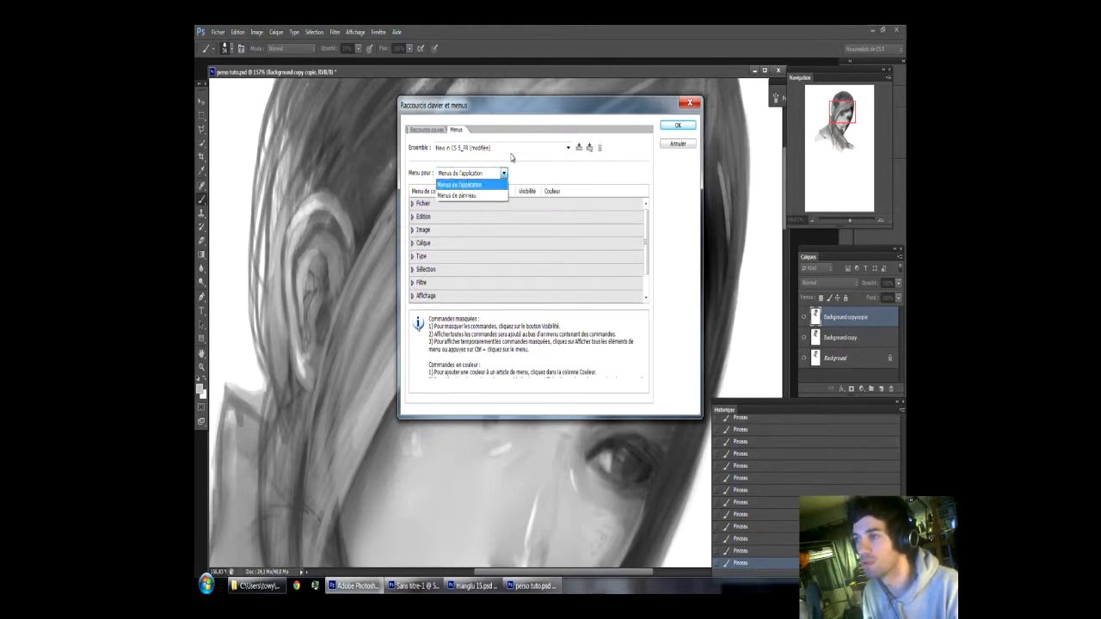
click(667, 151)
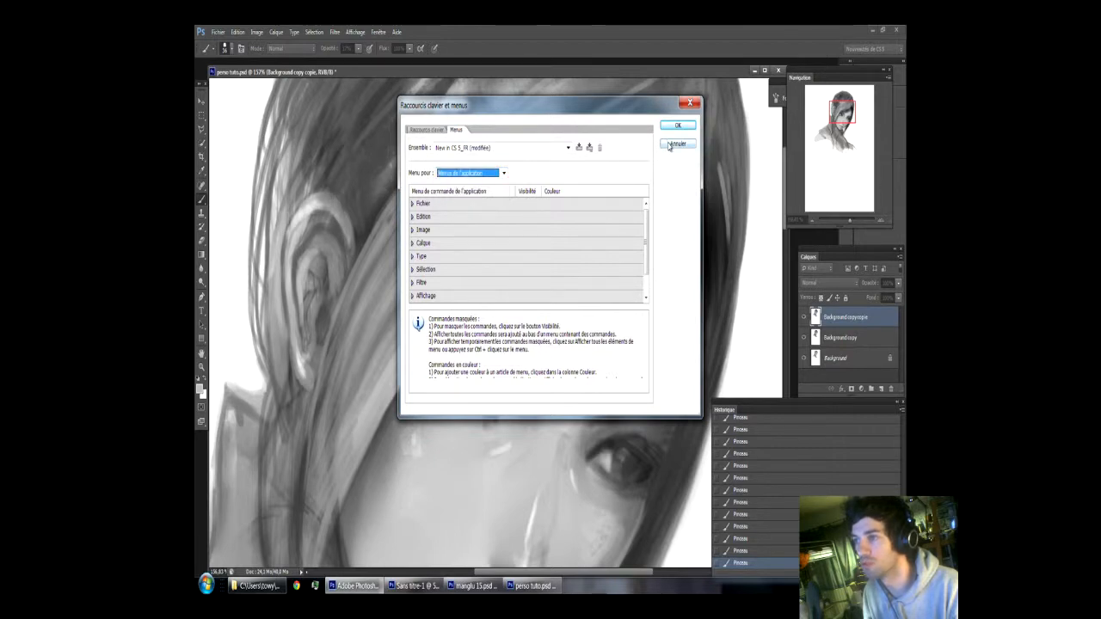
click(670, 145)
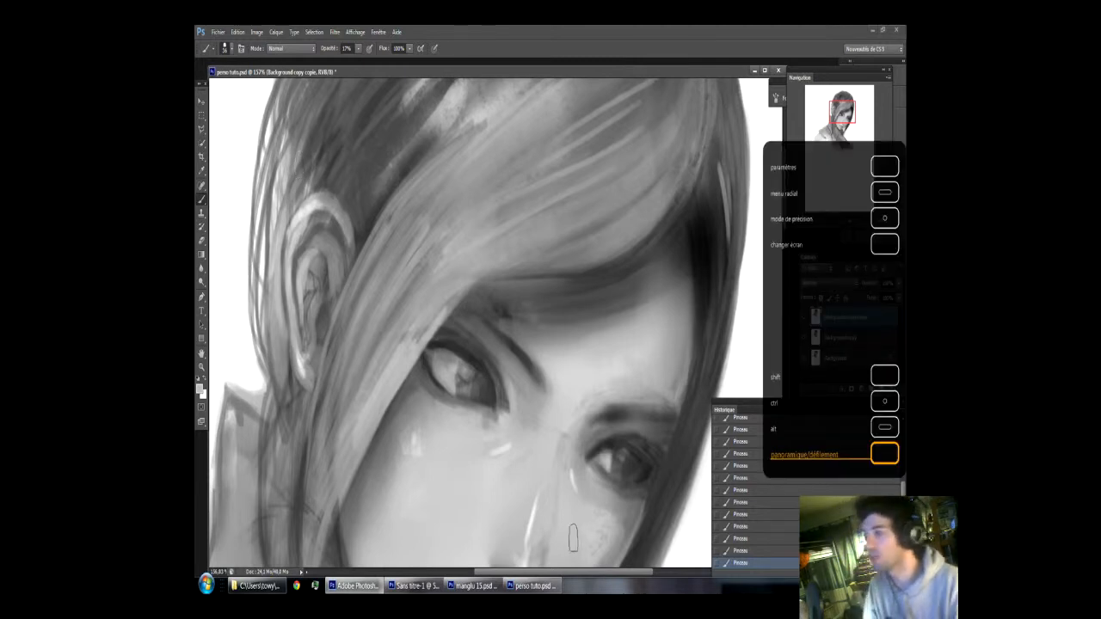
Step: Sample the mid-grey tone in the fringe and paint strands from the crown down along the fringe's upper edge
key(alt)
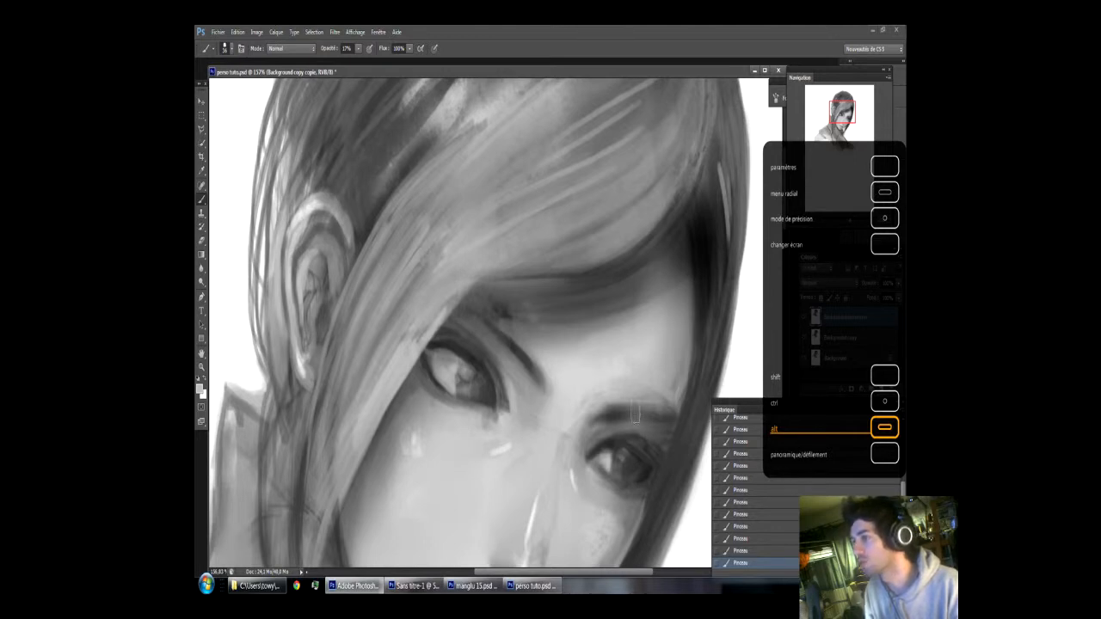
drag(748, 407, 760, 399)
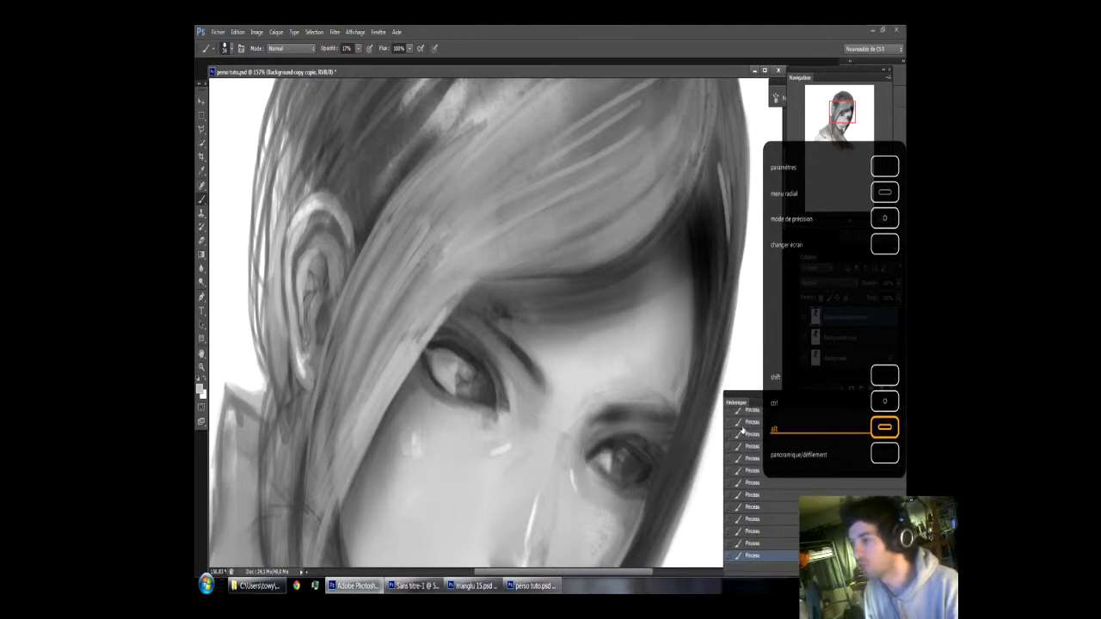
mouse_move(833, 105)
mouse_down()
mouse_move(839, 117)
mouse_move(830, 95)
mouse_move(831, 104)
mouse_up()
alt+click(577, 244)
mouse_move(629, 172)
mouse_down()
mouse_move(512, 209)
mouse_move(644, 165)
mouse_move(514, 212)
mouse_up()
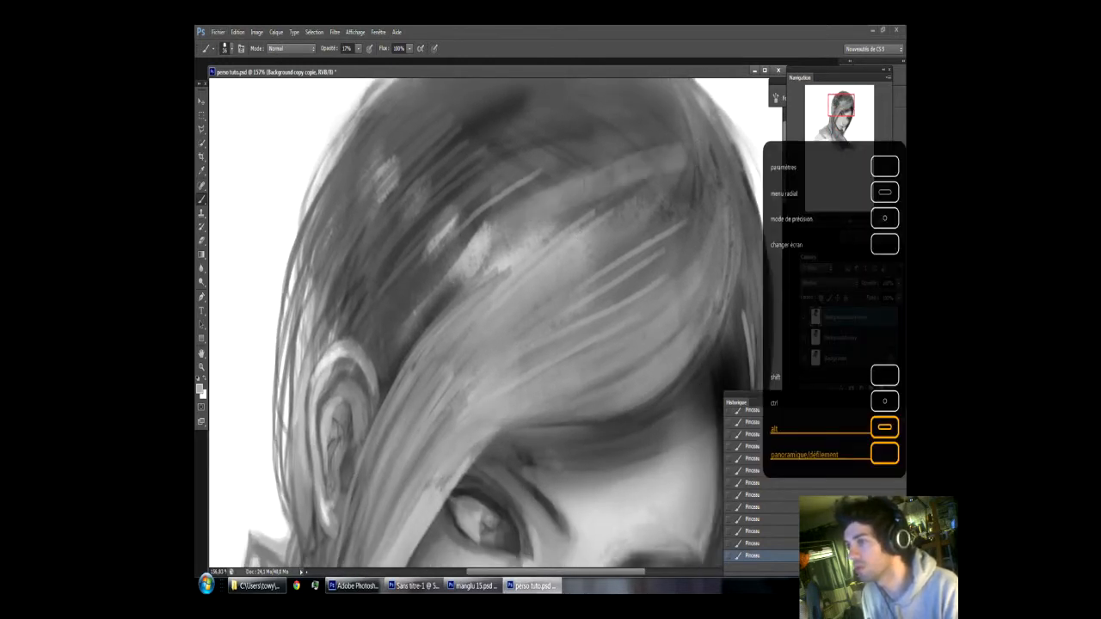
drag(620, 153, 501, 200)
drag(571, 170, 460, 221)
drag(520, 207, 399, 294)
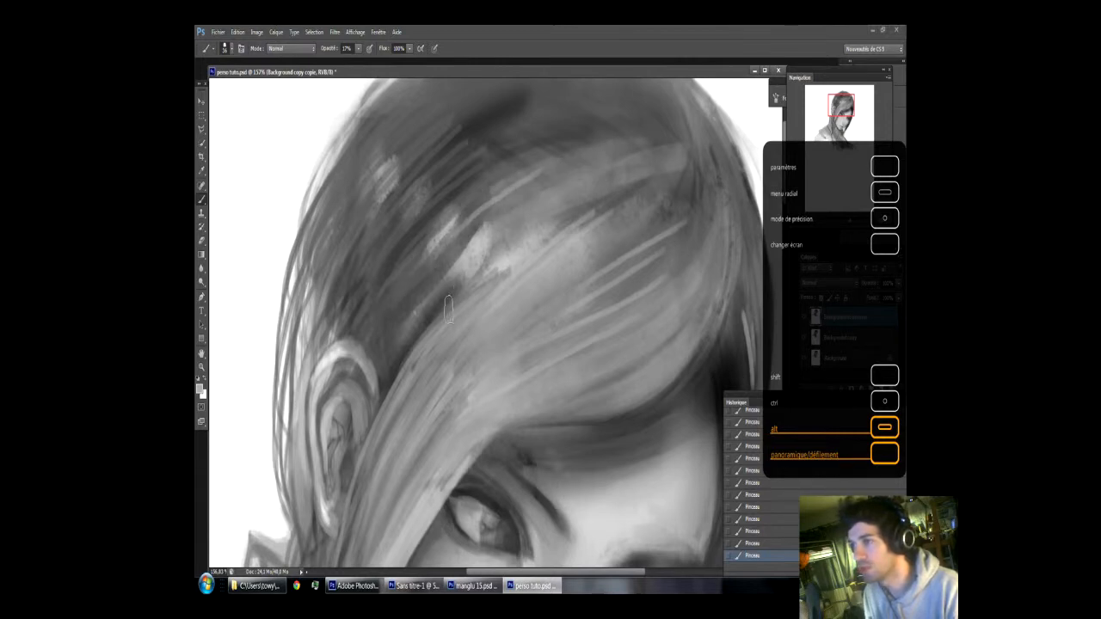
drag(482, 254, 442, 320)
mouse_move(458, 279)
mouse_down()
mouse_move(403, 345)
mouse_move(404, 326)
mouse_up()
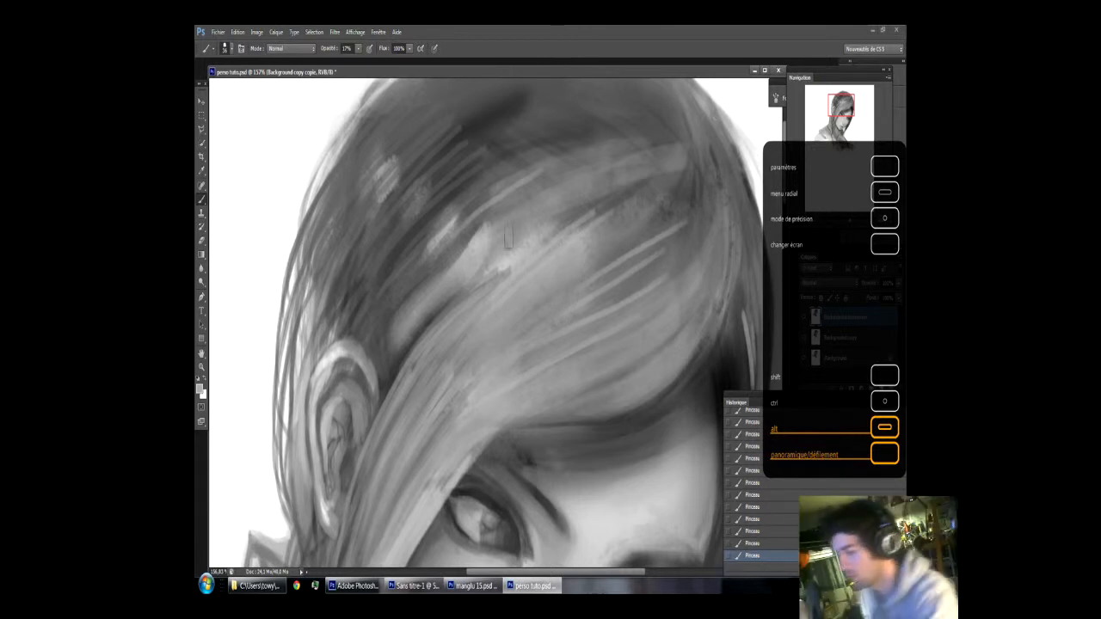
Step: Paint soft grey strands over the hair between the crown and the ear, blending the light patches
drag(442, 217, 370, 292)
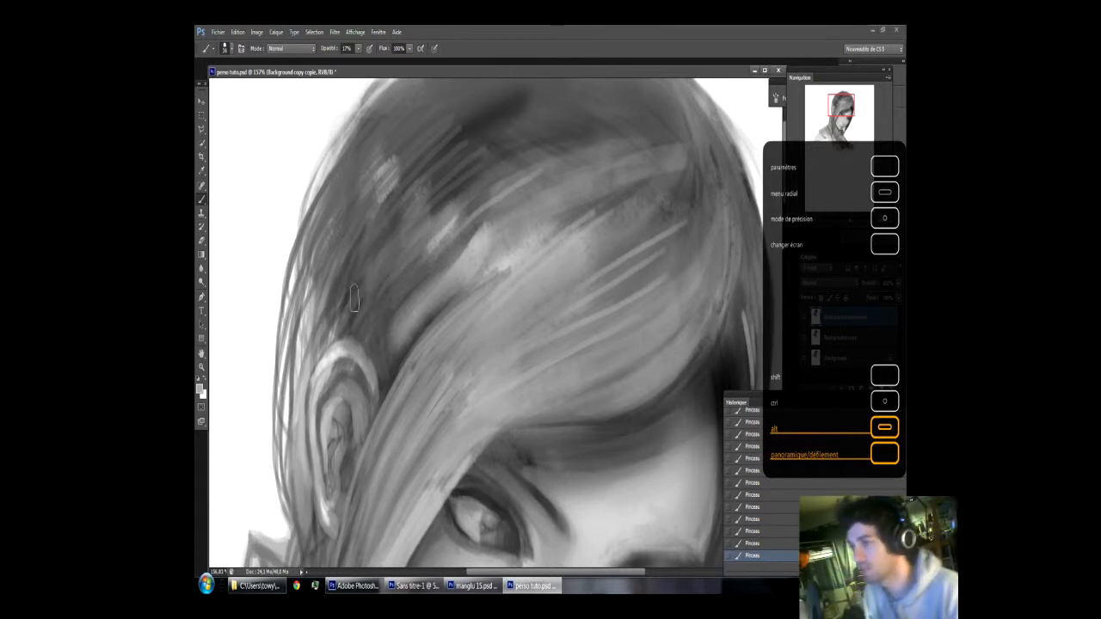
mouse_move(430, 190)
mouse_down()
mouse_move(352, 309)
mouse_move(337, 309)
mouse_move(333, 293)
mouse_up()
drag(383, 202, 320, 275)
drag(369, 179, 313, 282)
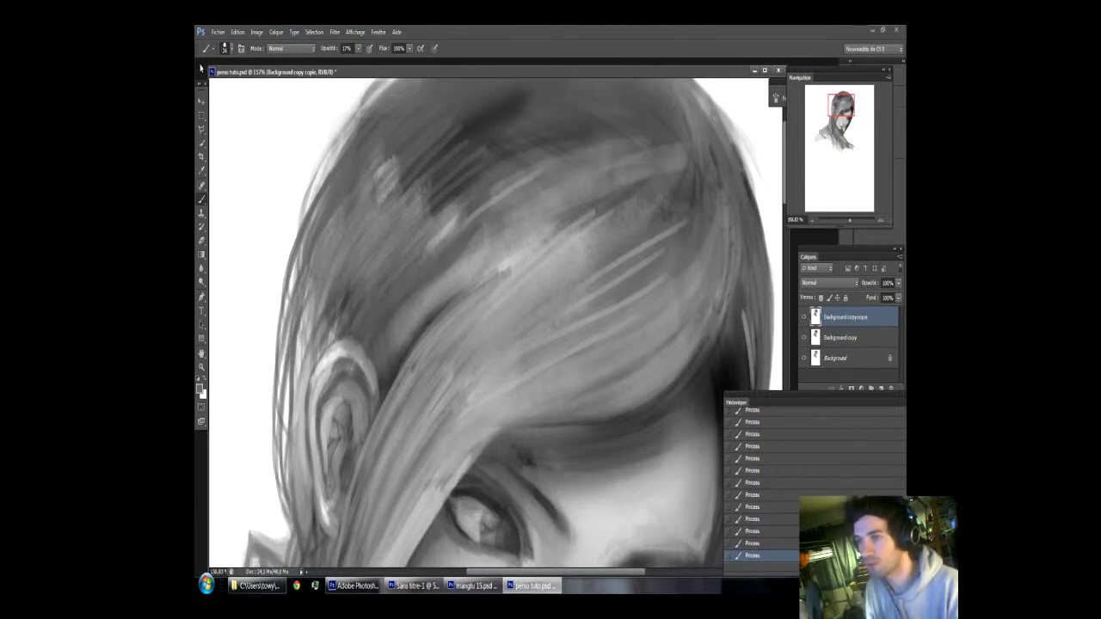
Step: Select the 254 px textured hair brush, raise its opacity, and paint fine grey strands across the crown and upper fringe
click(232, 49)
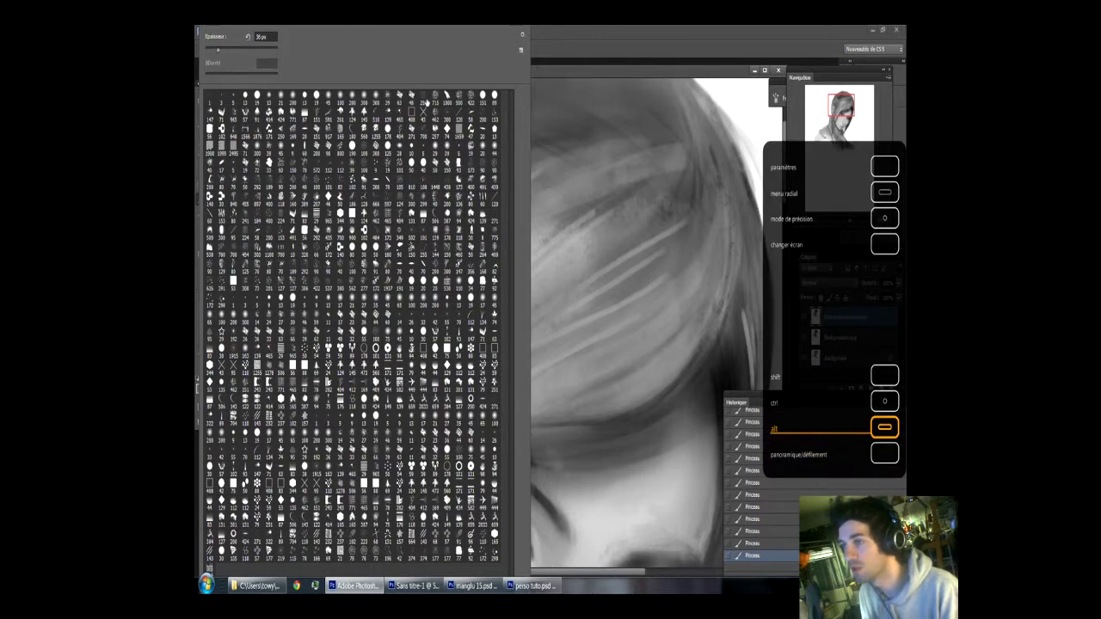
click(424, 97)
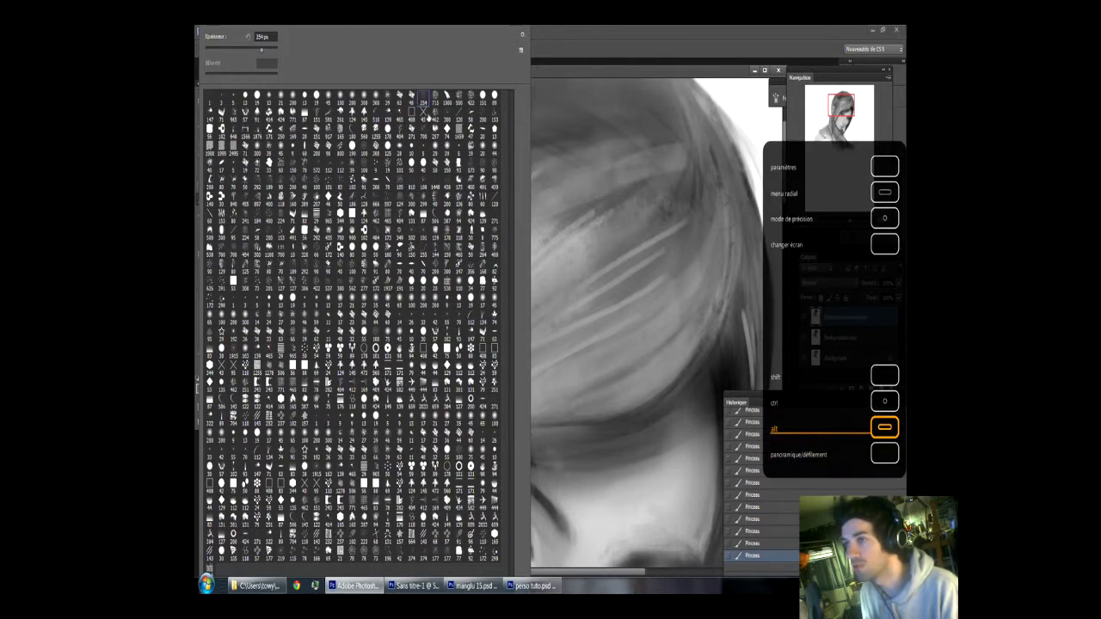
click(604, 187)
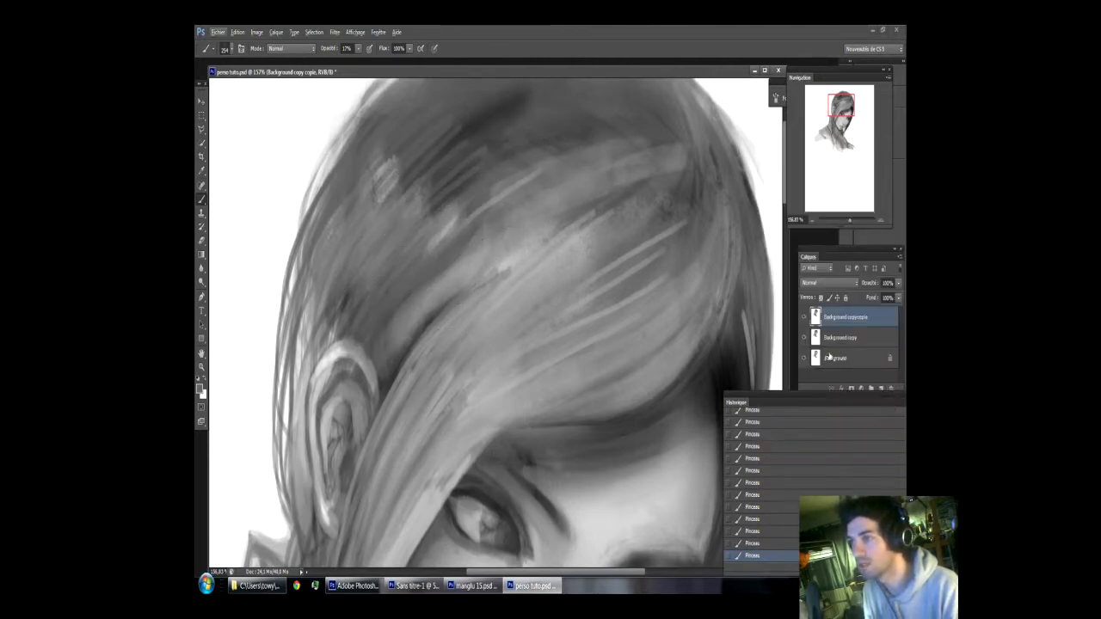
drag(842, 113, 846, 105)
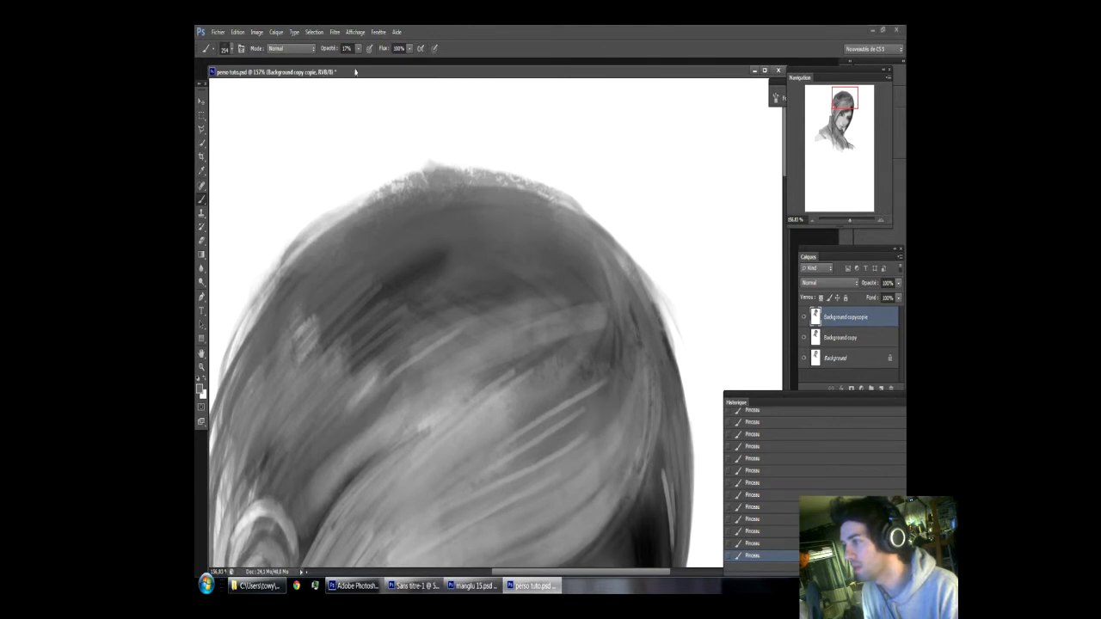
drag(376, 62, 384, 63)
drag(499, 267, 349, 357)
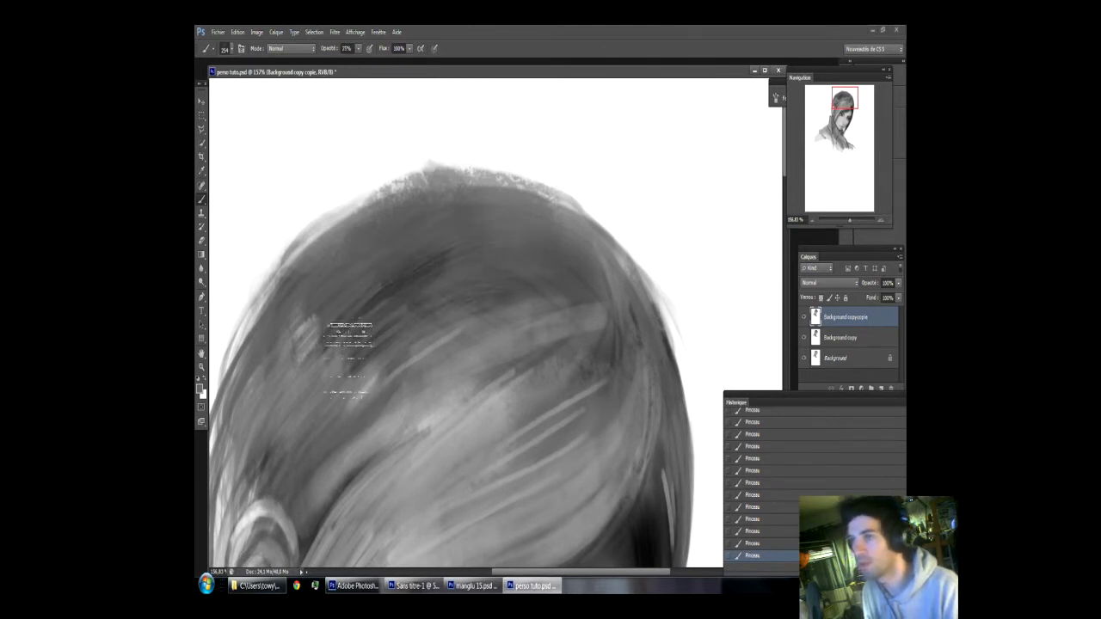
drag(467, 290, 352, 344)
drag(506, 377, 388, 440)
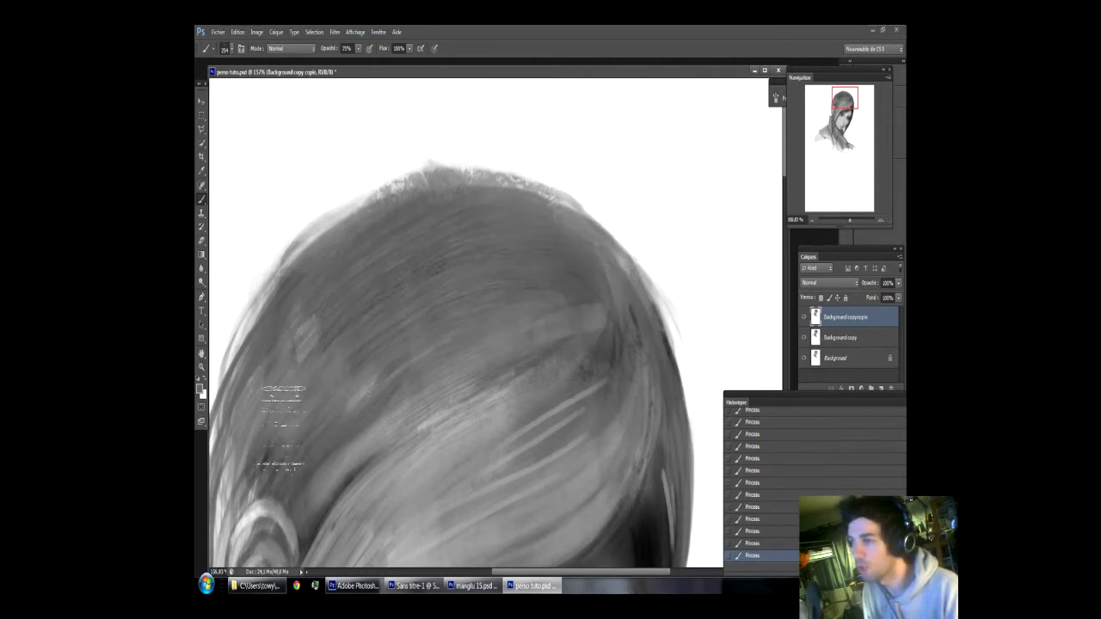
Step: Sample the white of the background and paint fine textured highlight strands across the crown and fringe
alt+click(519, 163)
drag(462, 276, 391, 360)
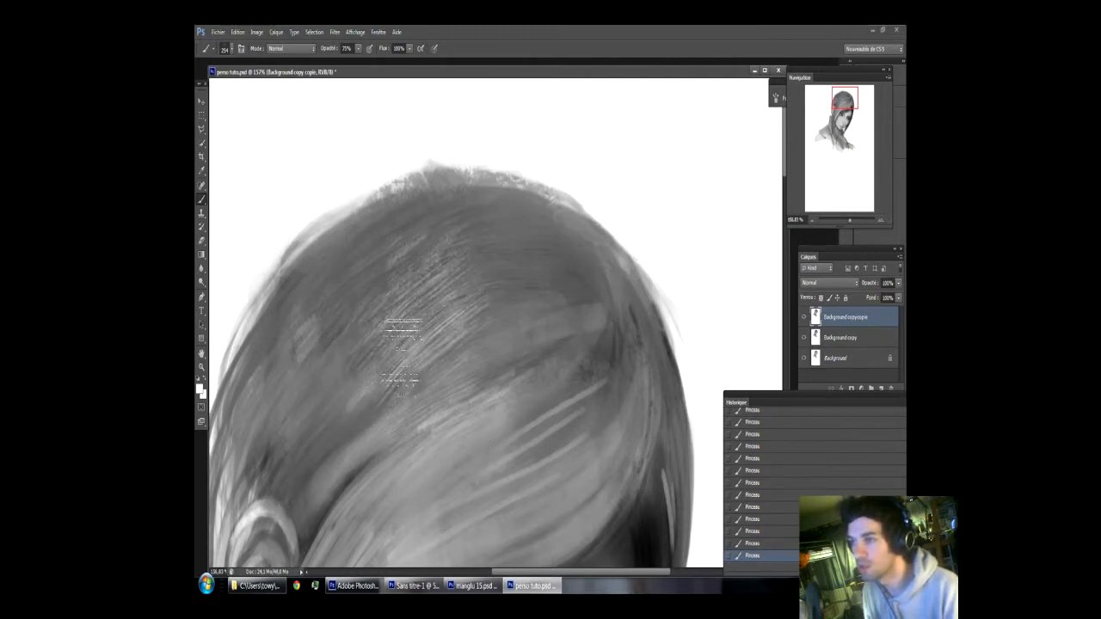
drag(481, 319, 373, 447)
mouse_move(434, 249)
mouse_down()
mouse_move(311, 418)
mouse_move(252, 422)
mouse_up()
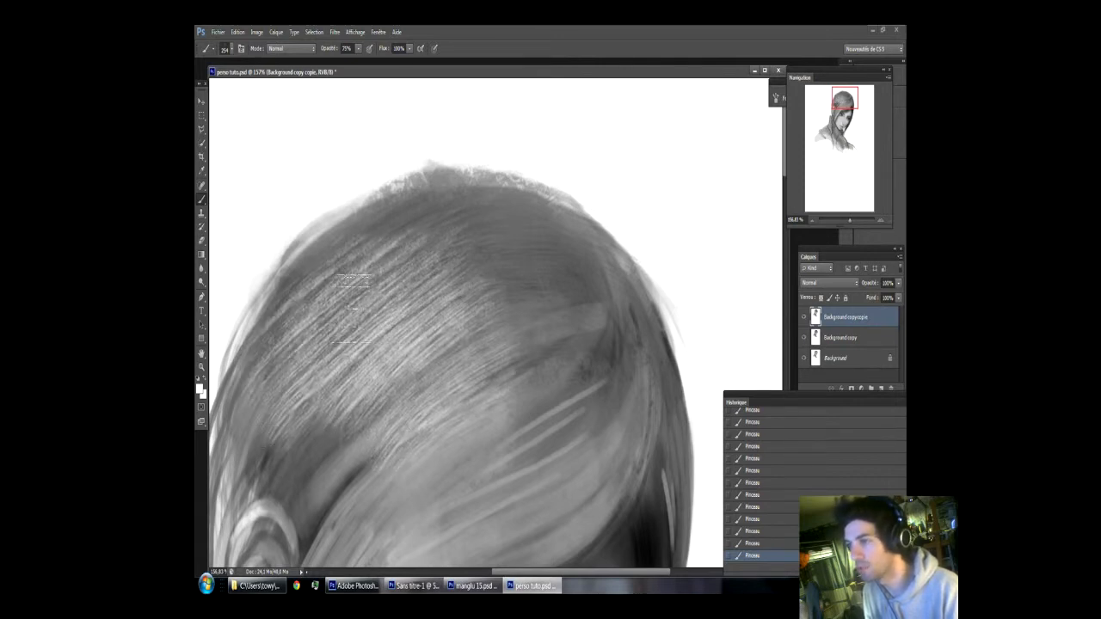
drag(362, 258, 263, 404)
drag(572, 230, 440, 340)
drag(602, 317, 507, 426)
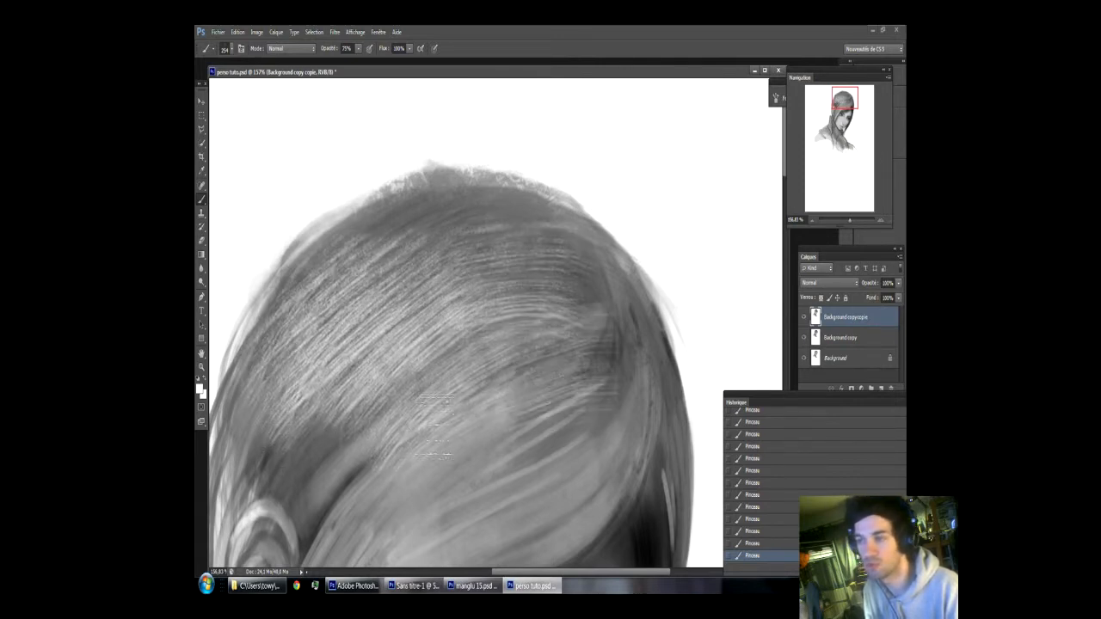
drag(574, 354, 456, 482)
drag(546, 228, 438, 284)
drag(499, 198, 413, 275)
drag(392, 232, 275, 392)
Step: Paint white textured strands over the fringe's end, the hair parting and the upper part of the far side lock
drag(842, 101, 844, 108)
drag(581, 245, 507, 340)
drag(844, 107, 844, 104)
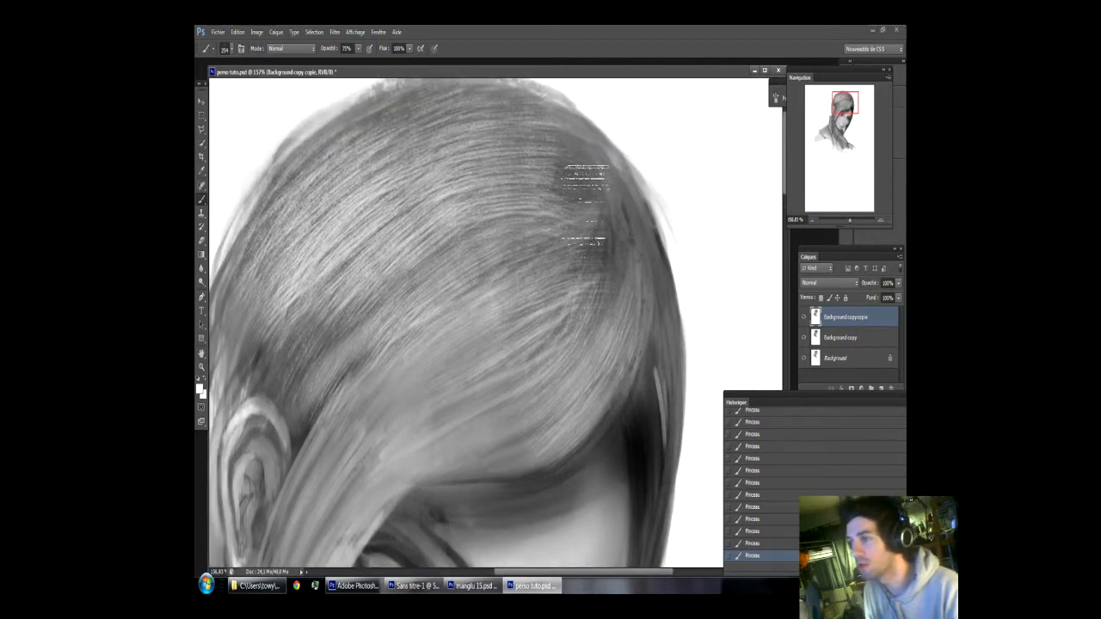
drag(607, 244, 538, 170)
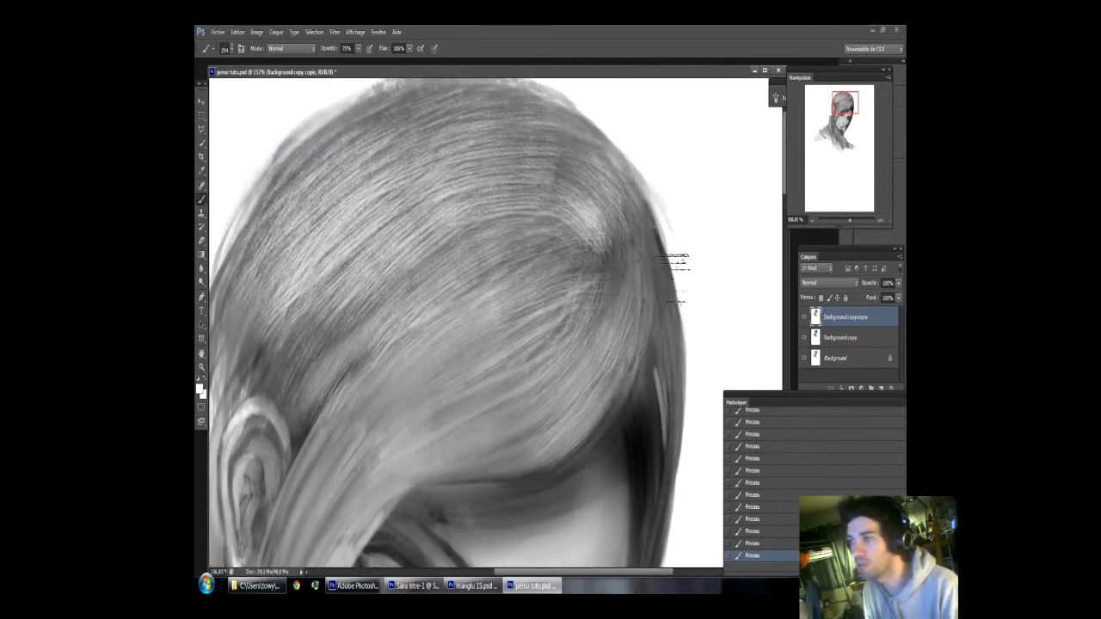
drag(668, 281, 666, 361)
drag(658, 318, 649, 447)
drag(844, 104, 845, 117)
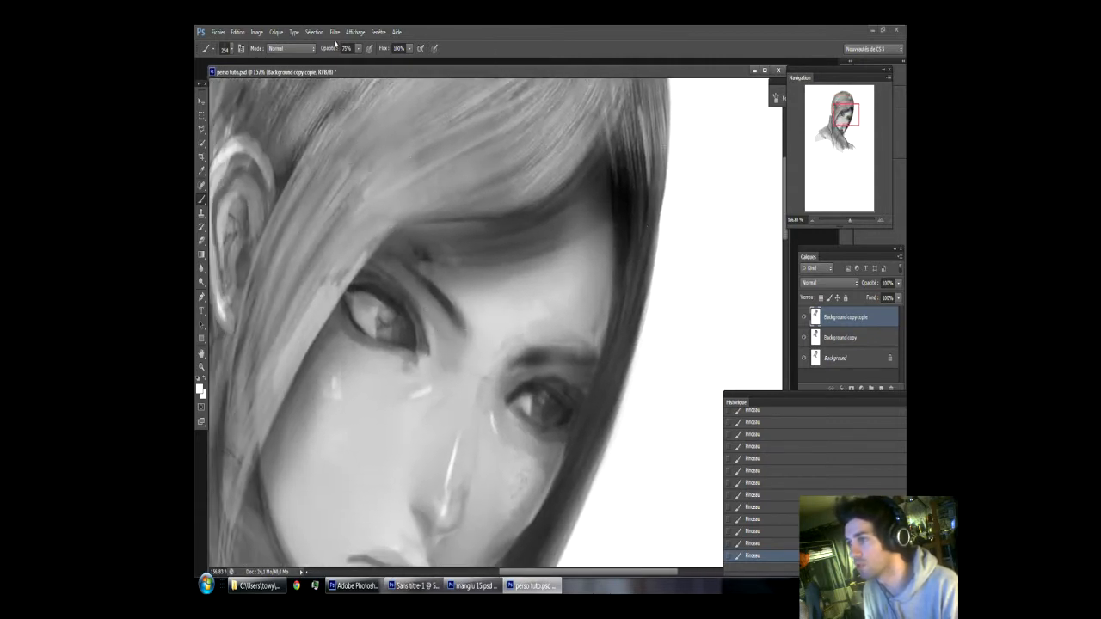
Step: Reduce the textured hair brush to 70 px and paint fine light strands down the dark lock beside the far eye
click(229, 50)
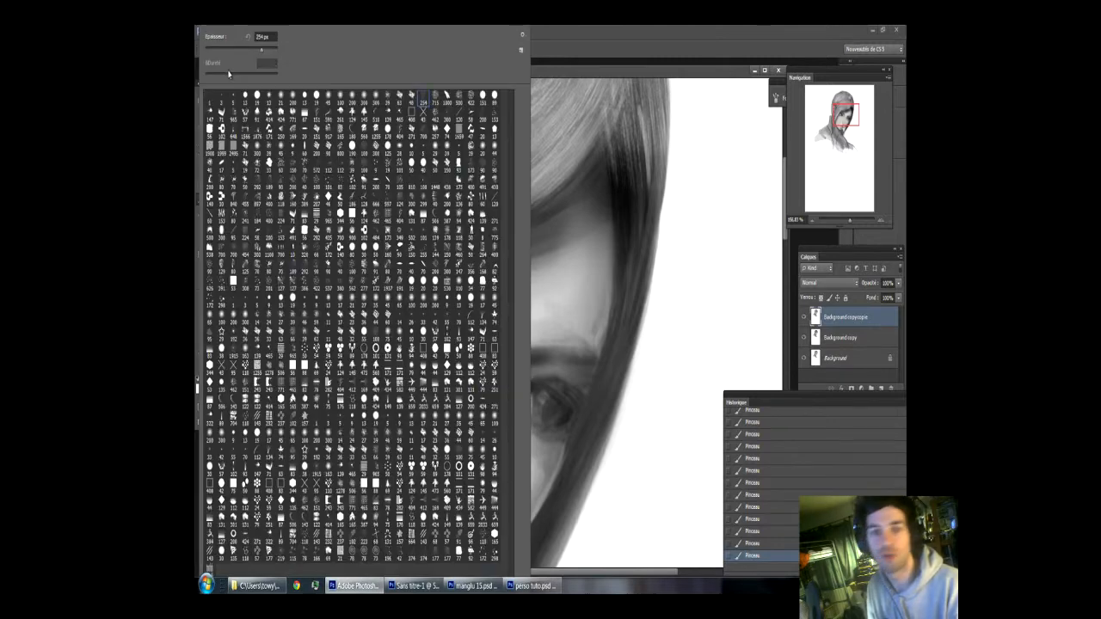
click(654, 238)
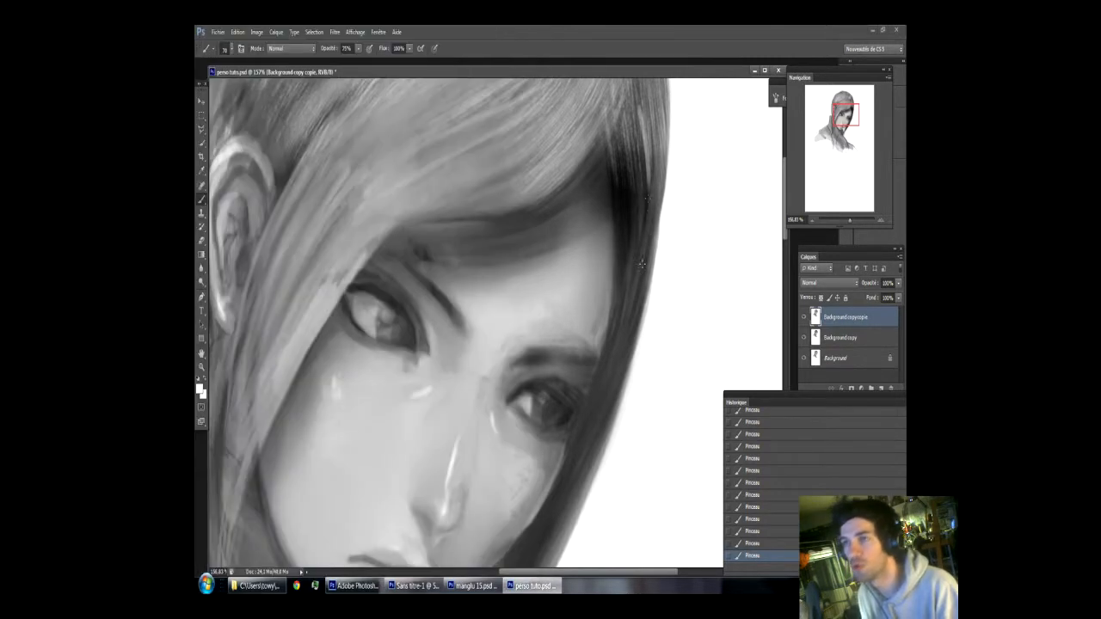
drag(654, 198, 633, 342)
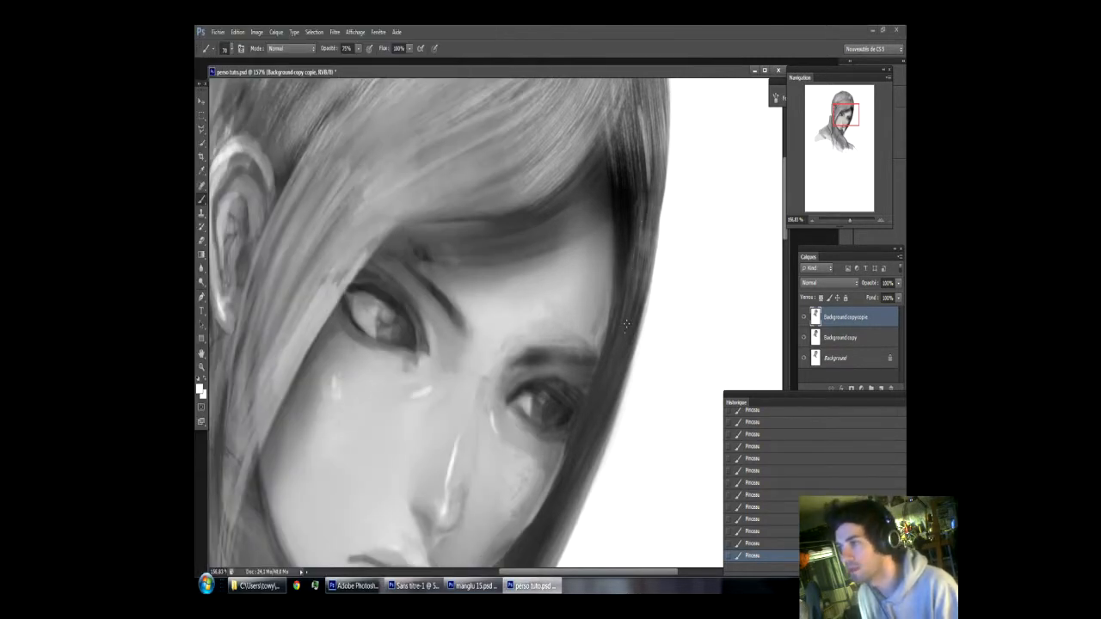
key(Caps_Lock)
key(Caps_Lock)
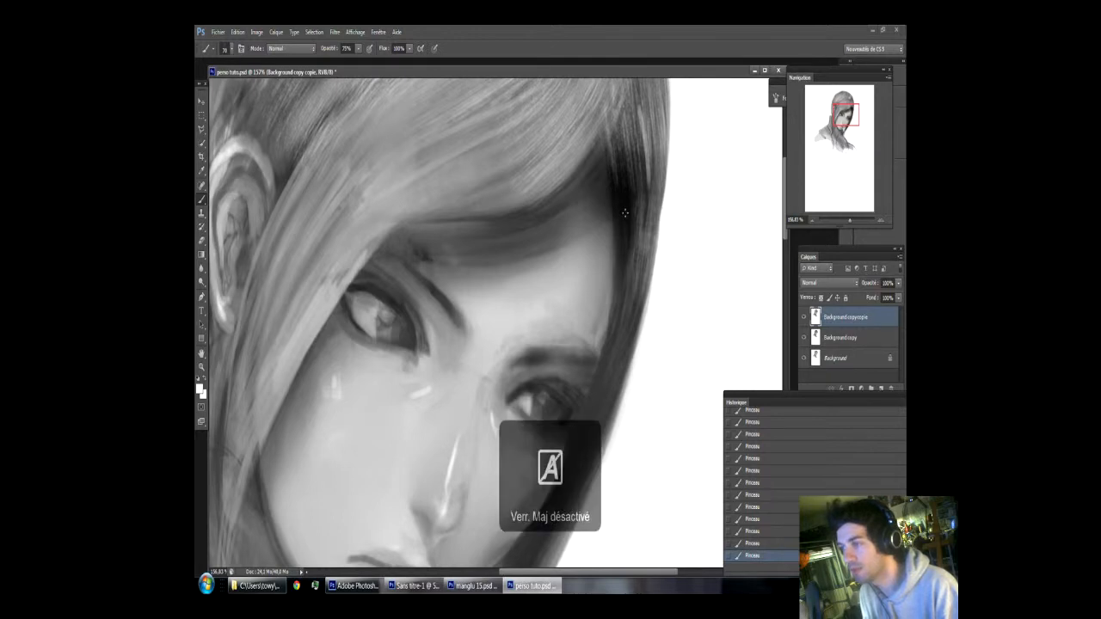
drag(632, 301, 616, 375)
drag(633, 332, 589, 454)
drag(607, 390, 580, 454)
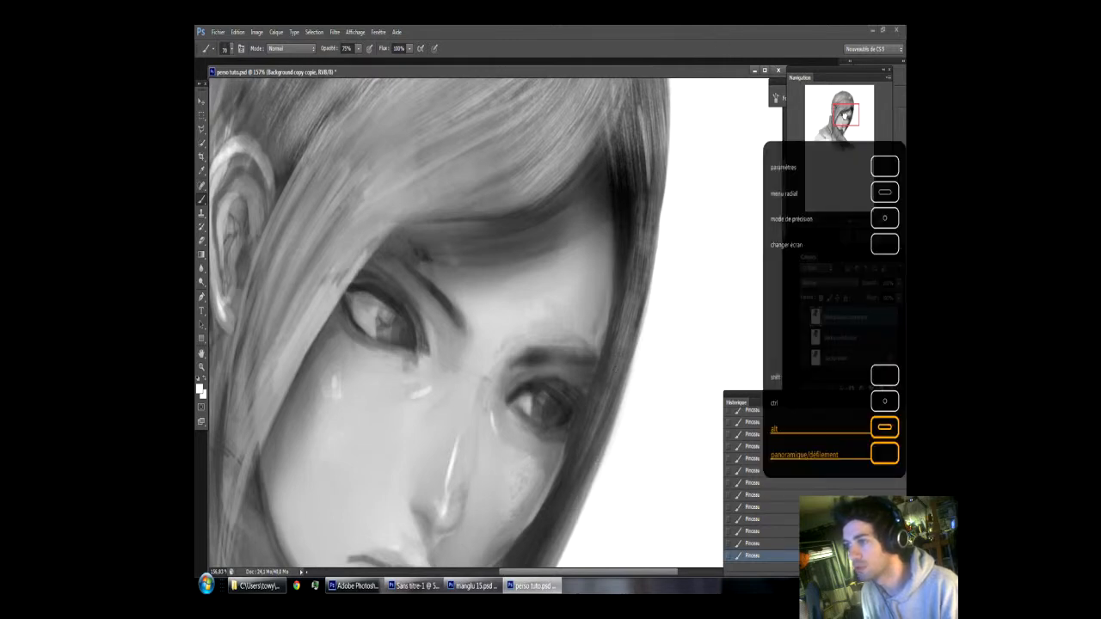
Step: Save the portrait document perso tuto.psd
drag(844, 116, 834, 116)
click(217, 32)
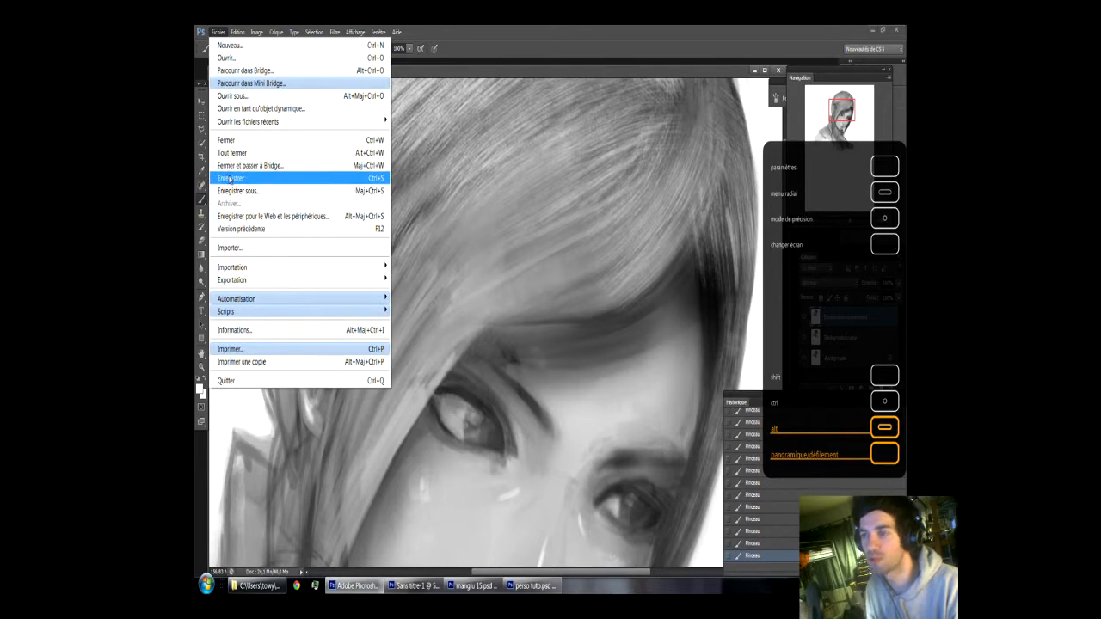
click(226, 191)
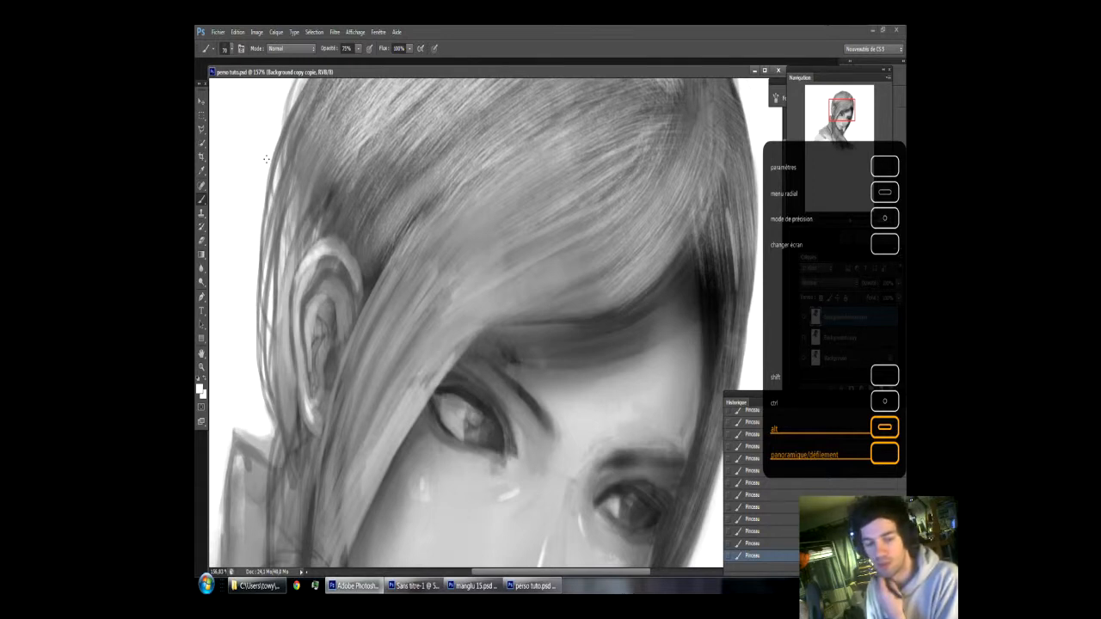
key(alt)
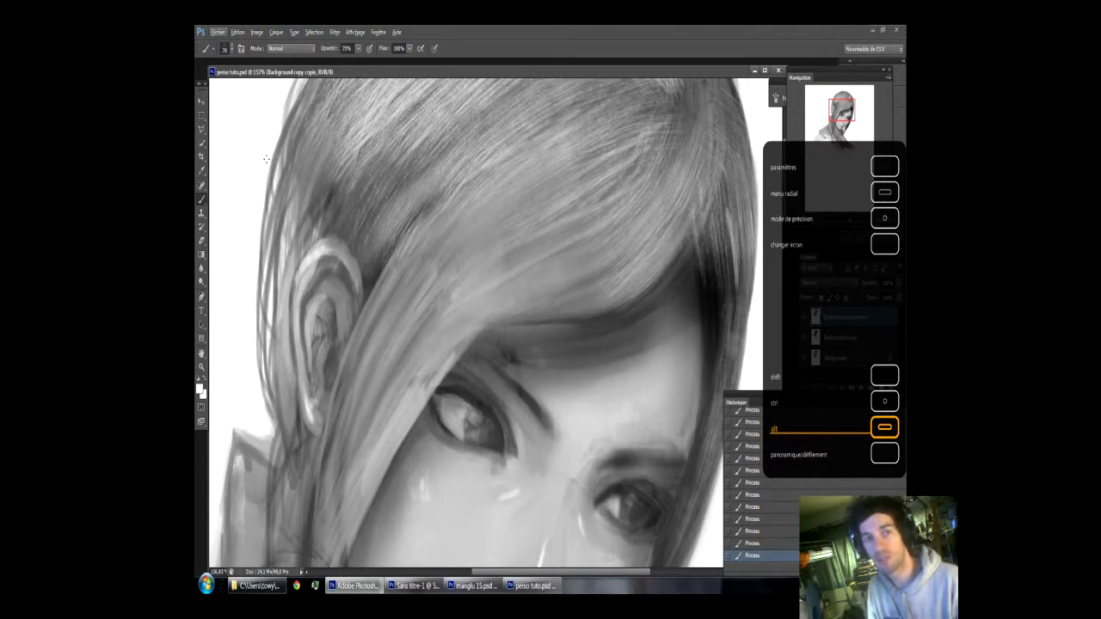
key(alt)
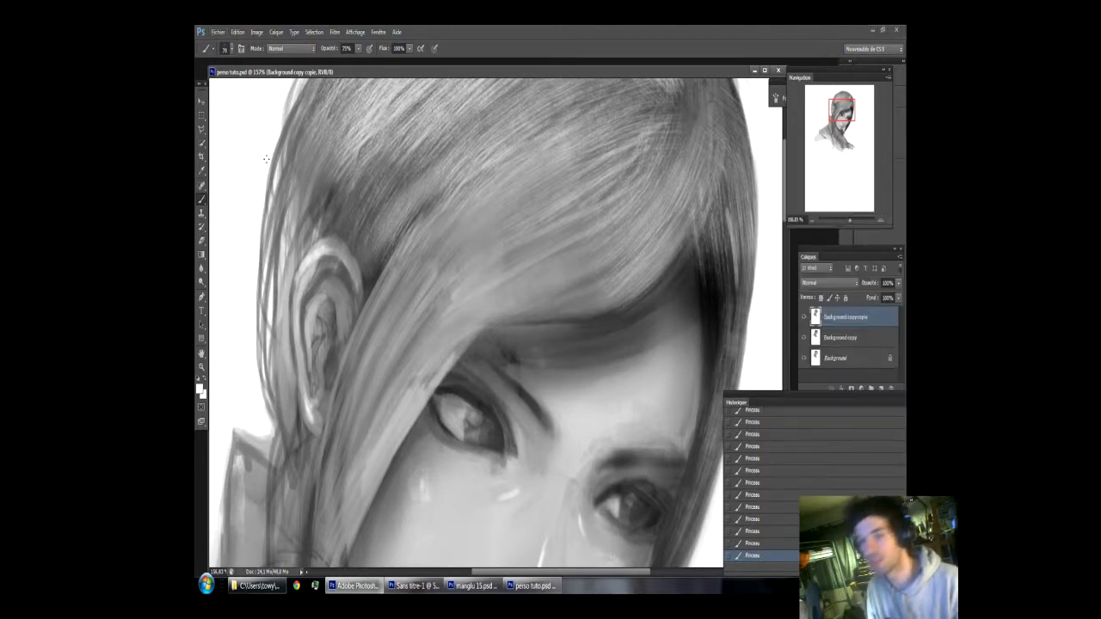
Step: Go to the blank canvas beside the portrait and set the foreground colour to black
drag(817, 163, 816, 112)
key(alt)
key(alt)
scroll(464, 327, up, 3)
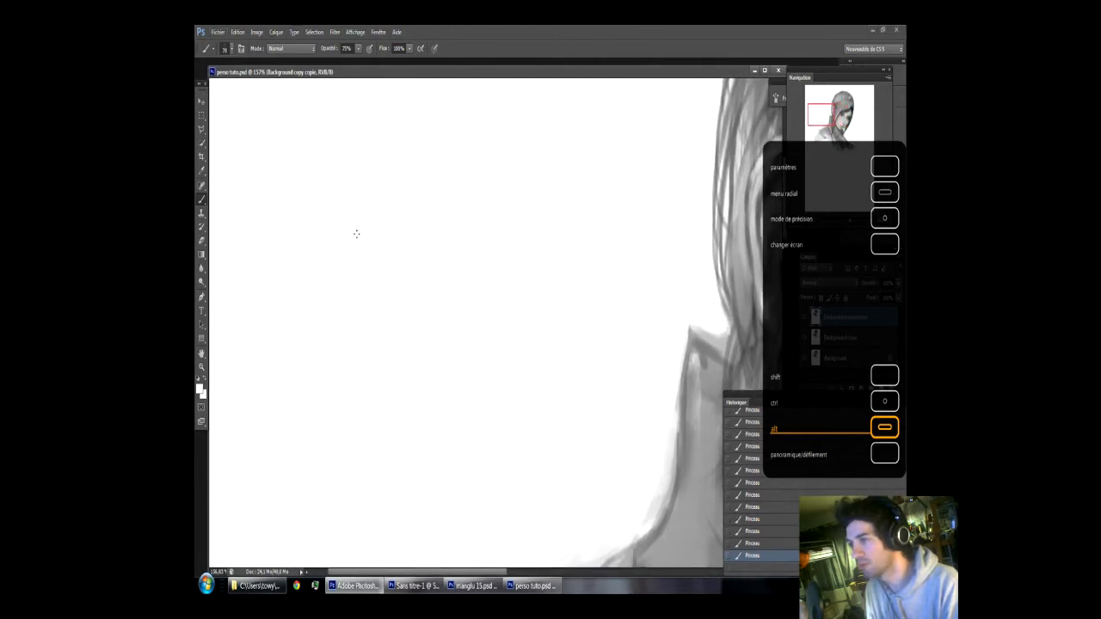
key(alt)
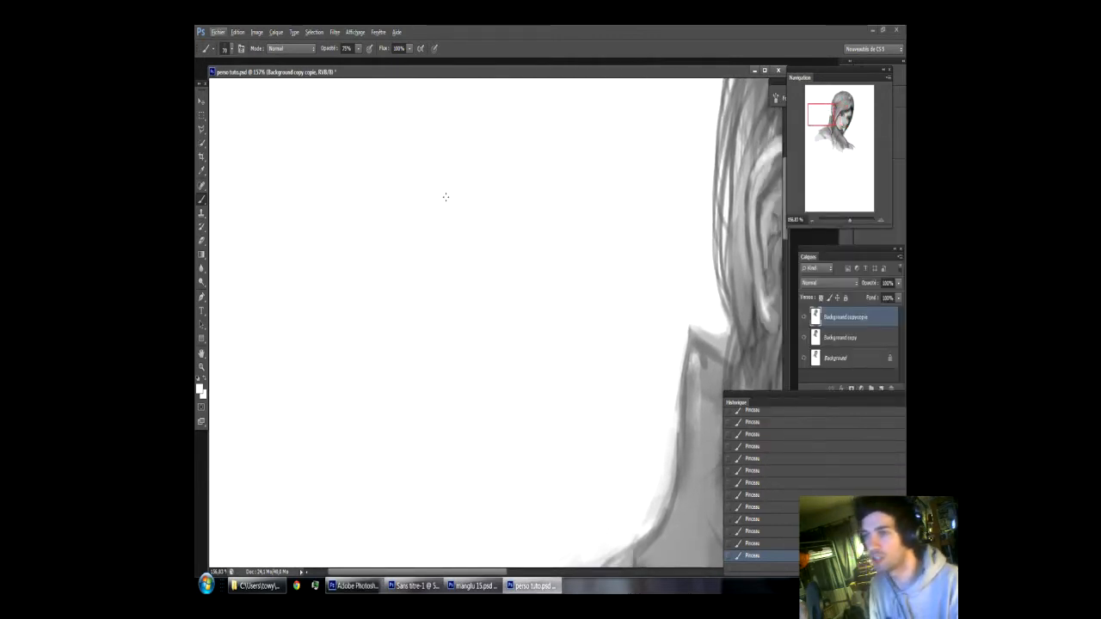
key(alt)
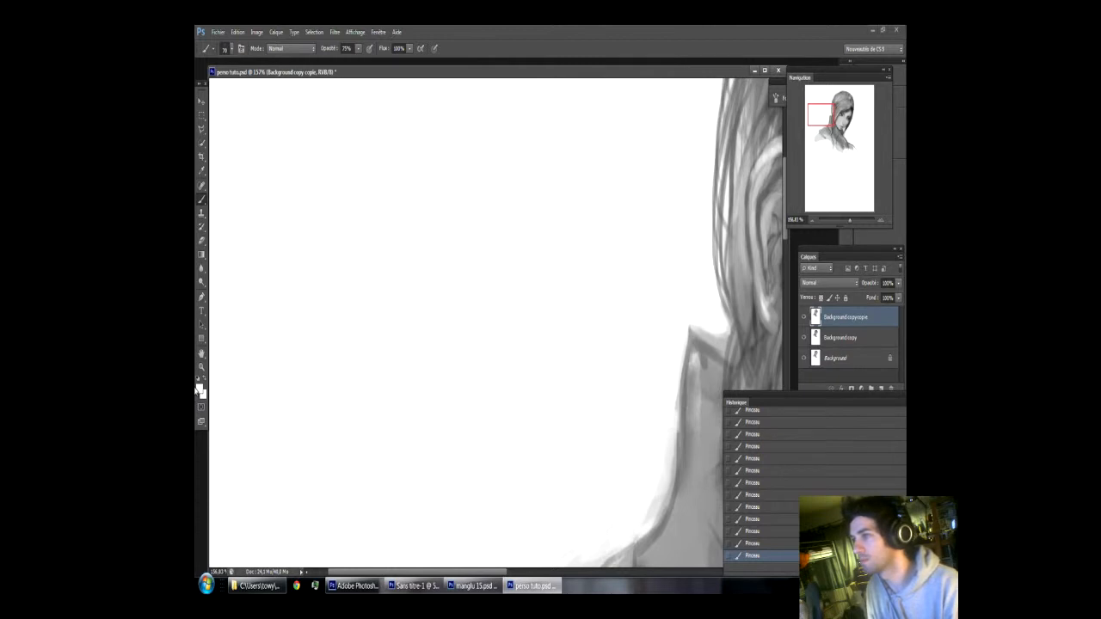
click(199, 389)
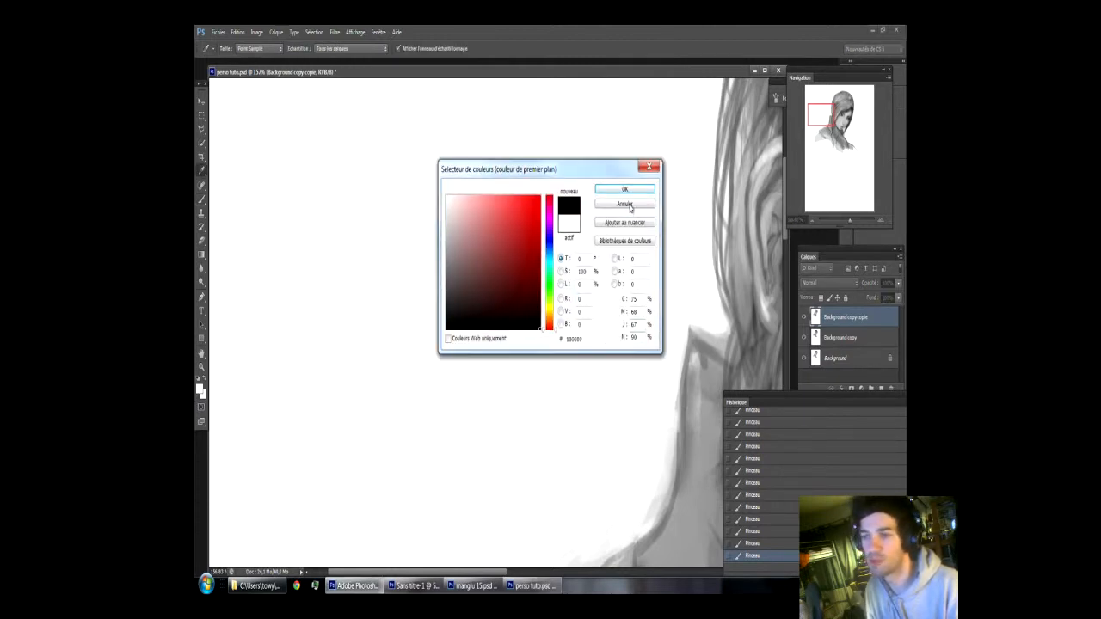
click(626, 206)
key(alt)
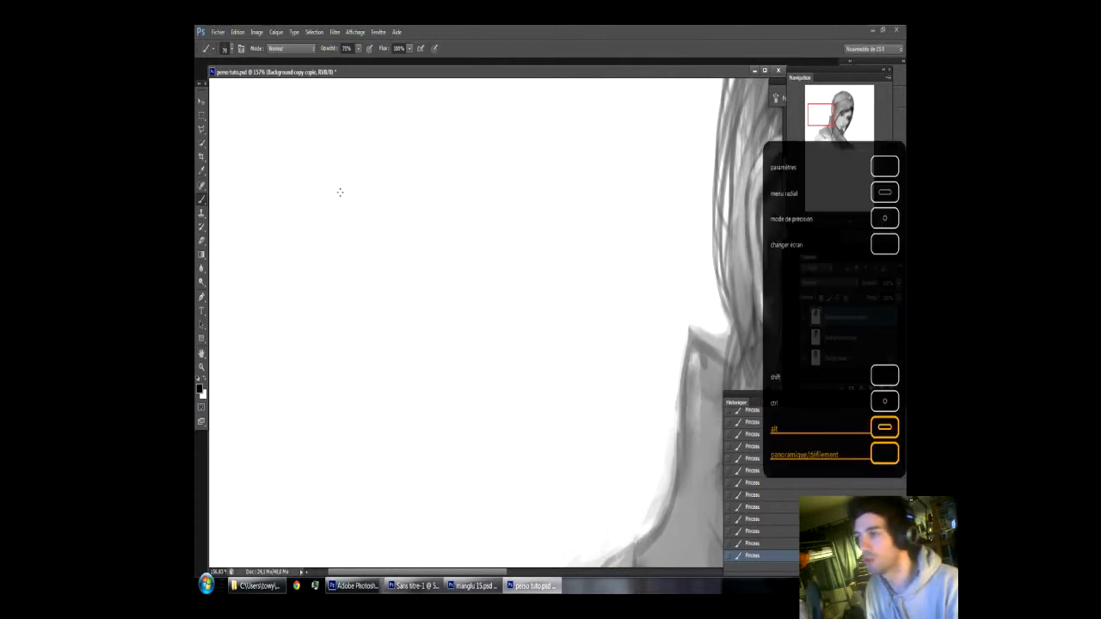
Step: Choose the 13 px hard round brush at 100% hardness and paint one slanted black stroke on the blank canvas
click(231, 49)
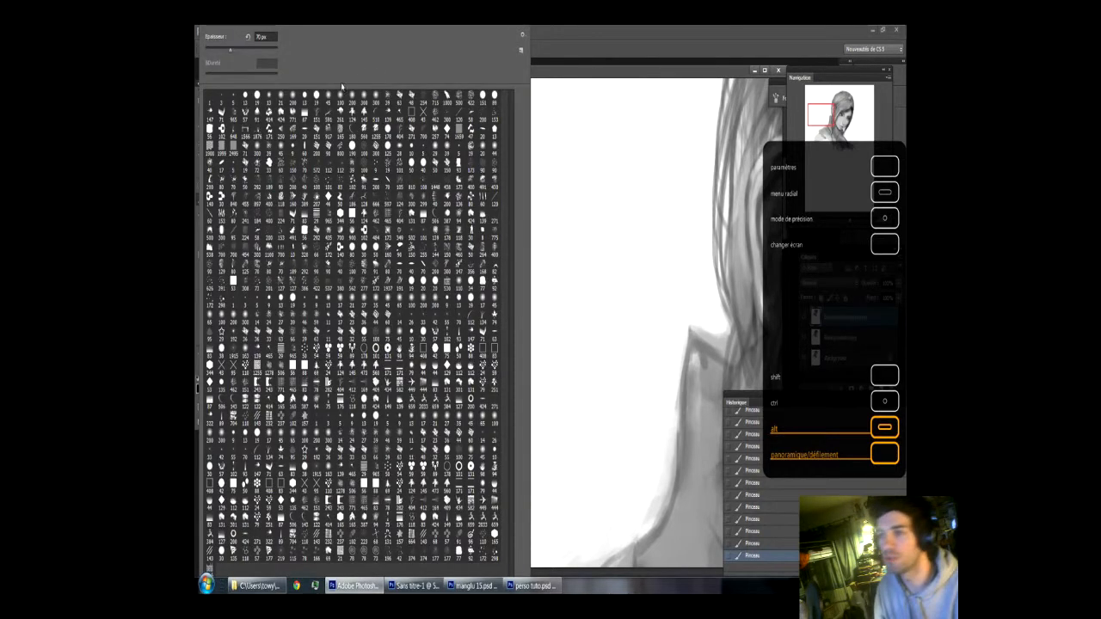
click(256, 97)
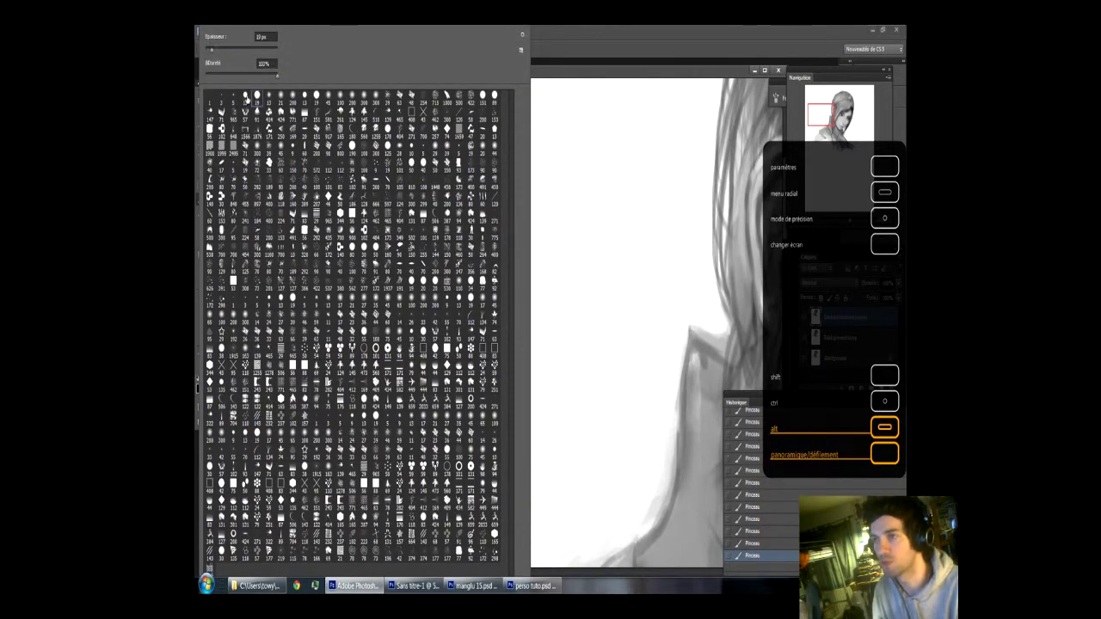
click(245, 97)
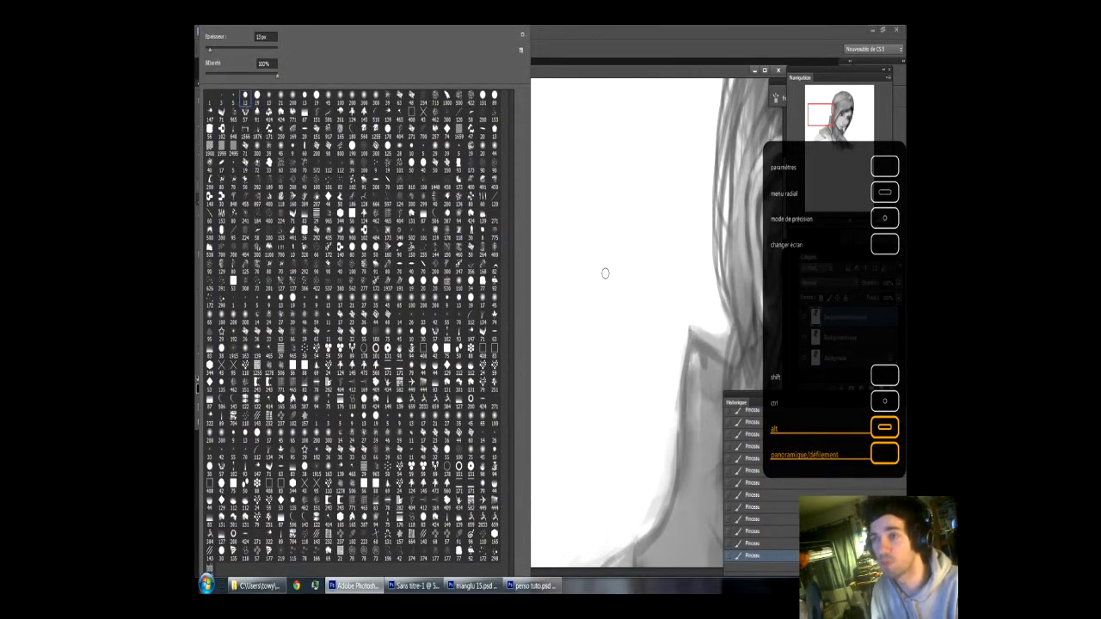
click(557, 43)
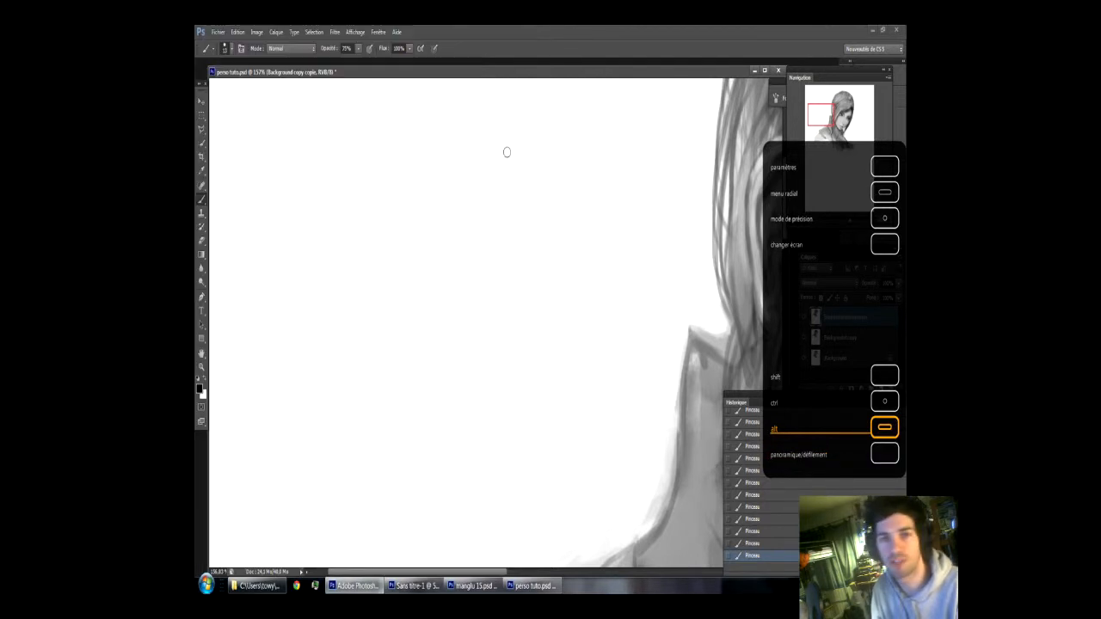
mouse_move(417, 199)
mouse_down()
mouse_move(356, 306)
mouse_move(347, 338)
mouse_up()
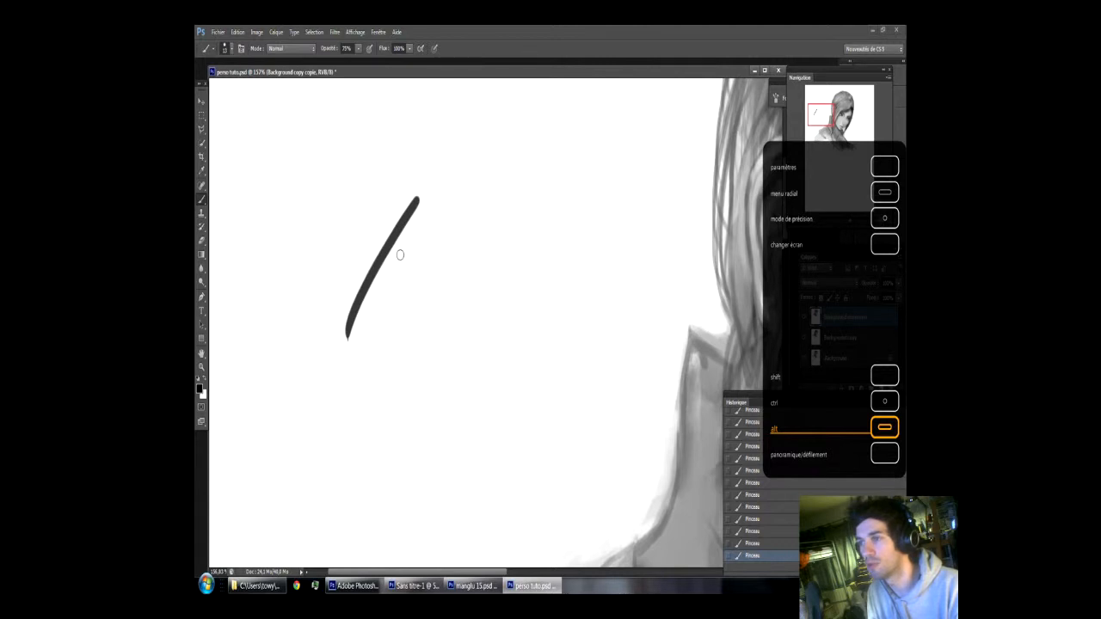
Step: Paint crossing curved black strokes over the slanted stroke to build a small net-like shape
click(314, 32)
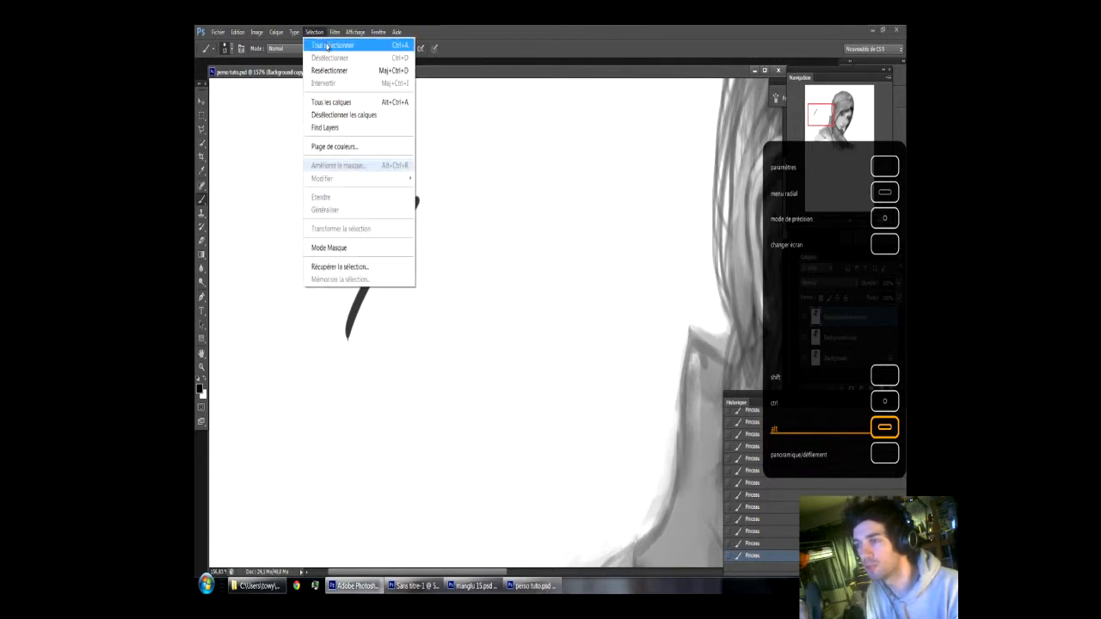
key(Escape)
click(348, 34)
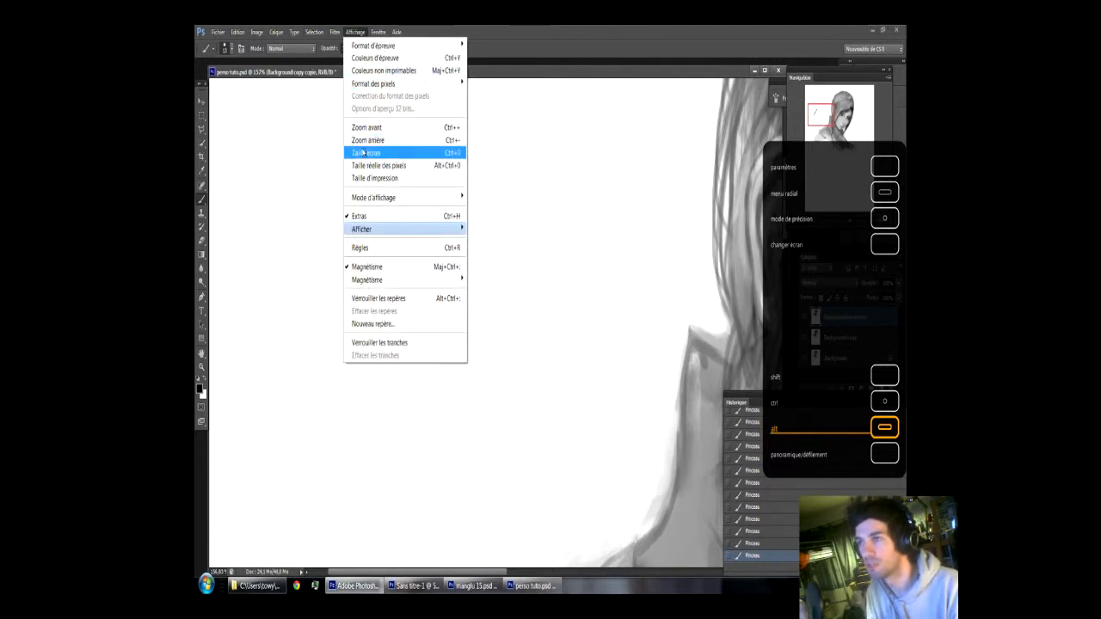
click(370, 168)
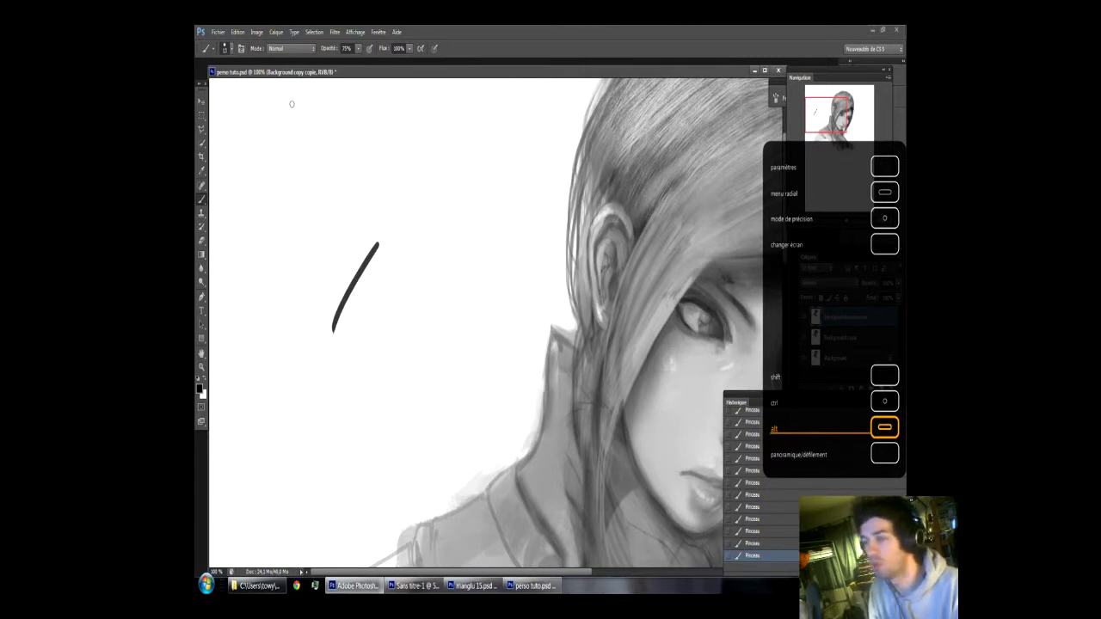
mouse_move(357, 247)
mouse_down()
mouse_move(342, 293)
mouse_move(366, 309)
mouse_move(389, 294)
mouse_up()
drag(370, 233, 389, 283)
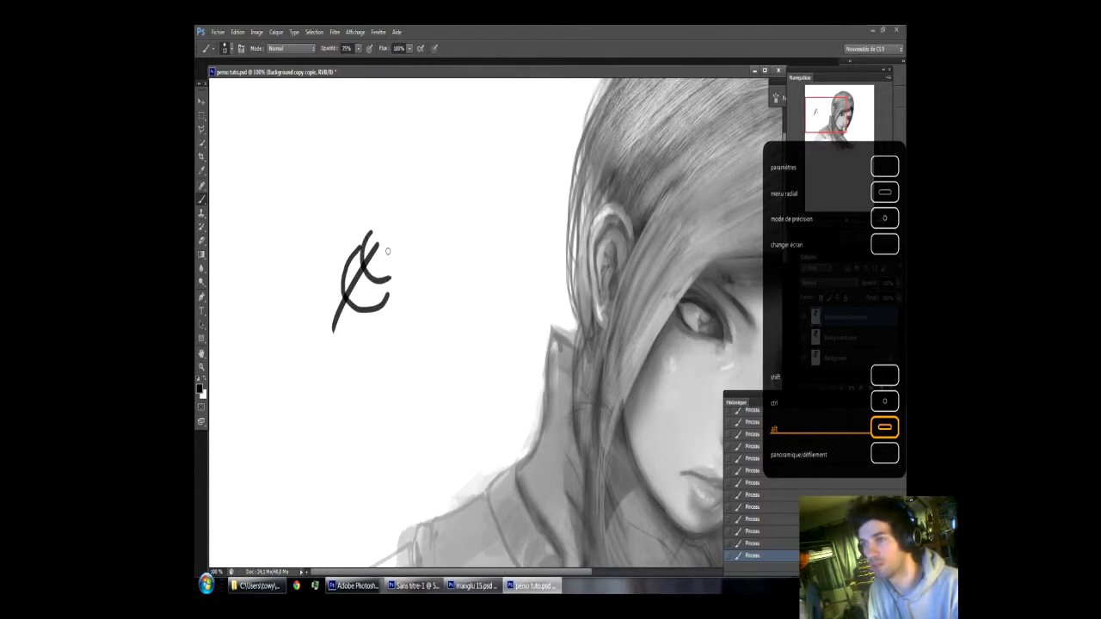
drag(387, 241, 352, 370)
drag(391, 262, 398, 364)
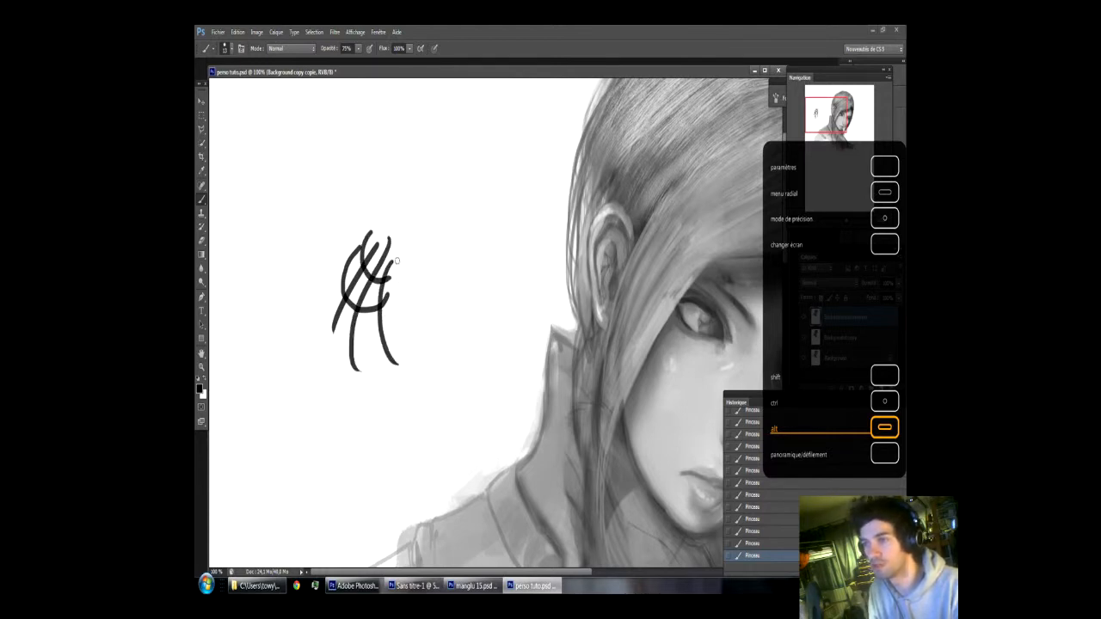
drag(392, 323, 296, 304)
drag(388, 343, 337, 352)
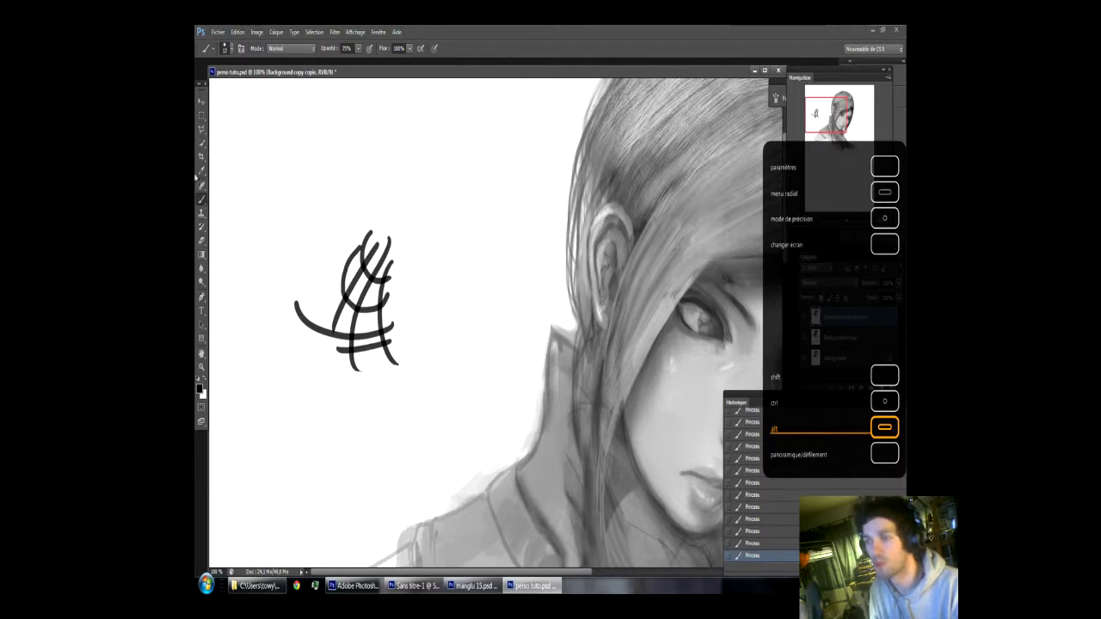
Step: Draw a freehand Lasso selection around the whole net-like shape
click(202, 129)
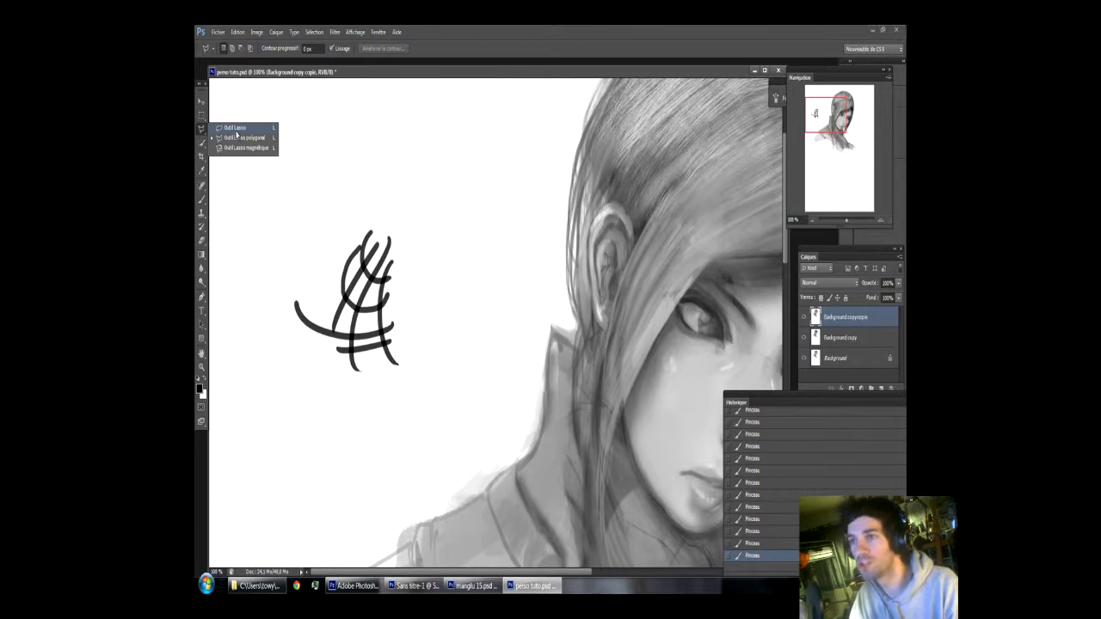
click(235, 129)
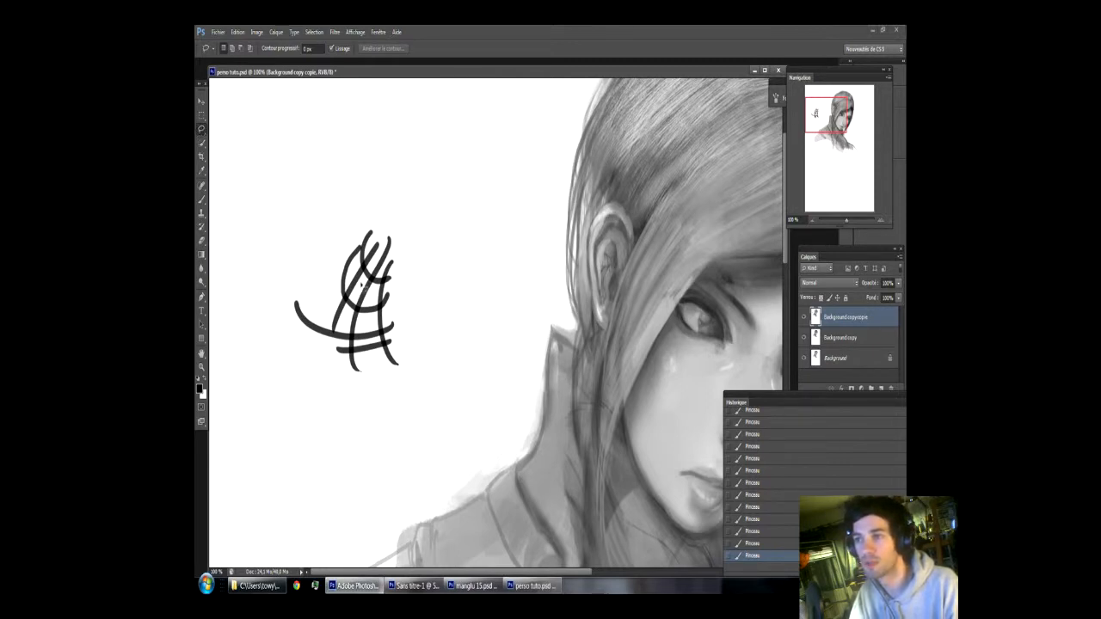
mouse_move(371, 209)
mouse_down()
mouse_move(343, 223)
mouse_move(299, 278)
mouse_move(296, 324)
mouse_move(335, 370)
mouse_move(418, 370)
mouse_move(393, 268)
mouse_move(367, 217)
mouse_move(356, 219)
mouse_move(381, 393)
mouse_move(275, 277)
mouse_move(382, 206)
mouse_up()
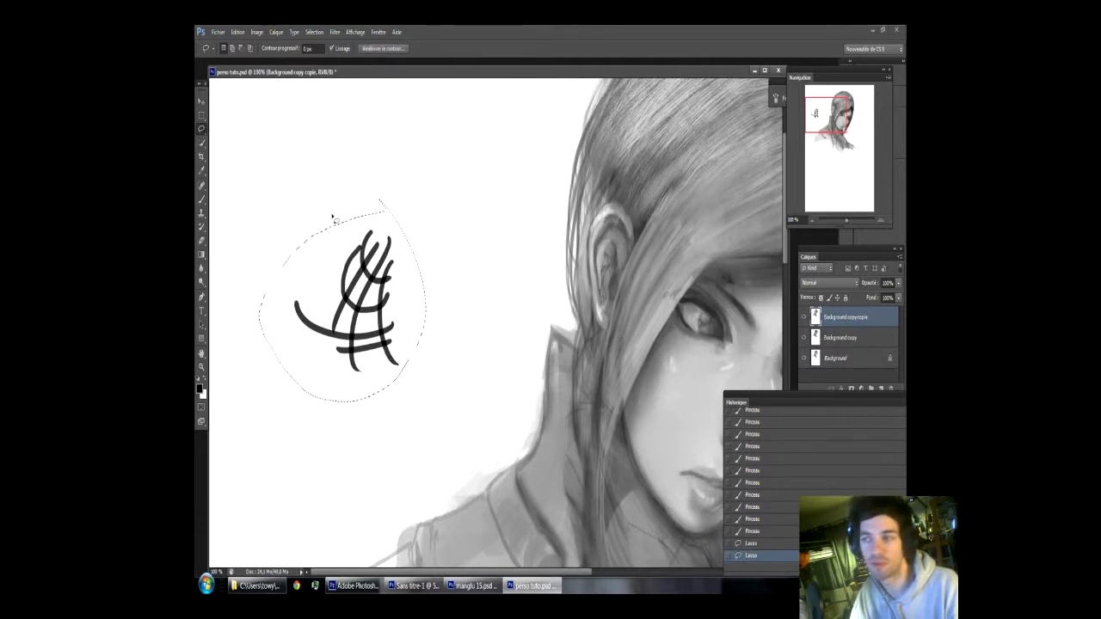
Step: Define the selected shape as a brush preset named "super formet tuto" and clear the selection
click(237, 32)
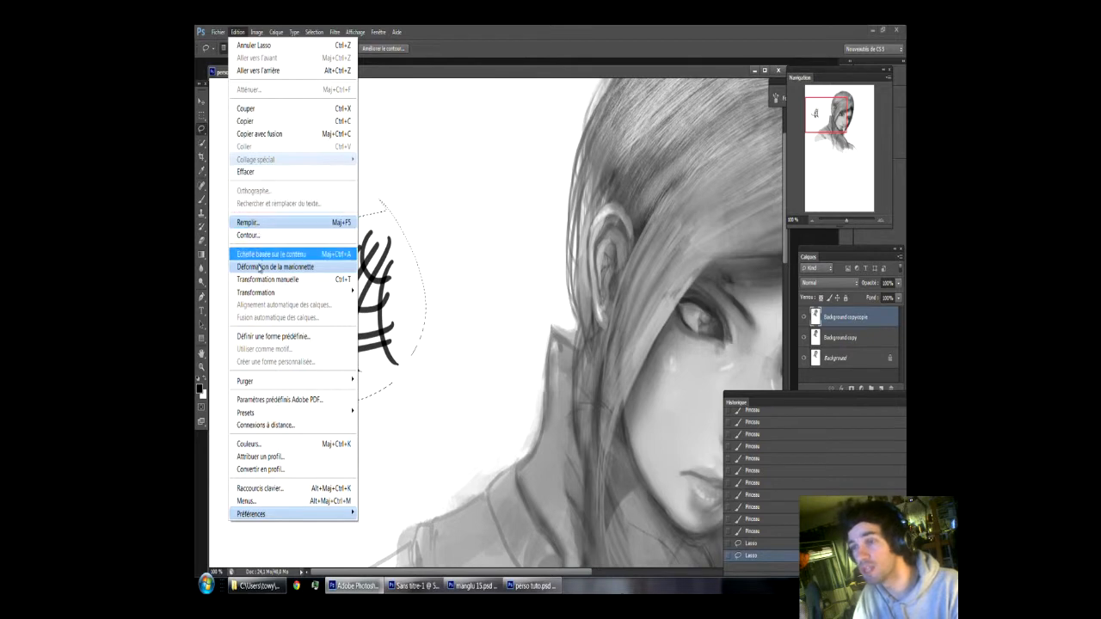
click(259, 337)
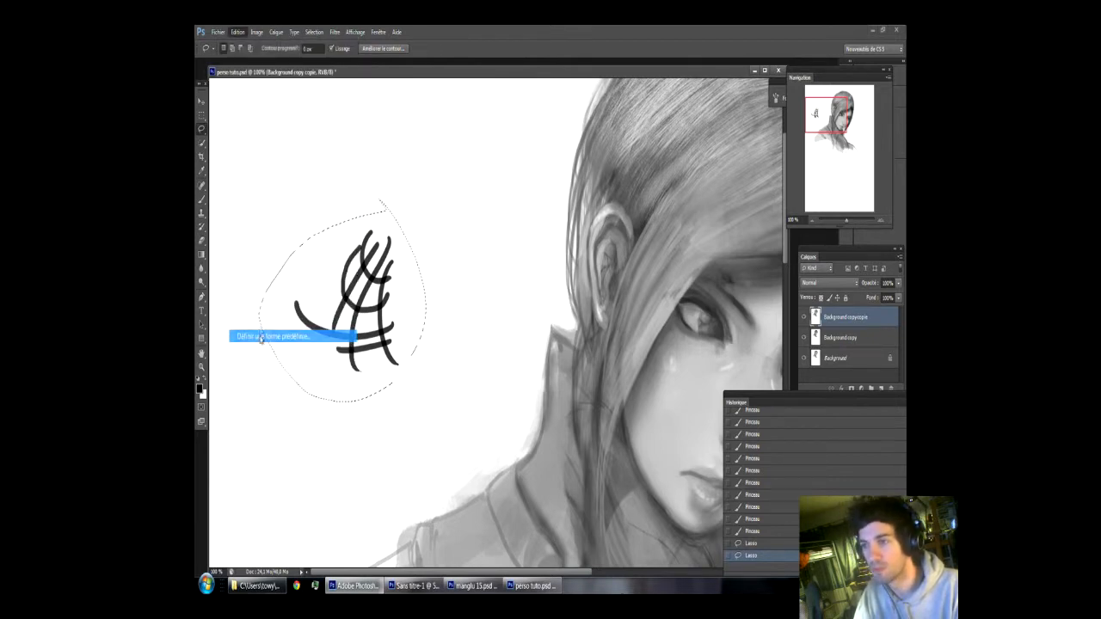
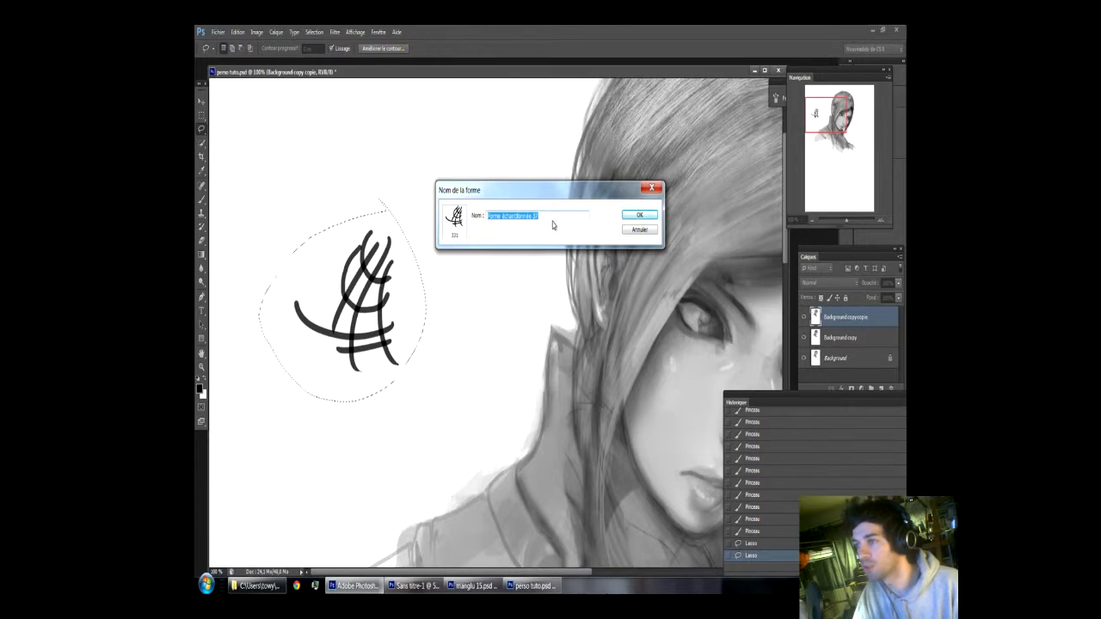
text(super)
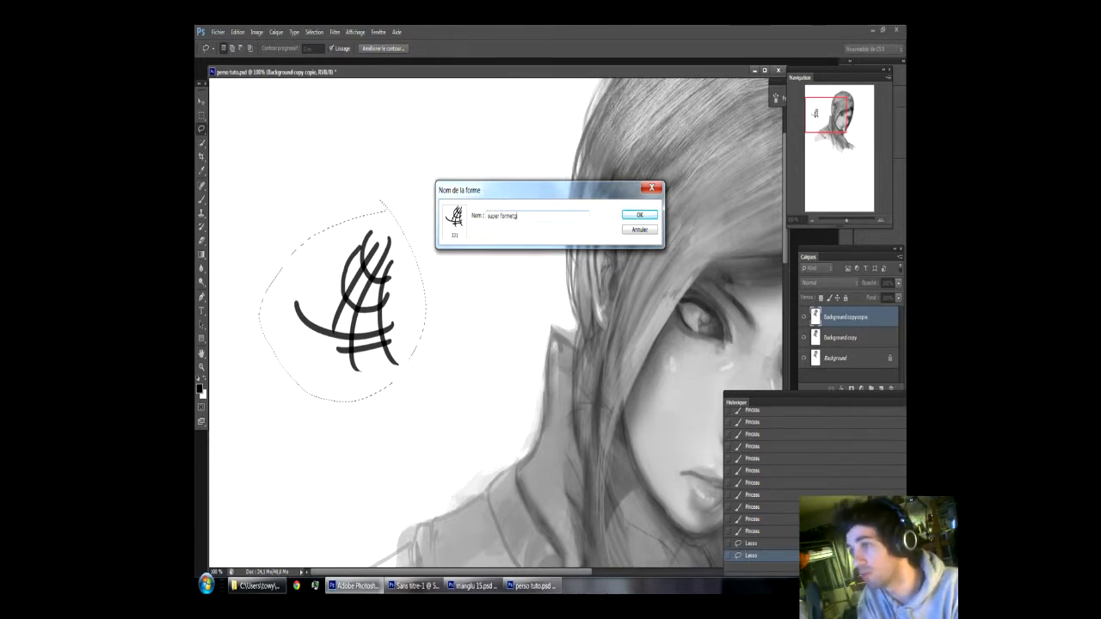
text( forme3)
key(BackSpace)
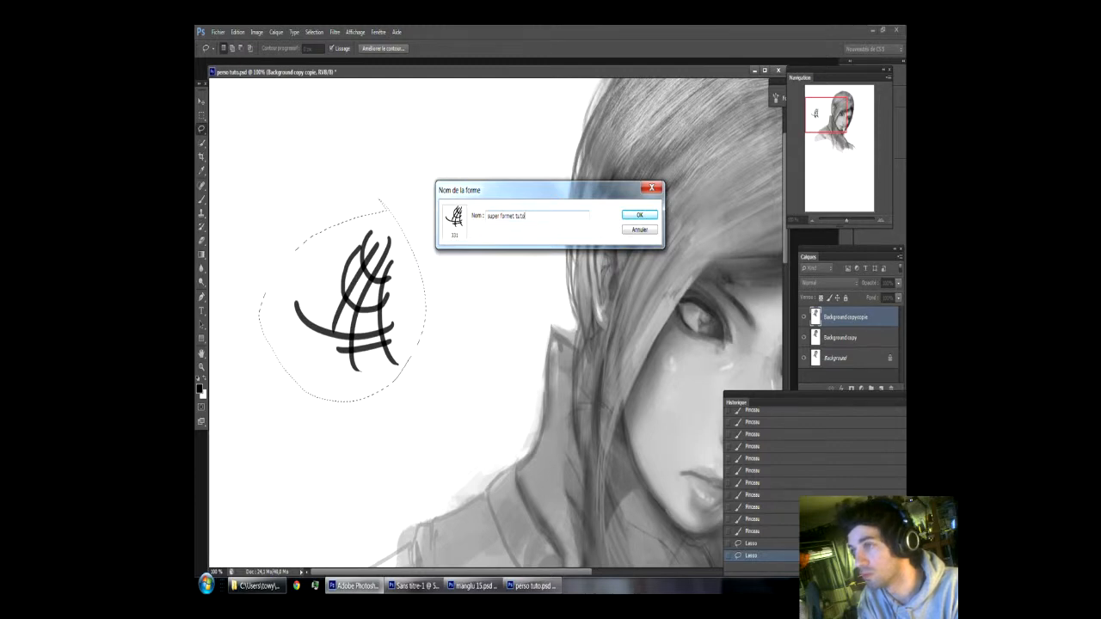
click(633, 217)
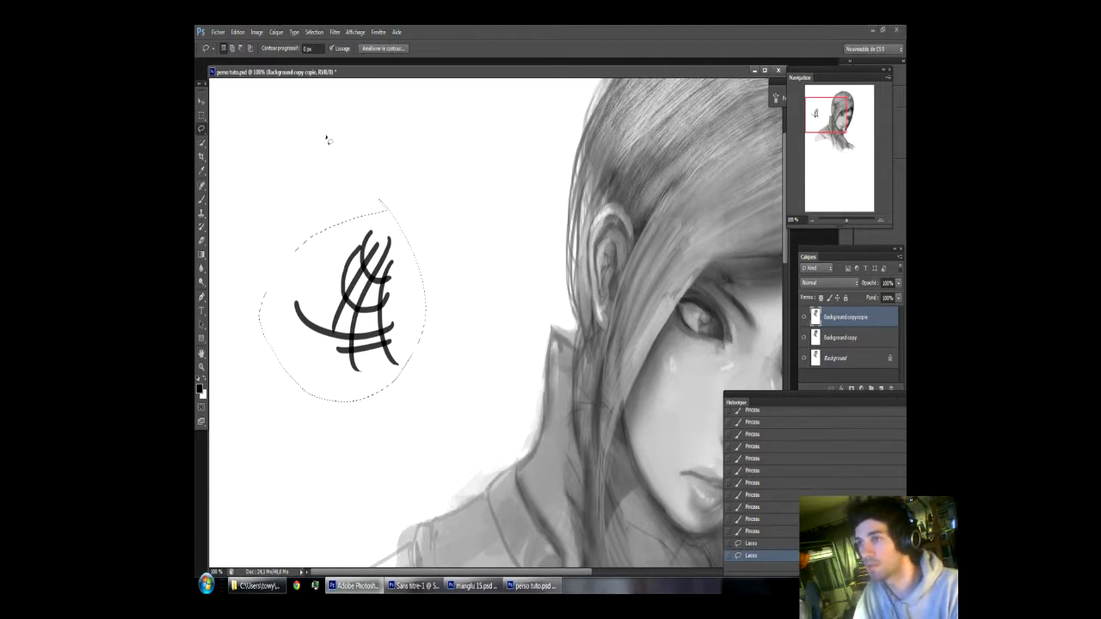
click(314, 32)
click(331, 54)
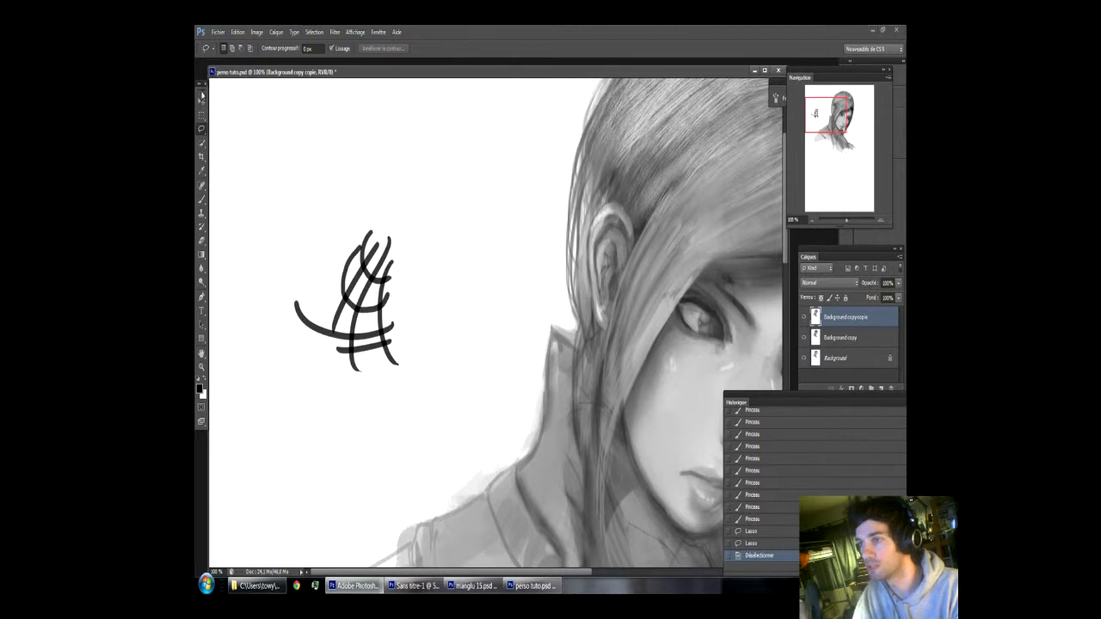
Step: Choose the new 331 px net-shaped brush and paint a dense test patch over the sketched shape
click(202, 200)
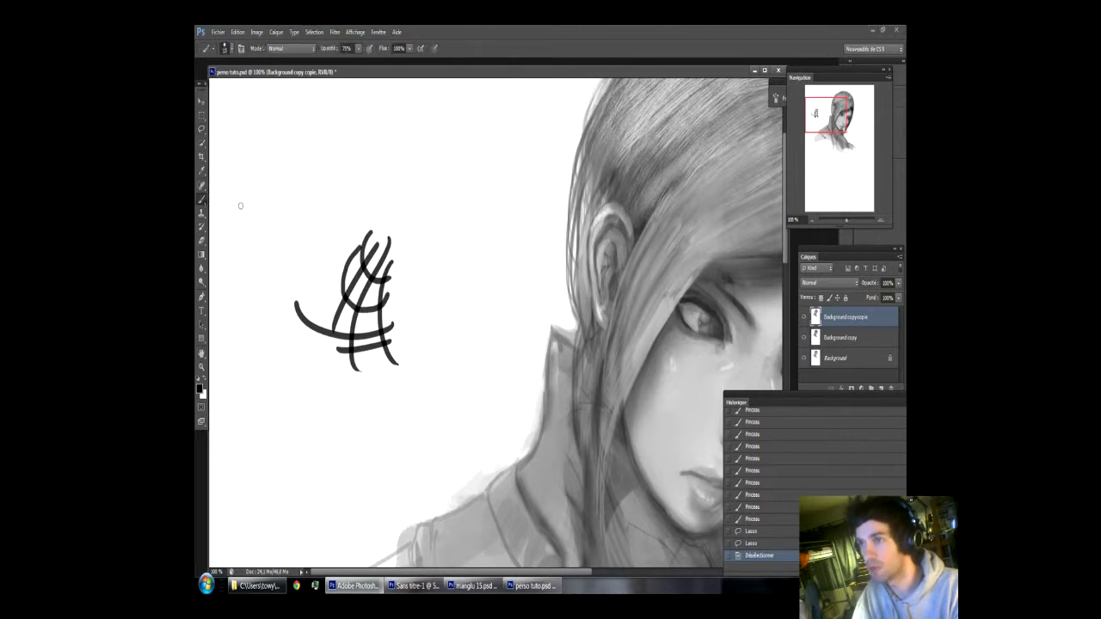
click(228, 50)
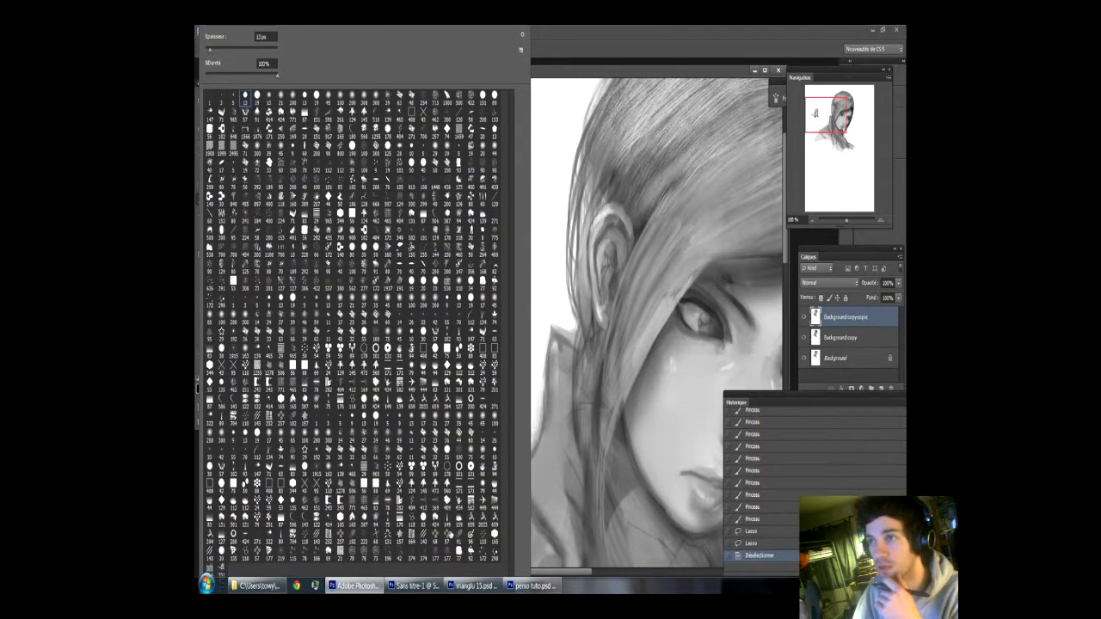
scroll(503, 549, down, 1)
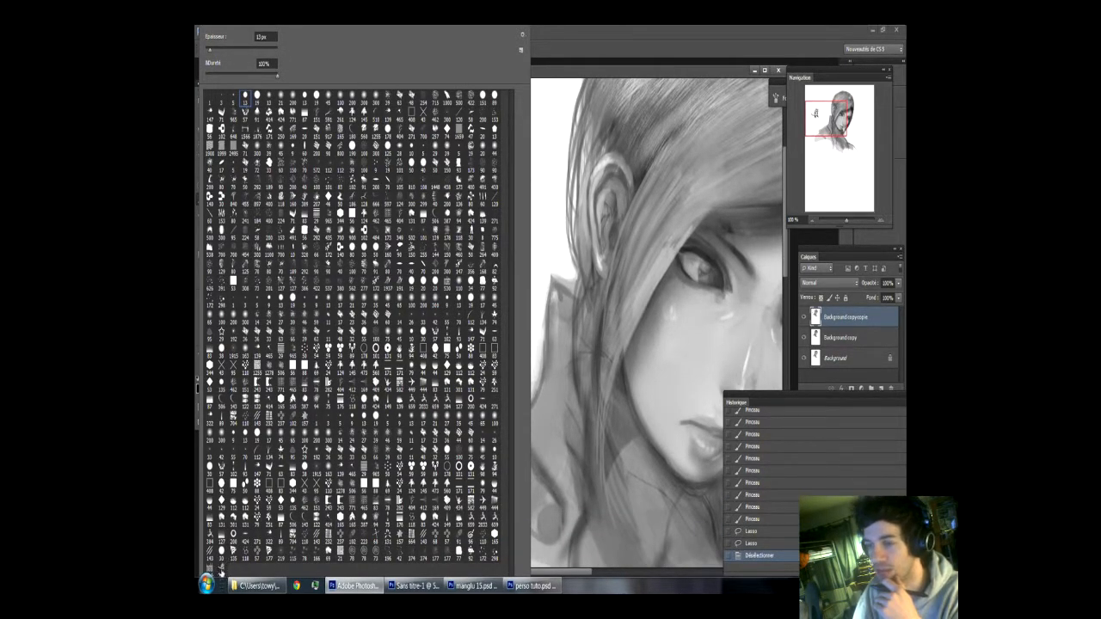
click(221, 569)
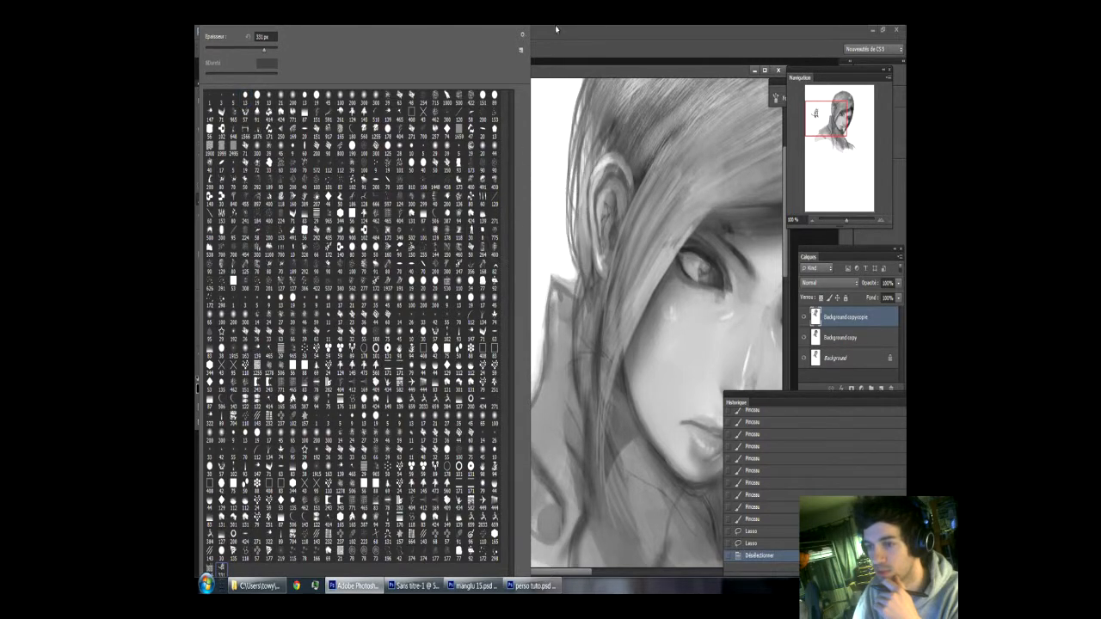
click(556, 30)
mouse_move(388, 199)
mouse_down()
mouse_move(433, 206)
mouse_move(330, 287)
mouse_move(282, 182)
mouse_move(370, 288)
mouse_move(320, 242)
mouse_up()
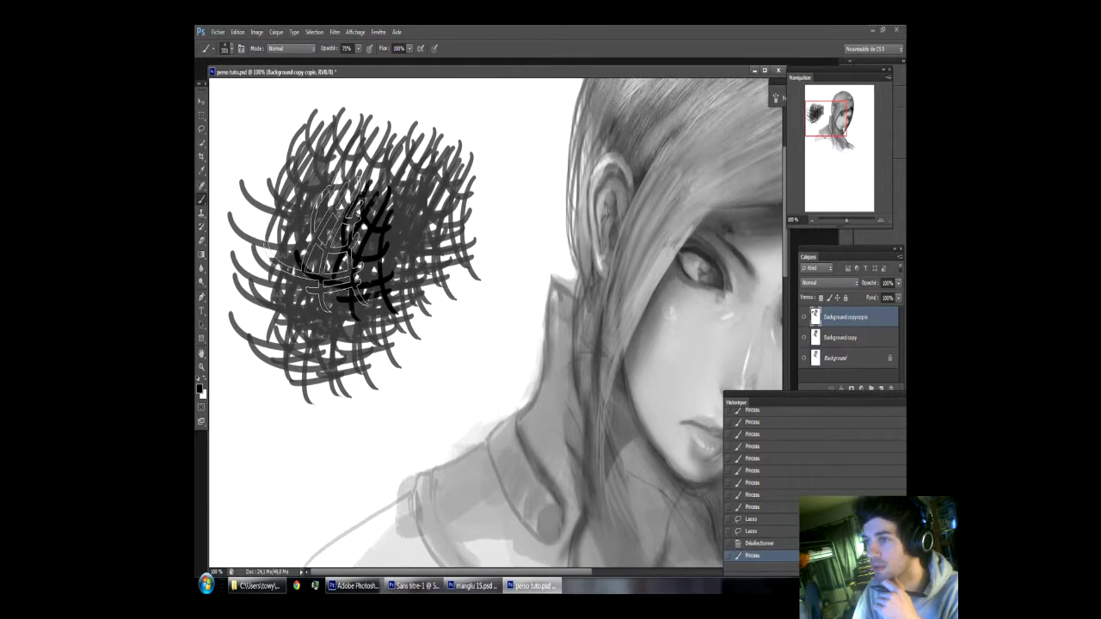
Step: Step back through the history to before the first slanted stroke, removing the test patch and the sketched shape
click(753, 507)
scroll(766, 468, up, 3)
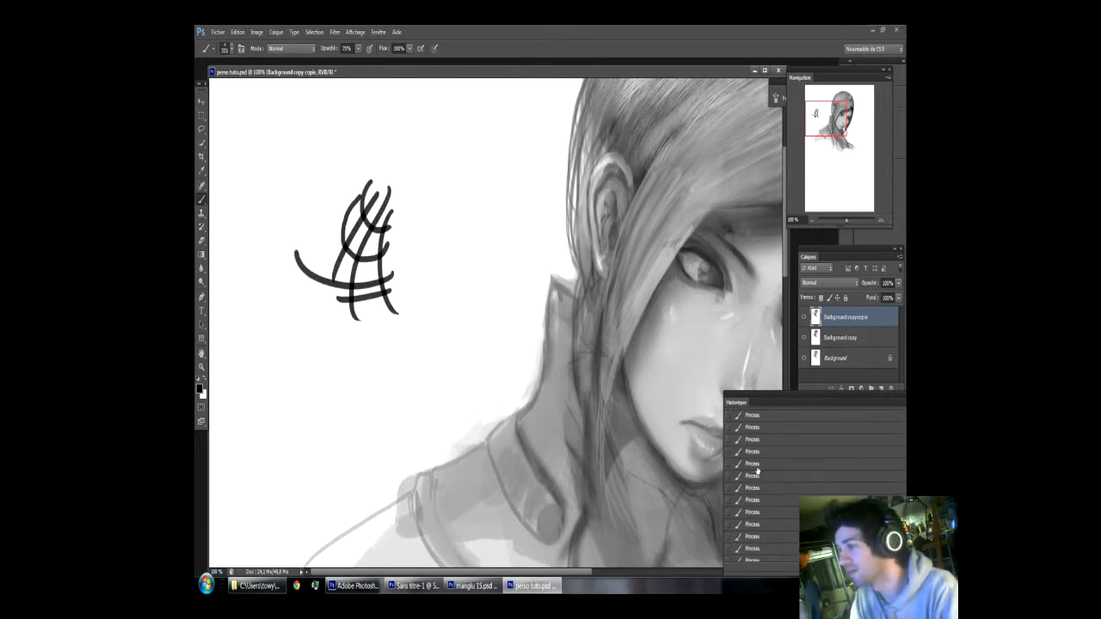
click(761, 461)
scroll(757, 494, down, 1)
click(758, 492)
scroll(759, 503, down, 2)
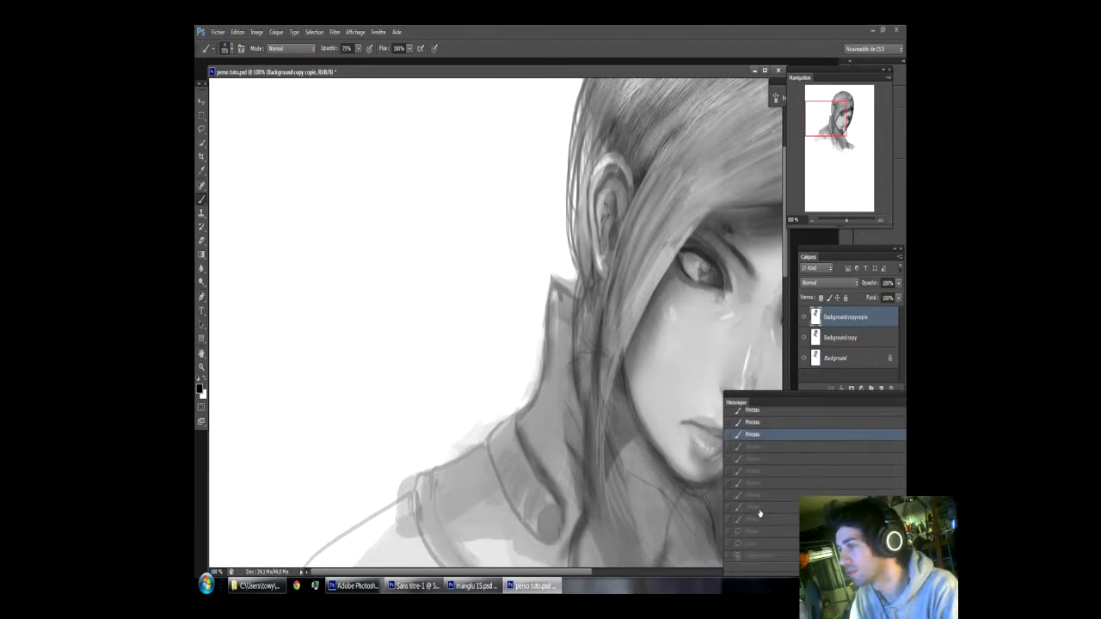
click(760, 508)
click(752, 473)
click(753, 447)
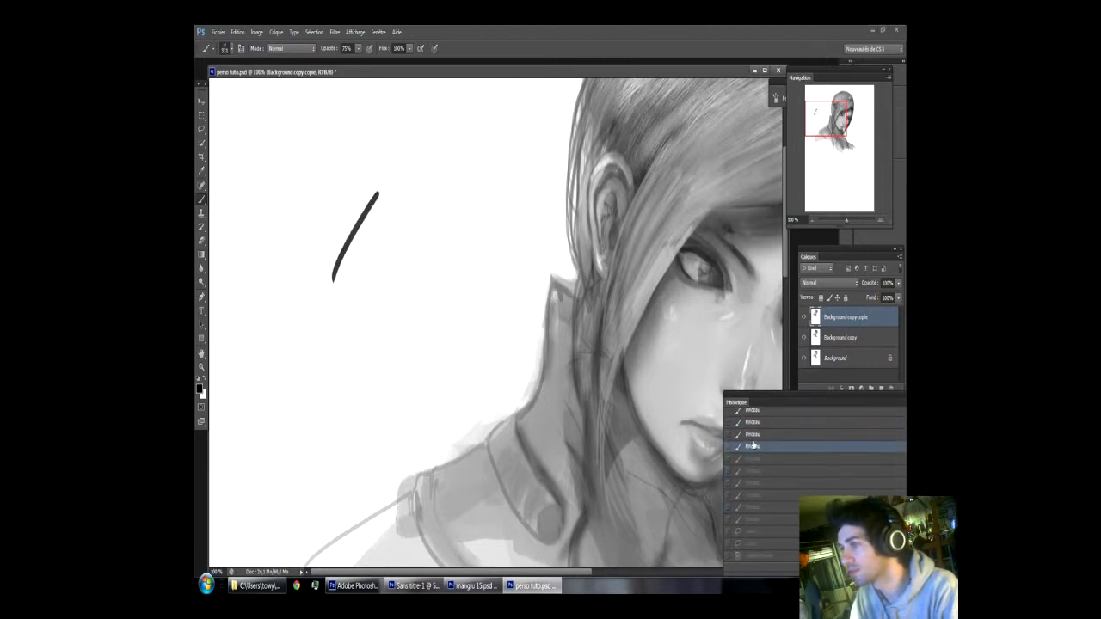
click(754, 435)
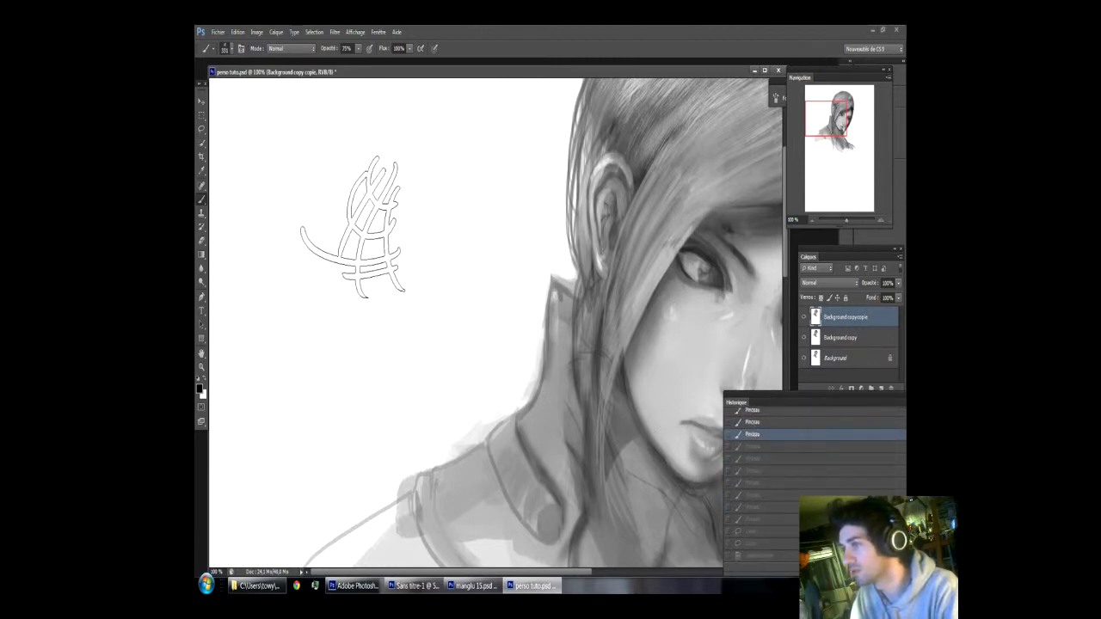
Step: Stamp the net-shaped brush once, paint a test patch with it, and undo both marks
click(354, 229)
drag(389, 236, 352, 263)
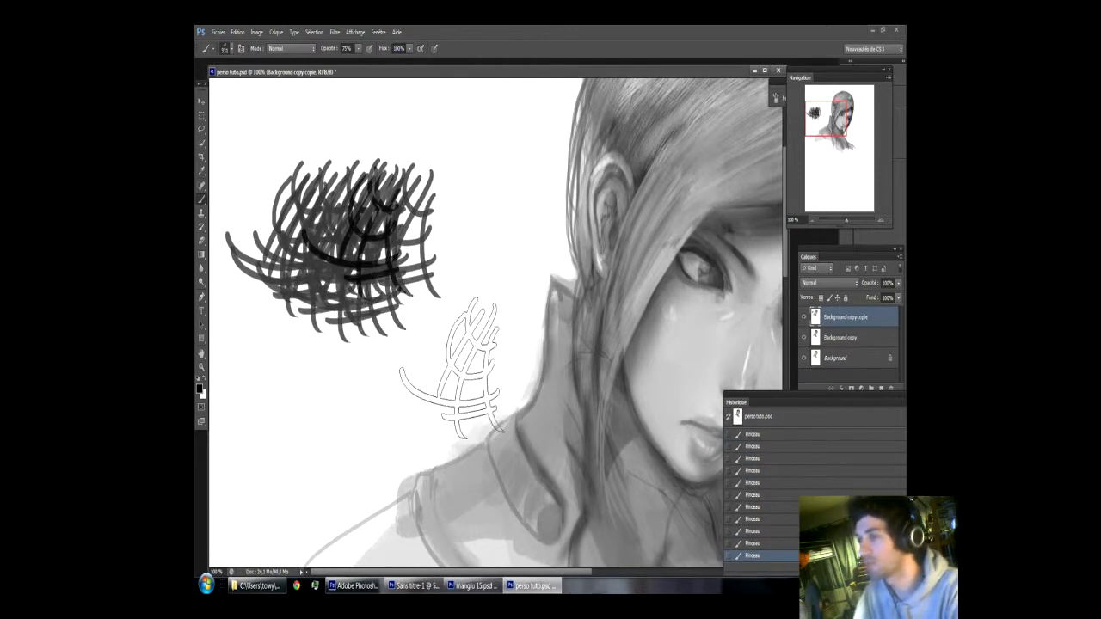
click(748, 544)
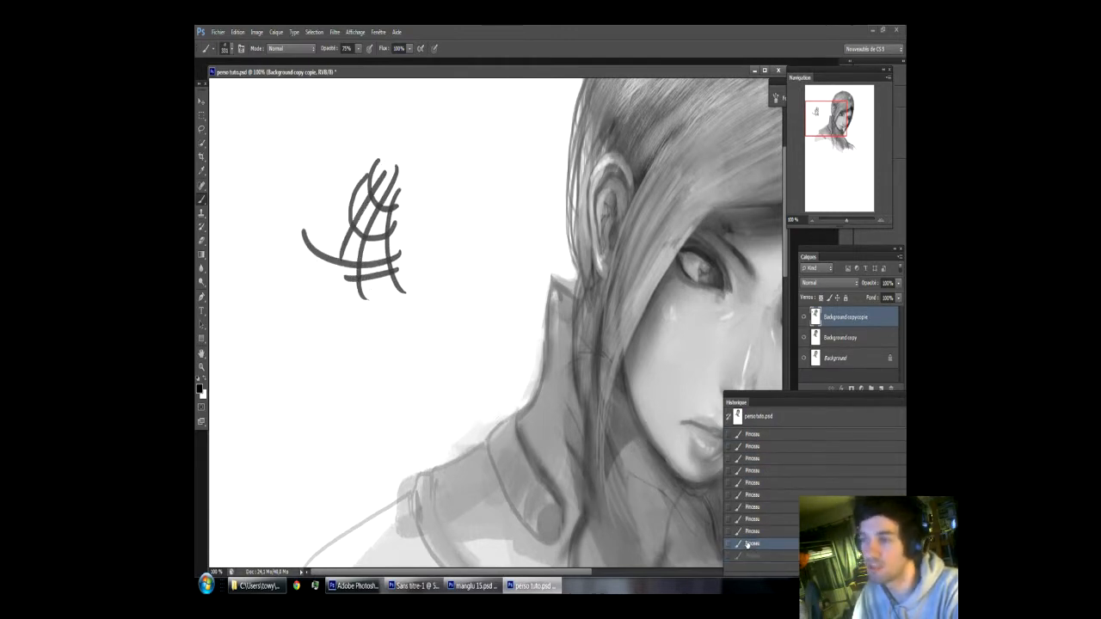
click(748, 531)
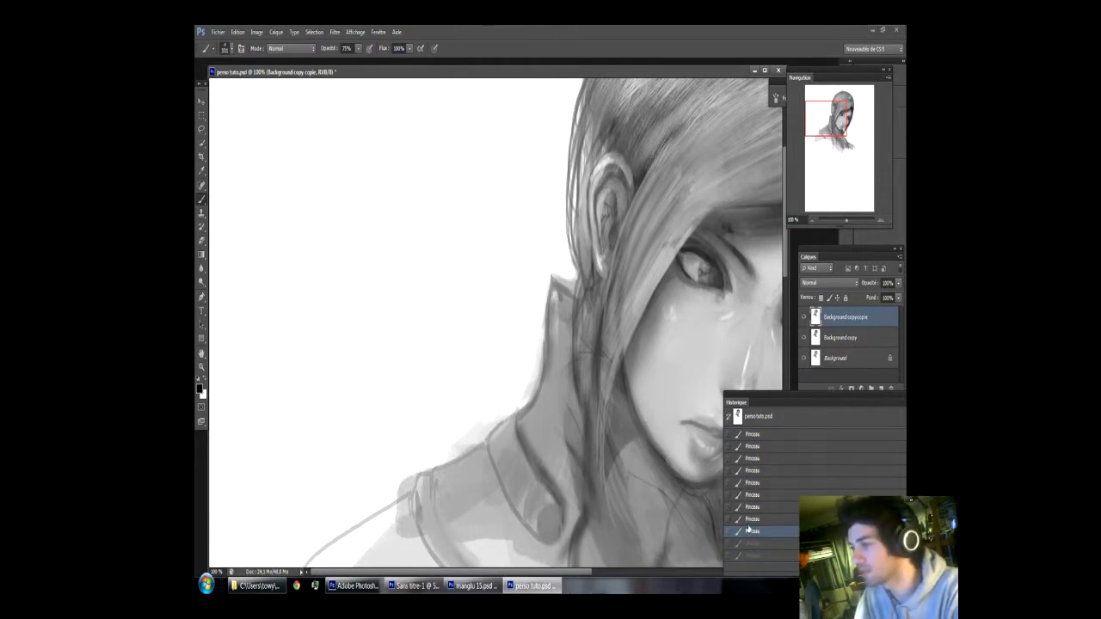
Step: Open the detailed brush settings for the net-shaped brush
click(378, 32)
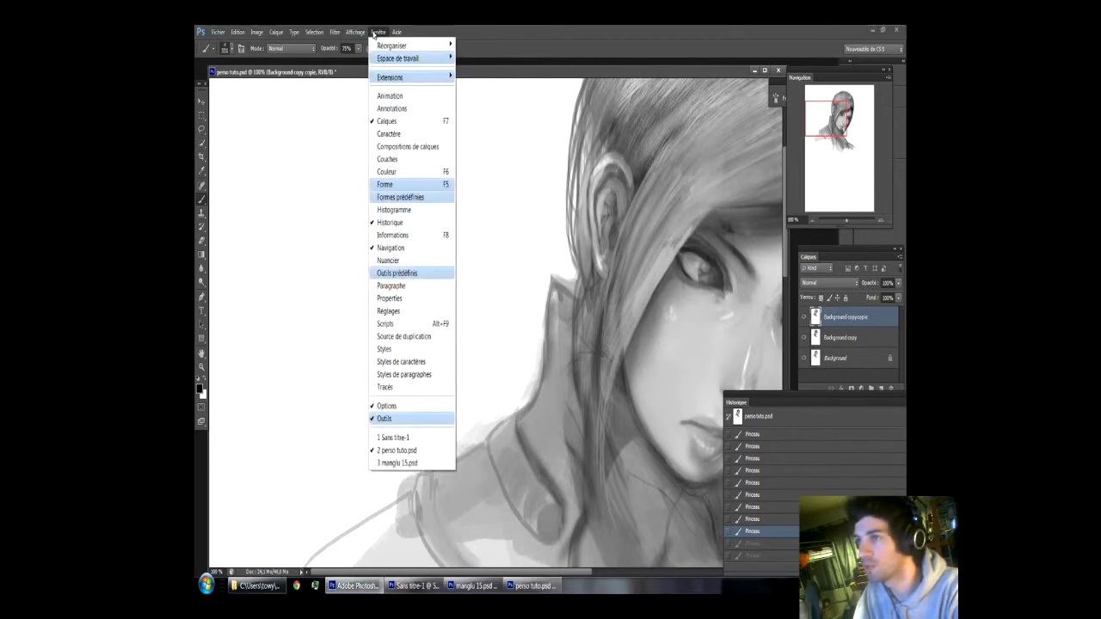
click(432, 184)
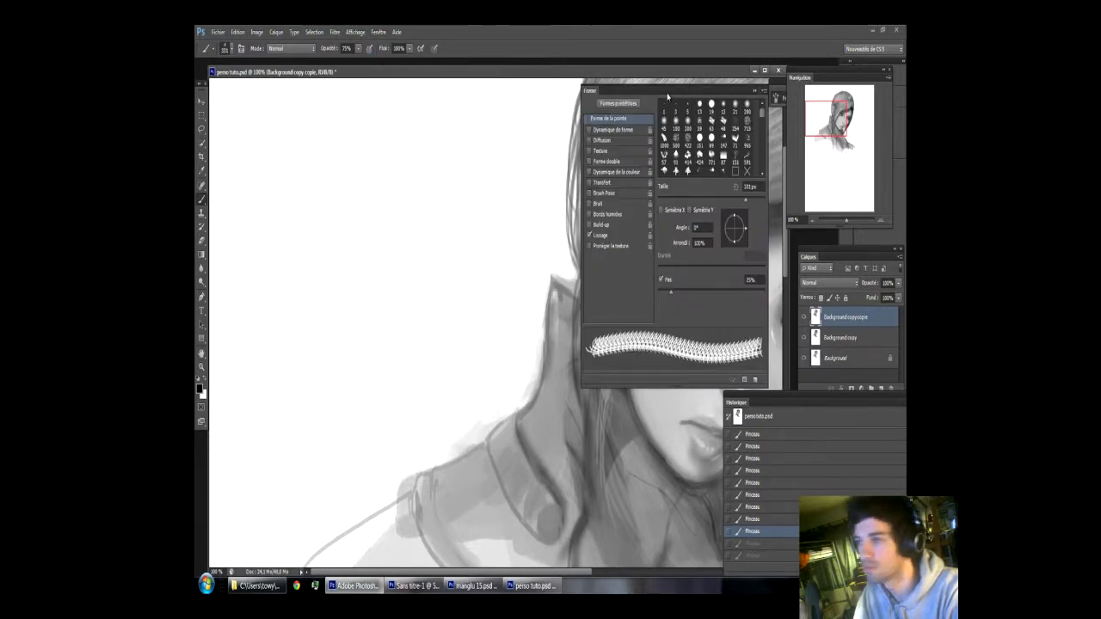
Step: Enable Shape Dynamics on the net-shaped brush with about 78% size jitter, and turn on Scattering with spread-out marks
mouse_move(667, 96)
mouse_down()
mouse_move(450, 140)
mouse_move(369, 113)
mouse_up()
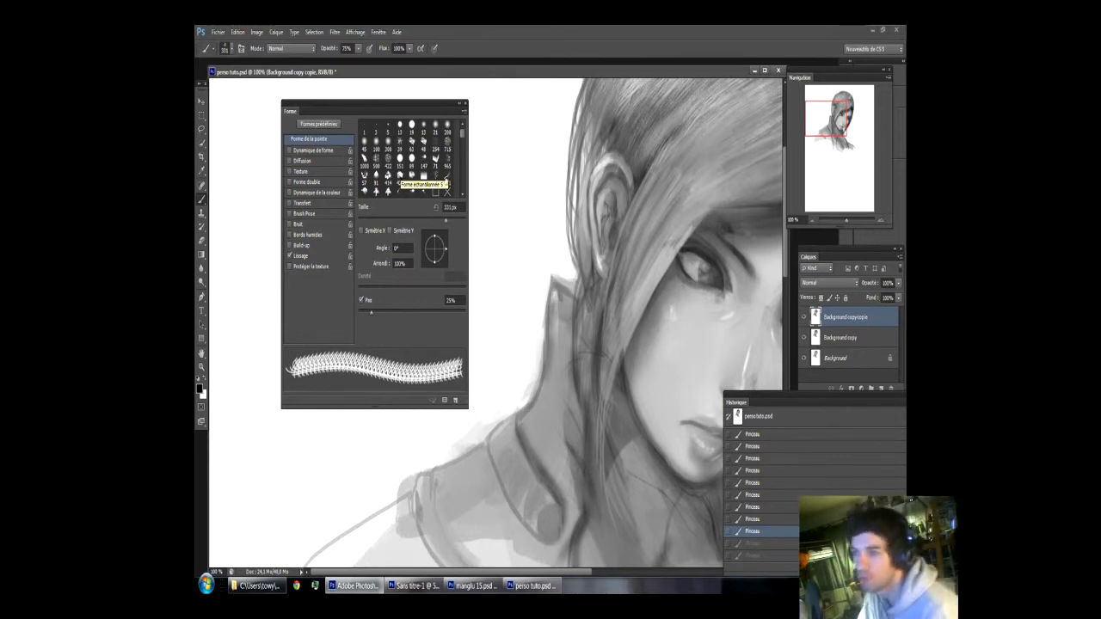
click(299, 152)
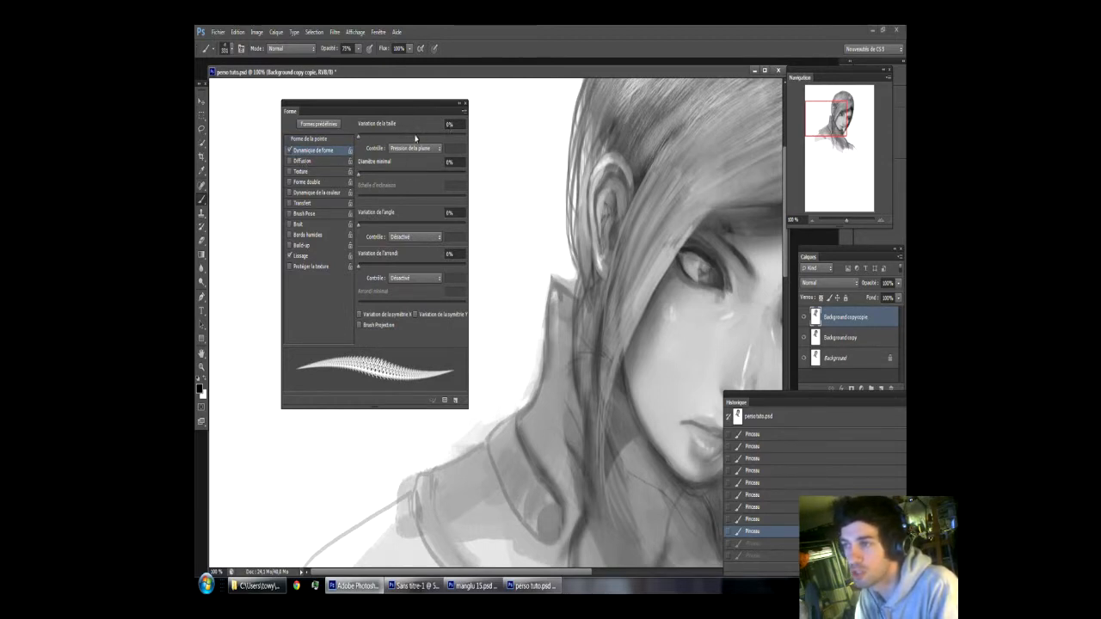
mouse_move(358, 136)
mouse_down()
mouse_move(473, 149)
mouse_move(450, 138)
mouse_up()
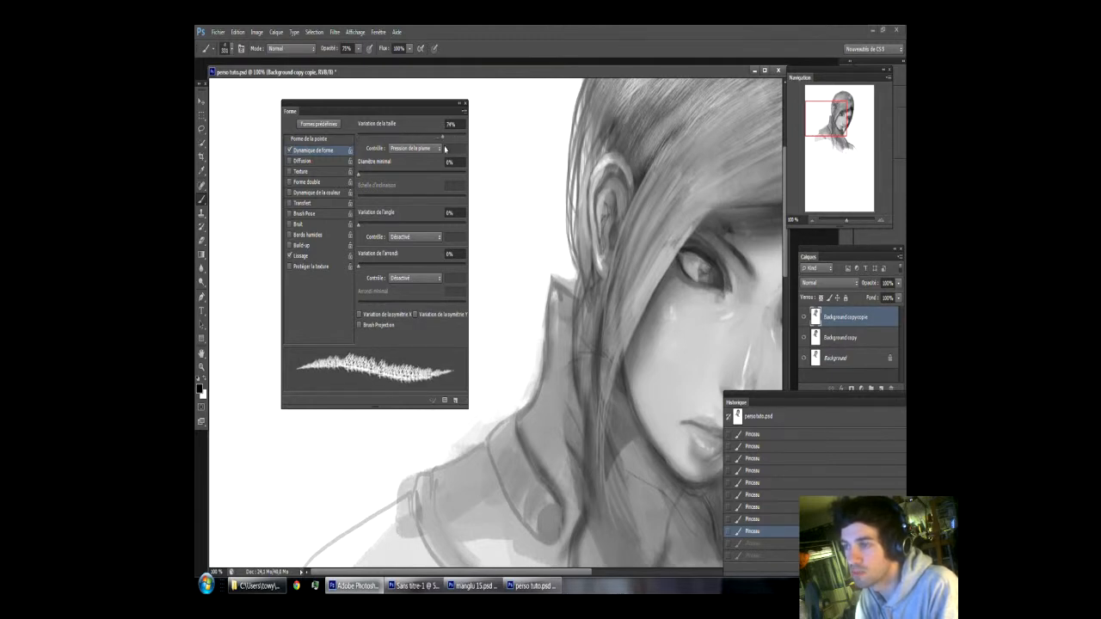
click(305, 164)
mouse_move(373, 137)
mouse_down()
mouse_move(395, 139)
mouse_move(351, 154)
mouse_move(415, 175)
mouse_move(406, 173)
mouse_up()
Step: Enable Texture for the net-shaped brush, keep its pattern, and set the depth to 0% and the minimum depth to 60%
click(301, 172)
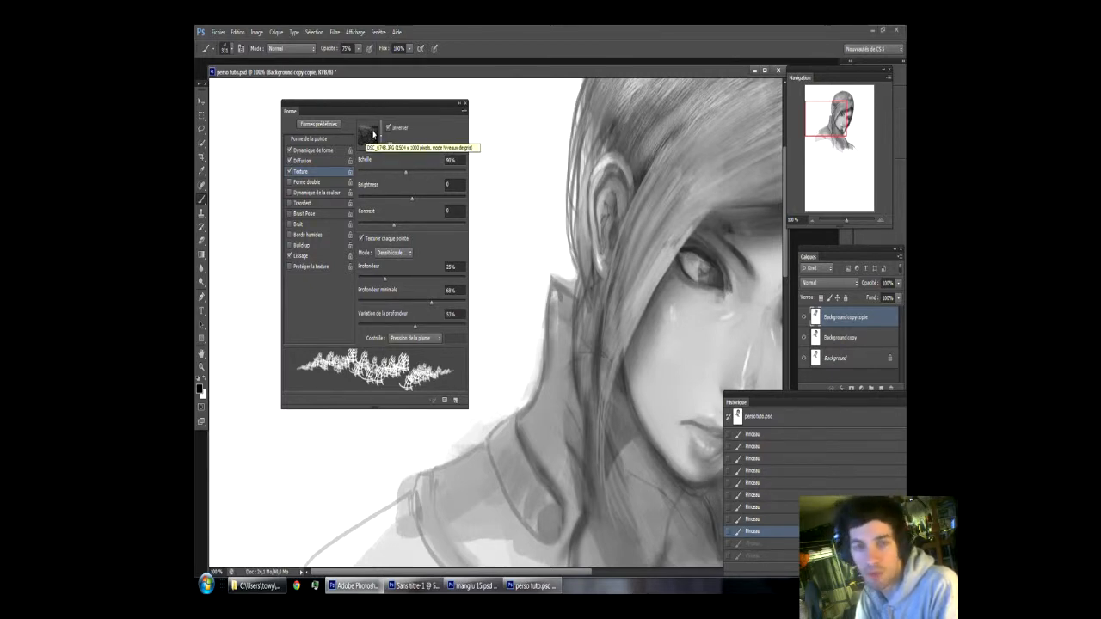
click(373, 133)
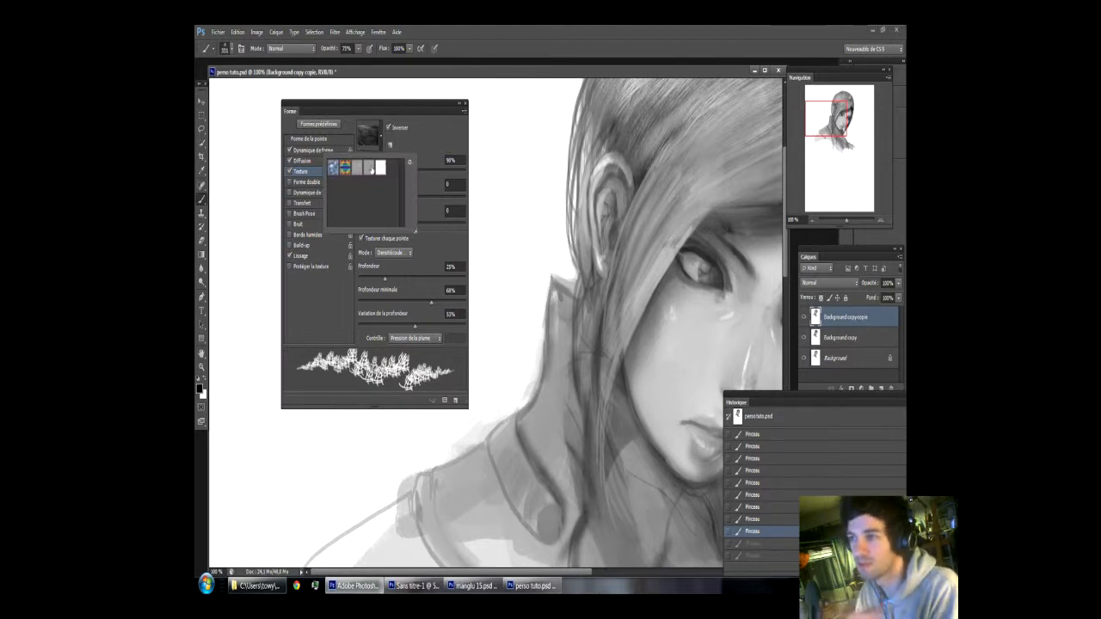
click(419, 147)
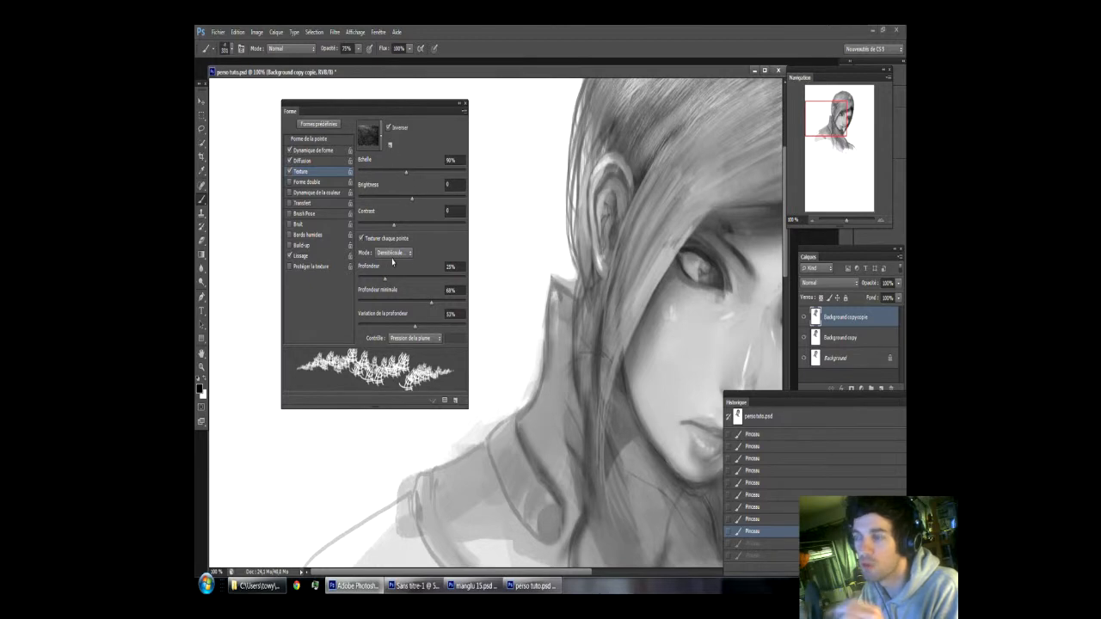
mouse_move(392, 281)
mouse_down()
mouse_move(428, 281)
mouse_move(366, 280)
mouse_move(398, 289)
mouse_move(368, 260)
mouse_move(382, 273)
mouse_move(359, 265)
mouse_up()
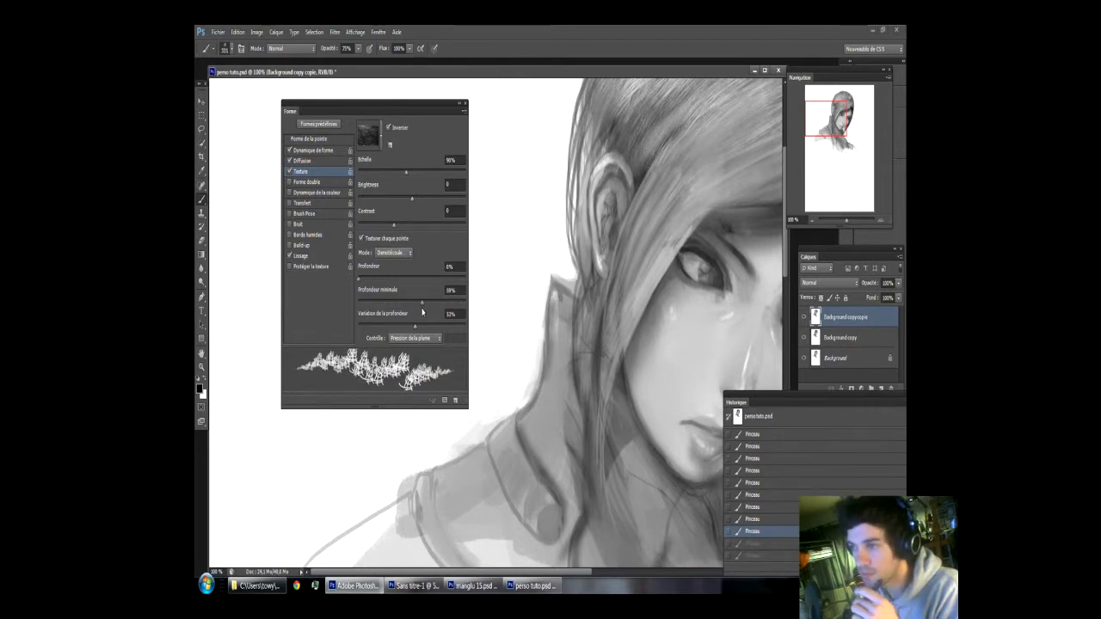
Step: Try the Brush Pose option on the net-shaped brush and switch it off again
click(303, 235)
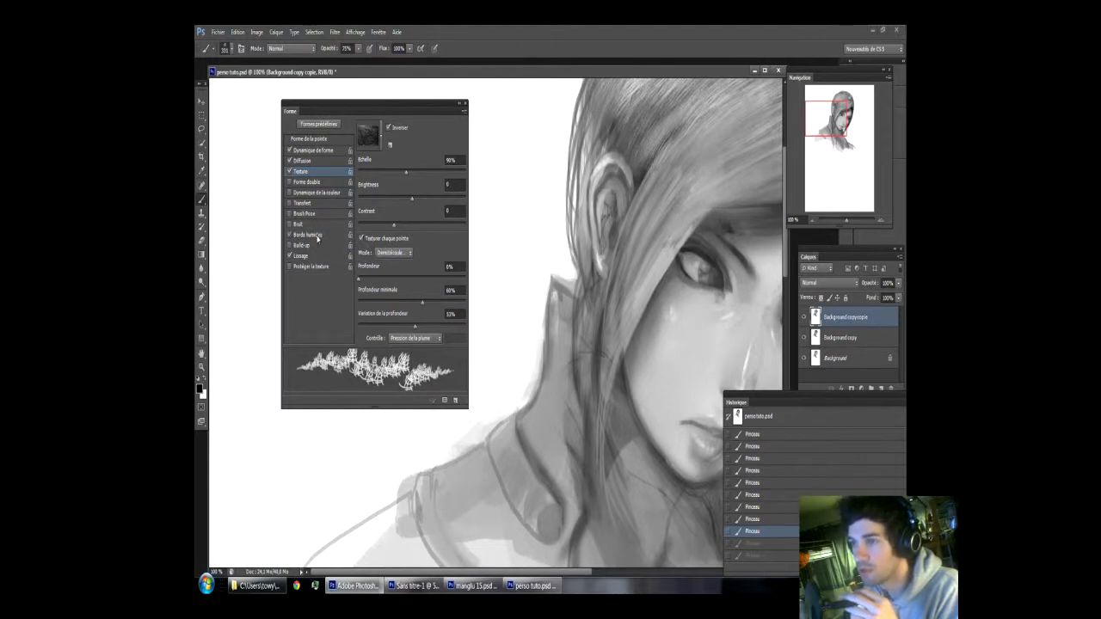
click(314, 215)
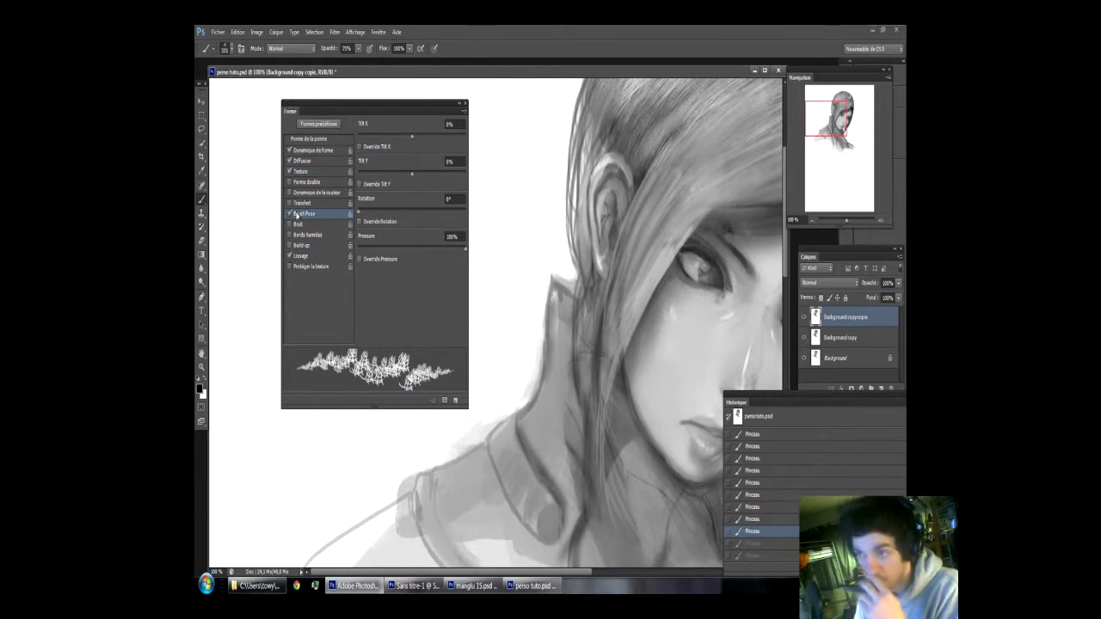
click(291, 214)
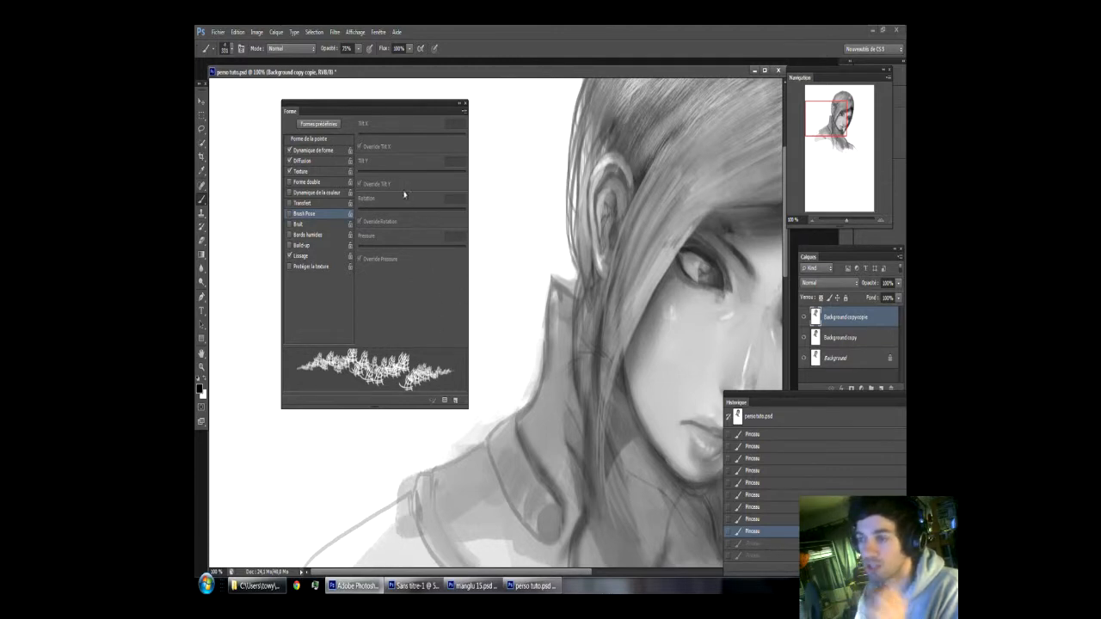
Step: Save the configured brush as a new preset named "super formet tuto trop lol" and close the brush settings
click(456, 401)
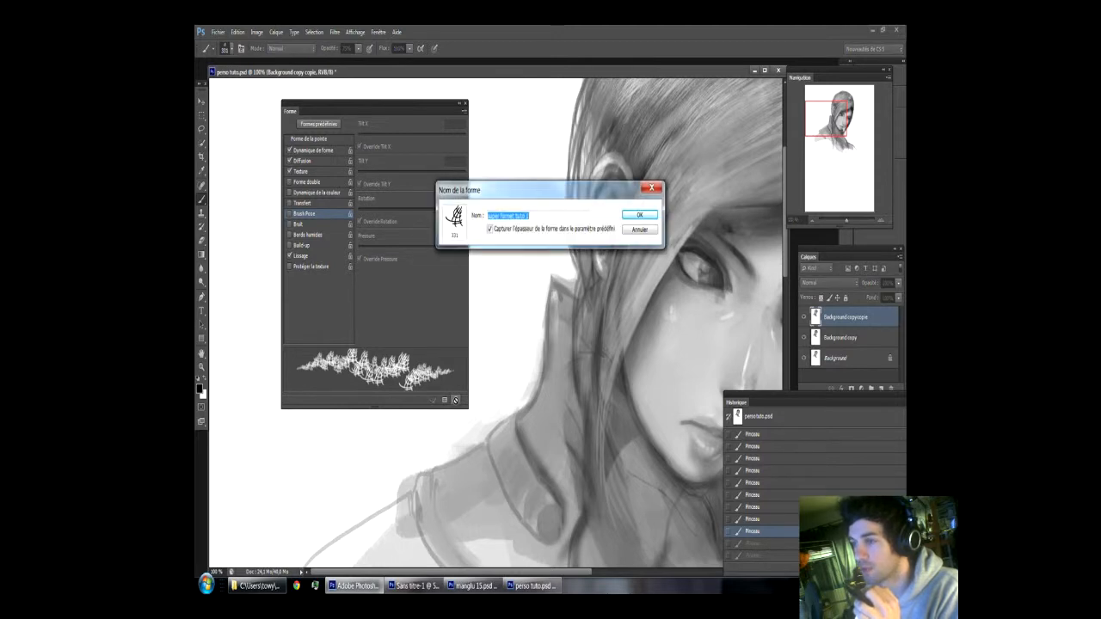
click(535, 217)
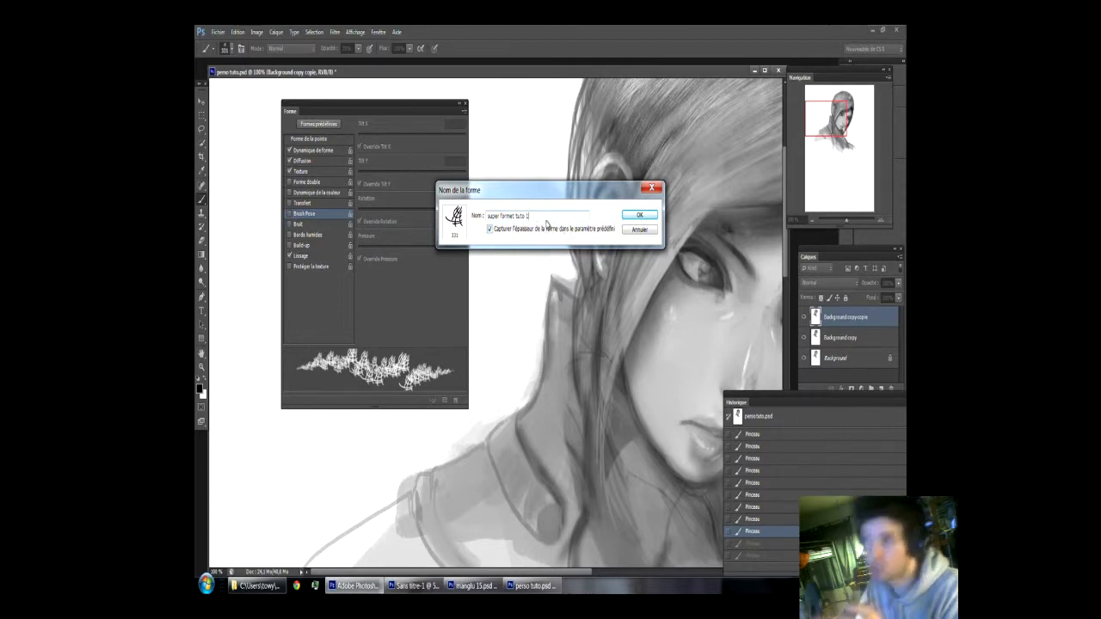
key(BackSpace)
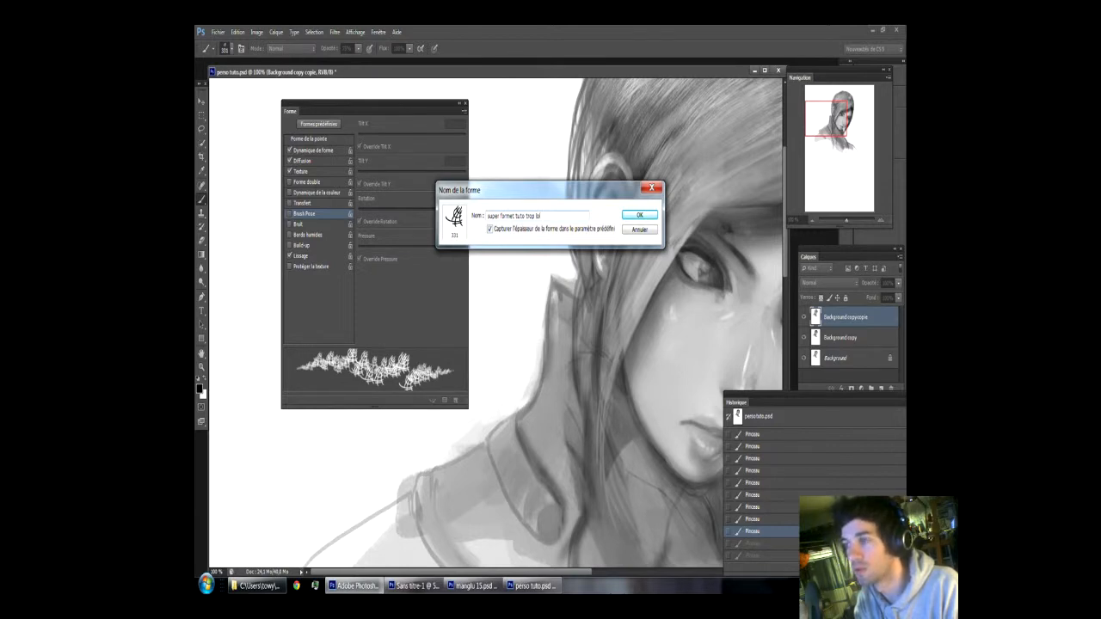
key(Return)
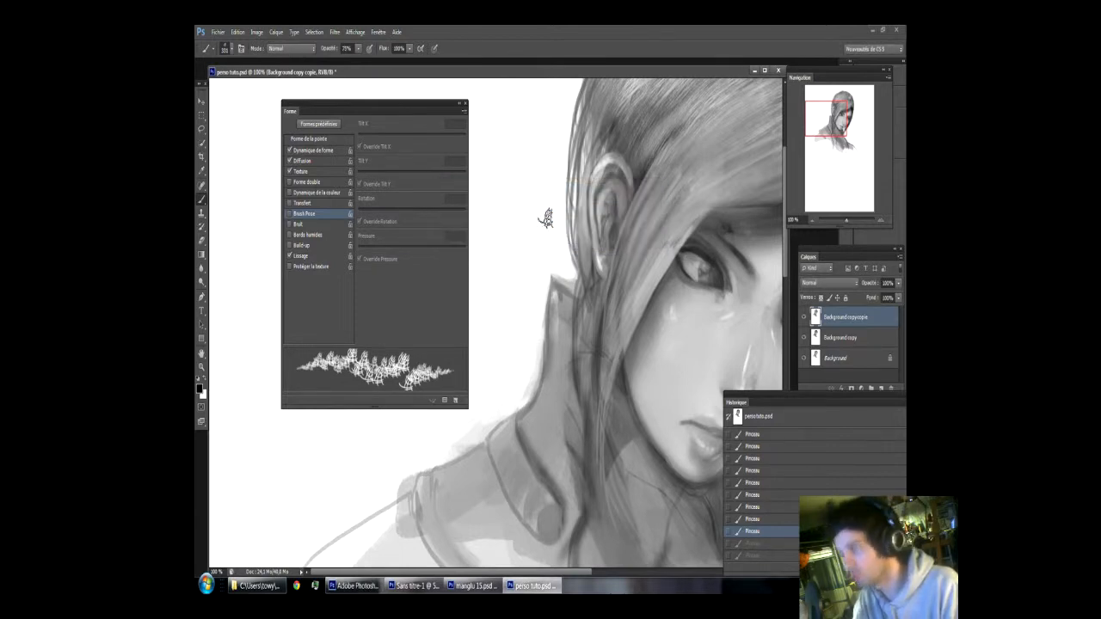
click(463, 103)
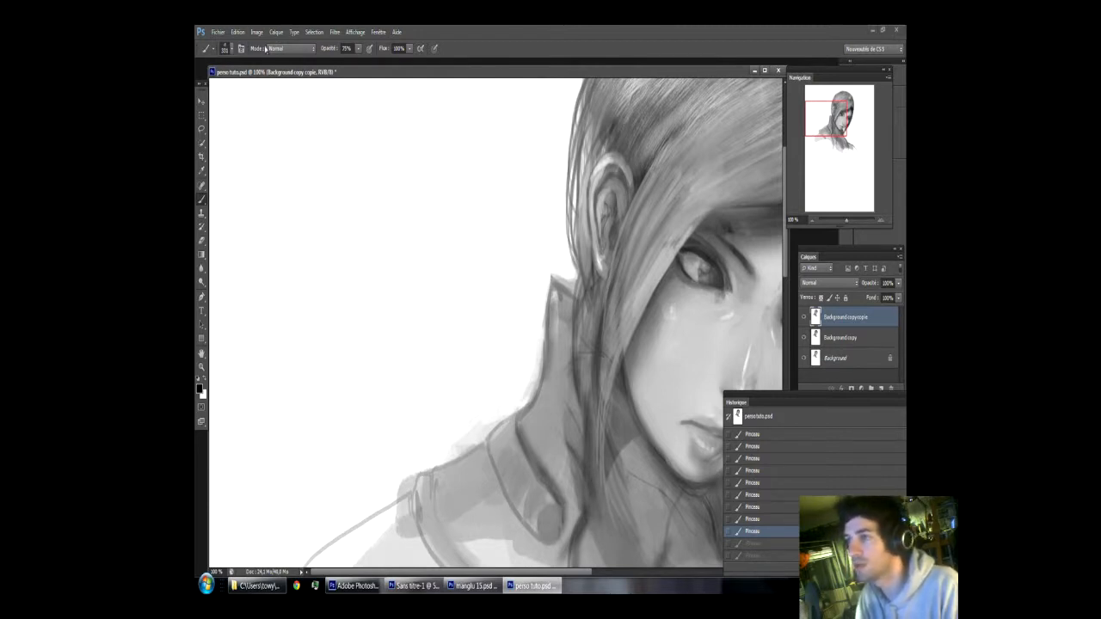
Step: Paint a test patch with the configured net-shaped brush on the empty background and step back in the history to remove it
click(230, 53)
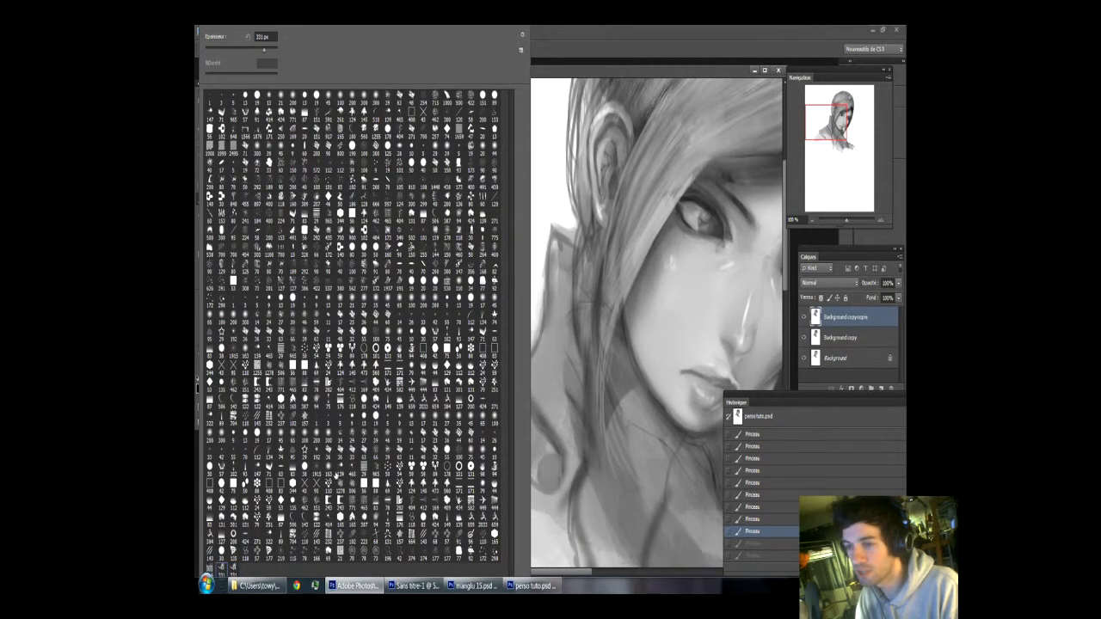
click(585, 49)
mouse_move(337, 230)
mouse_down()
mouse_move(358, 258)
mouse_move(416, 237)
mouse_up()
click(752, 533)
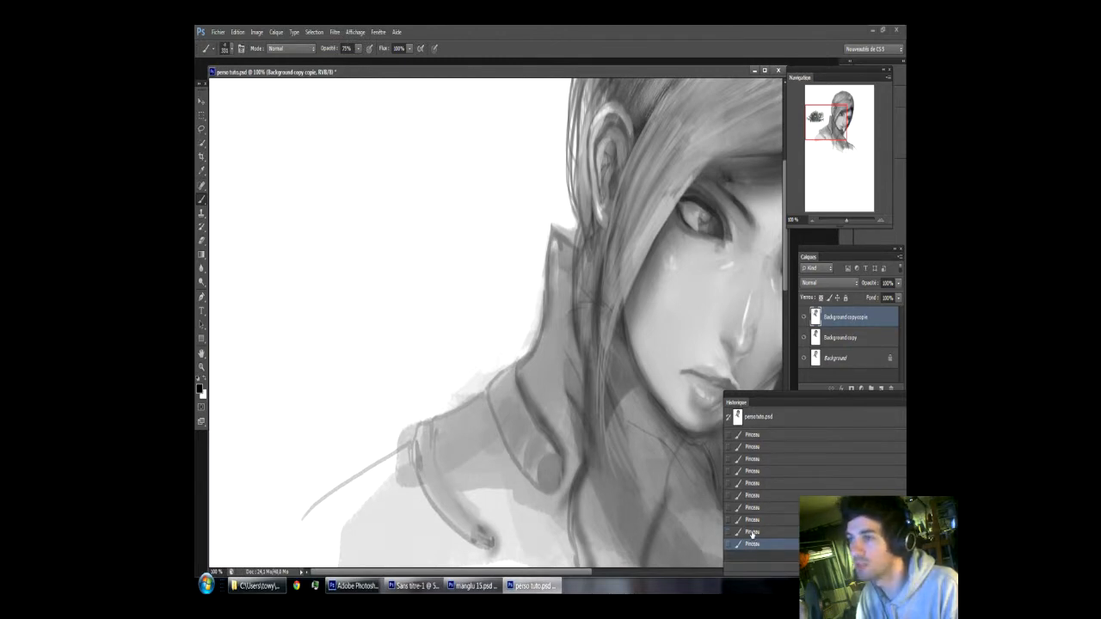
Step: Check the names of the last two brush presets through the rename dialog, leaving both unchanged
click(230, 49)
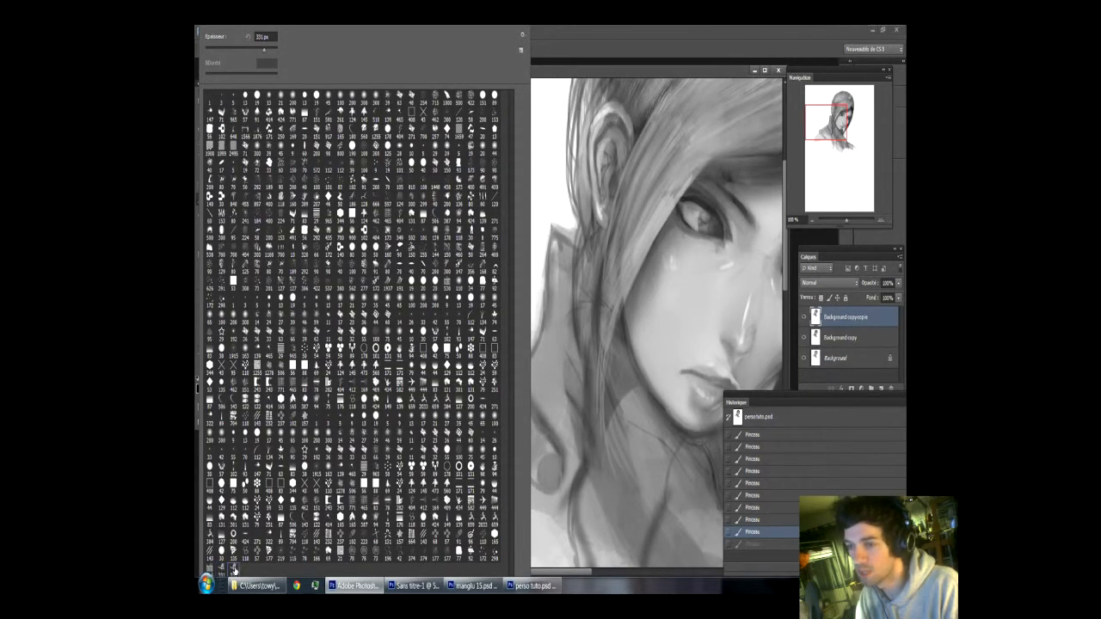
right_click(234, 569)
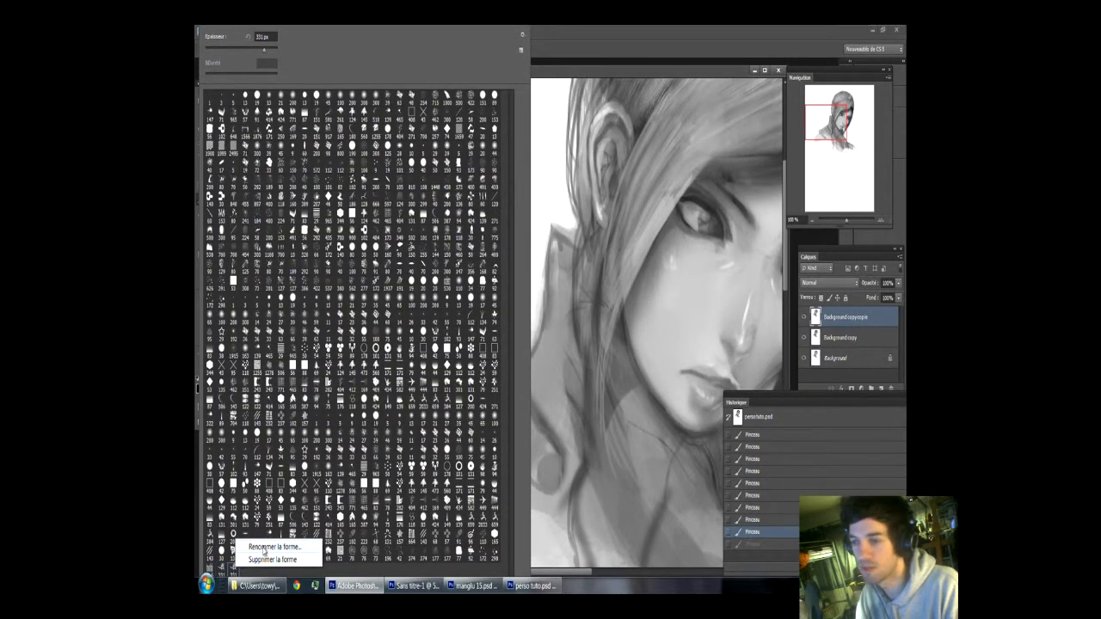
click(267, 547)
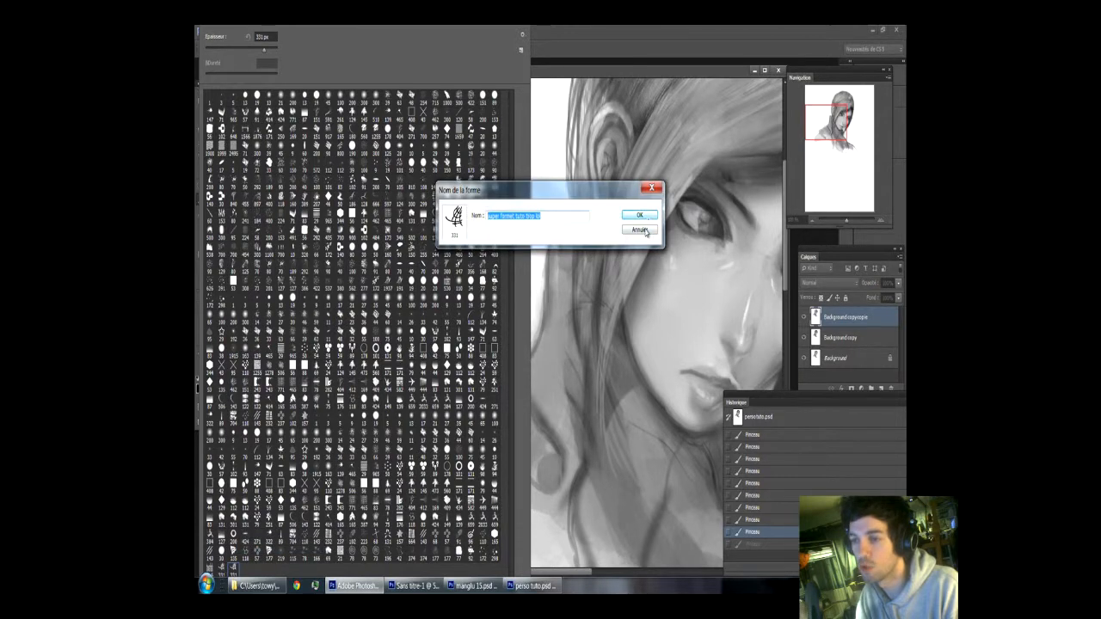
click(645, 230)
right_click(227, 567)
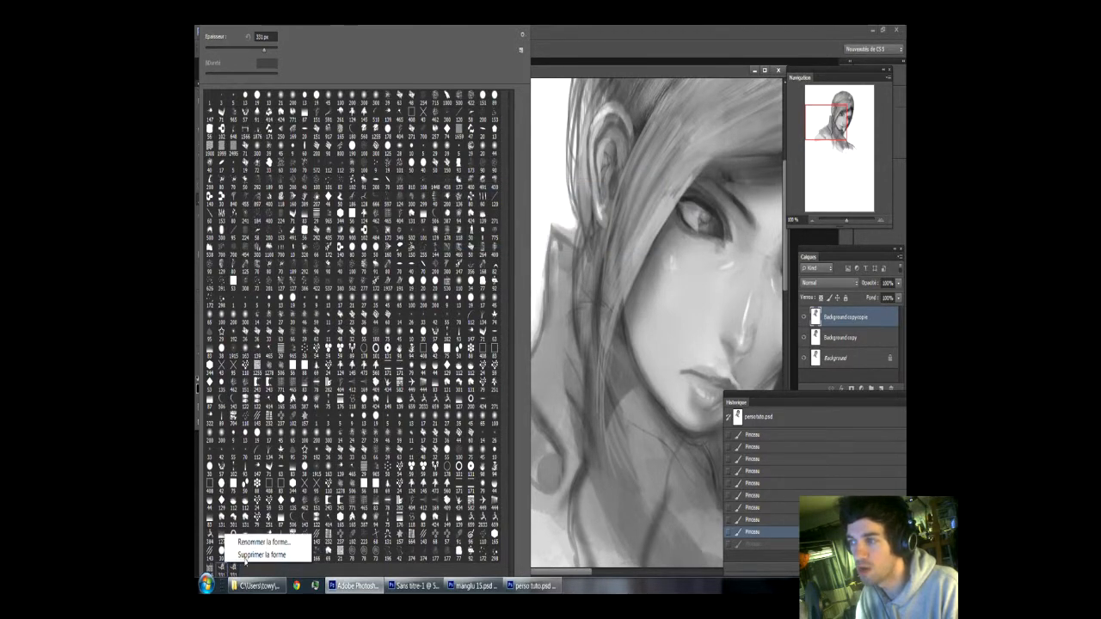
click(258, 542)
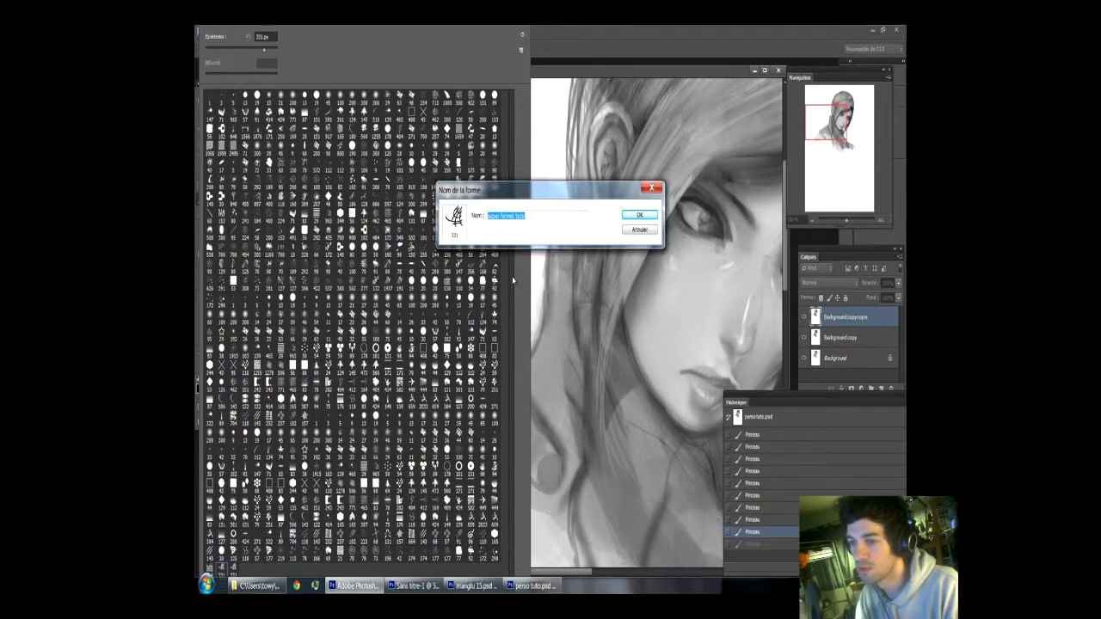
click(638, 231)
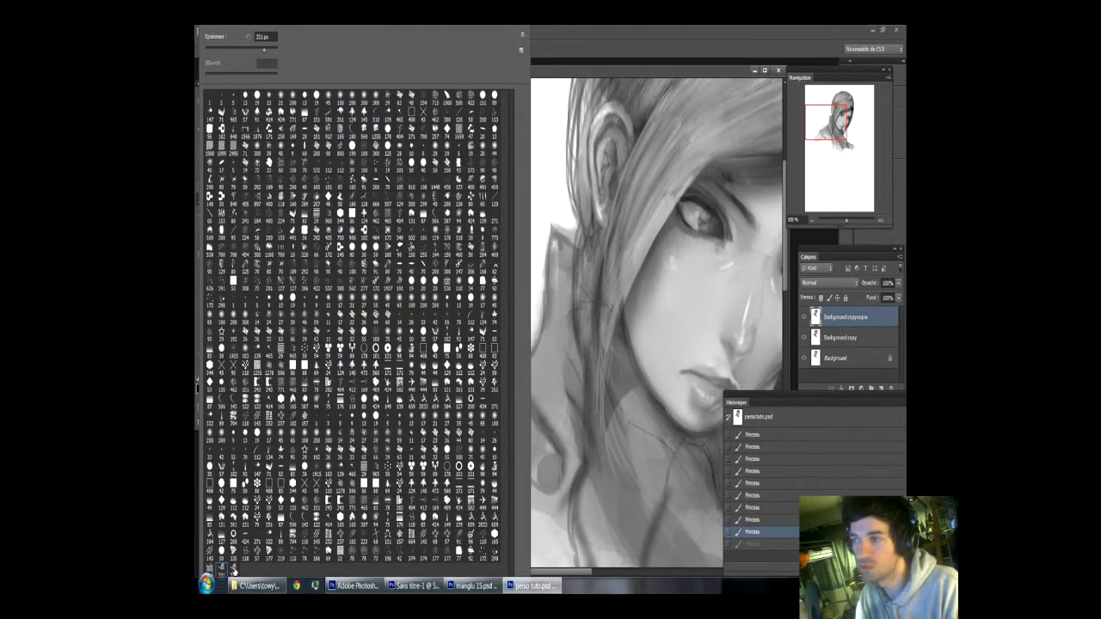
Step: Choose the newly saved net-shaped preset, paint a test patch beside the portrait, and remove it through the history
click(234, 570)
click(569, 59)
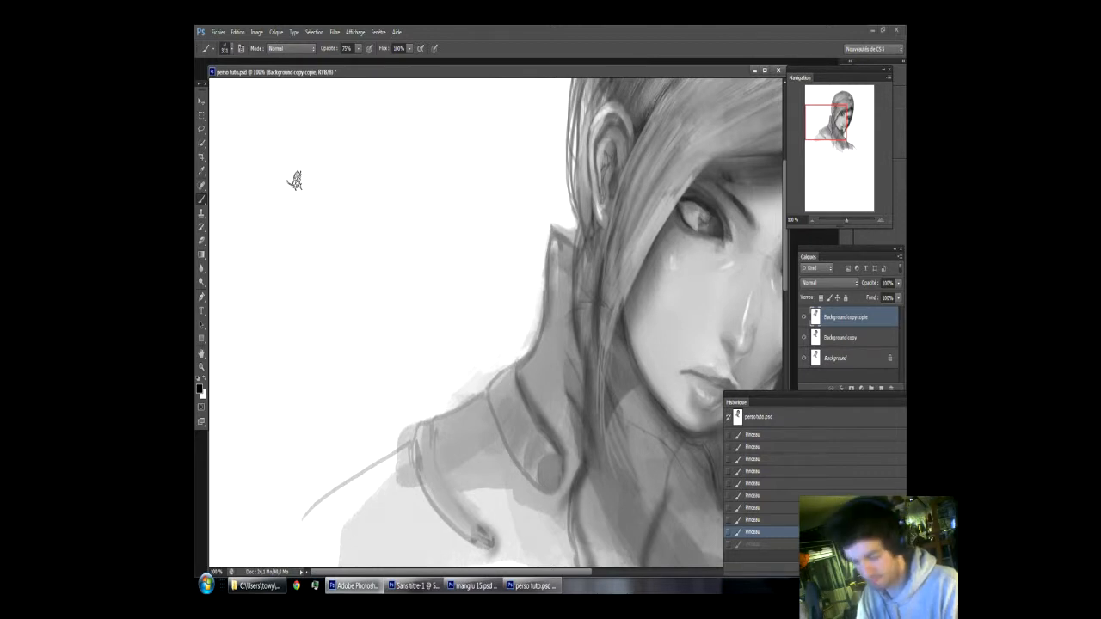
mouse_move(295, 178)
mouse_down()
mouse_move(375, 226)
mouse_move(364, 200)
mouse_move(336, 246)
mouse_up()
scroll(335, 250, up, 3)
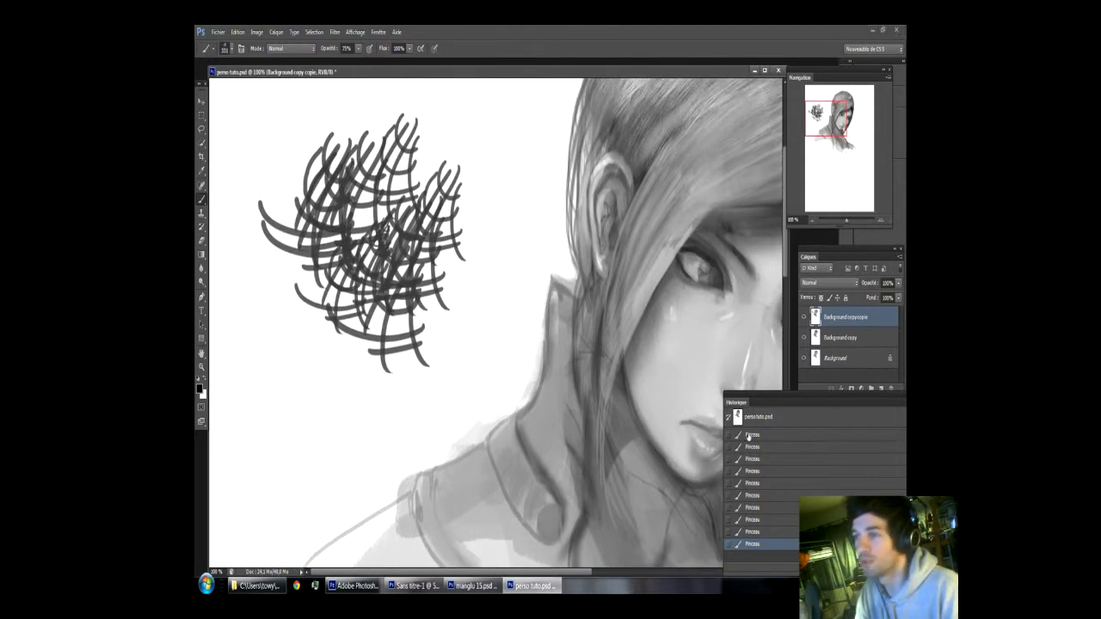
click(740, 532)
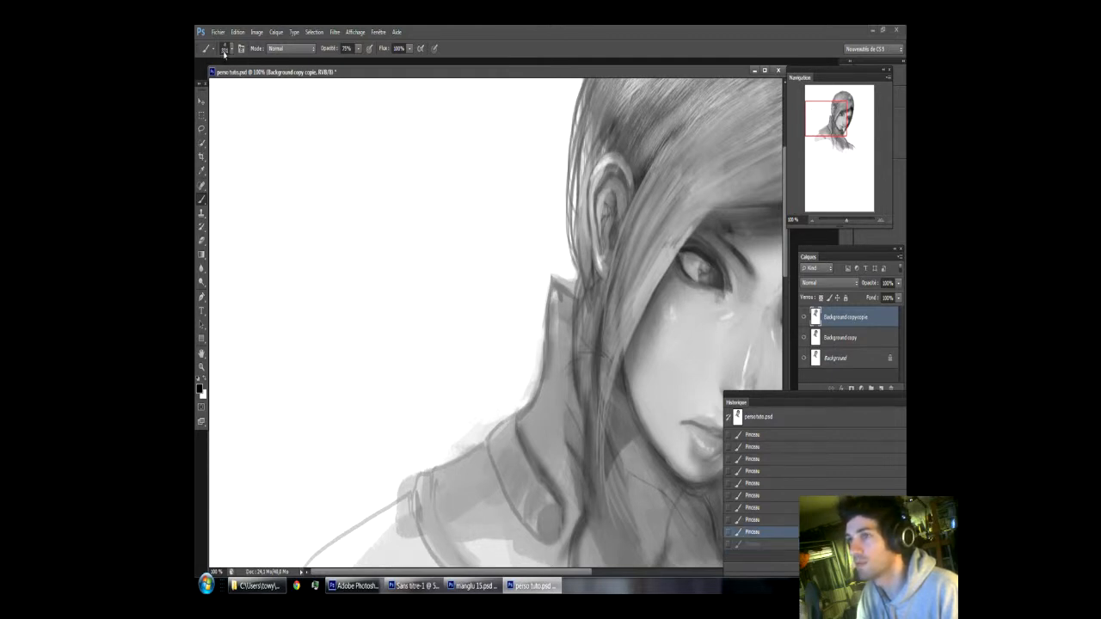
Step: Paint large overlapping test patches with the net-shaped brush across the empty background beside the head
right_click(238, 91)
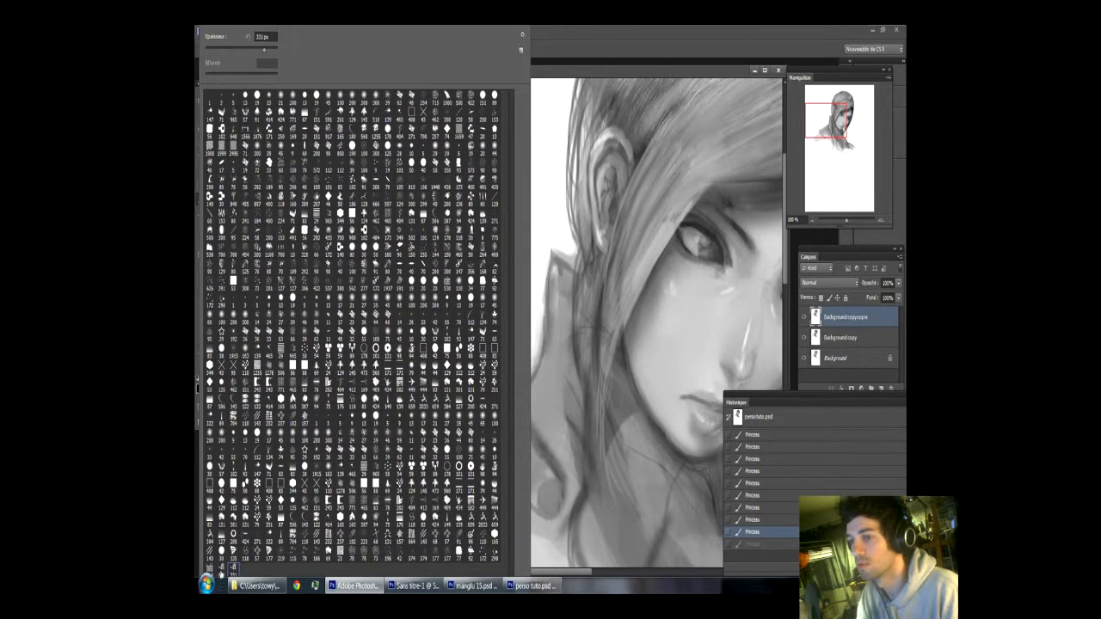
click(562, 30)
mouse_move(323, 172)
mouse_down()
mouse_move(338, 197)
mouse_move(398, 194)
mouse_move(324, 142)
mouse_move(292, 300)
mouse_up()
drag(370, 268, 338, 322)
scroll(479, 111, up, 4)
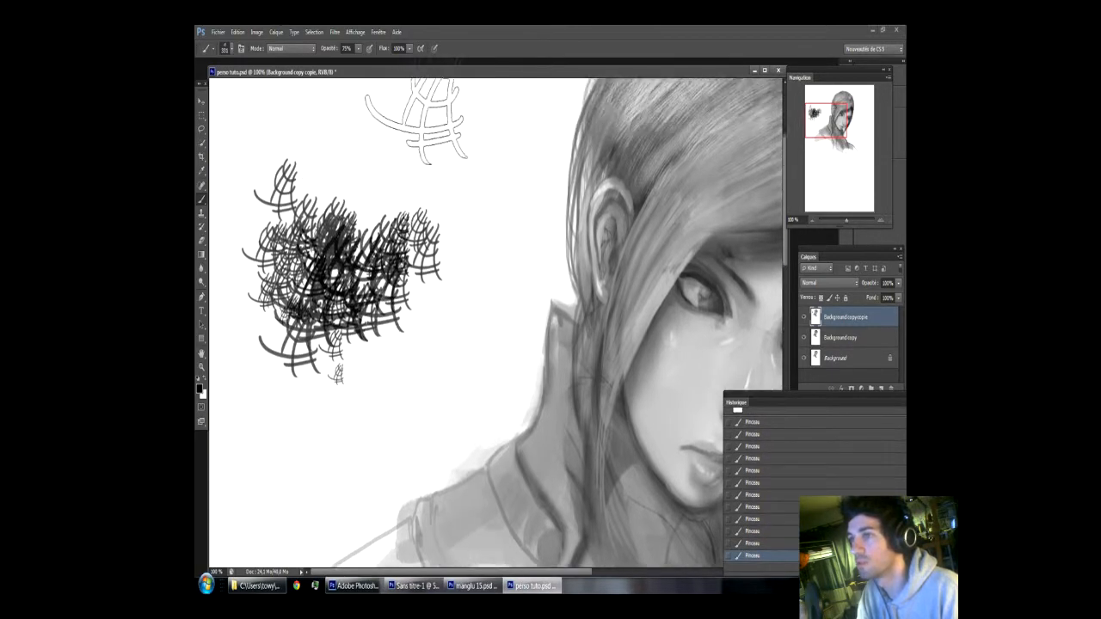
scroll(449, 105, up, 3)
mouse_move(327, 160)
mouse_down()
mouse_move(383, 209)
mouse_move(295, 276)
mouse_move(329, 317)
mouse_move(460, 243)
mouse_move(516, 168)
mouse_move(280, 376)
mouse_move(275, 124)
mouse_move(256, 151)
mouse_move(255, 133)
mouse_move(234, 125)
mouse_move(238, 154)
mouse_move(330, 120)
mouse_move(383, 117)
mouse_move(374, 148)
mouse_move(540, 172)
mouse_move(585, 125)
mouse_move(417, 322)
mouse_move(293, 249)
mouse_move(319, 220)
mouse_move(336, 366)
mouse_move(320, 287)
mouse_up()
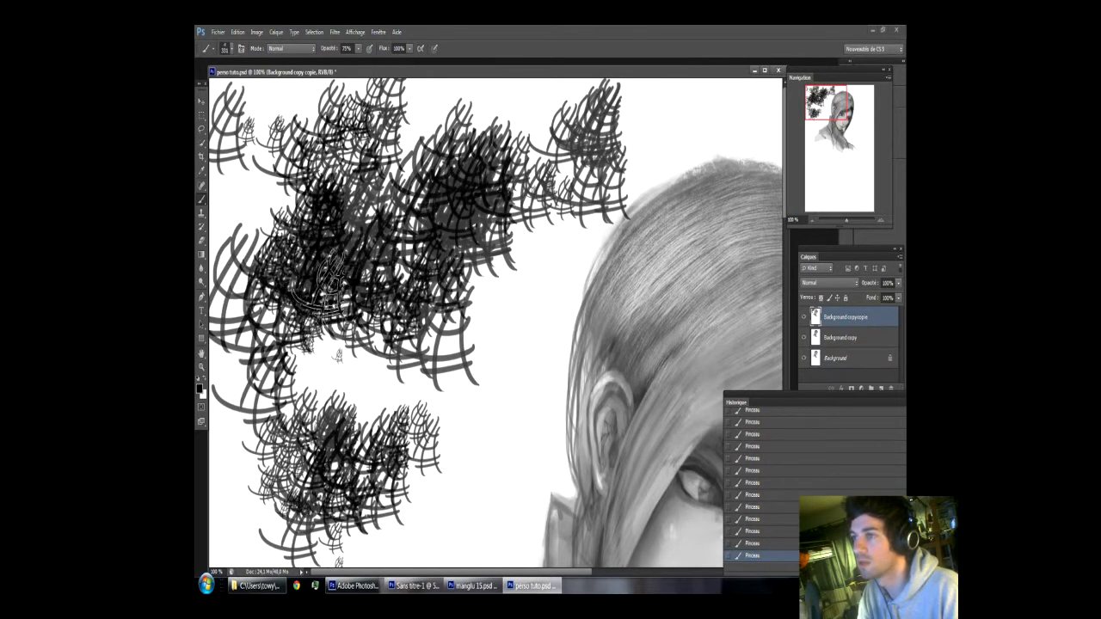
Step: Step through the history to the state before the first net-shaped test patch, clearing all the test marks
click(780, 503)
scroll(766, 481, up, 5)
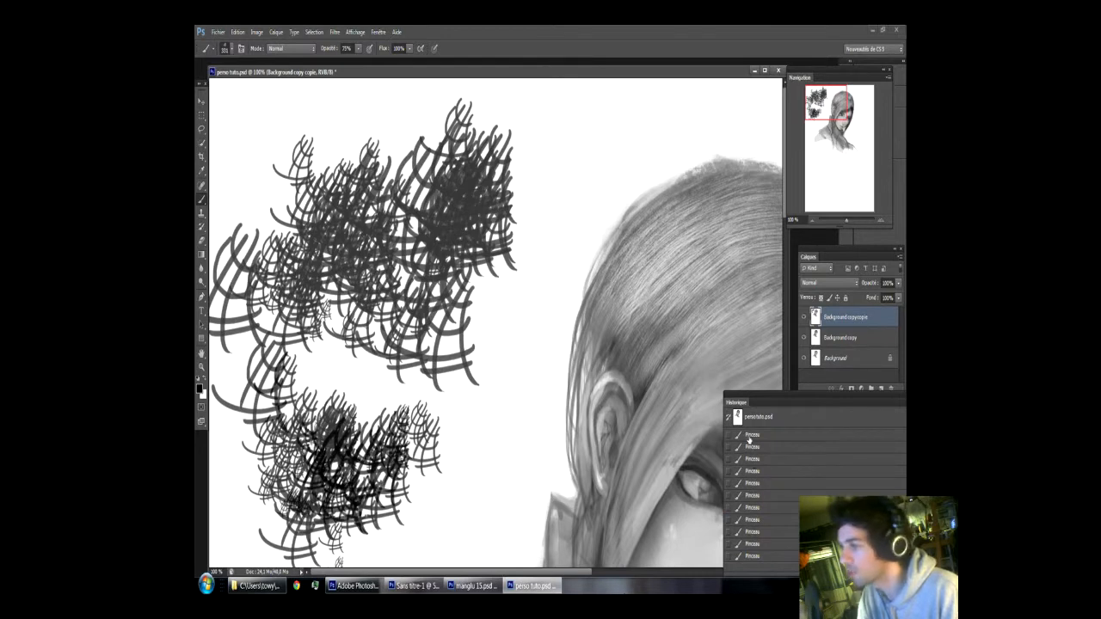
click(749, 436)
click(749, 447)
click(754, 460)
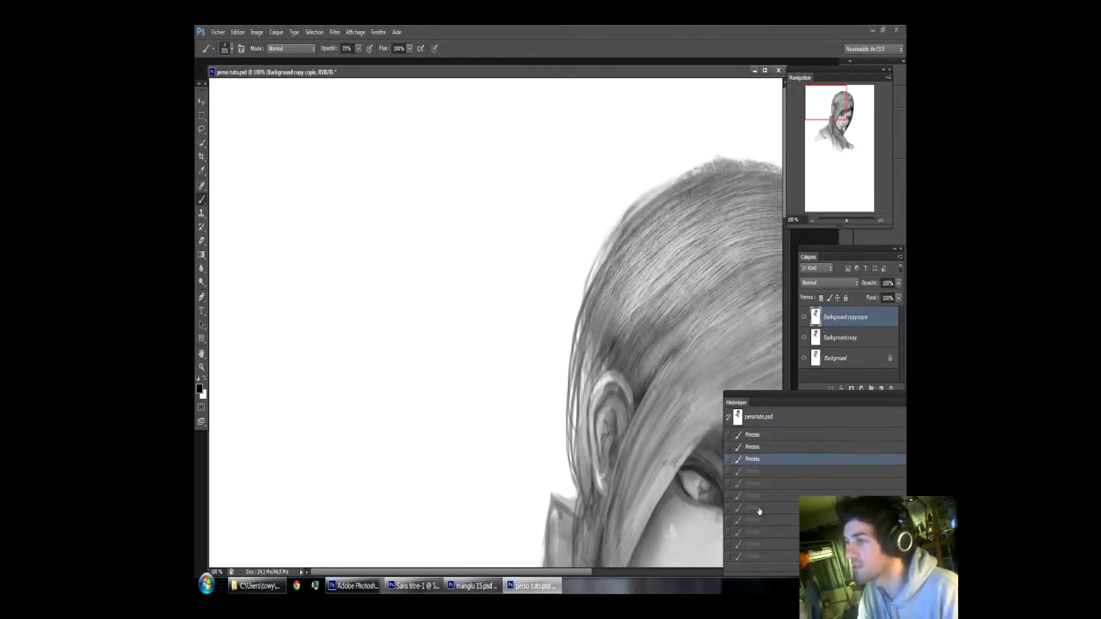
click(758, 508)
click(757, 520)
click(753, 533)
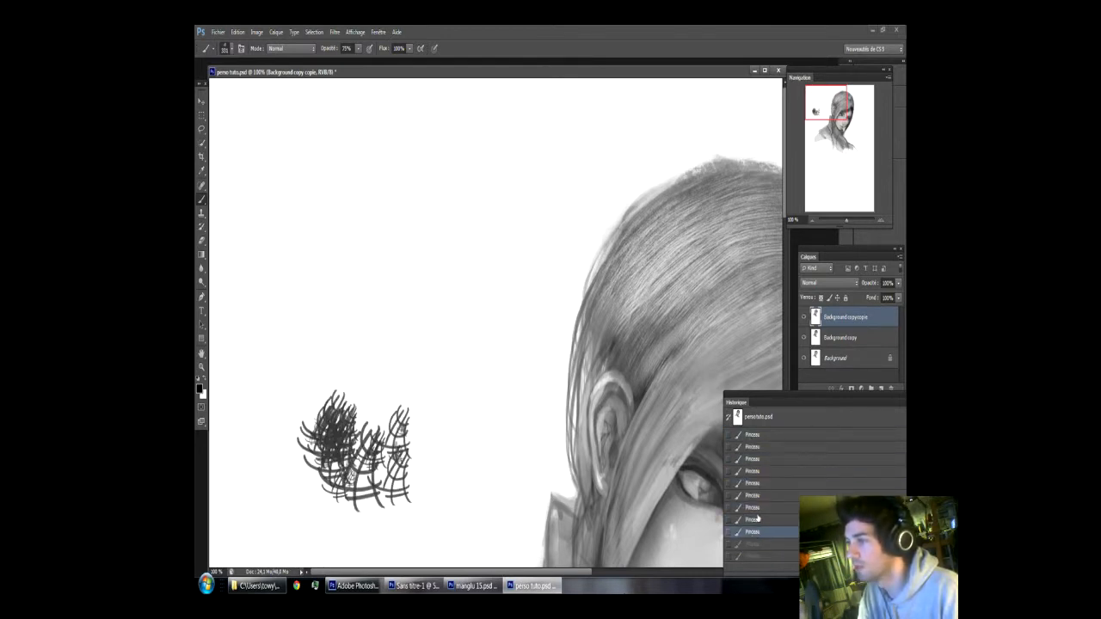
click(757, 518)
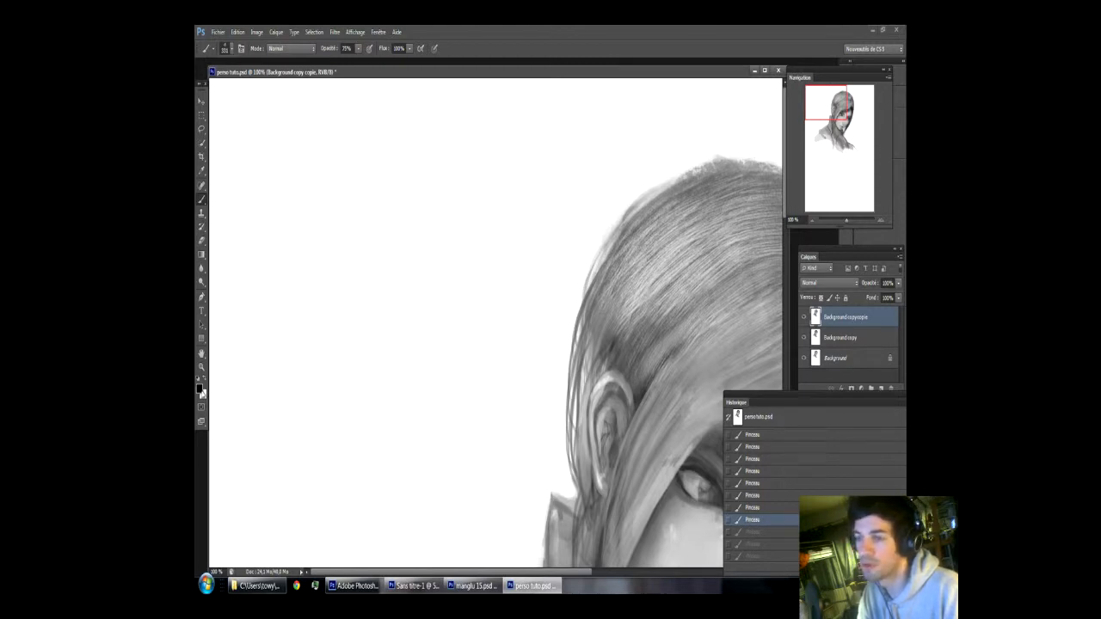
Step: Set the background colour to a bright red and return to the Brush tool
click(203, 393)
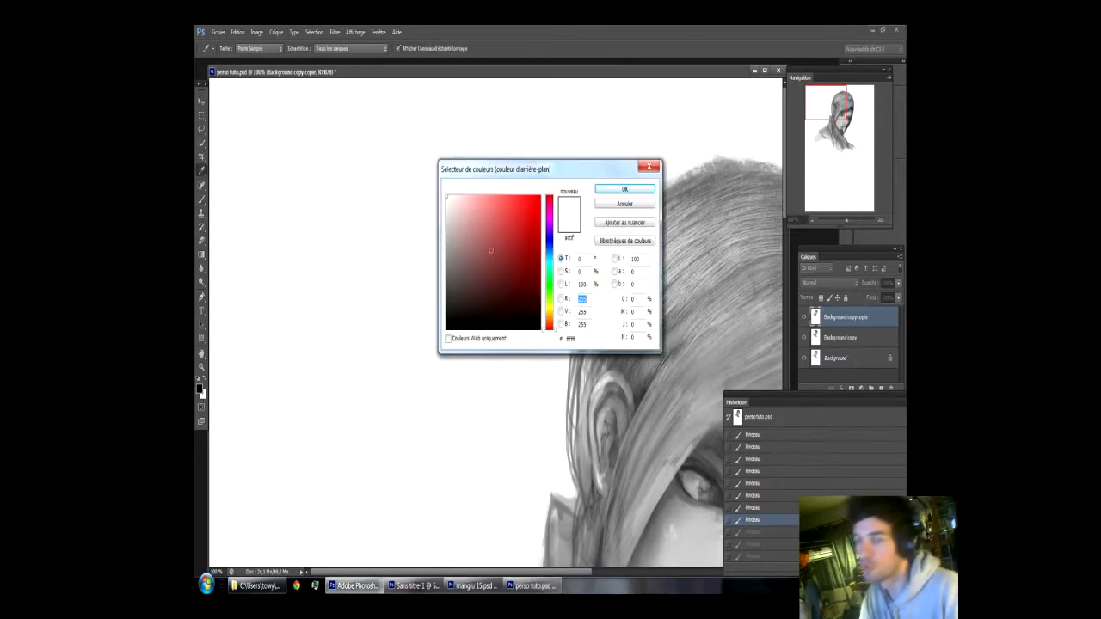
click(540, 222)
click(625, 188)
key(b)
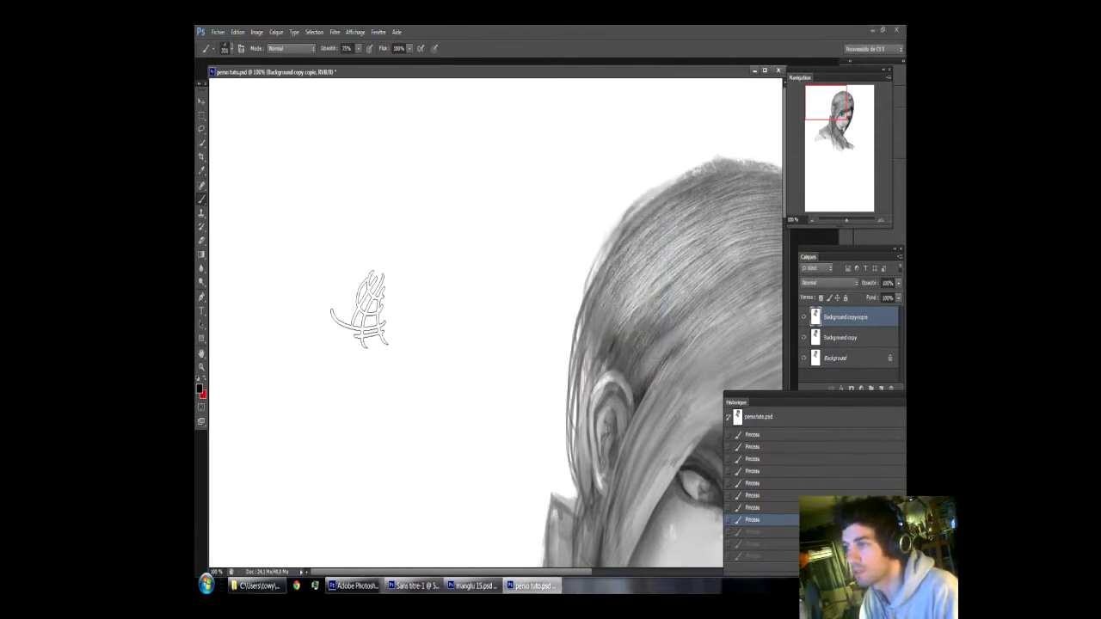
Step: Paint a cluster of net-shaped brush marks beside the head and remove it through the history
mouse_move(335, 147)
mouse_down()
mouse_move(387, 258)
mouse_move(297, 314)
mouse_up()
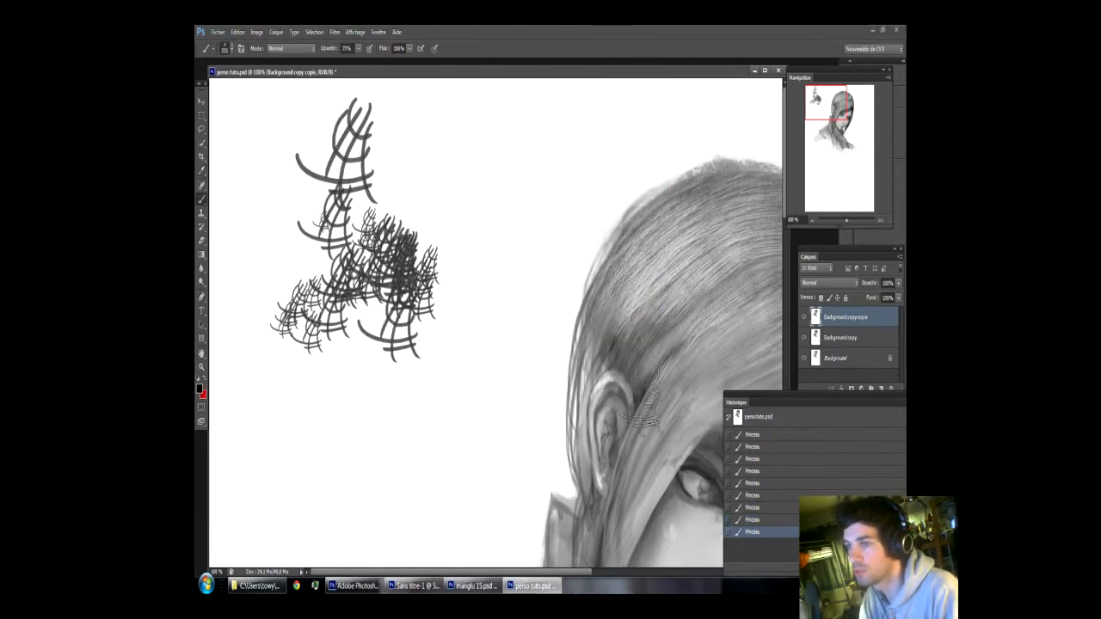
click(761, 520)
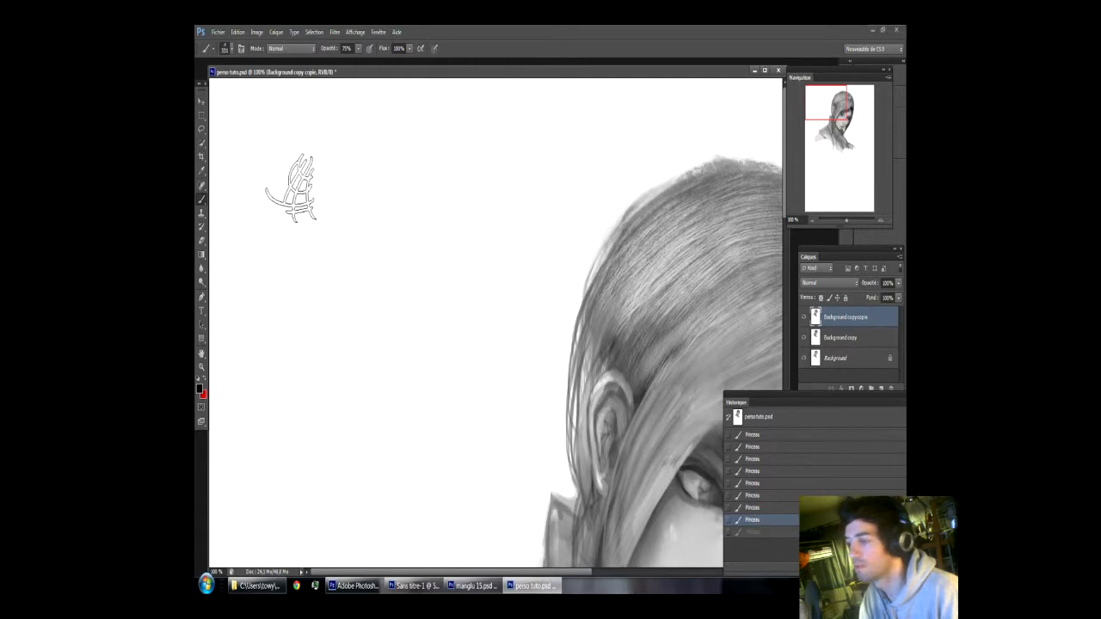
Step: Try the last presets in the brush library and choose the 298 px scattered, rough-edged chunk brush
click(230, 49)
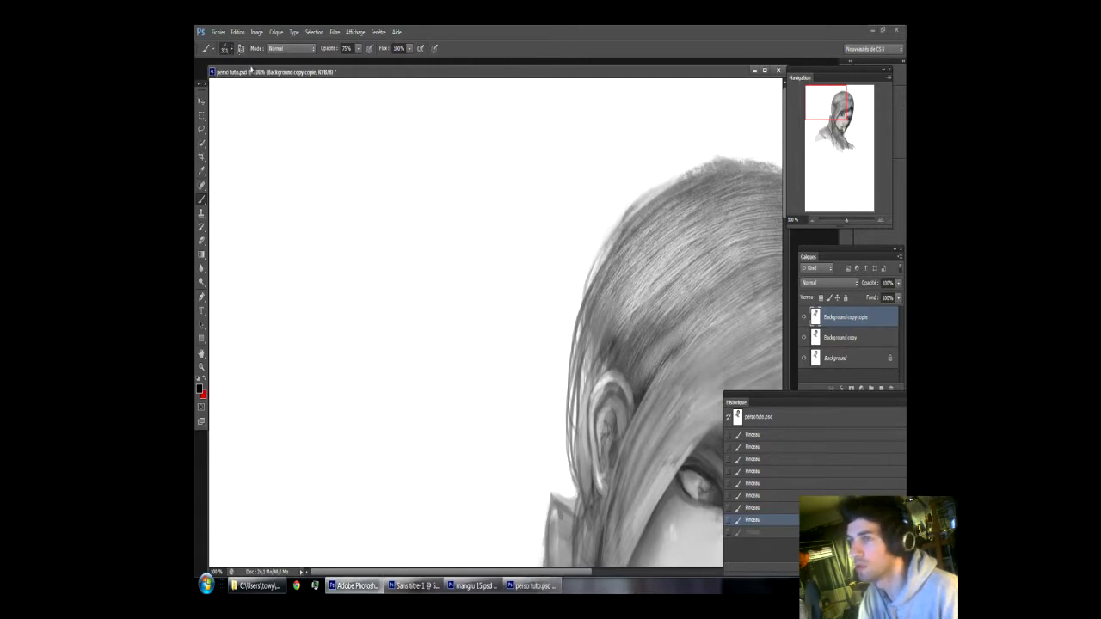
scroll(479, 456, down, 1)
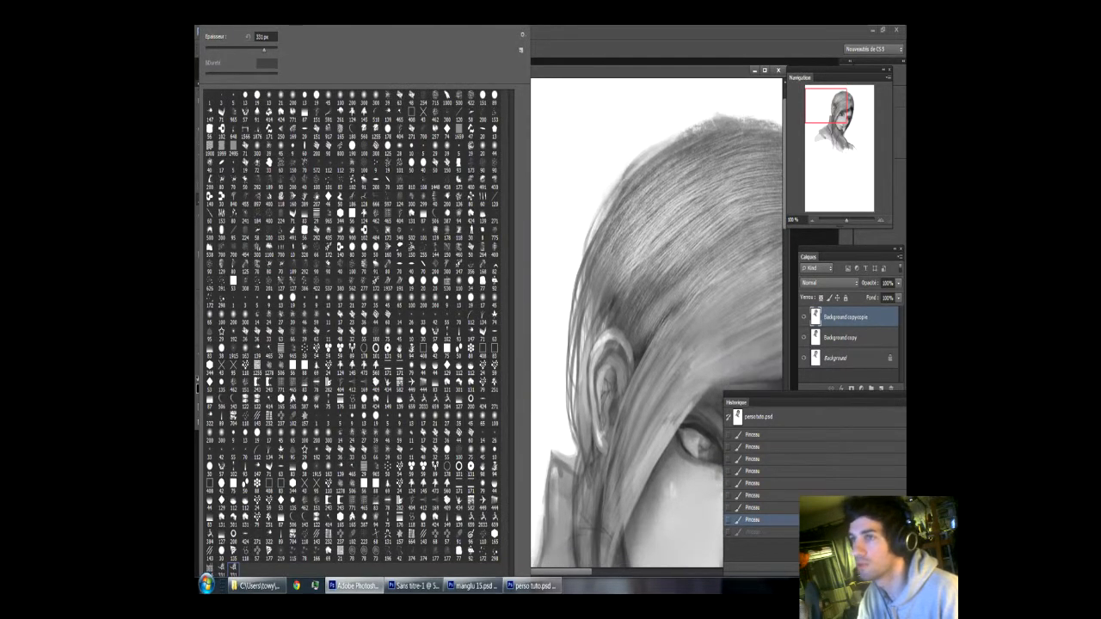
click(493, 559)
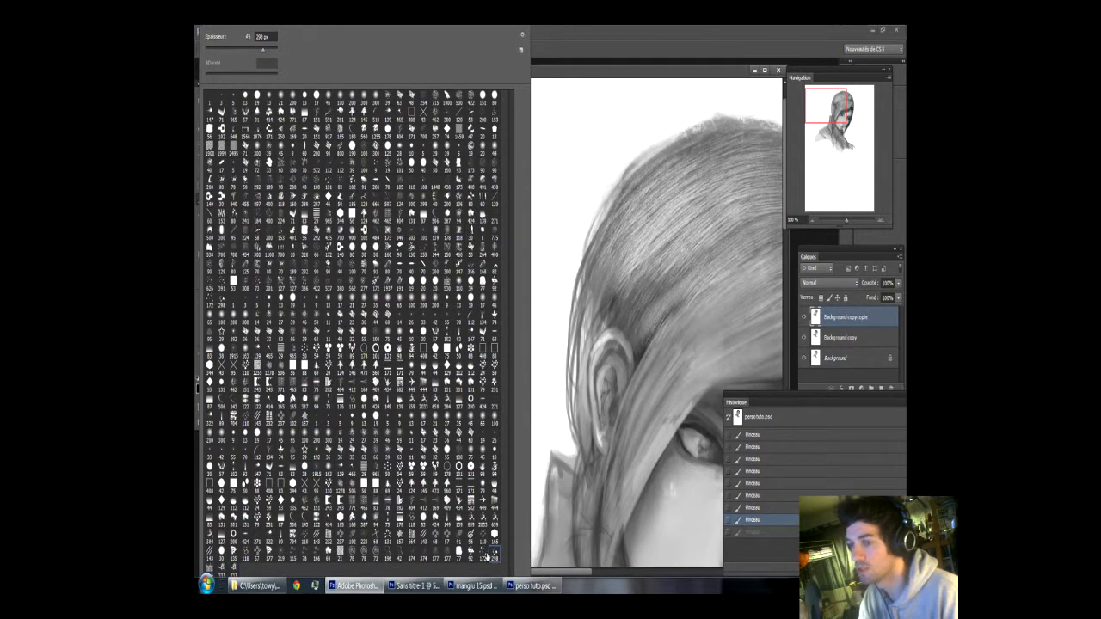
click(484, 558)
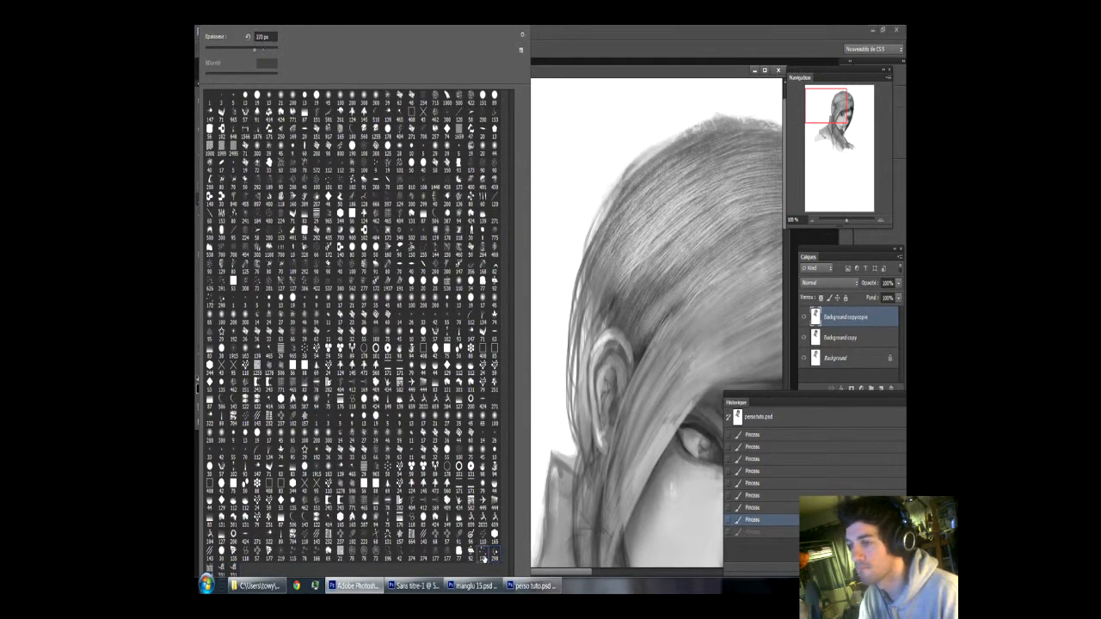
click(494, 557)
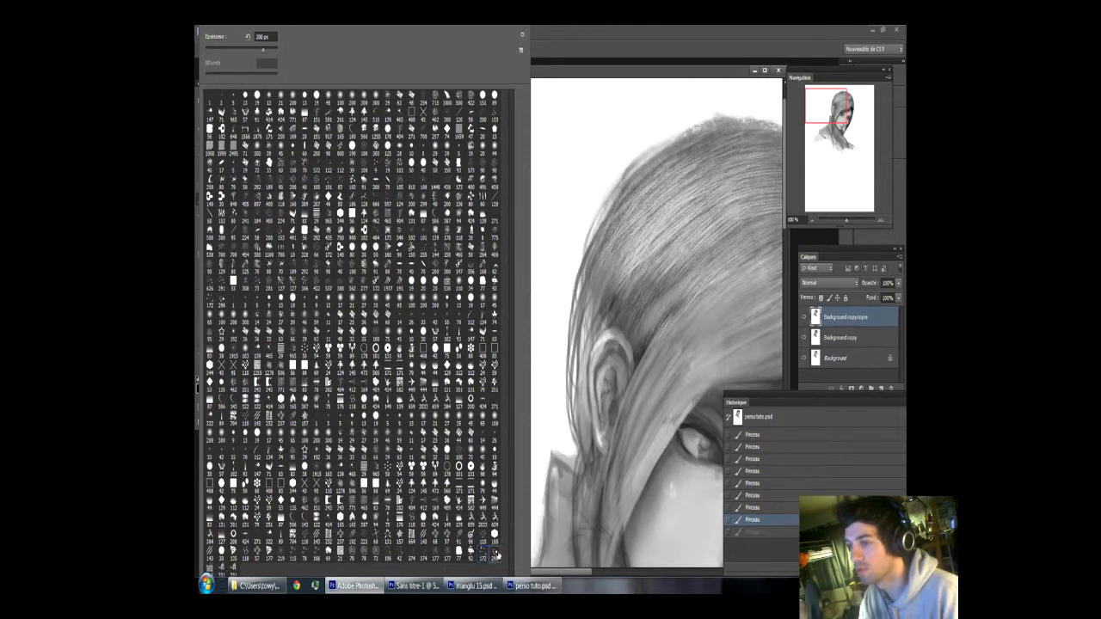
click(597, 29)
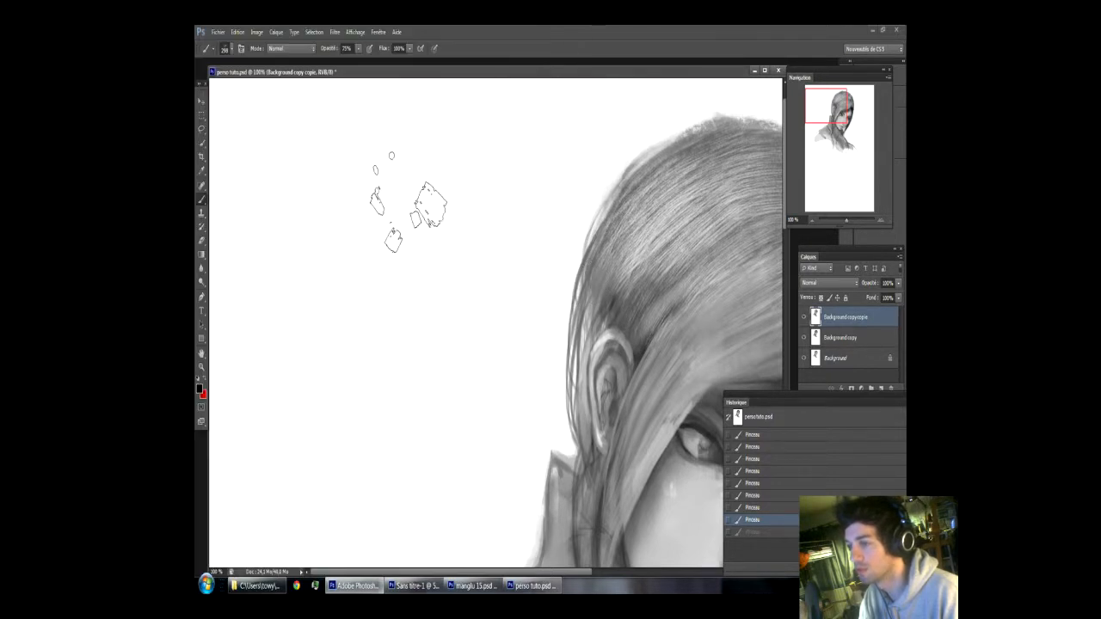
Step: Paint a large patch of overlapping dark test strokes with the scattered brush on the empty background beside the head
mouse_move(362, 188)
mouse_down()
mouse_move(344, 215)
mouse_move(379, 343)
mouse_up()
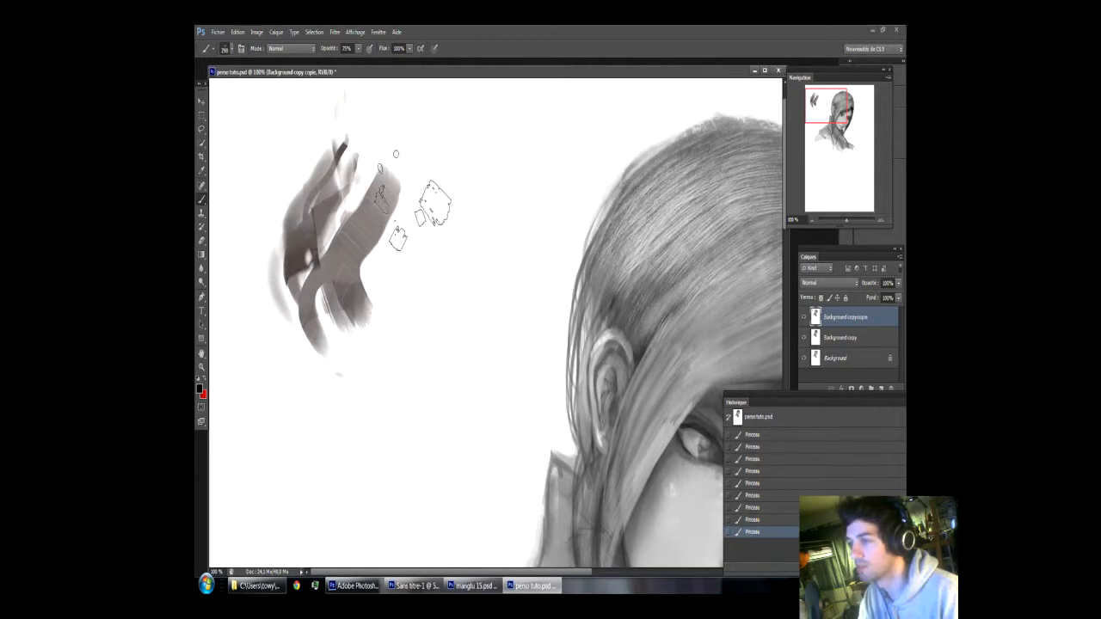
mouse_move(422, 222)
mouse_down()
mouse_move(417, 390)
mouse_move(409, 277)
mouse_move(374, 213)
mouse_move(422, 378)
mouse_up()
mouse_move(264, 178)
mouse_down()
mouse_move(311, 198)
mouse_move(333, 439)
mouse_move(428, 383)
mouse_move(311, 434)
mouse_move(302, 400)
mouse_move(334, 465)
mouse_up()
scroll(313, 411, up, 2)
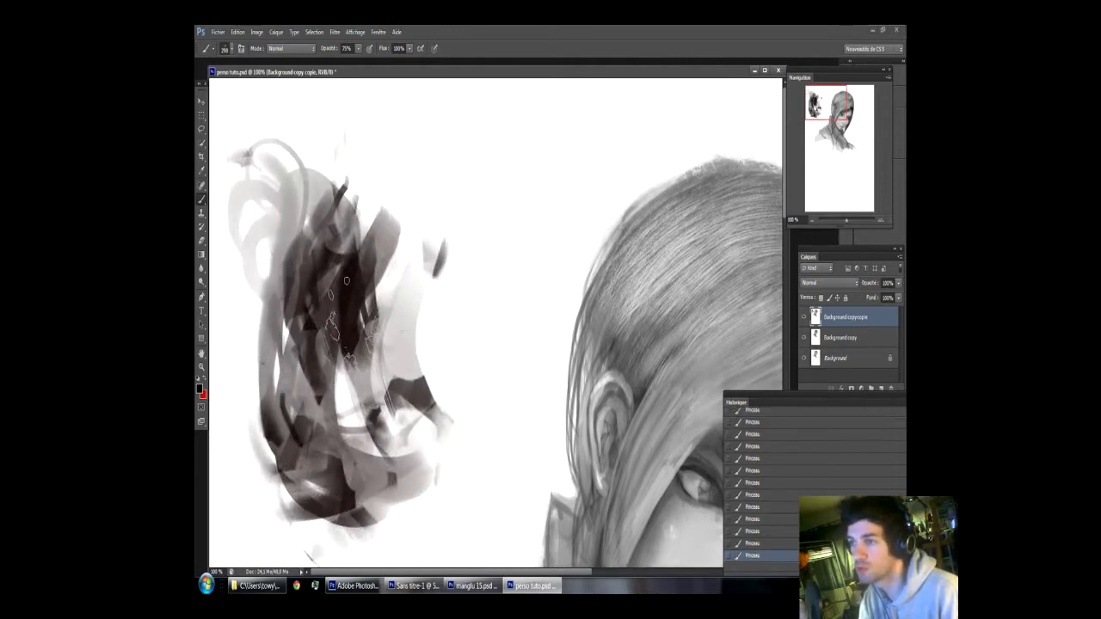
drag(400, 297, 334, 472)
drag(344, 413, 495, 202)
drag(477, 99, 250, 313)
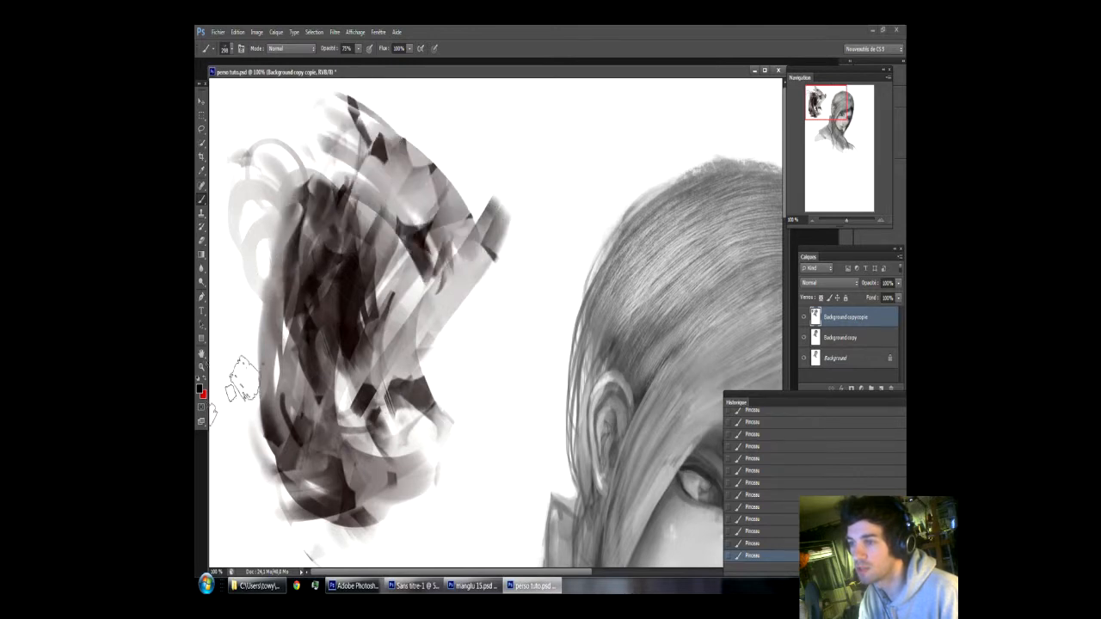
Step: Set the background colour to a bright cyan and return to the Brush tool
click(203, 395)
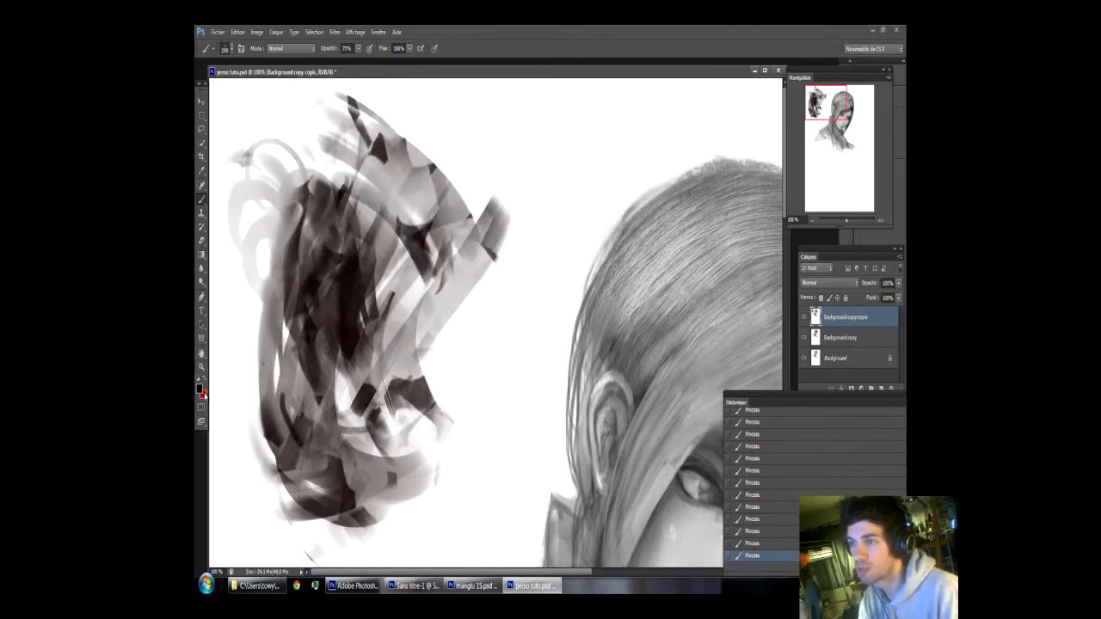
drag(552, 267, 539, 196)
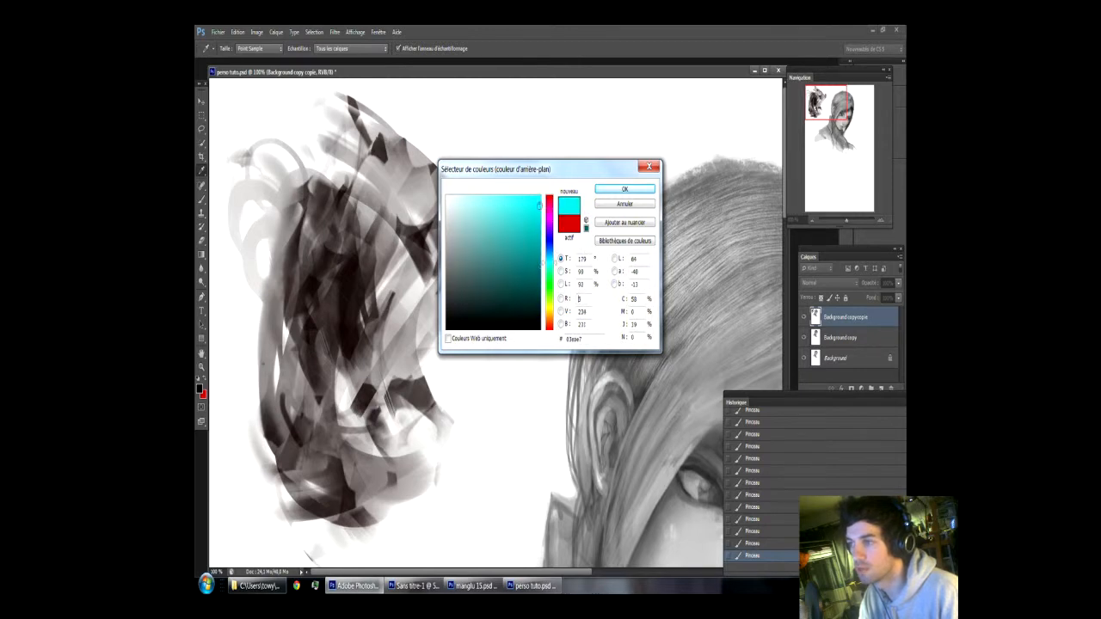
click(625, 189)
key(b)
Step: Paint a second patch of overlapping test strokes with the black and cyan colours, beside the neck and above the shoulder
scroll(496, 322, down, 10)
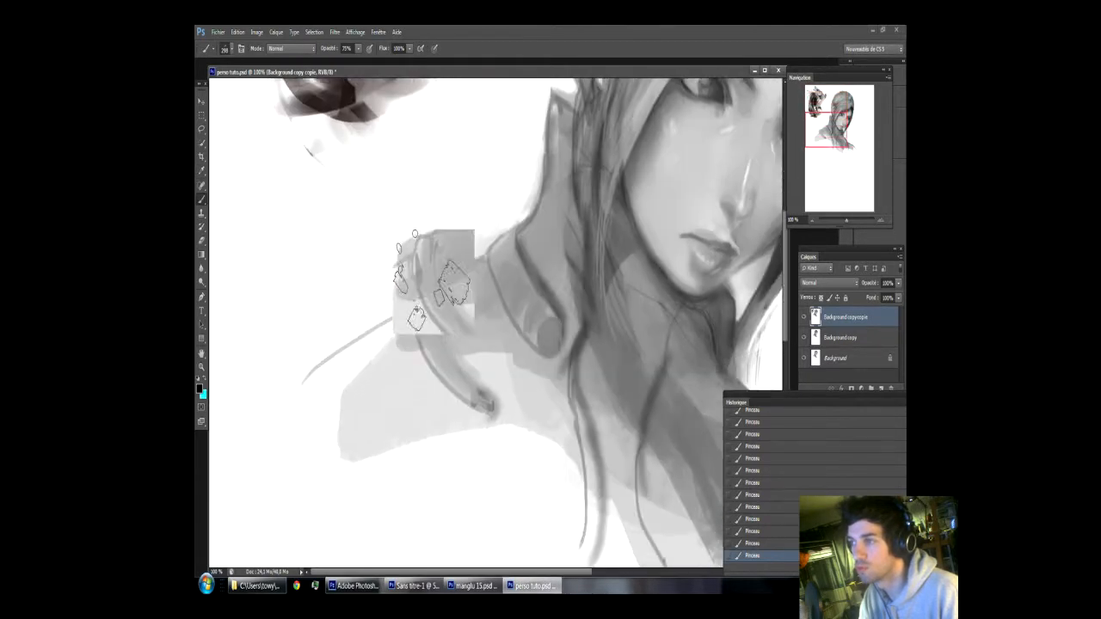
mouse_move(314, 176)
mouse_down()
mouse_move(284, 172)
mouse_move(400, 140)
mouse_move(370, 112)
mouse_up()
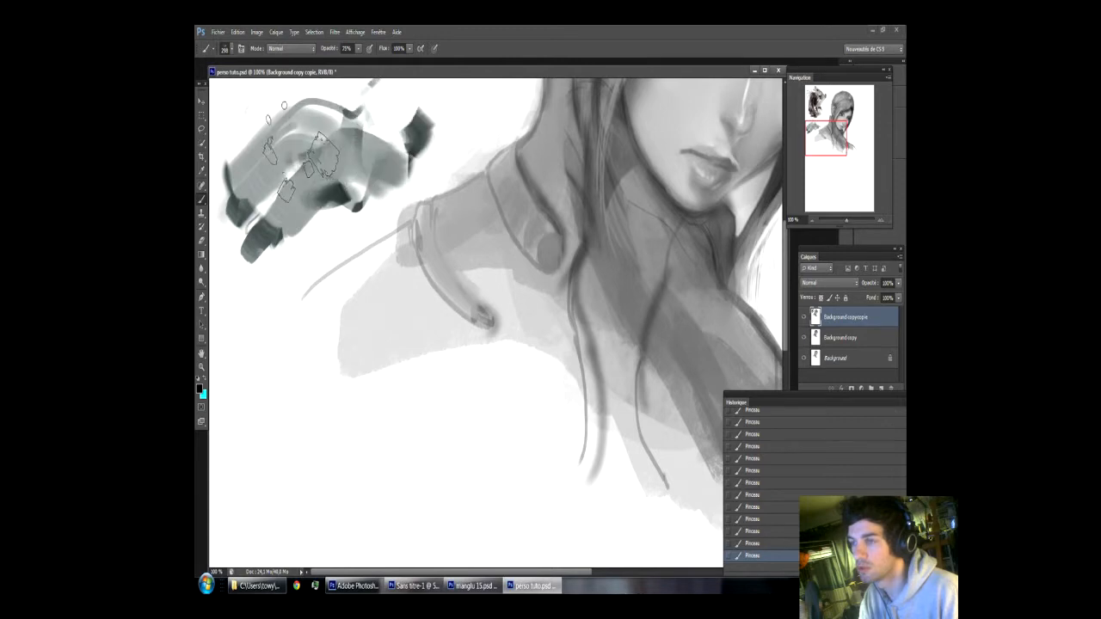
scroll(304, 143, up, 2)
mouse_move(319, 146)
mouse_down()
mouse_move(297, 180)
mouse_move(352, 202)
mouse_move(280, 236)
mouse_move(296, 241)
mouse_move(258, 266)
mouse_move(271, 305)
mouse_move(355, 207)
mouse_move(339, 226)
mouse_move(391, 249)
mouse_move(307, 302)
mouse_up()
scroll(340, 215, up, 6)
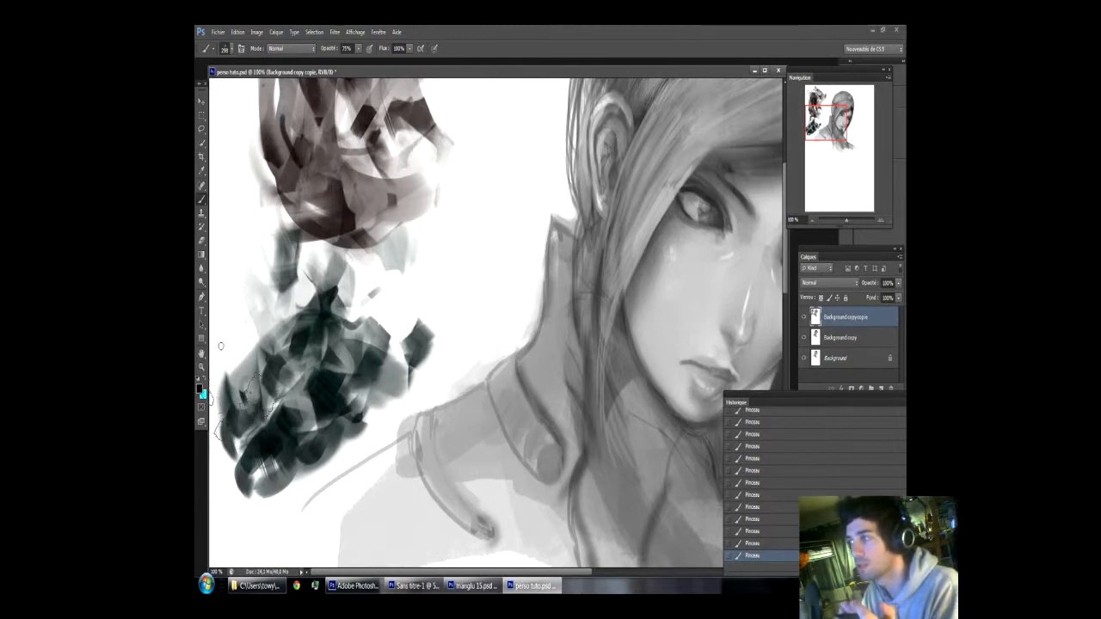
scroll(456, 297, up, 2)
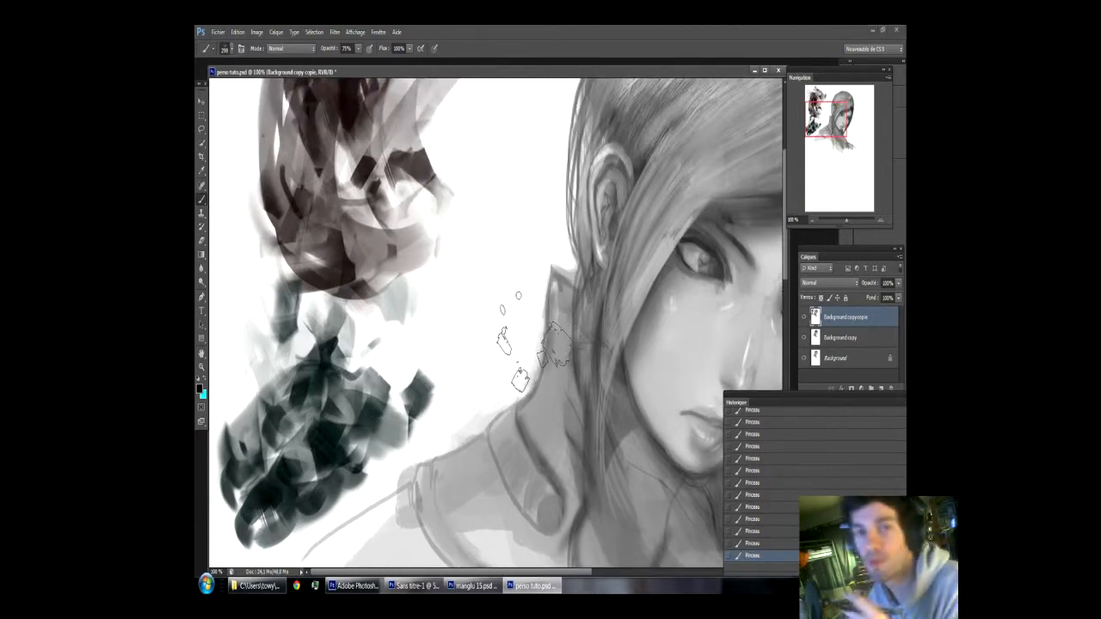
scroll(465, 361, up, 6)
scroll(411, 370, up, 3)
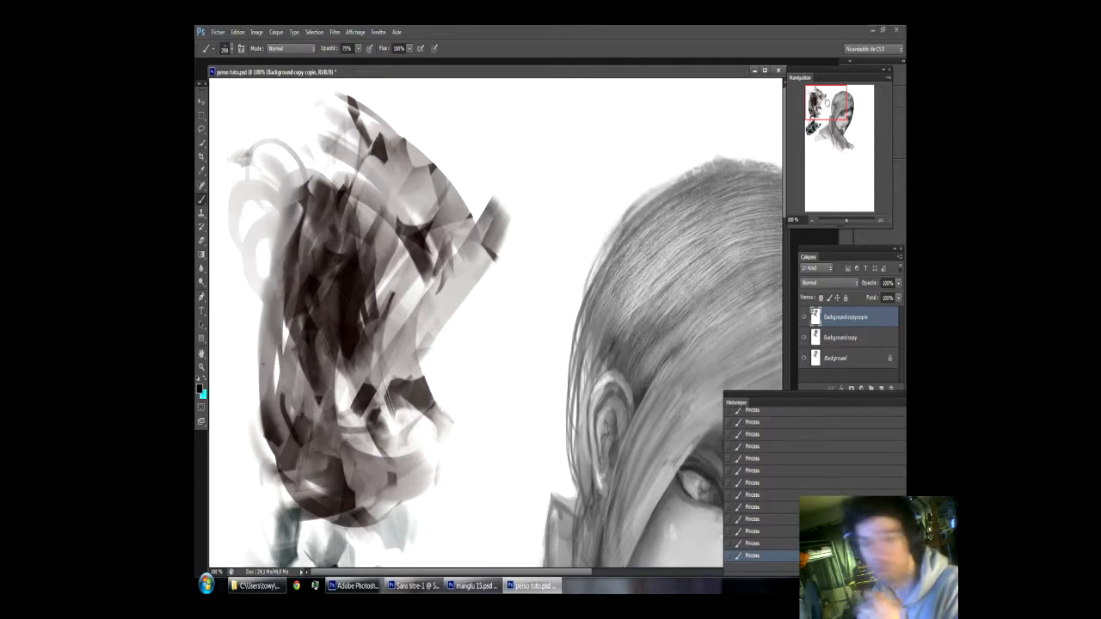
drag(826, 103, 795, 126)
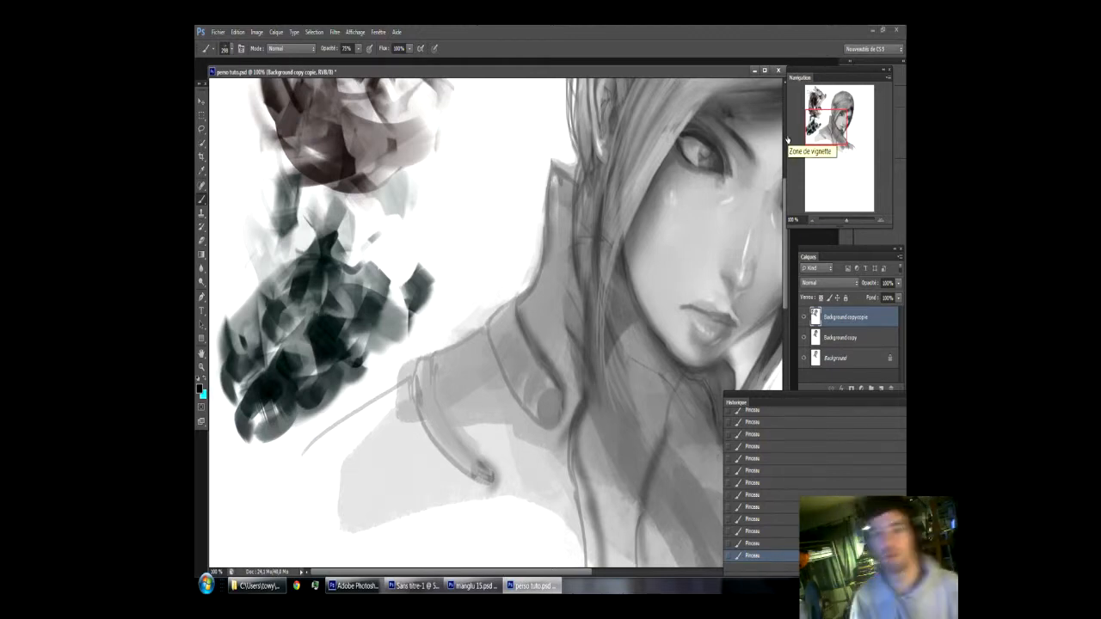
scroll(508, 335, up, 5)
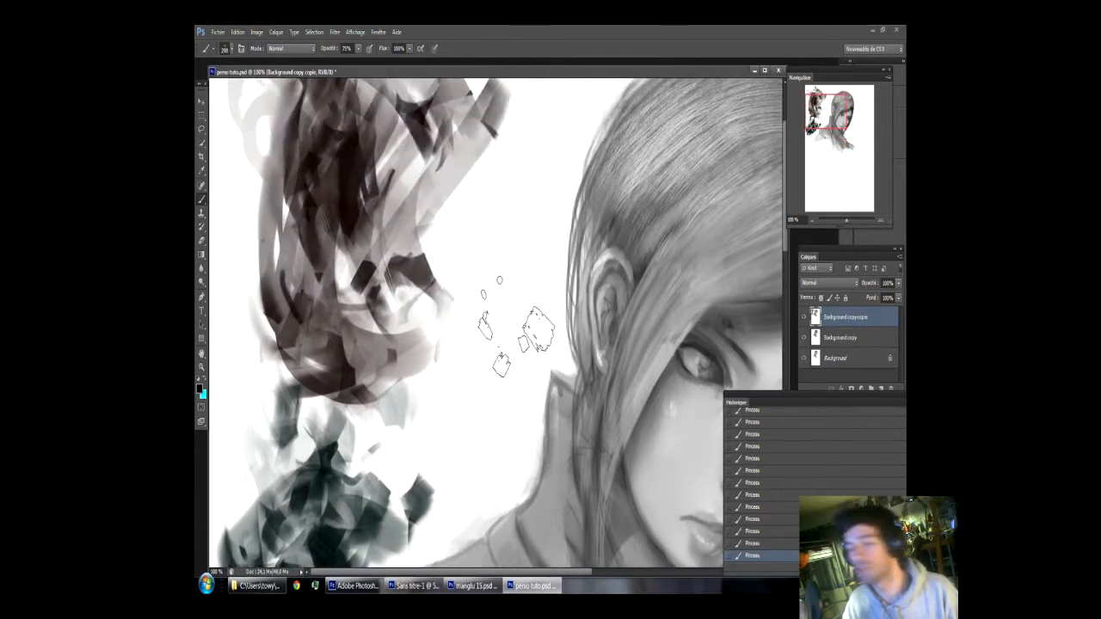
scroll(516, 331, up, 1)
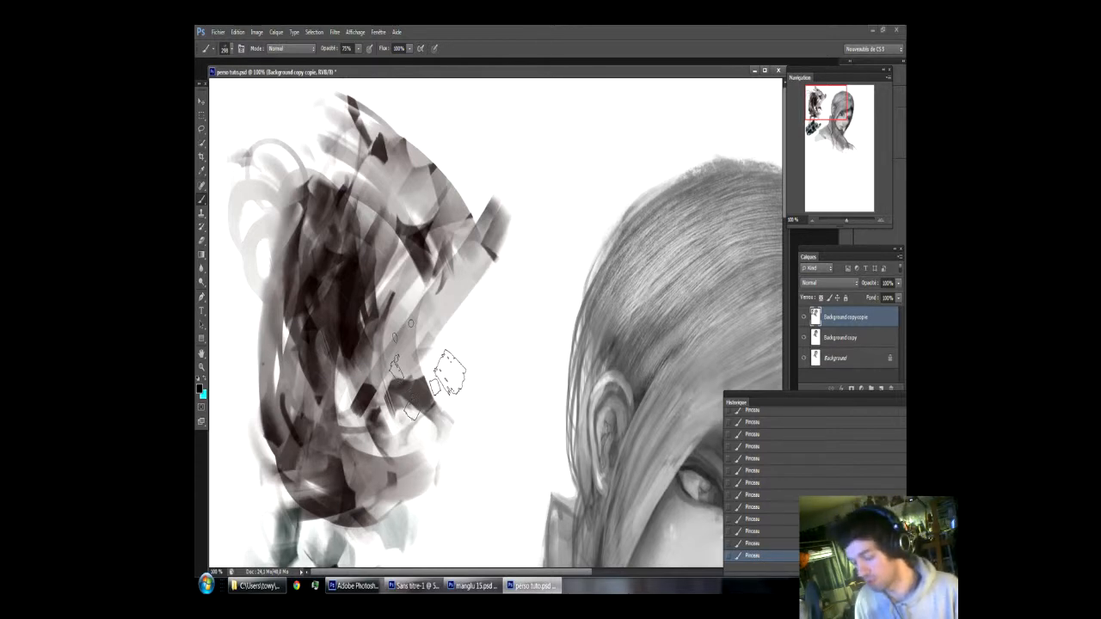
Step: Step back through the history to its earliest listed brush stroke, removing the cyan-tinted patch and most of the dark strokes
click(769, 483)
click(762, 468)
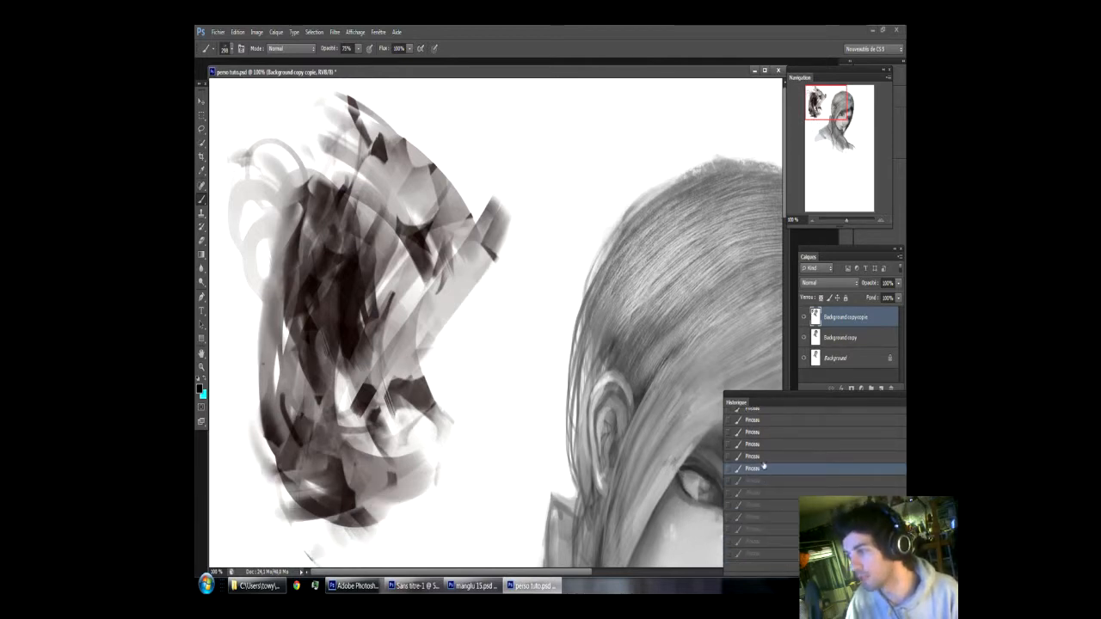
click(764, 455)
scroll(764, 456, up, 3)
click(749, 436)
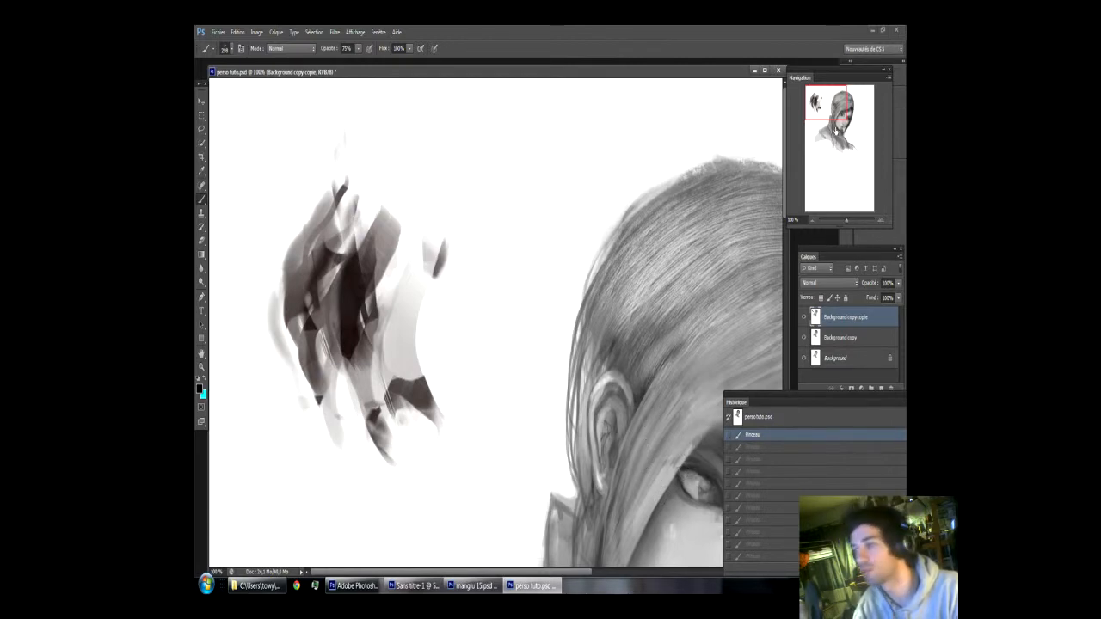
Step: Examine the brush's blending mode options and look over the portrait's face, hair and shoulders
drag(837, 122, 846, 145)
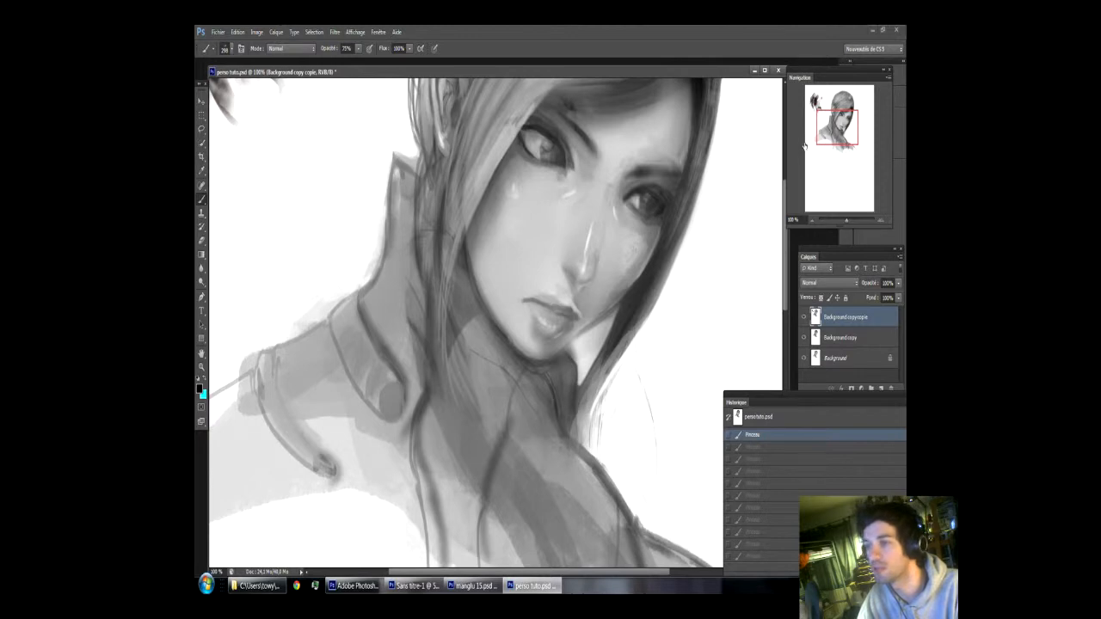
scroll(709, 303, up, 5)
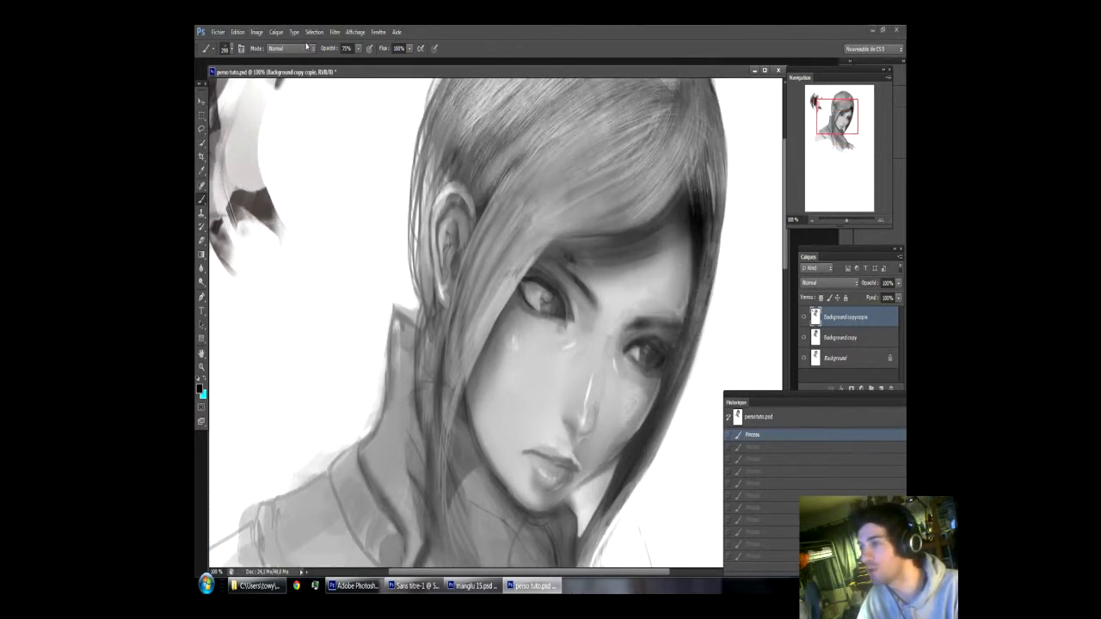
click(299, 50)
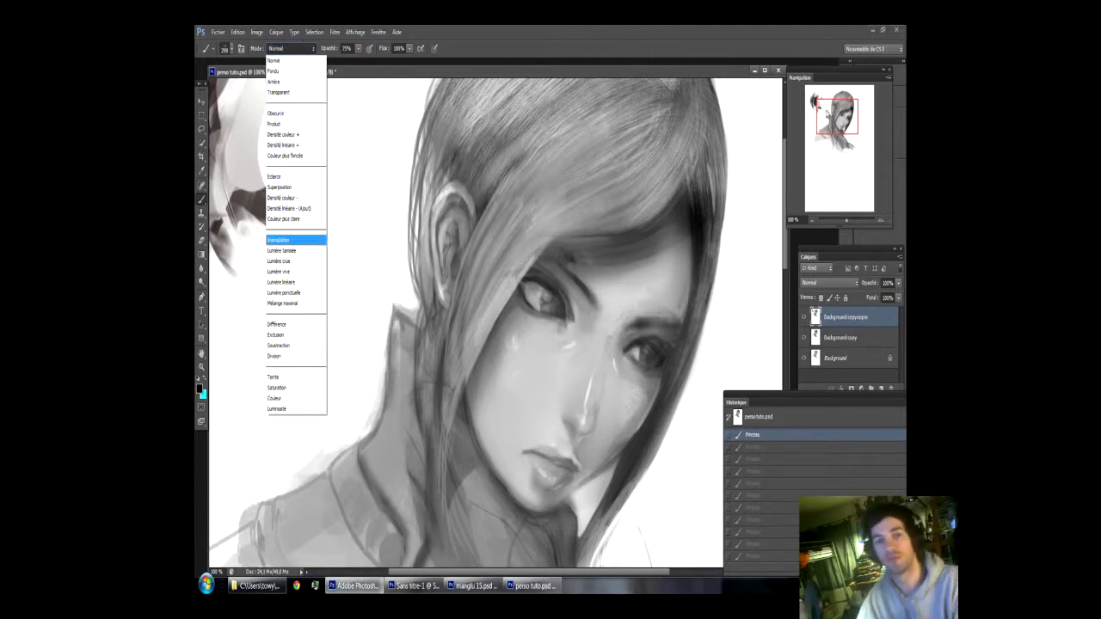
click(827, 112)
mouse_move(838, 121)
mouse_down()
mouse_move(842, 131)
mouse_move(822, 109)
mouse_move(841, 113)
mouse_move(848, 134)
mouse_move(831, 115)
mouse_move(842, 128)
mouse_up()
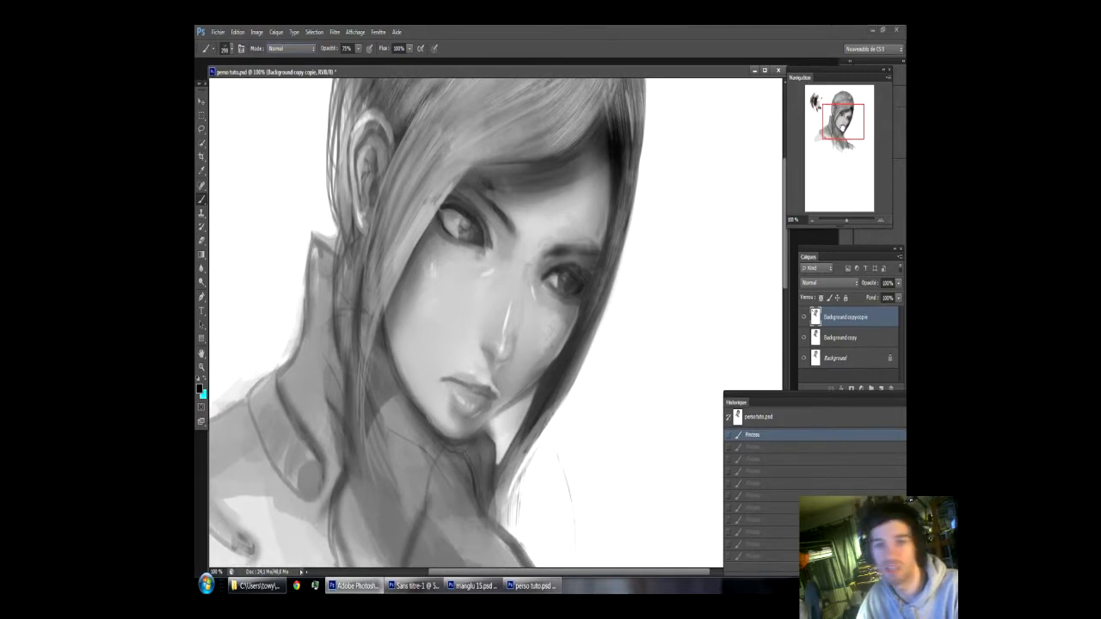
drag(842, 128, 843, 129)
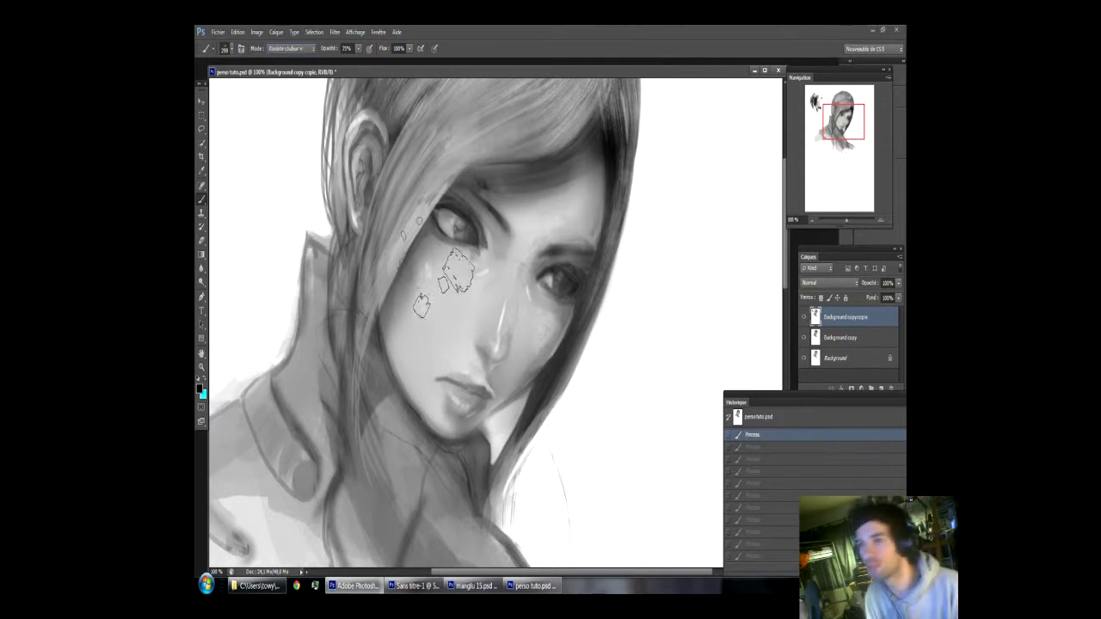
mouse_move(850, 117)
mouse_down()
mouse_move(854, 104)
mouse_move(852, 122)
mouse_up()
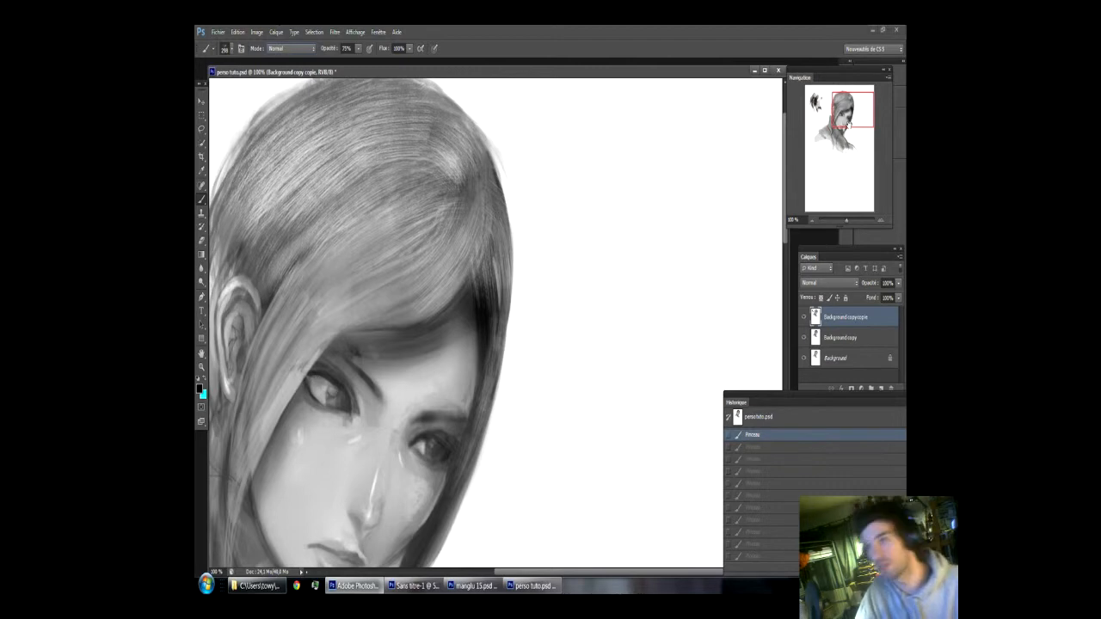
mouse_move(854, 118)
mouse_down()
mouse_move(860, 142)
mouse_move(866, 129)
mouse_up()
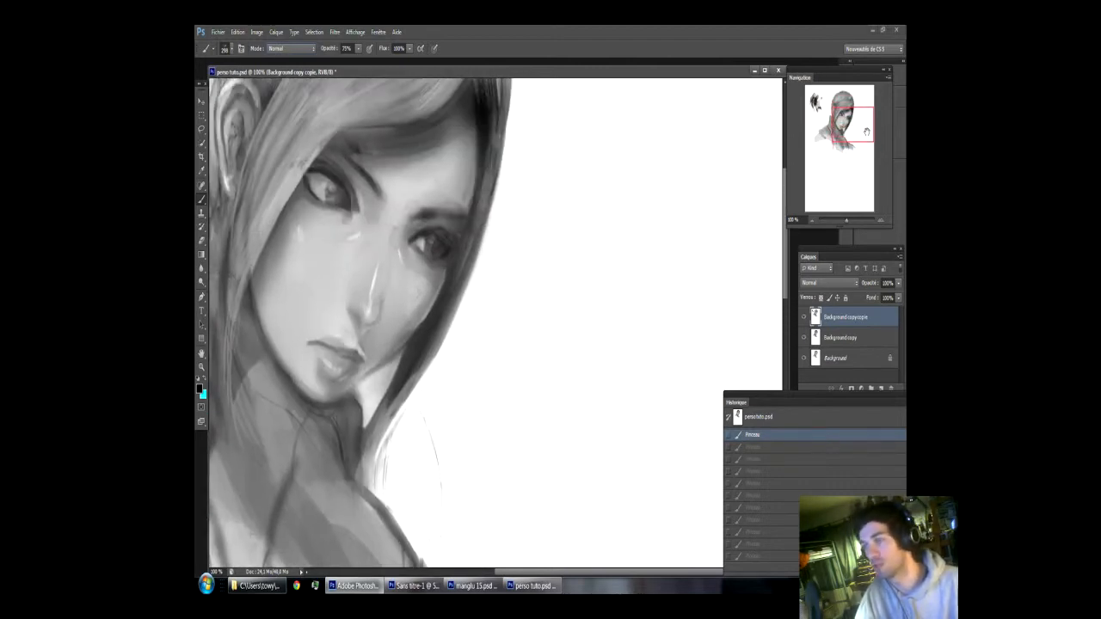